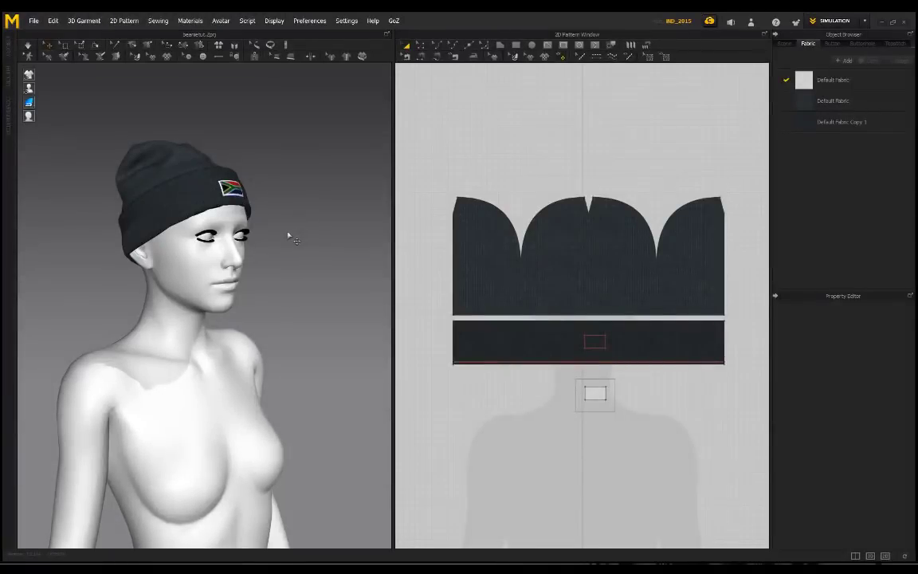
Inspect the finished beanie with its folded brim and flag patch on the avatar from several angles
right_click_drag(287, 236, 209, 179)
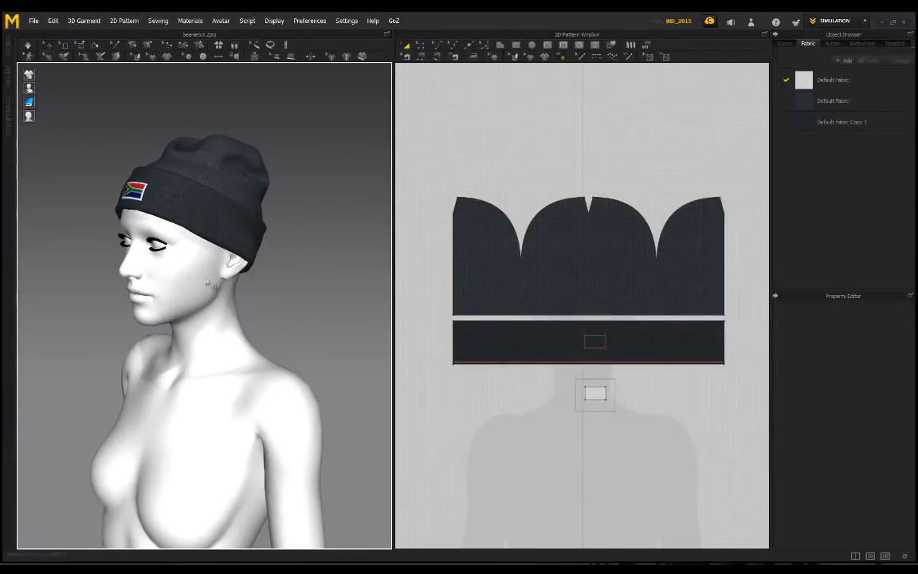
right_click_drag(113, 251, 253, 284)
middle_click_drag(269, 290, 271, 303)
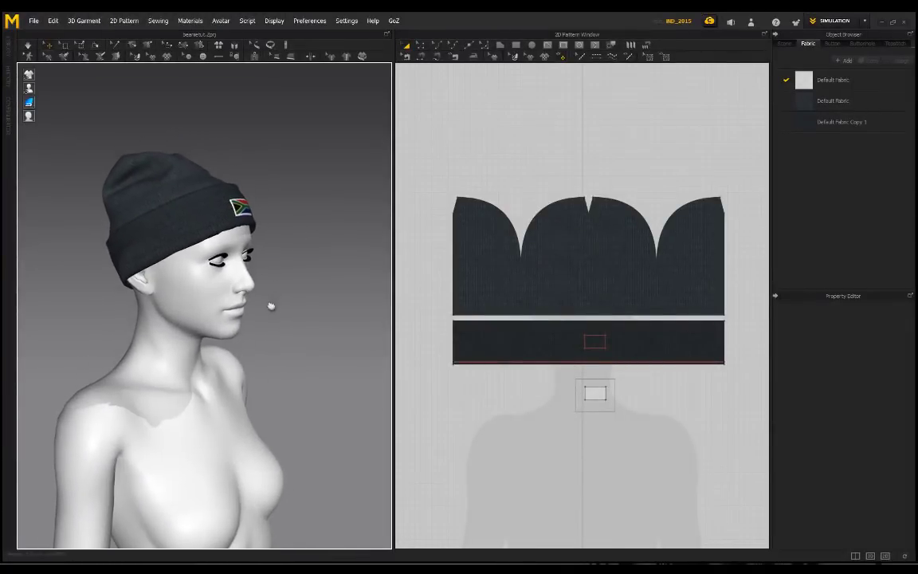
scroll(215, 266, "up", 4)
mouse_move(224, 275)
right_mouse_down()
mouse_move(257, 277)
mouse_move(219, 284)
right_mouse_up()
scroll(228, 286, "down", 3)
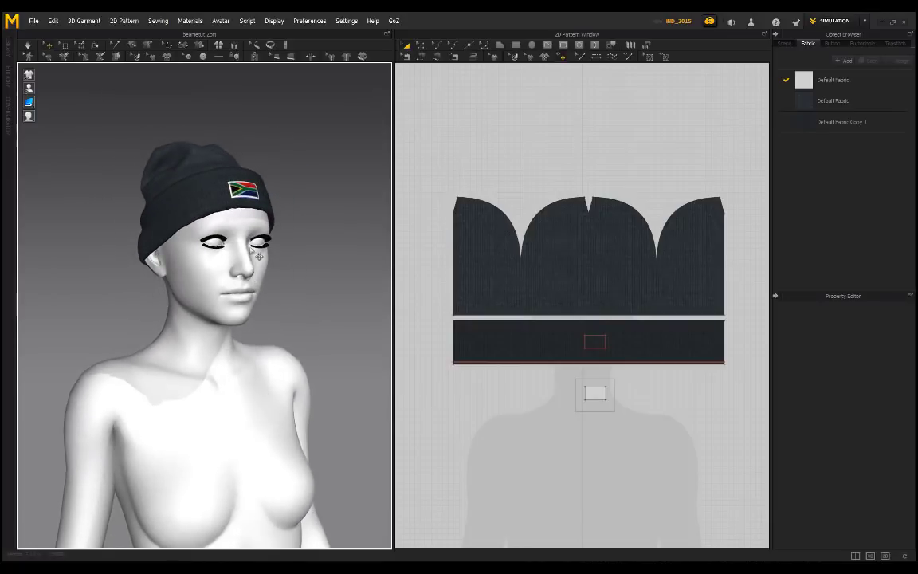
middle_click_drag(259, 257, 248, 297)
scroll(249, 298, "up", 1)
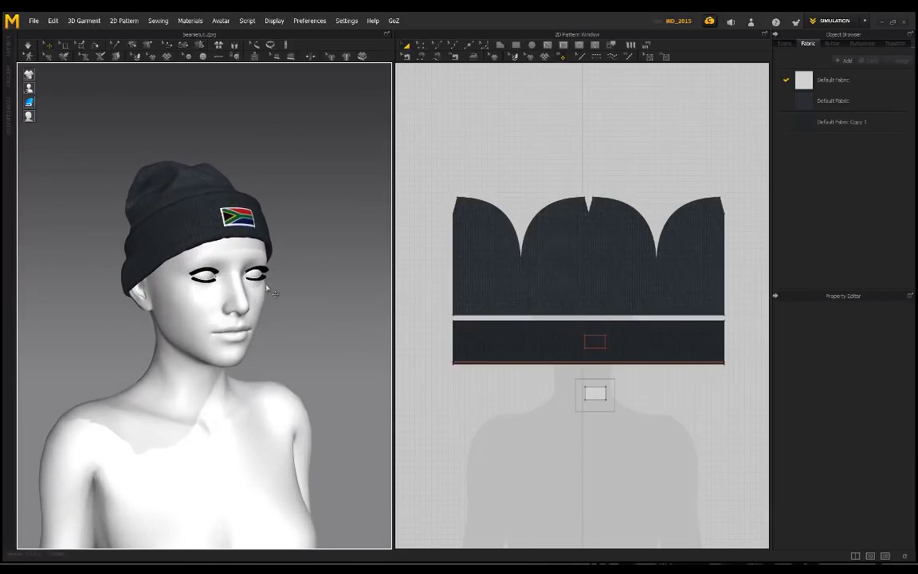
right_click_drag(280, 289, 248, 300)
right_click_drag(162, 310, 207, 305)
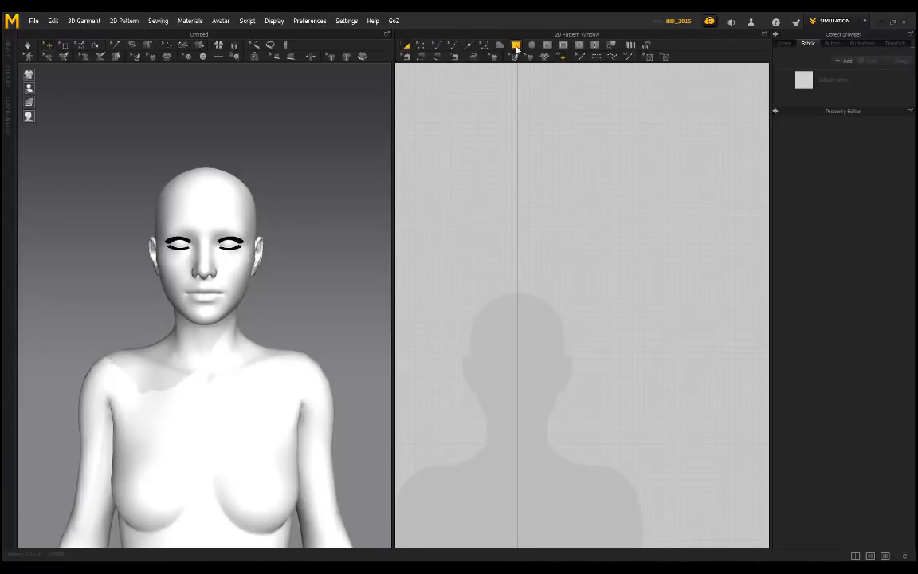
Draw a nearly square rectangular pattern over the head area of the avatar silhouette
left_click(515, 45)
left_click_drag(460, 221, 573, 344)
middle_click_drag(516, 294, 540, 292)
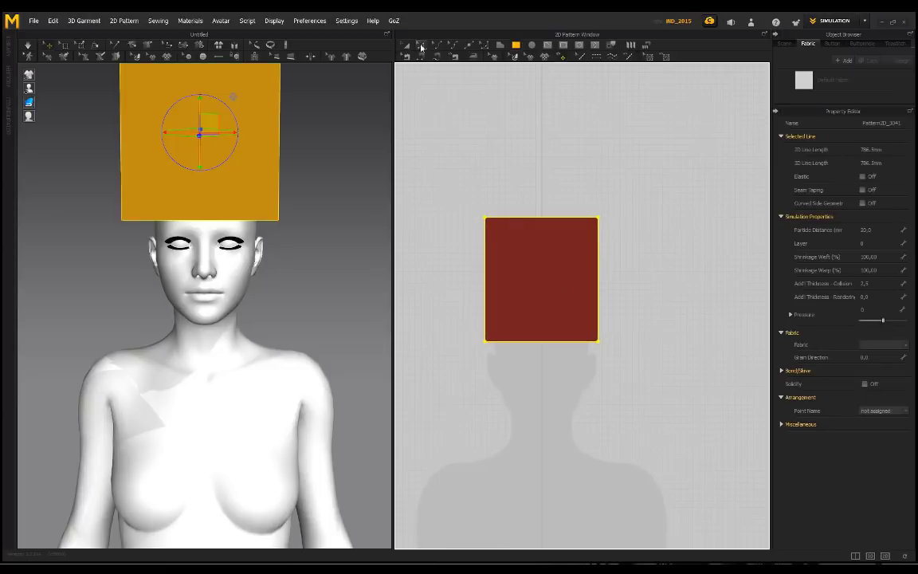
Round the rectangle's upper-left corner into a large curve and lower its upper-right corner point to form a short slanted edge
left_click(482, 45)
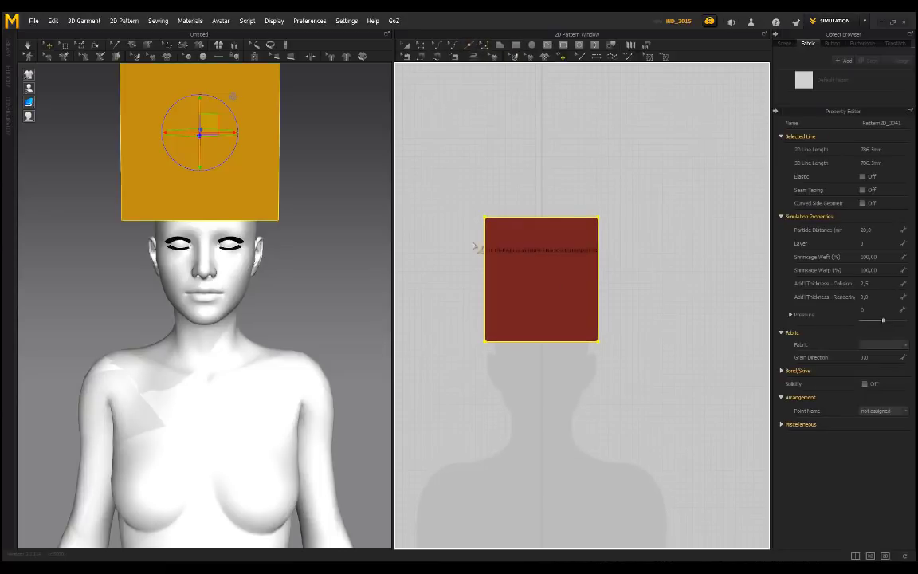
left_click_drag(486, 218, 607, 248)
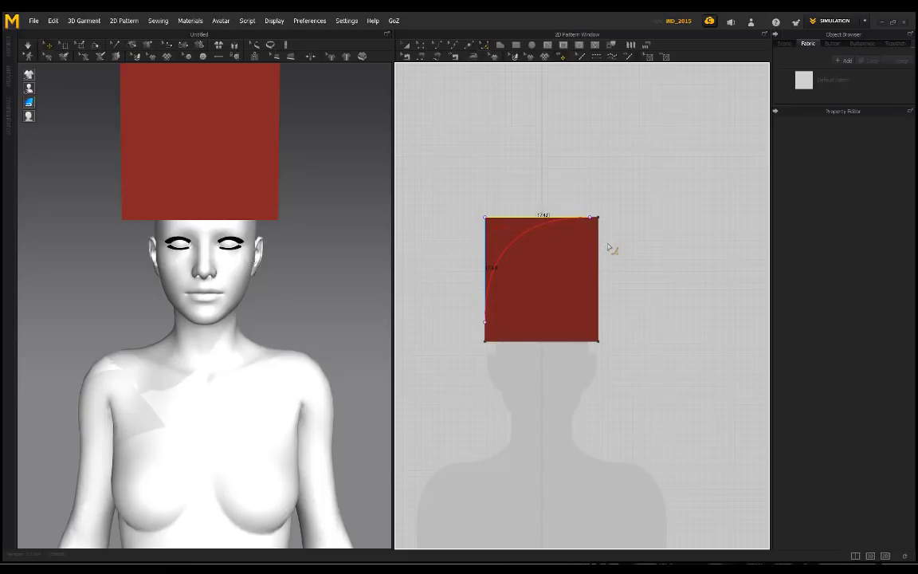
left_click(423, 46)
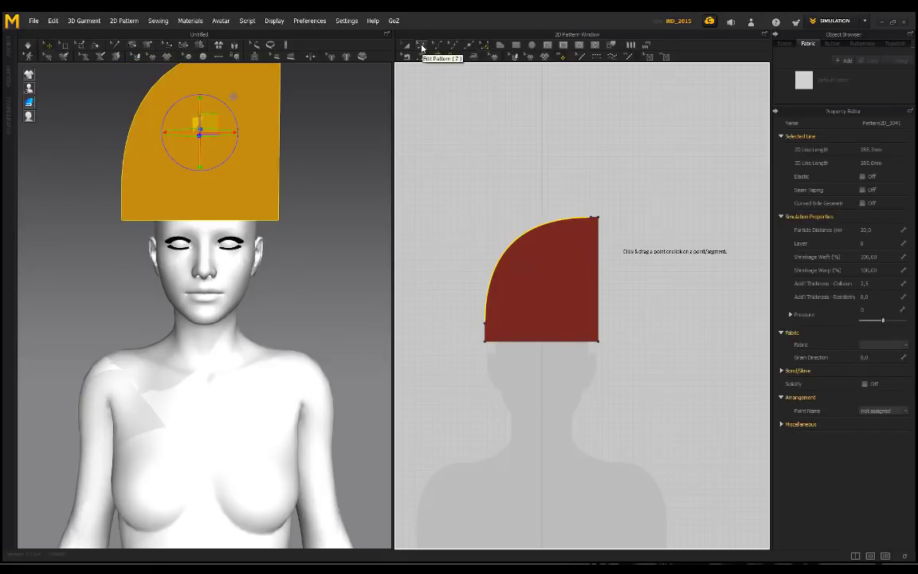
scroll(604, 225, "up", 5)
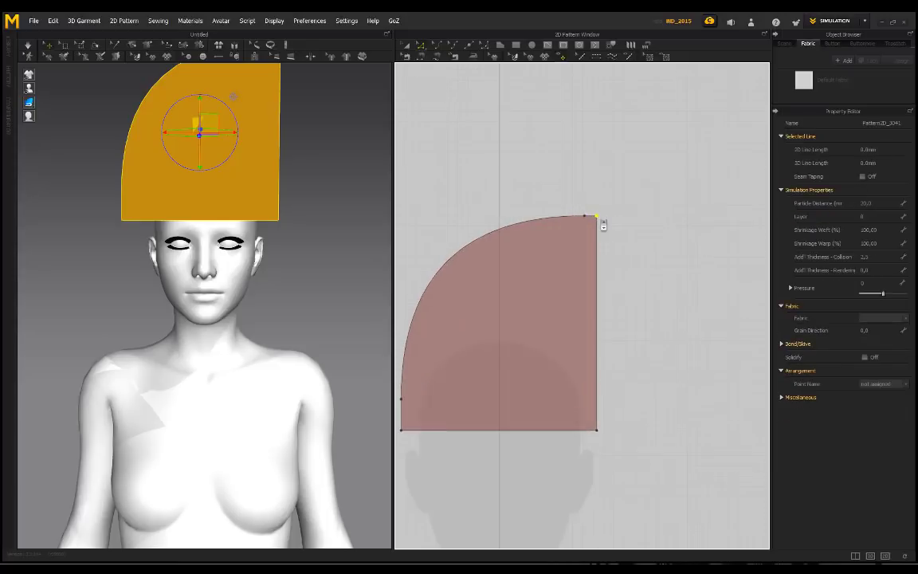
left_click_drag(597, 216, 597, 259)
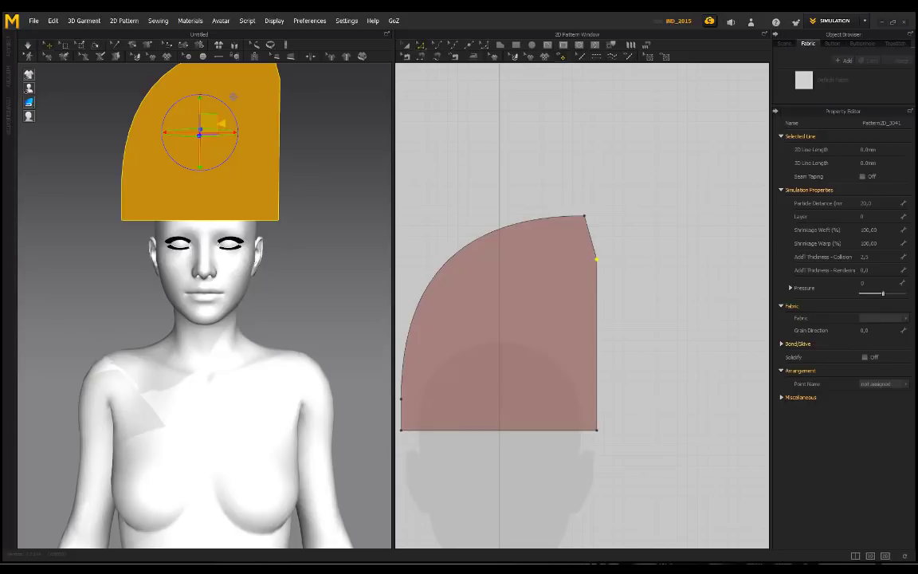
Examine the orange beanie and black beanie reference photos, and close both
key("alt+Tab")
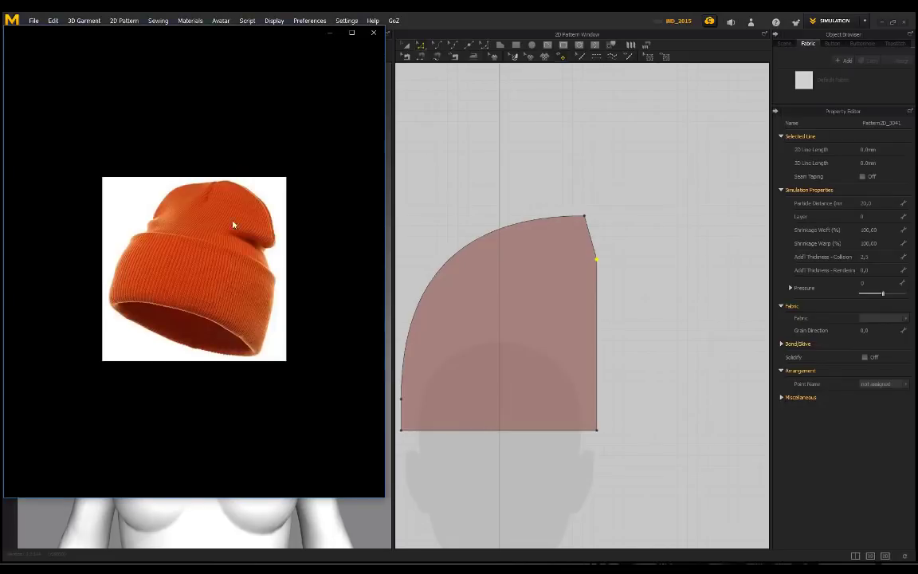
scroll(215, 183, "up", 2)
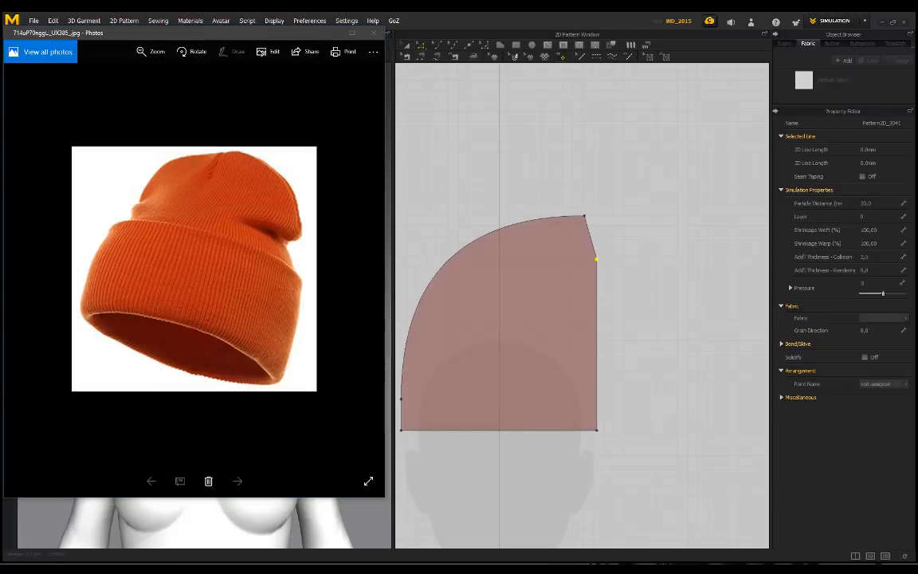
key("alt+Tab")
scroll(229, 169, "up", 2)
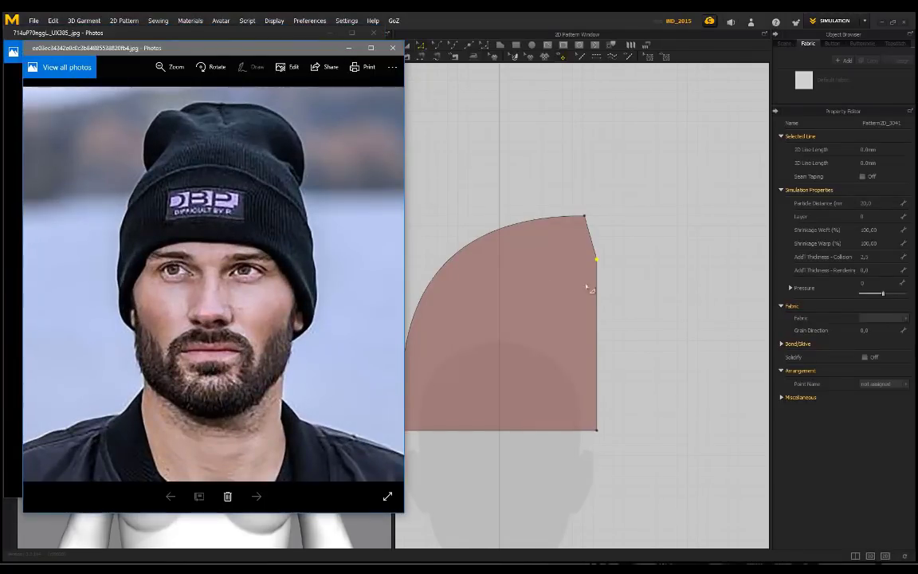
left_click(391, 47)
left_click(374, 35)
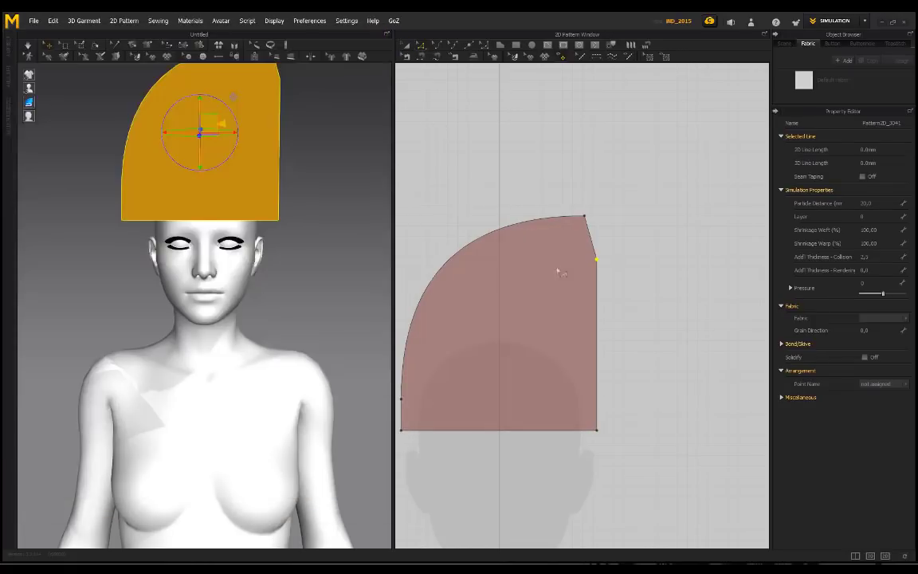
Unfold the pattern about the short vertical edge at its lower left to mirror it into two panels
scroll(485, 209, "down", 4)
middle_click_drag(478, 177, 604, 171)
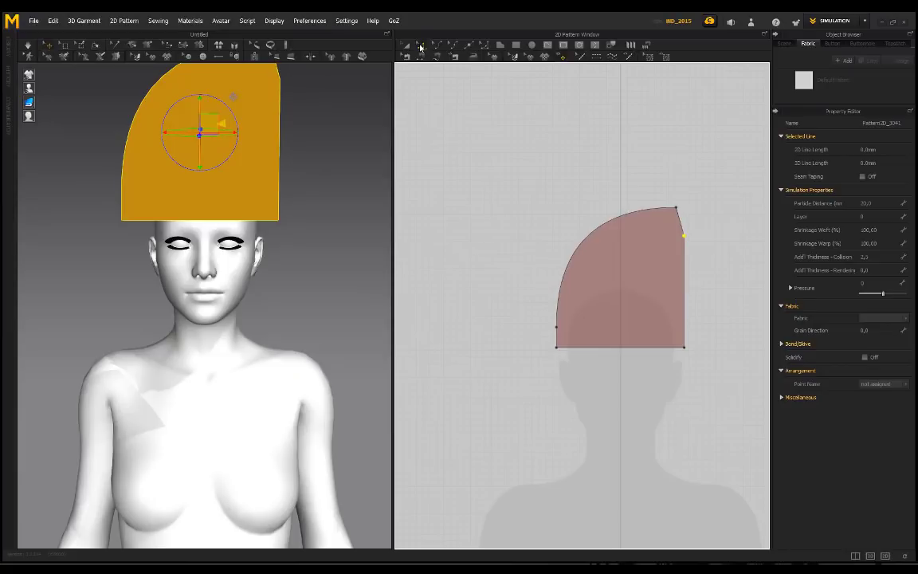
left_click(554, 343)
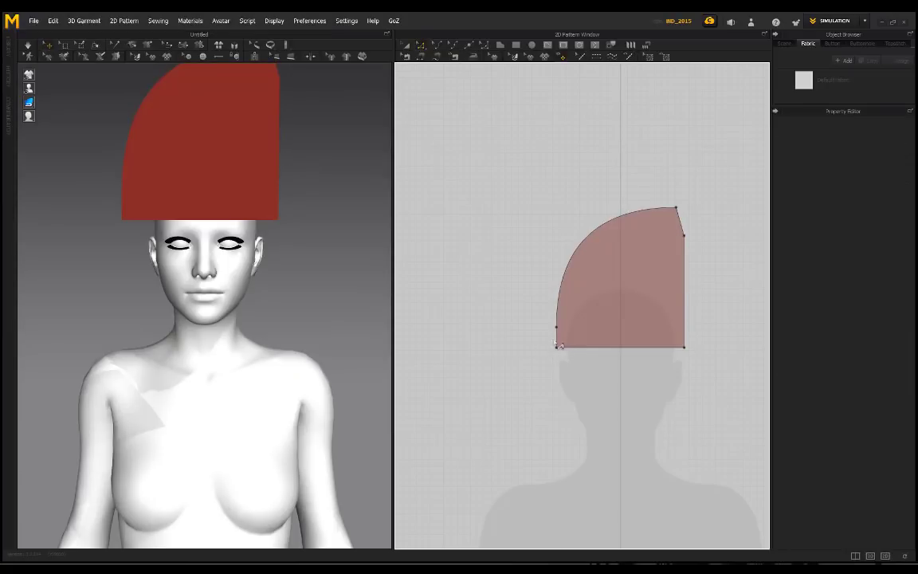
left_click(557, 336)
right_click(557, 338)
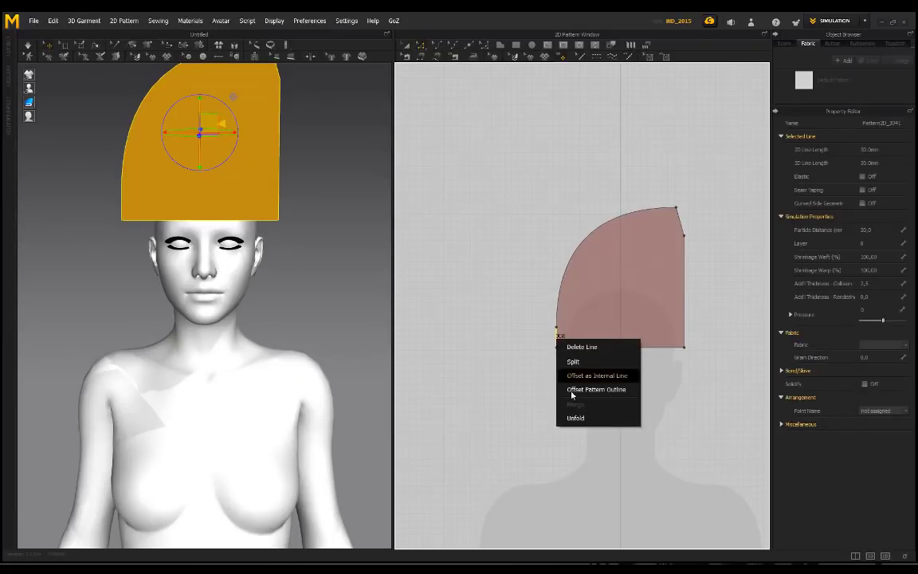
left_click(587, 423)
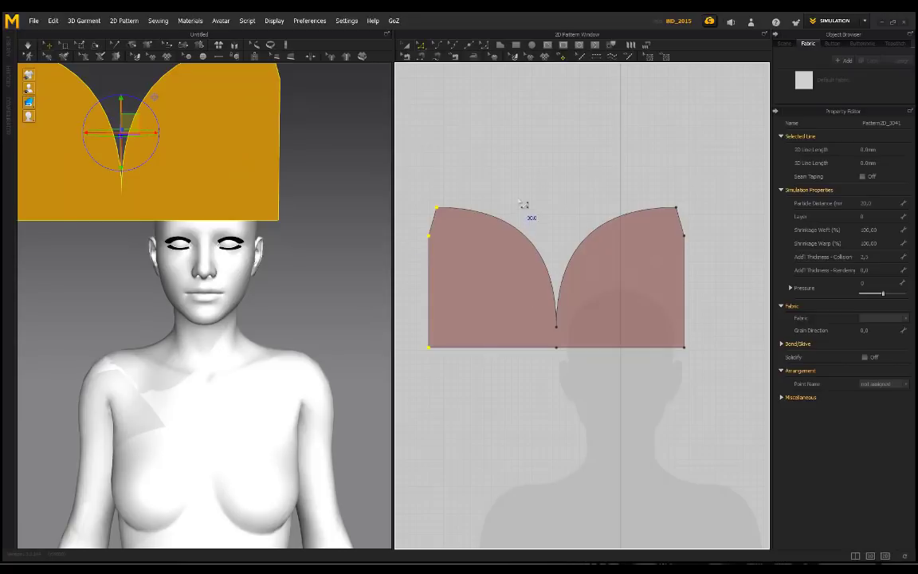
Unfold the two-panel pattern about its right vertical edge to make a four-panel crown piece
left_click(659, 313)
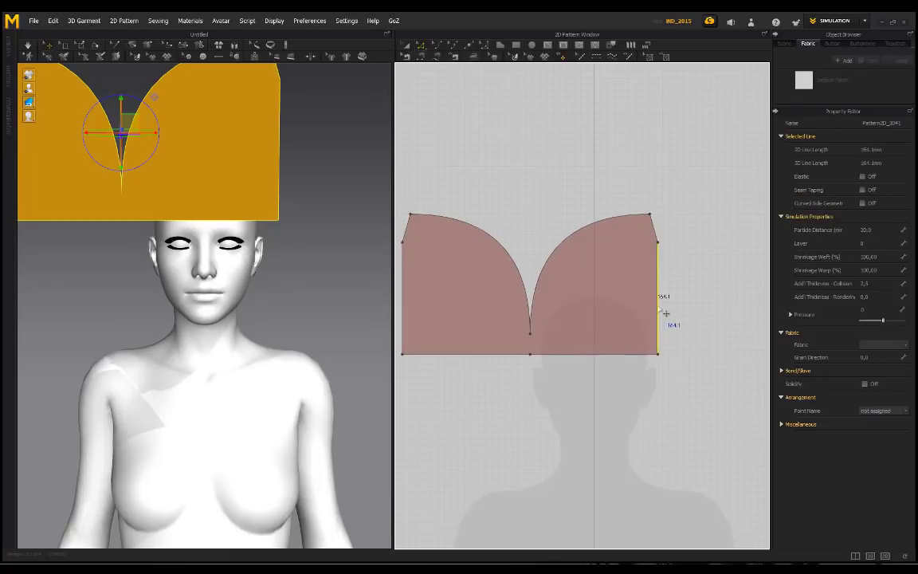
right_click(665, 313)
left_click(701, 386)
scroll(609, 363, "down", 2)
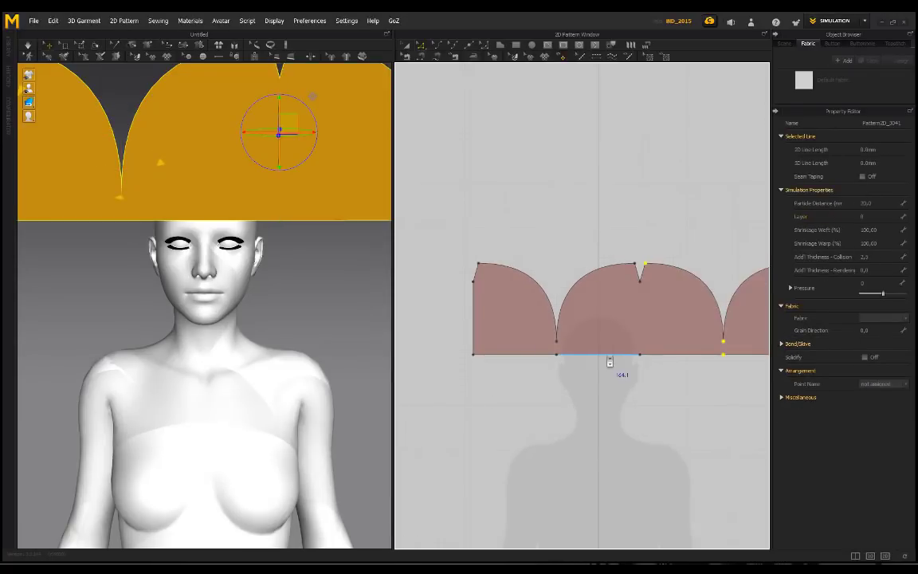
middle_click_drag(630, 356, 551, 344)
scroll(552, 342, "down", 2)
mouse_move(543, 303)
middle_mouse_down()
mouse_move(560, 274)
mouse_move(537, 291)
middle_mouse_up()
scroll(539, 309, "up", 3)
scroll(588, 310, "down", 2)
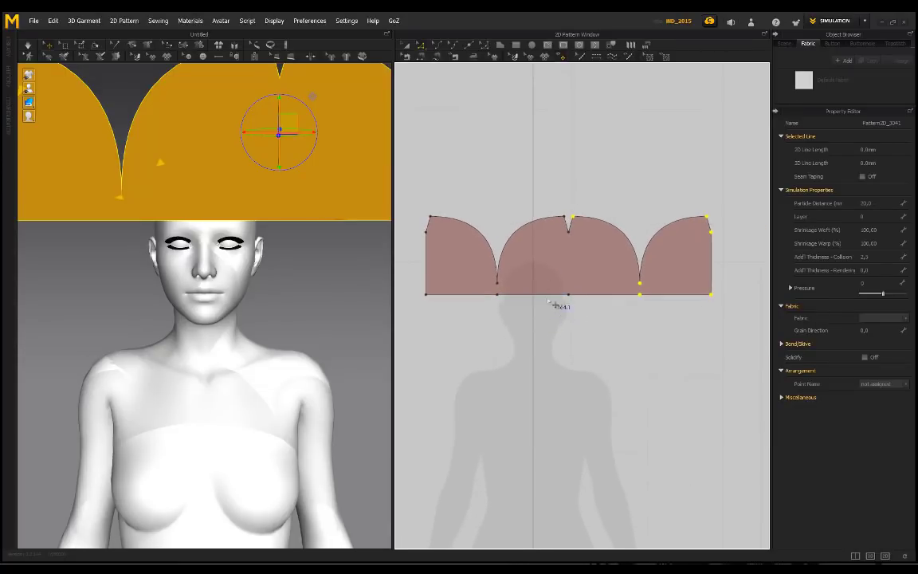
Delete the three intermediate points on the crown pattern's bottom edge and move that edge down to lengthen the piece
left_click(508, 303)
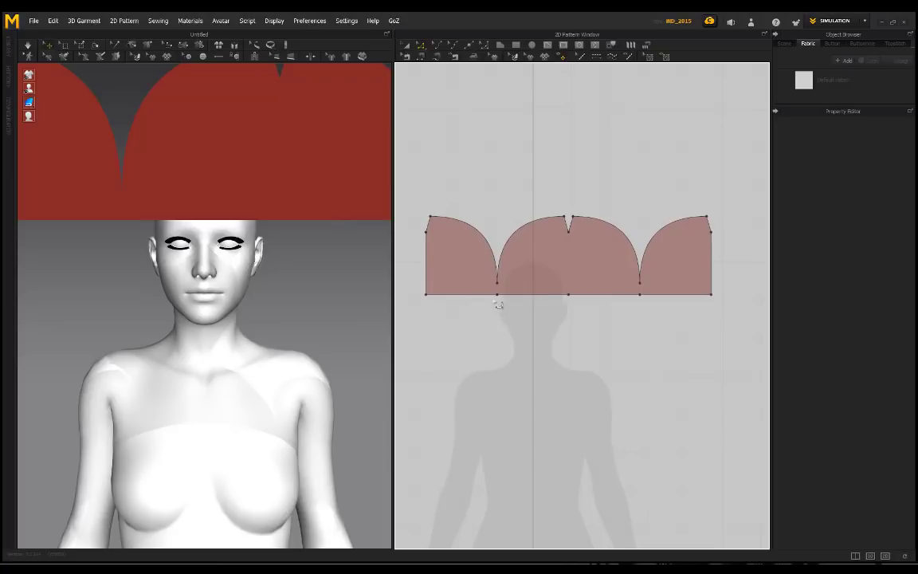
left_click(505, 301)
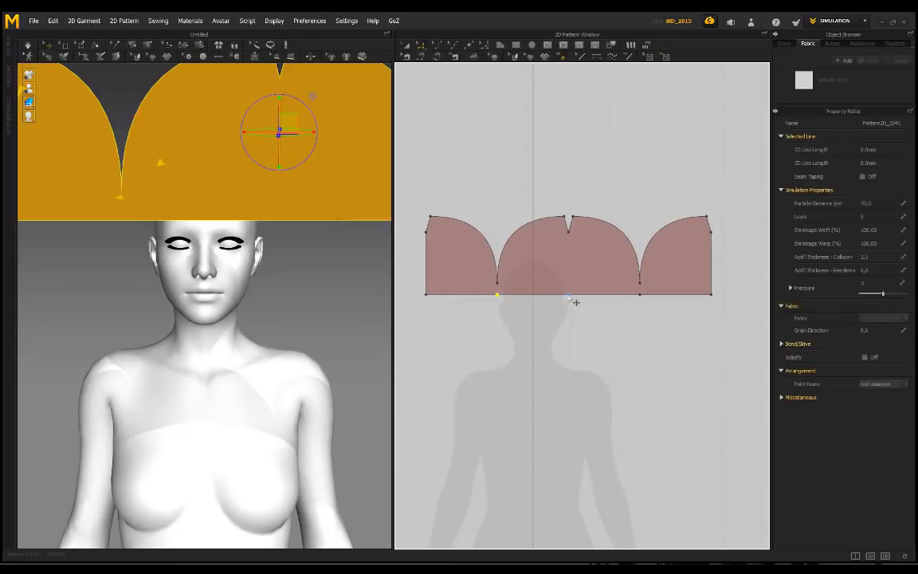
key("Delete")
left_click(569, 296)
key("Delete")
left_click(640, 295)
key("Delete")
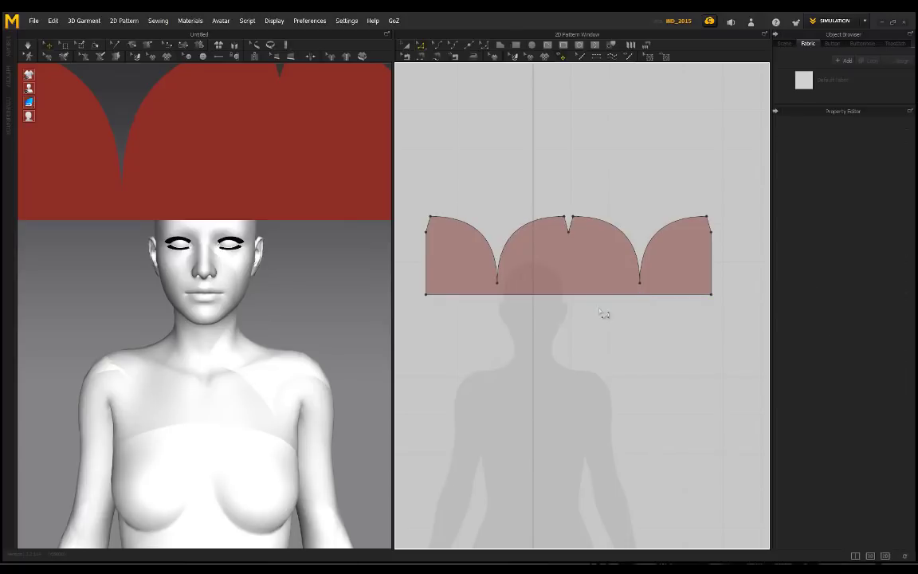
left_click(571, 302)
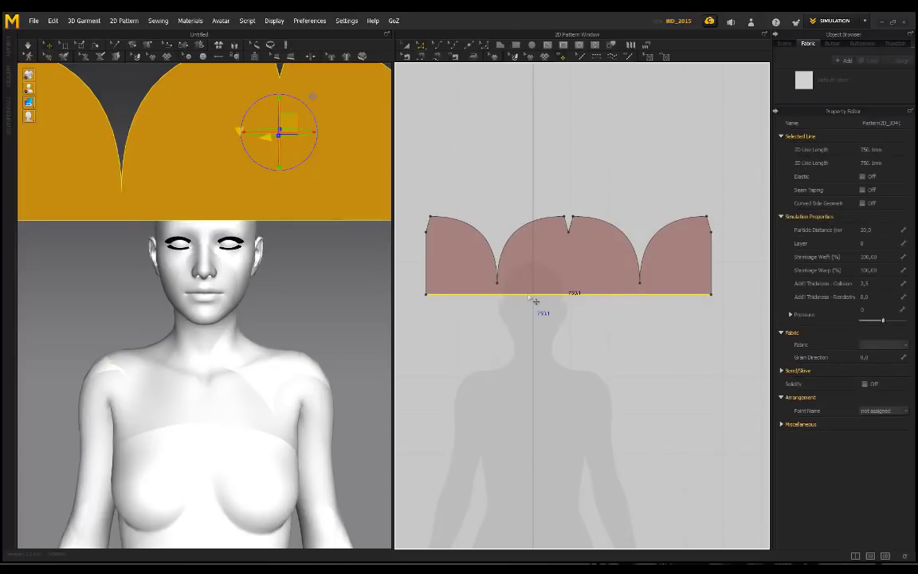
left_click_drag(535, 301, 540, 328)
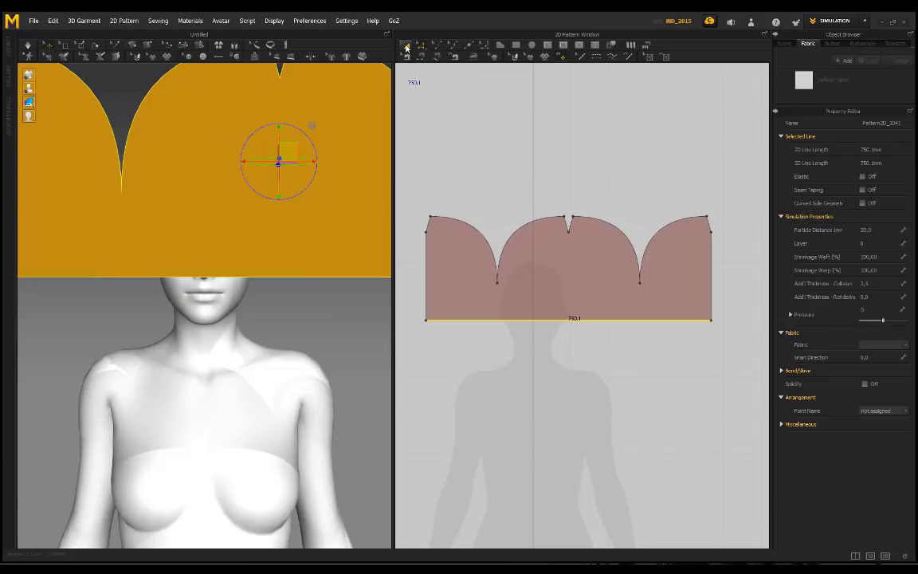
Narrow the whole crown pattern from its right side and stretch its height slightly upward
left_click(407, 47)
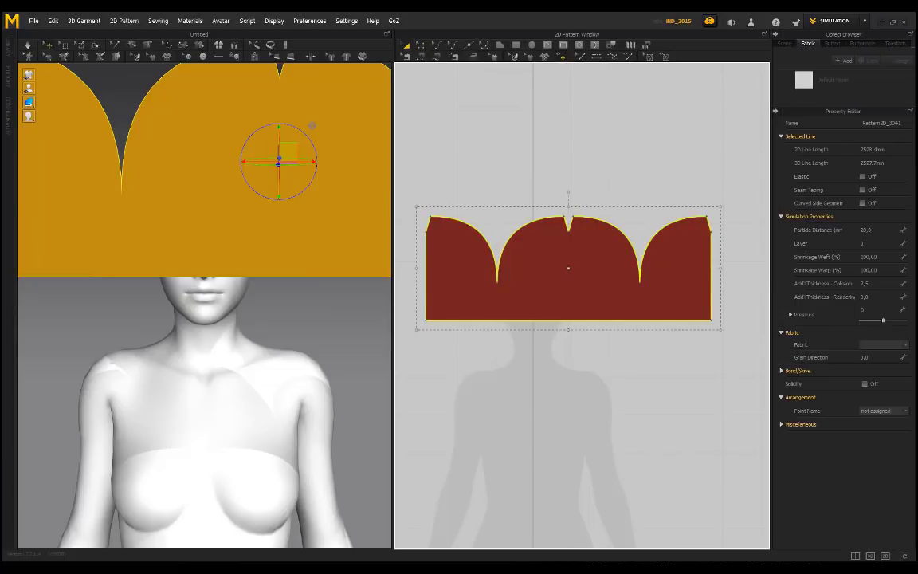
left_click_drag(718, 265, 695, 266)
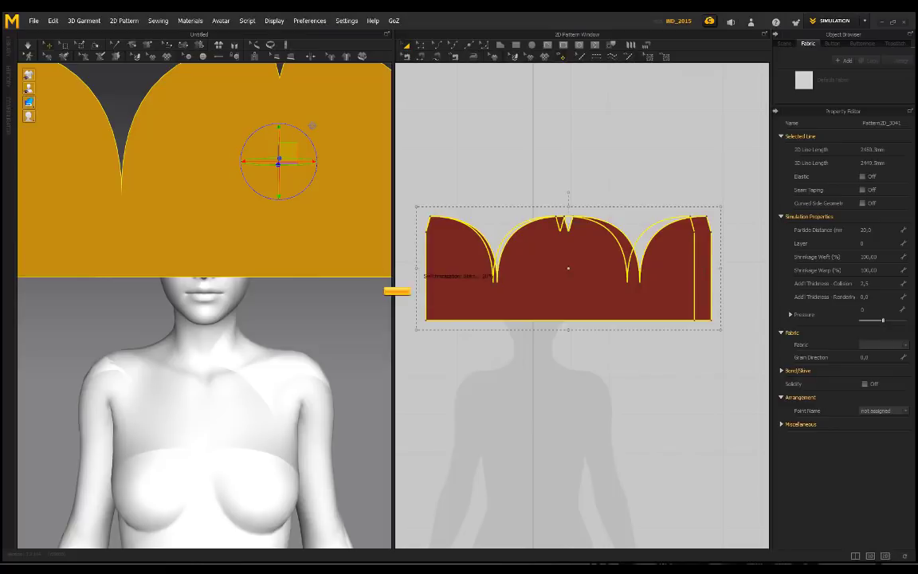
left_click_drag(560, 205, 561, 200)
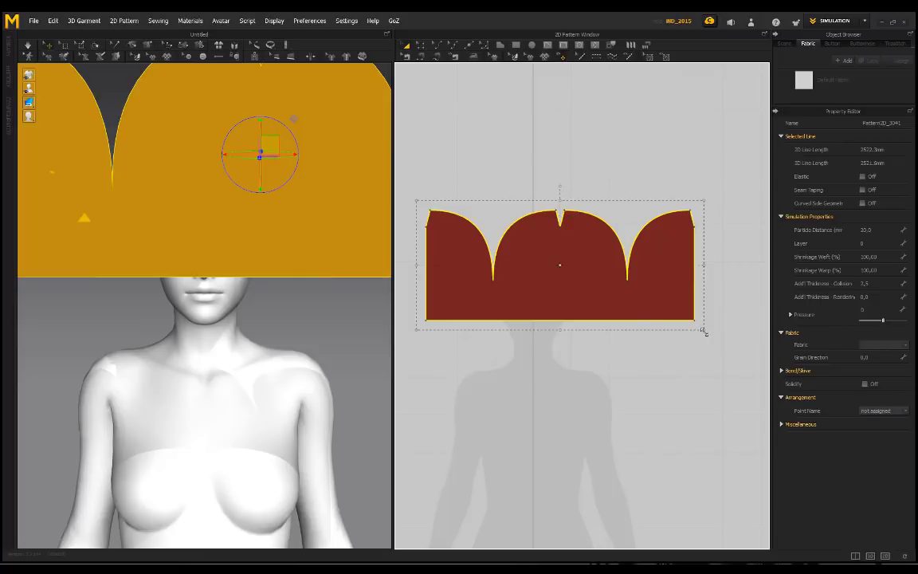
Scale the crown pattern down slightly and shift it toward the avatar silhouette's centre line
left_click_drag(703, 331, 694, 329)
left_click_drag(629, 310, 620, 308)
left_click_drag(602, 302, 597, 301)
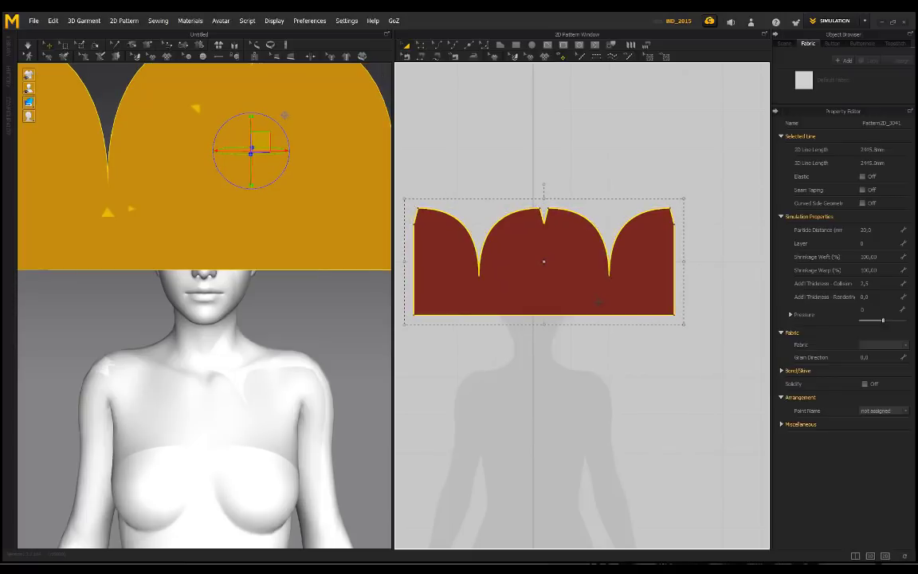
left_click_drag(685, 327, 682, 326)
Scale the crown pattern down further in several passes and centre it on the avatar silhouette's centre line
scroll(264, 254, "down", 3)
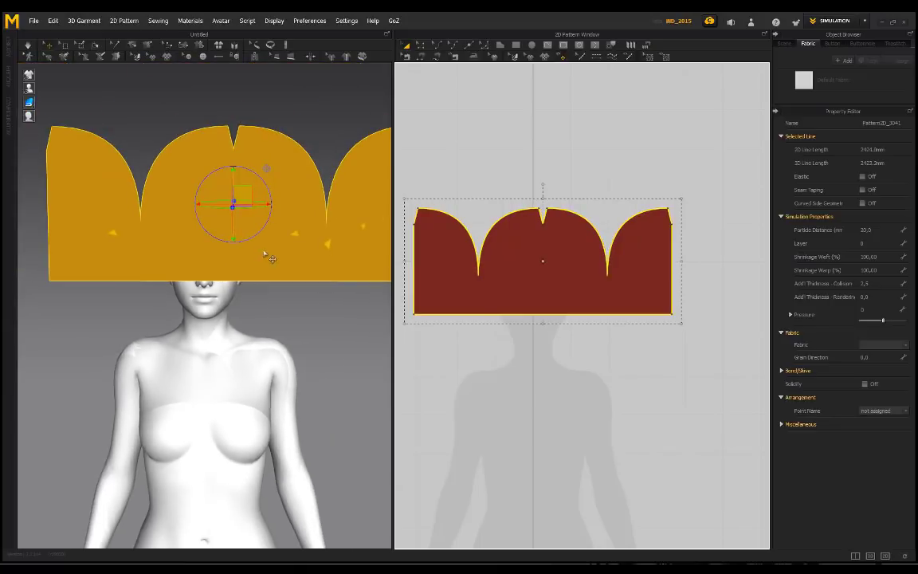
left_click_drag(682, 324, 629, 303)
left_click_drag(527, 277, 543, 280)
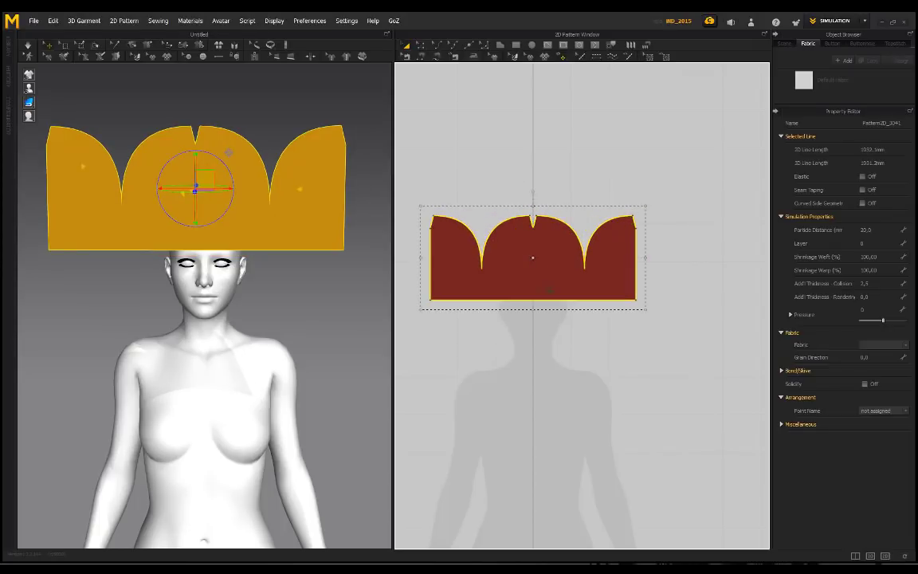
left_click_drag(647, 306, 624, 297)
left_click_drag(555, 278, 569, 284)
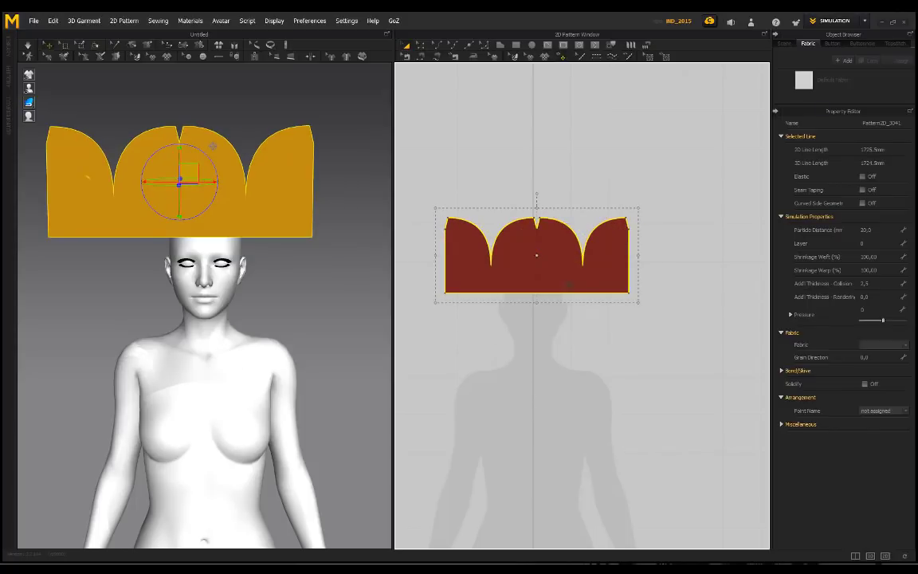
left_click_drag(638, 304, 629, 302)
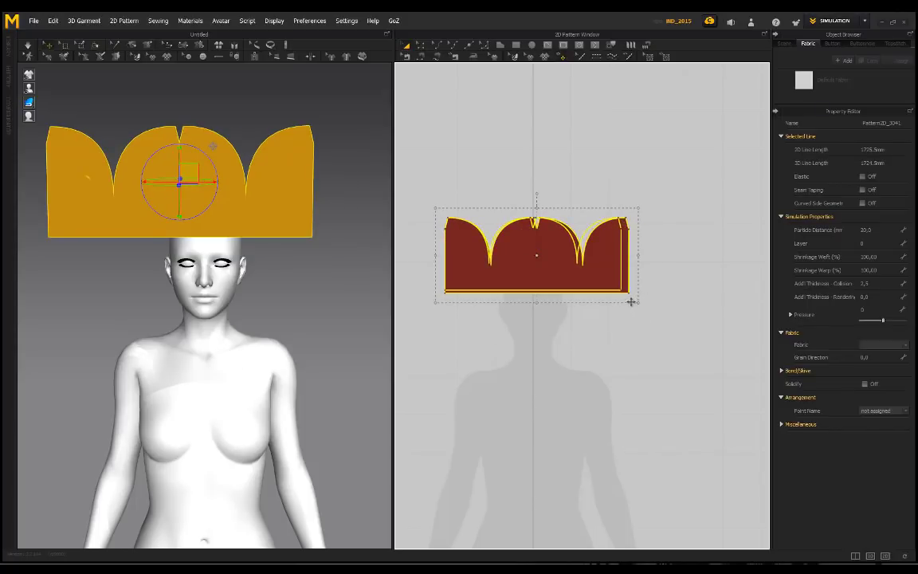
left_click_drag(564, 276, 532, 261)
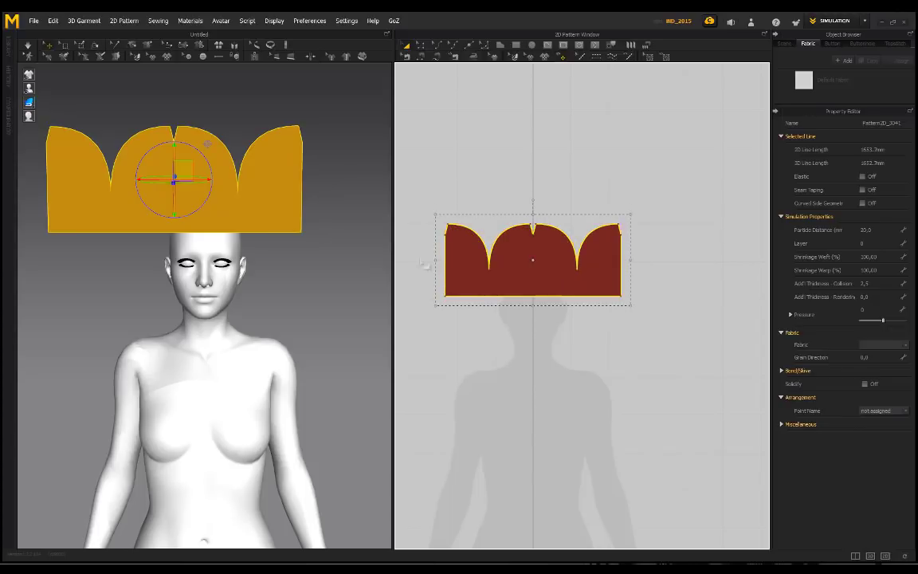
Position the crown pattern in 3D, centred on the avatar's head with its depth adjusted, and lower it to the forehead
right_click_drag(291, 250, 270, 265)
left_click_drag(162, 206, 224, 208)
right_click_drag(284, 319, 140, 316)
left_click_drag(94, 206, 169, 228)
right_click_drag(105, 295, 207, 289)
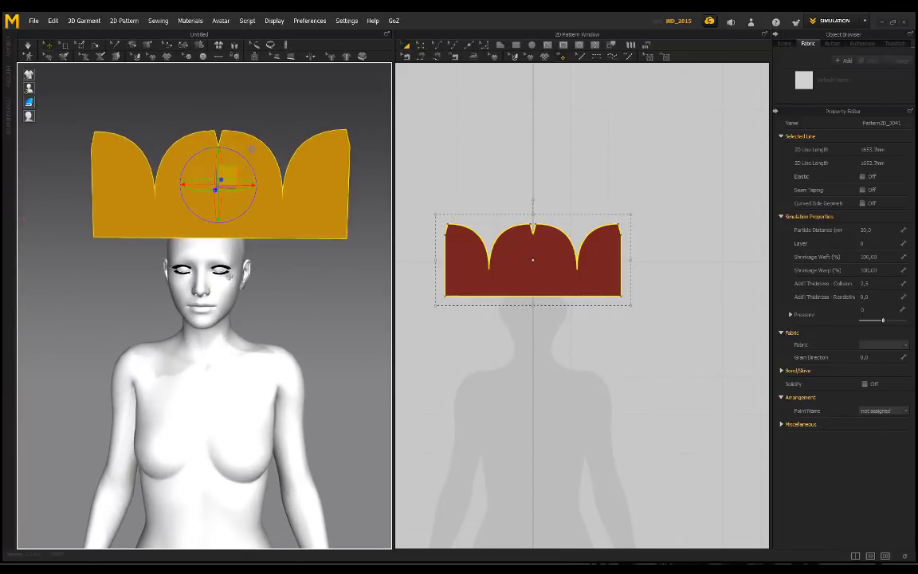
left_click_drag(222, 157, 225, 206)
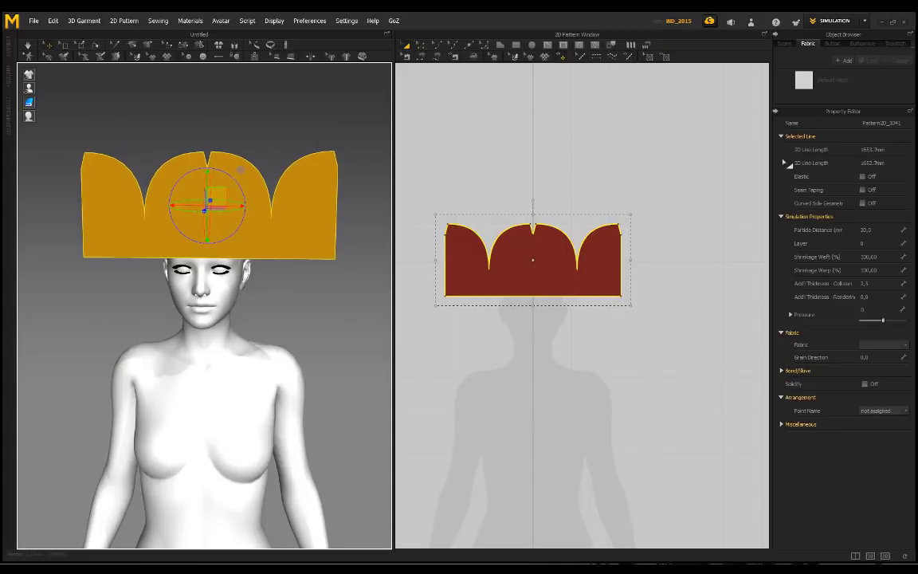
Assign Default Fabric to the crown pattern
left_click(839, 81)
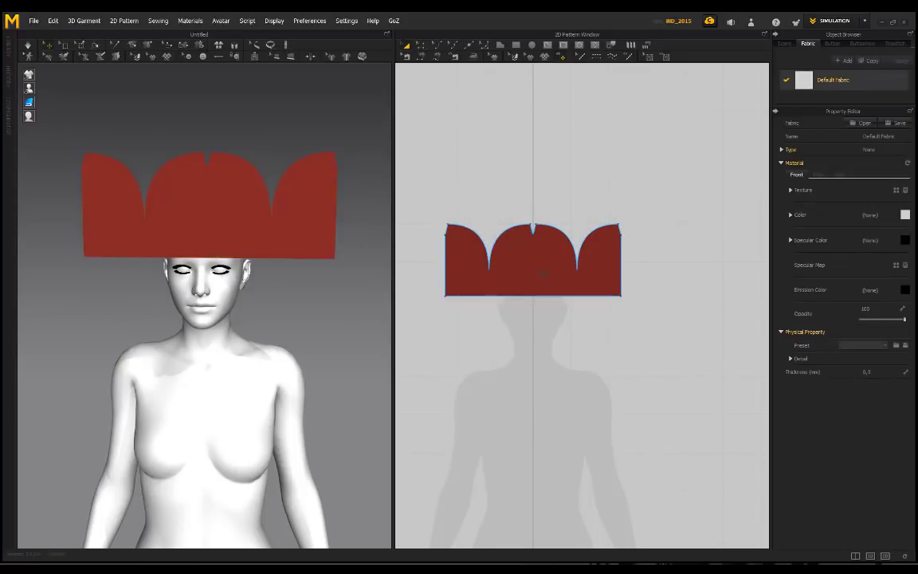
right_click_drag(261, 275, 241, 294)
left_click(535, 275)
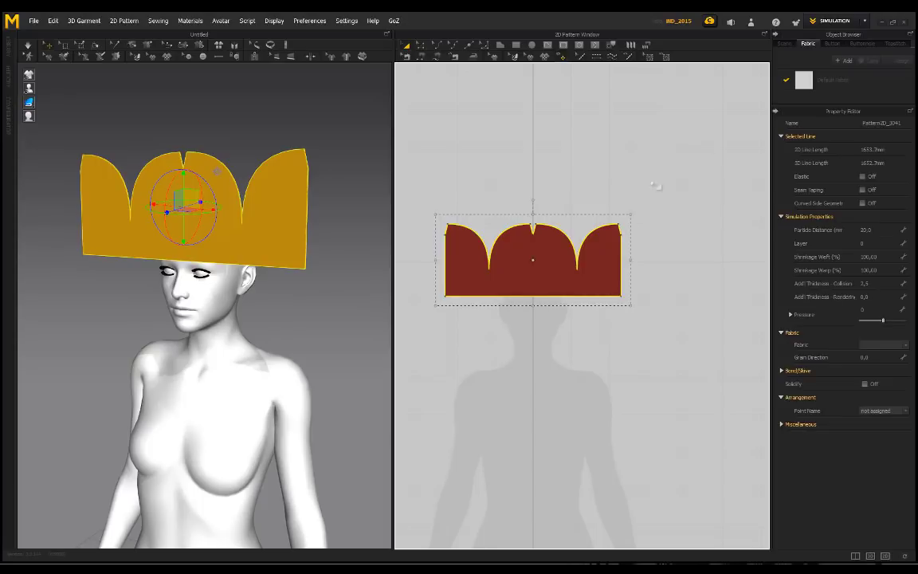
left_click(829, 82)
left_click(588, 153)
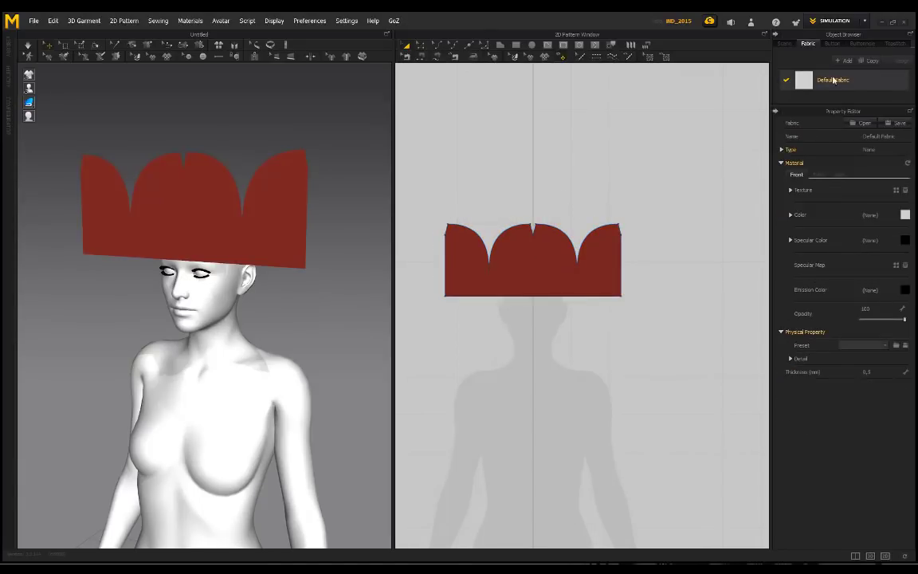
left_click(588, 272)
left_click(905, 345)
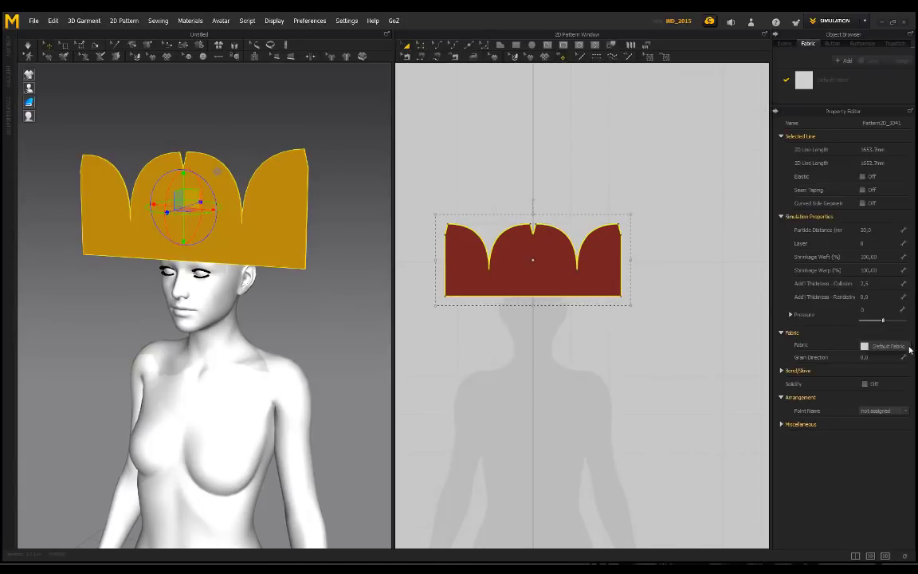
left_click(890, 349)
Change the Default Fabric's material color to dark blue
left_click(832, 80)
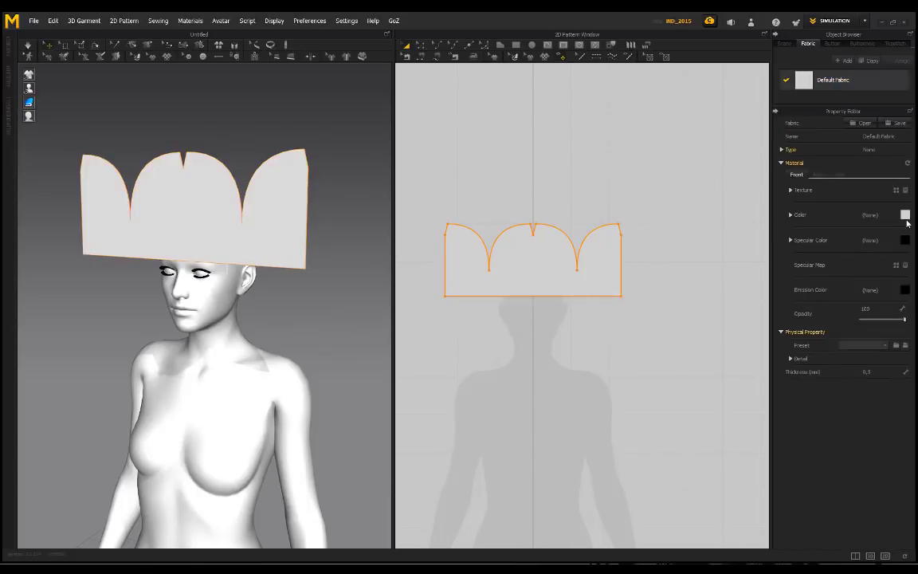
left_click(904, 215)
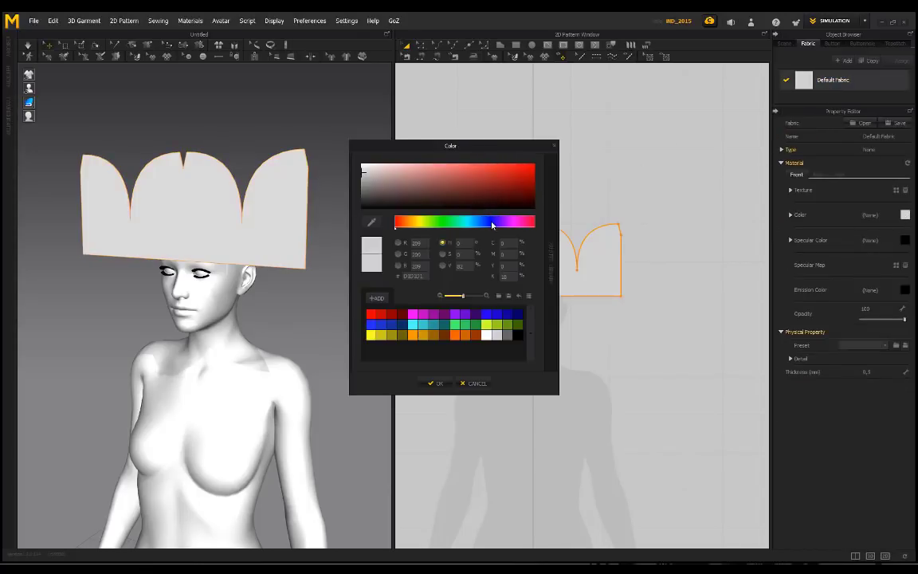
left_click(491, 224)
mouse_move(491, 186)
left_mouse_down()
mouse_move(509, 197)
mouse_move(501, 191)
left_mouse_up()
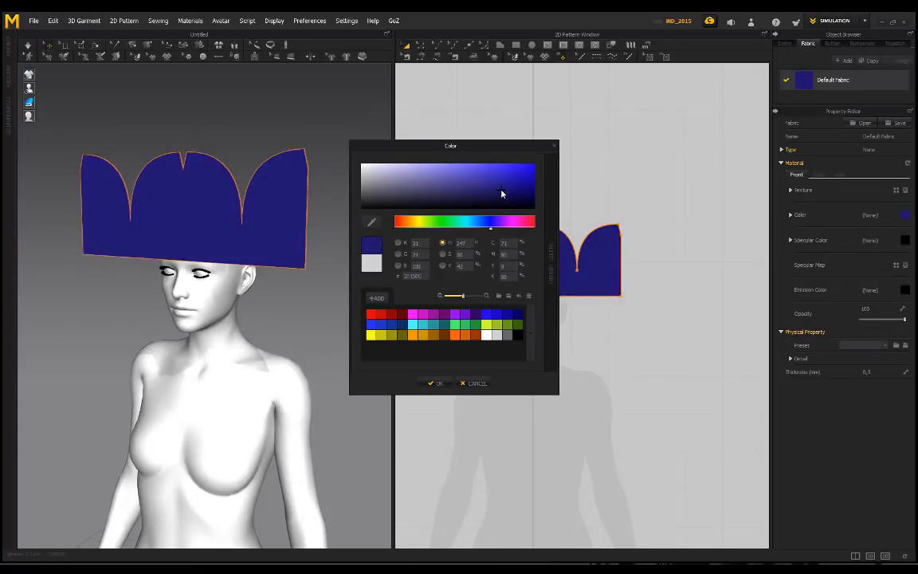
left_click(434, 384)
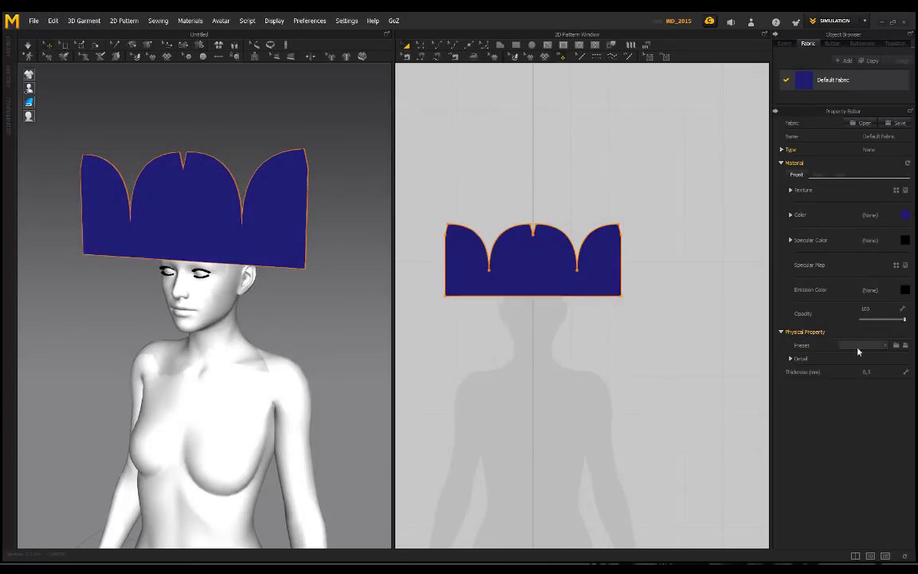
Set the Default Fabric's physical property preset to R_Wool_Gabardine
left_click(865, 345)
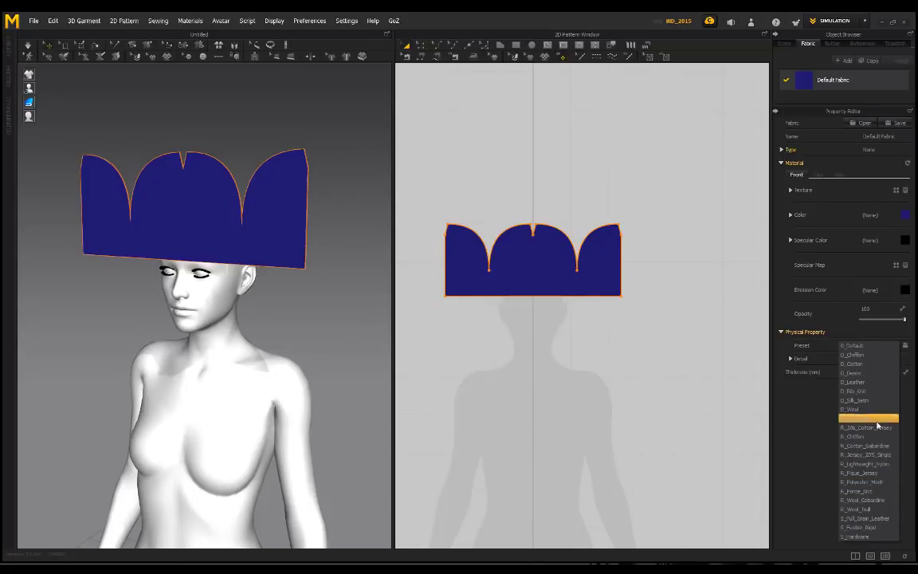
left_click(867, 500)
right_click_drag(231, 299, 309, 320)
right_click_drag(233, 282, 162, 318)
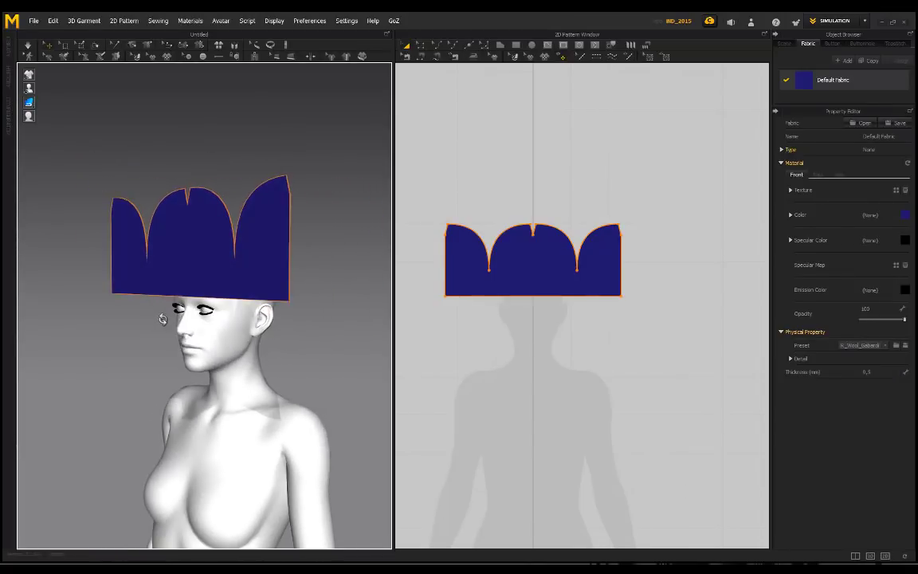
scroll(293, 328, "up", 2)
right_click_drag(293, 327, 321, 300)
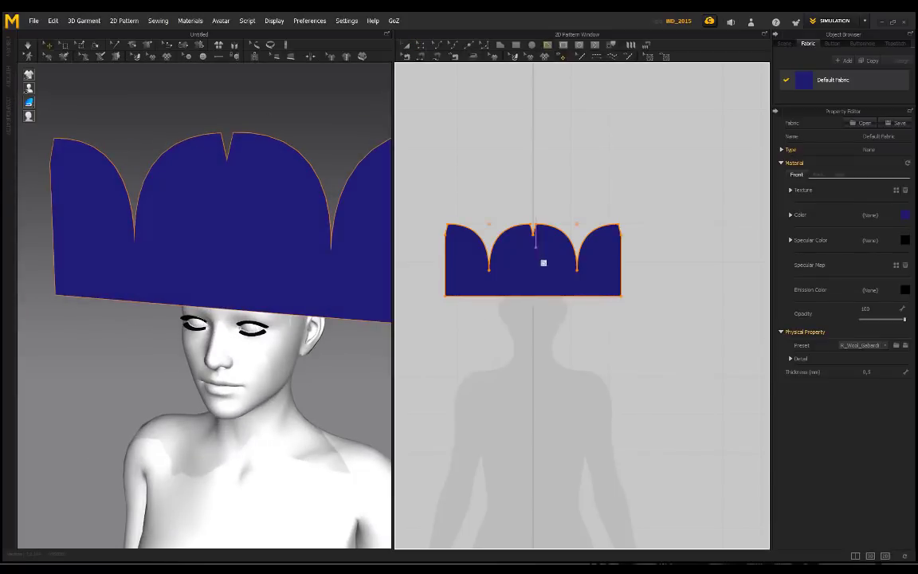
Draw a vertical internal line on the crown pattern from the centre notch down to the bottom edge
scroll(538, 240, "up", 4)
middle_click_drag(557, 214, 580, 205)
left_click(549, 185)
left_click(549, 324)
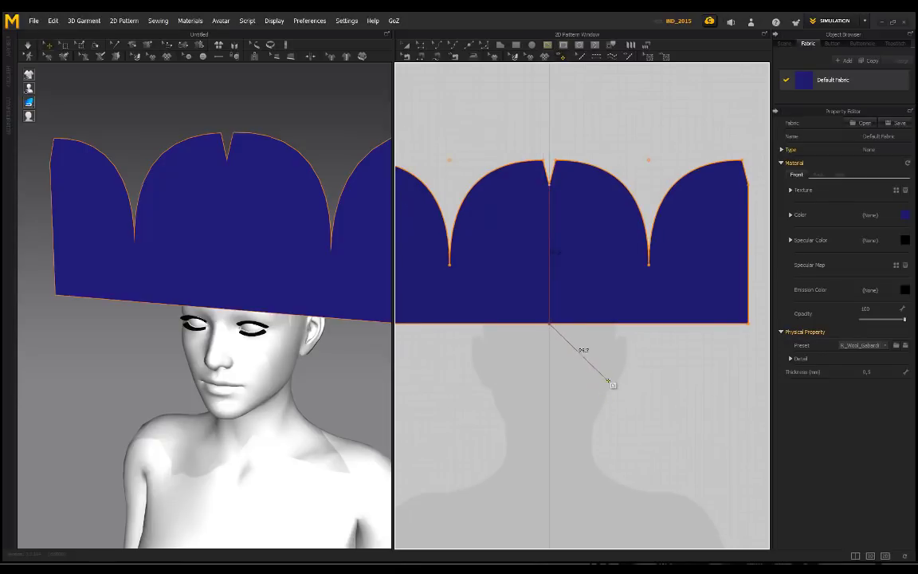
key("Return")
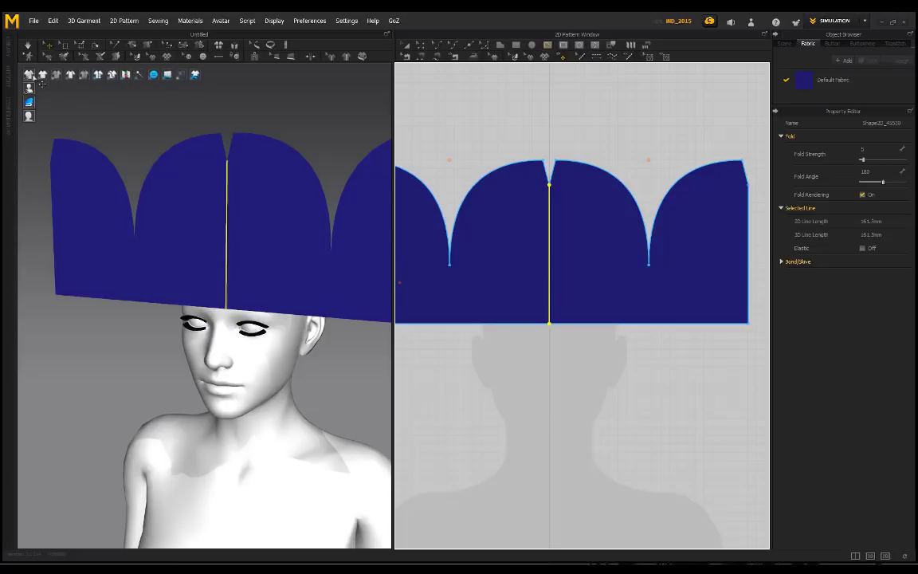
mouse_move(30, 76)
left_click(204, 133)
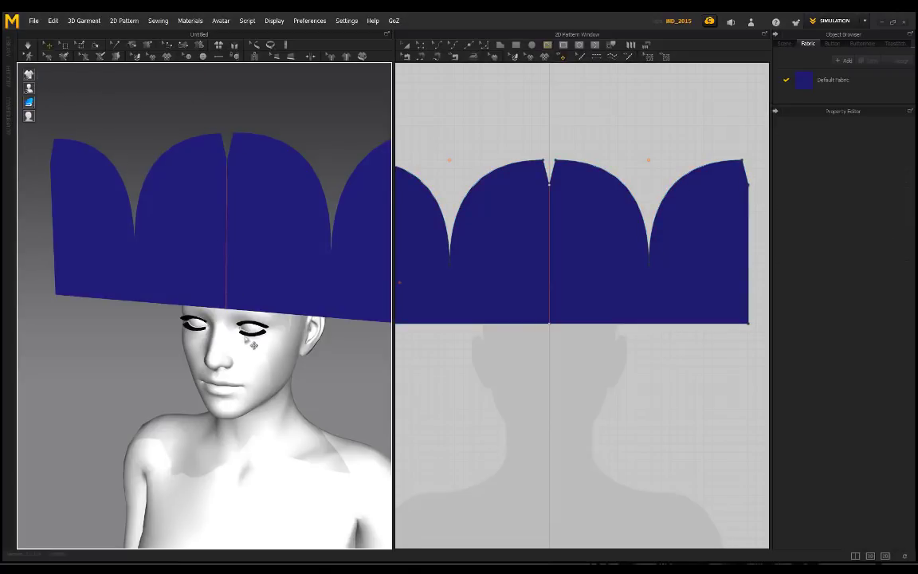
scroll(290, 349, "down", 1)
middle_click_drag(290, 350, 267, 342)
scroll(266, 343, "down", 1)
right_click_drag(212, 332, 242, 374)
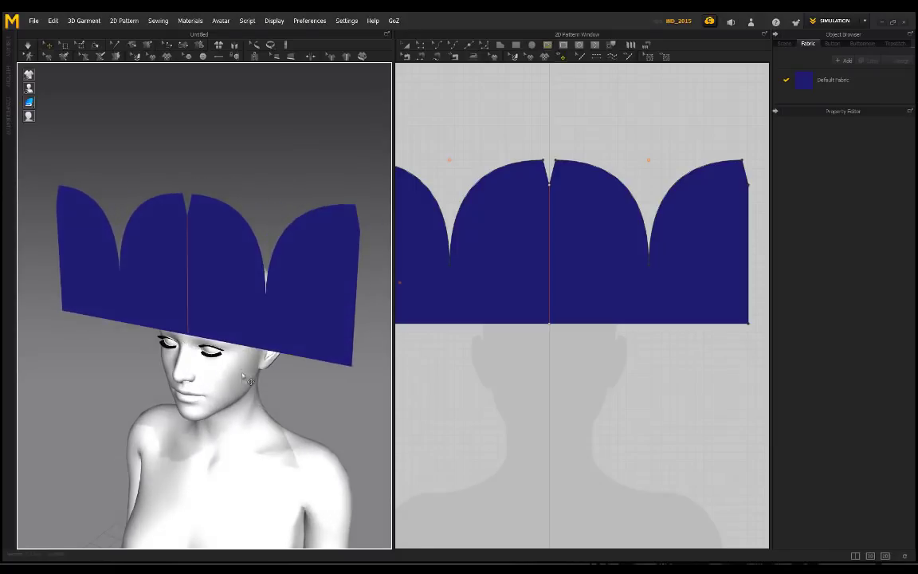
scroll(231, 379, "down", 1)
middle_click_drag(216, 384, 234, 353)
scroll(269, 342, "down", 1)
right_click_drag(268, 343, 247, 321)
scroll(227, 333, "down", 1)
middle_click_drag(228, 333, 218, 292)
right_click_drag(246, 289, 215, 287)
mouse_move(30, 88)
left_click(59, 90)
right_click_drag(230, 126, 217, 128)
right_click_drag(249, 132, 177, 141)
left_click(404, 51)
left_click(532, 244)
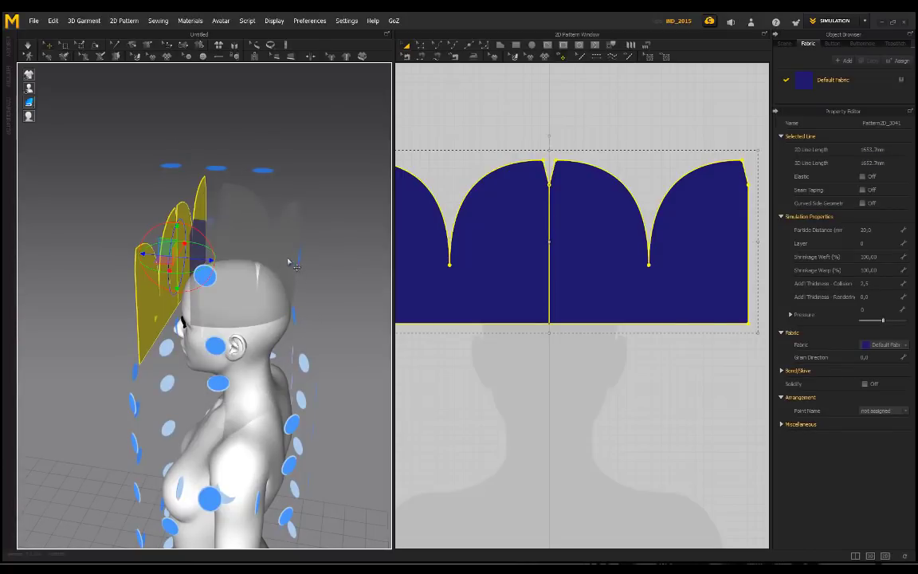
right_click_drag(135, 131, 180, 144)
mouse_move(34, 104)
left_click(57, 91)
Fold the crown pattern in 3D along its centre internal line to a fold angle of 120
right_click_drag(284, 171, 252, 176)
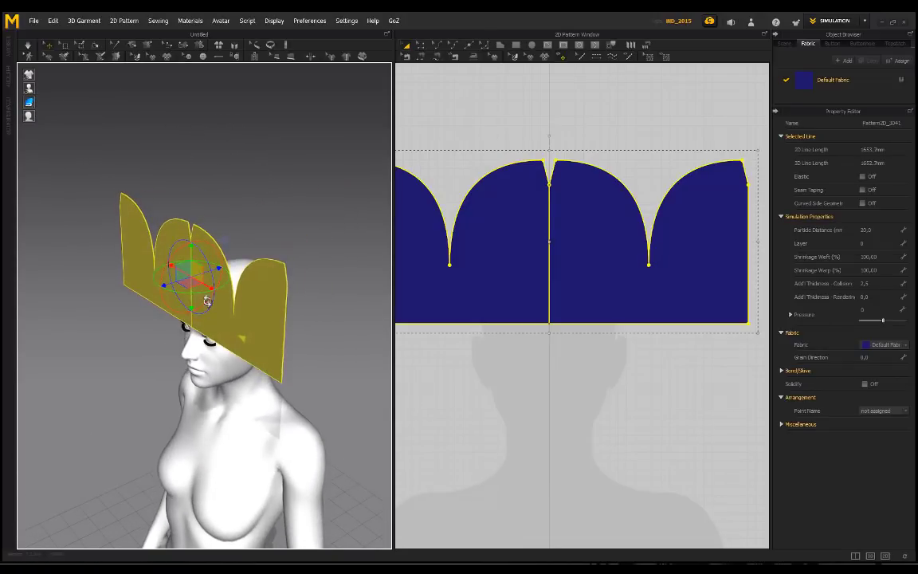
right_click_drag(274, 318, 265, 258)
scroll(266, 259, "down", 2)
middle_click_drag(263, 261, 226, 260)
scroll(227, 260, "up", 2)
right_click_drag(270, 171, 246, 118)
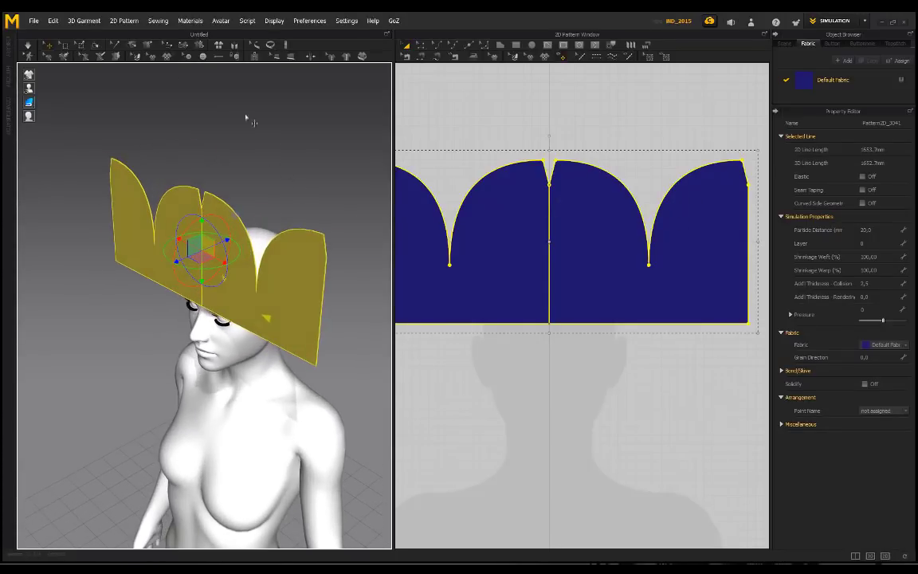
left_click(97, 47)
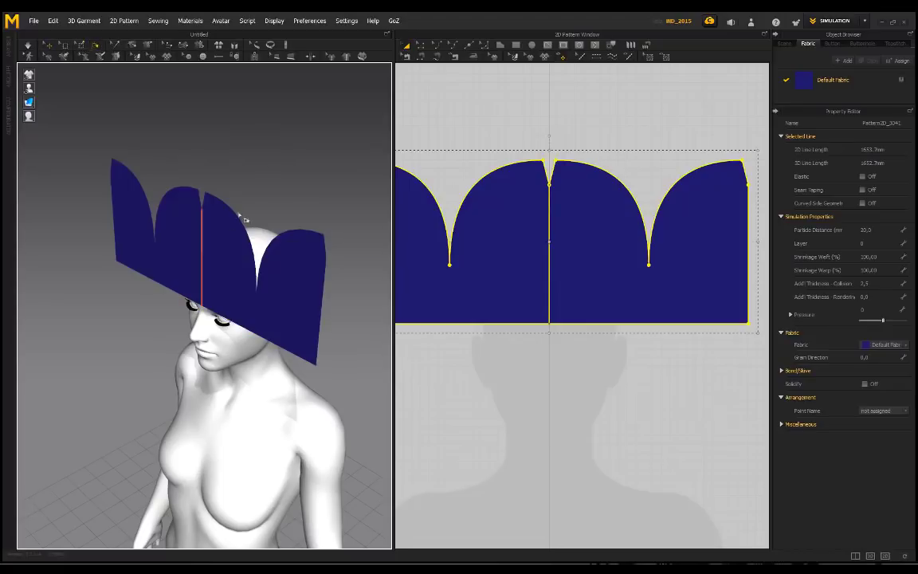
left_click(205, 258)
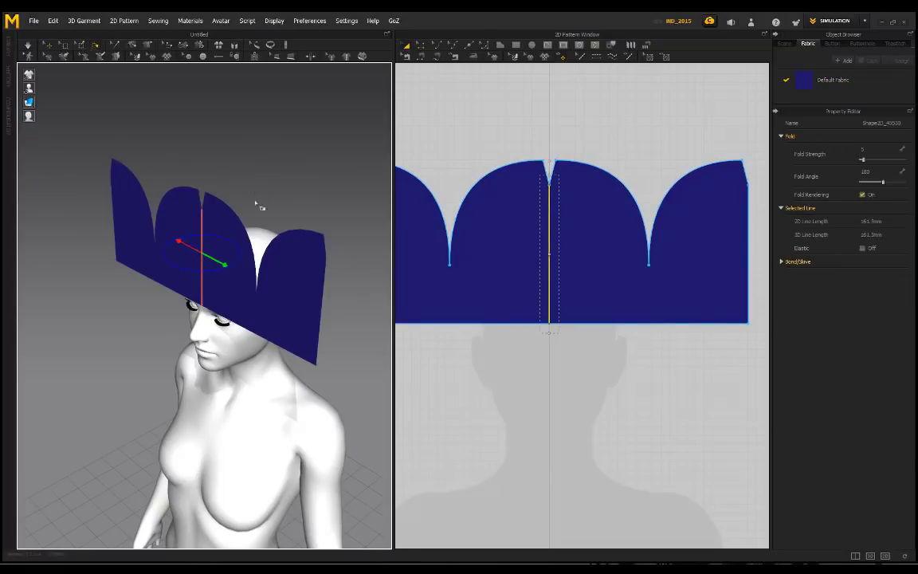
right_click_drag(248, 224, 223, 351)
middle_click_drag(230, 413, 199, 245)
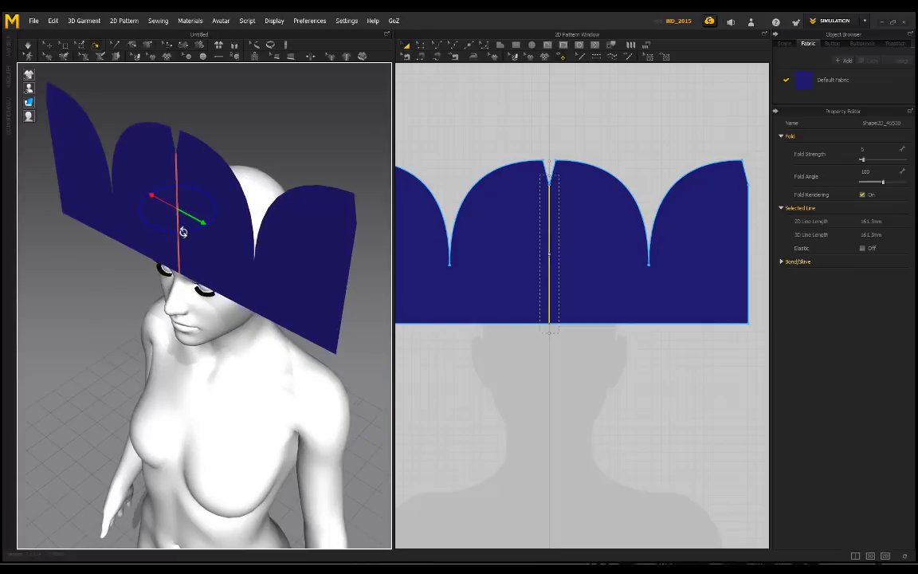
left_click_drag(183, 232, 219, 212)
right_click_drag(233, 238, 307, 298)
scroll(288, 263, "down", 1)
left_click_drag(261, 373, 256, 376)
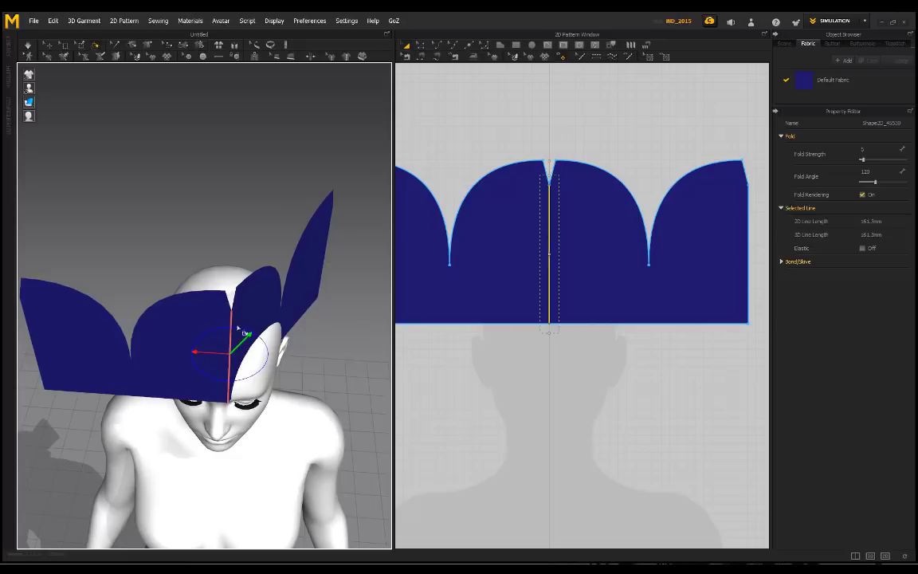
left_click(238, 246)
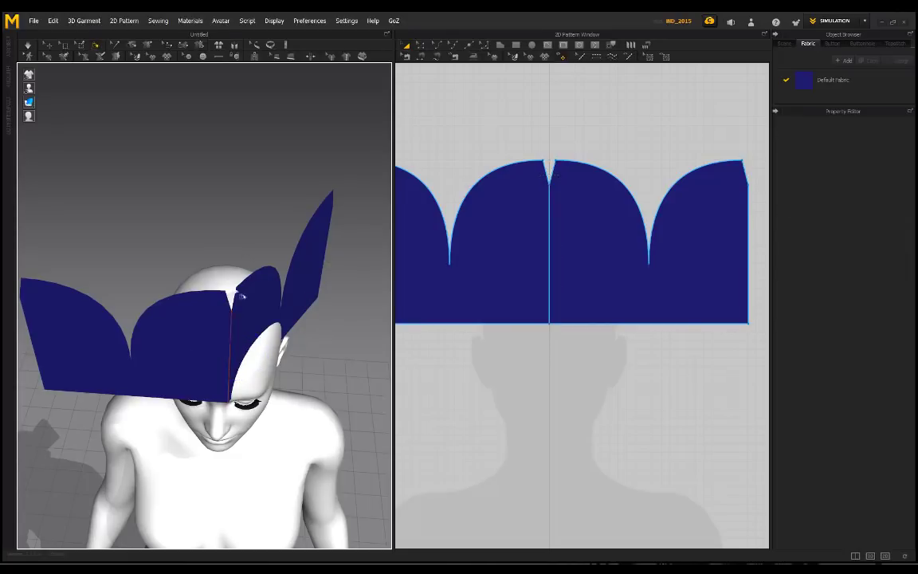
Fold the crown pattern more sharply along the centre line so its halves point back along the head
right_click_drag(223, 373, 244, 351)
left_click(252, 340)
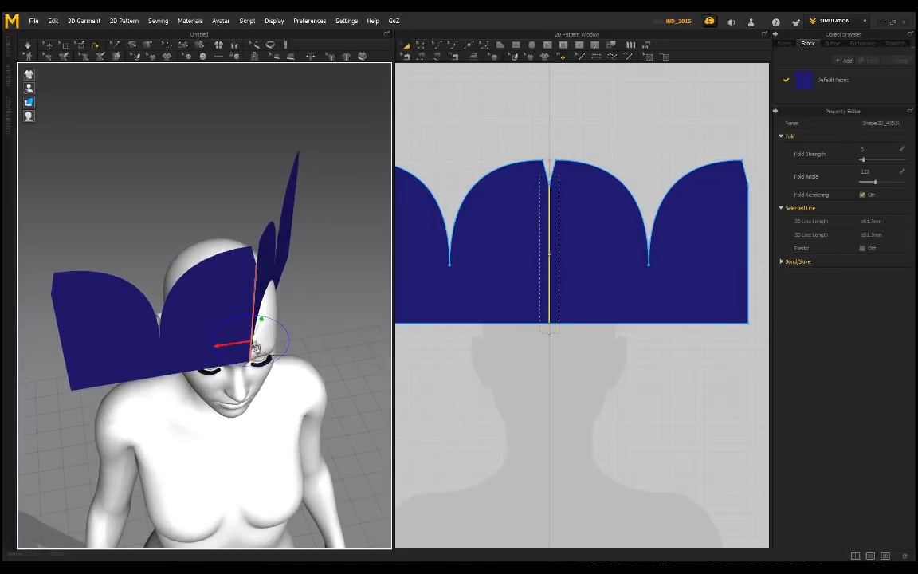
right_click_drag(286, 387, 298, 390)
left_click_drag(263, 387, 232, 371)
right_click_drag(217, 321, 275, 139)
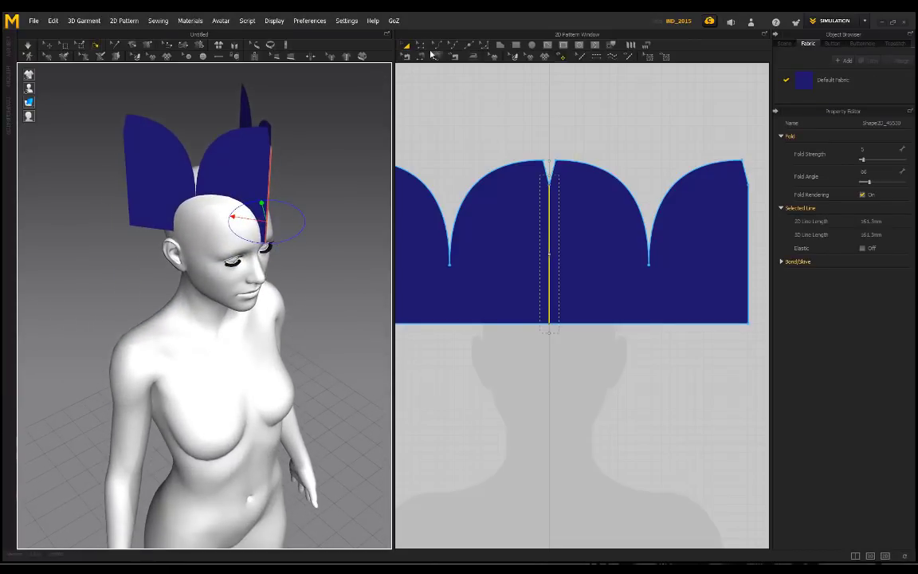
Select the whole folded crown pattern and move it forward so the side panels clear the avatar's head
left_click(462, 255)
left_click(267, 179)
right_click_drag(267, 181, 275, 260)
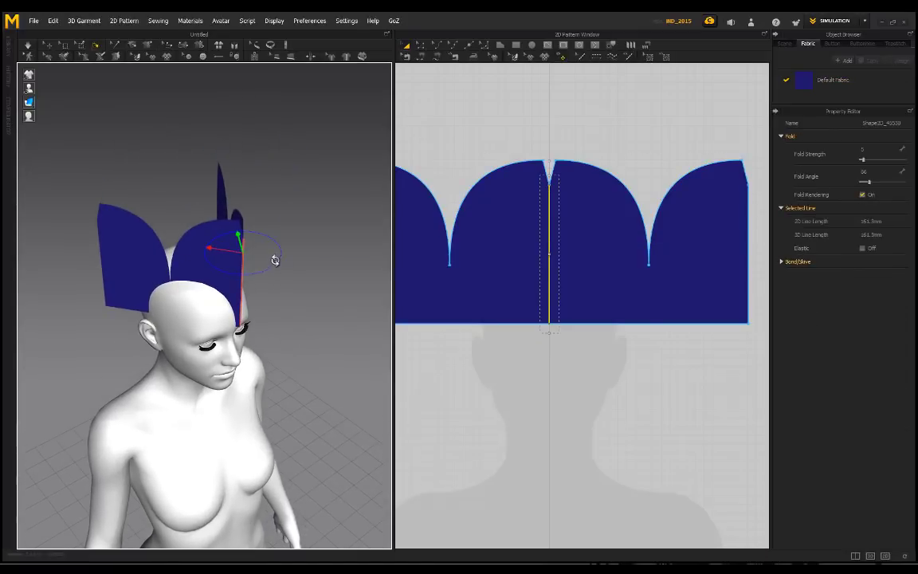
left_click(47, 48)
left_click(226, 260)
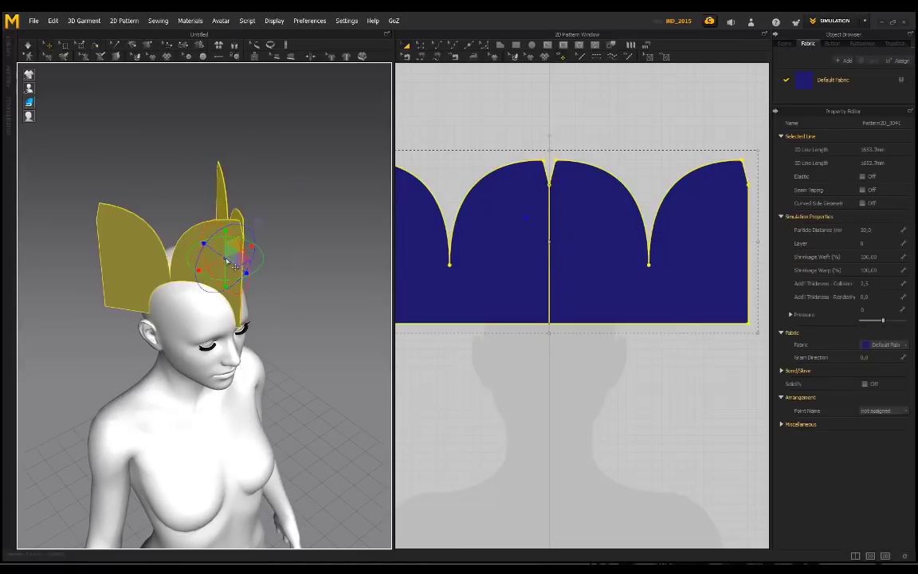
left_click_drag(238, 267, 265, 286)
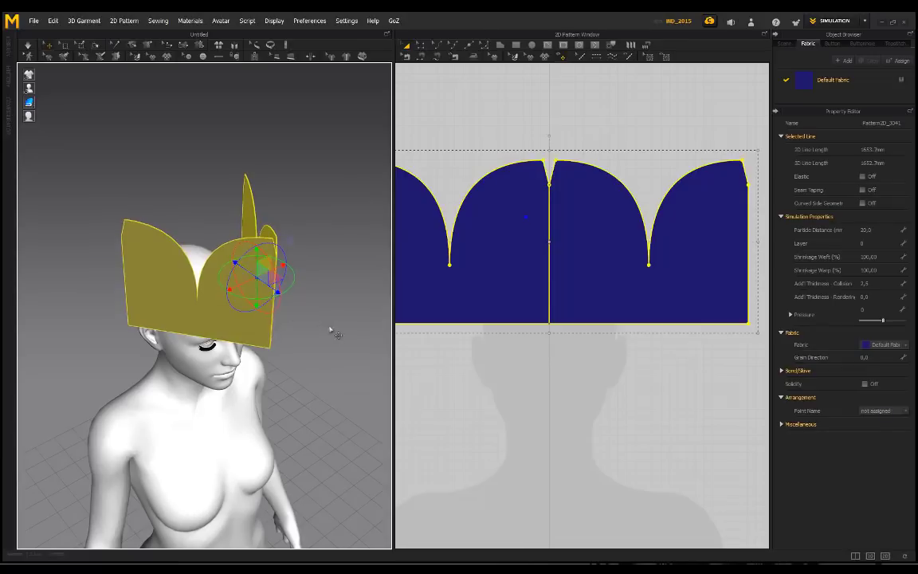
Fine-tune the folded crown's position in front of the avatar's head and deselect the pattern
right_click_drag(325, 327, 267, 392)
left_click_drag(240, 395, 235, 397)
right_click_drag(295, 320, 202, 239)
mouse_move(145, 192)
left_mouse_down()
mouse_move(160, 192)
mouse_move(148, 192)
left_mouse_up()
right_click_drag(234, 142, 322, 155)
left_click(324, 156)
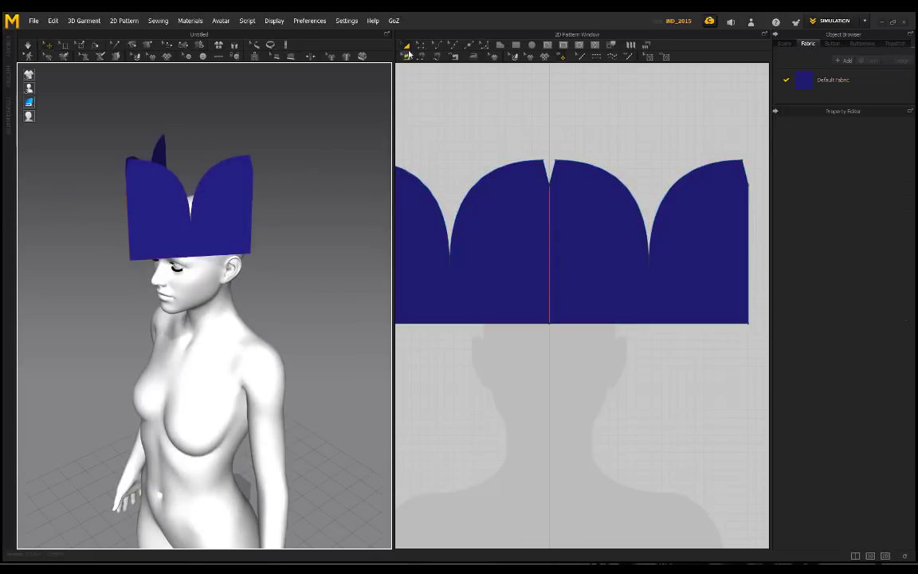
Sew the crown's two outer vertical edges together, and join the short slanted edges above them
left_click(422, 57)
scroll(515, 175, "down", 4)
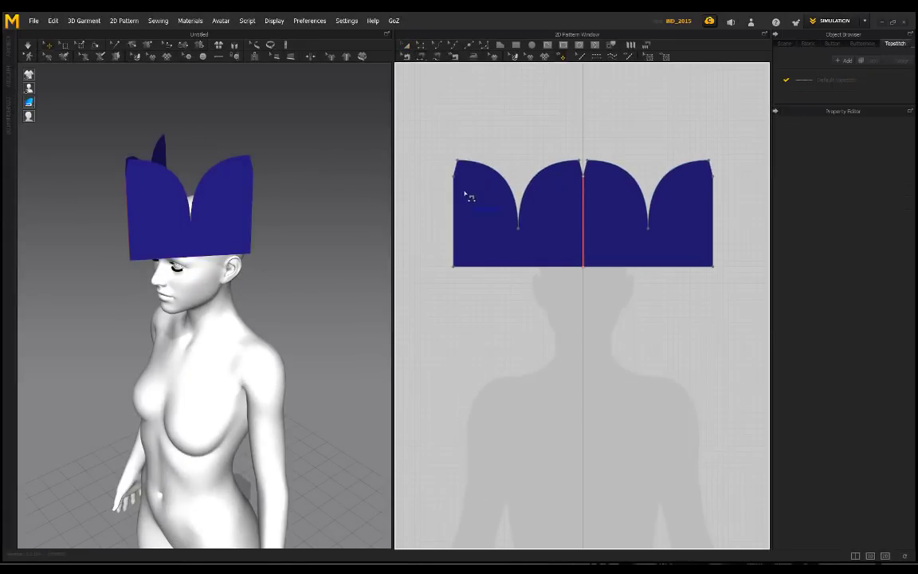
left_click(714, 194)
right_click_drag(311, 198, 213, 236)
left_click(455, 169)
left_click(713, 169)
right_click_drag(173, 184, 293, 199)
Sew the curved edges of the two outermost panels to each other and join the two sides of the centre notch
left_click(483, 165)
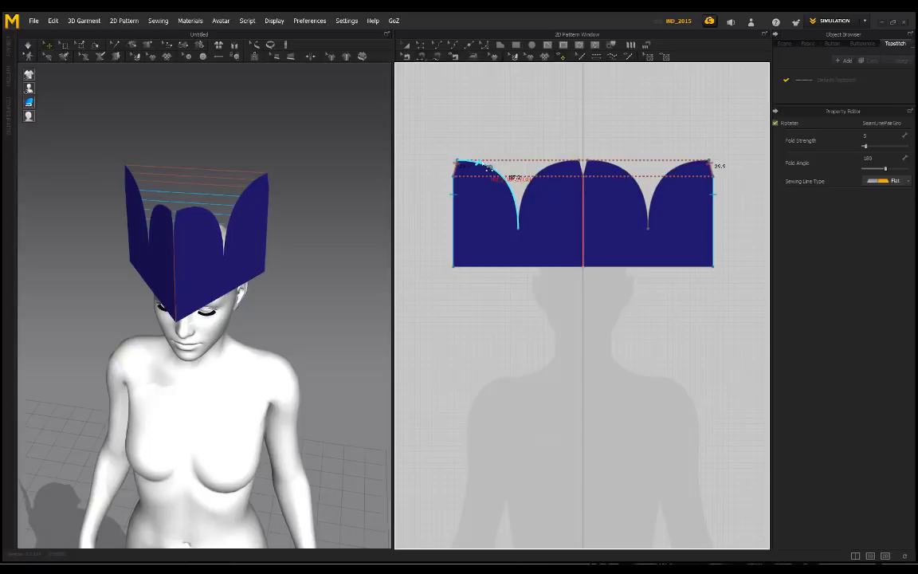
right_click_drag(197, 174, 128, 218)
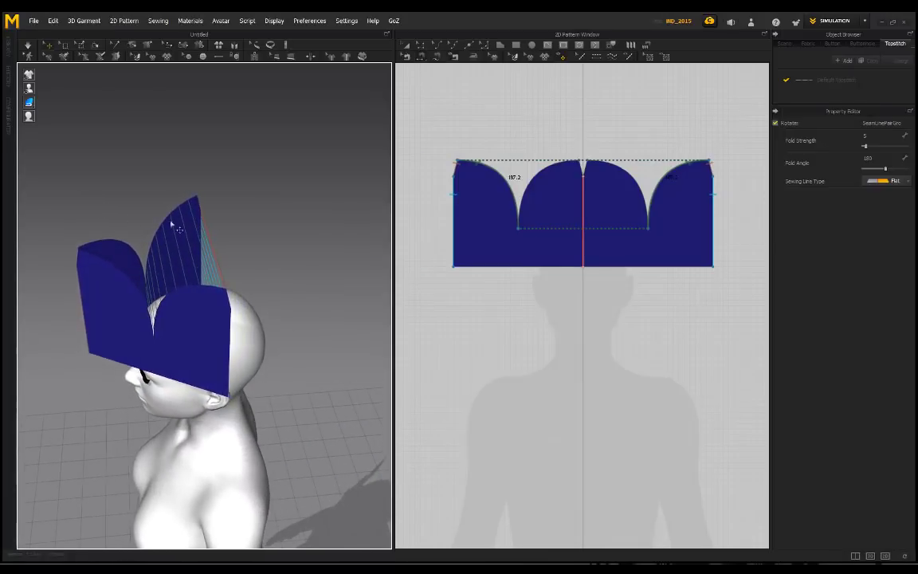
scroll(538, 184, "up", 2)
middle_click_drag(548, 128, 509, 159)
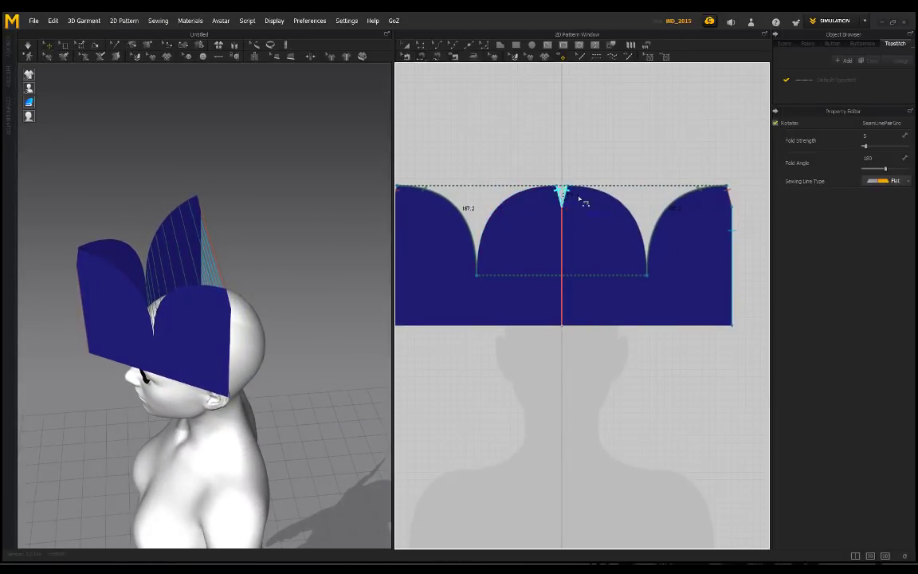
right_click_drag(184, 211, 295, 179)
scroll(295, 179, "up", 3)
middle_click_drag(295, 179, 301, 227)
right_click_drag(300, 184, 318, 179)
Delete the sewing that joins the curved edges of the two outermost panels
left_click(407, 57)
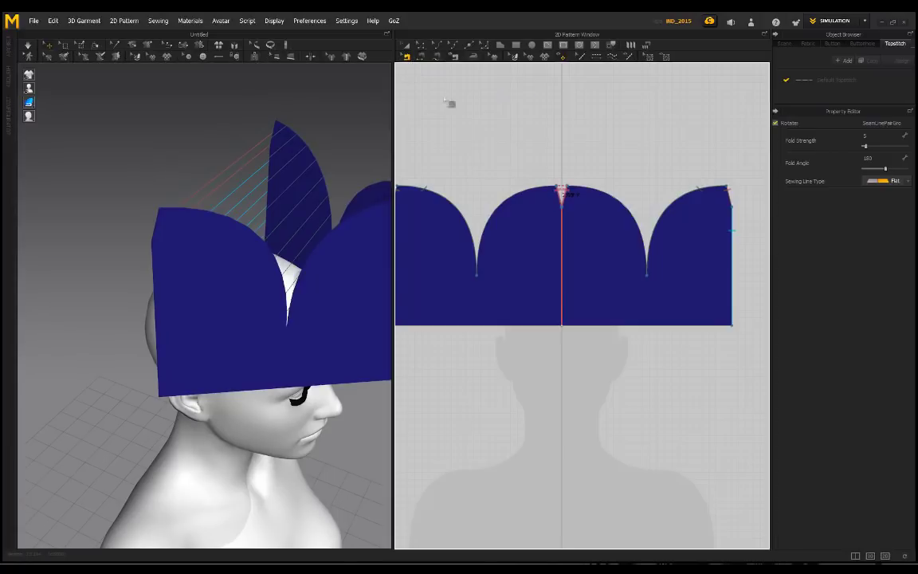
right_click(443, 198)
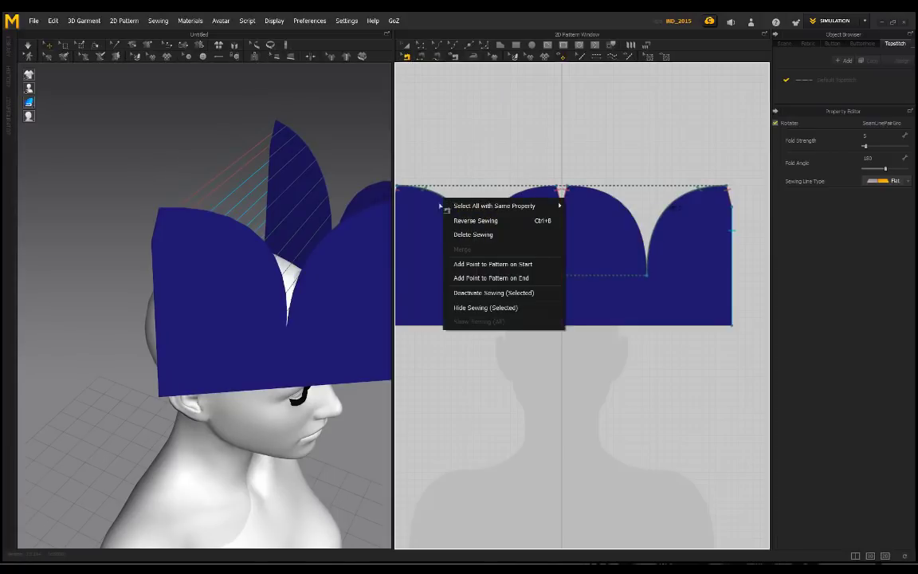
left_click(482, 241)
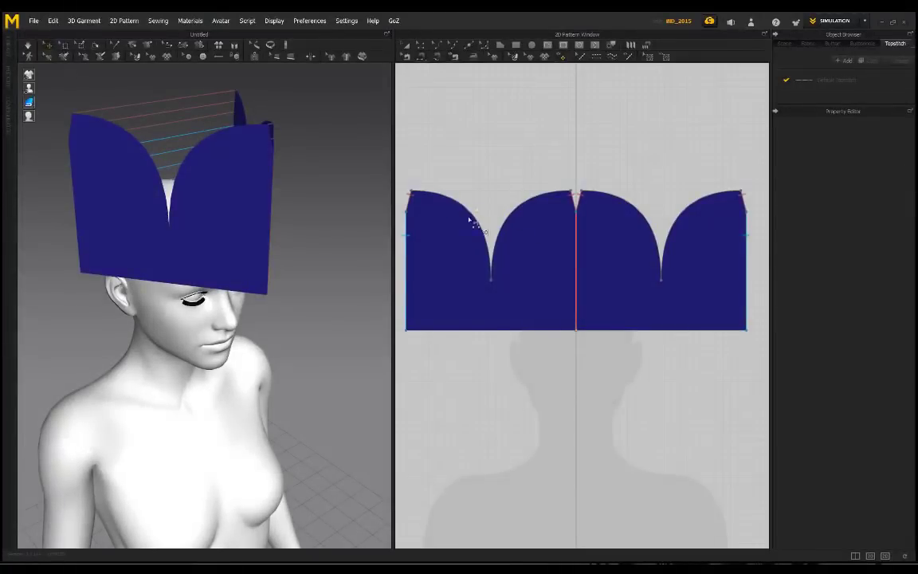
Sew the facing curved edges of the left pair of panels together, and do the same for the right pair
left_click(441, 197)
left_click(531, 201)
left_click(613, 203)
right_click_drag(289, 153, 124, 147)
right_click_drag(244, 198, 165, 203)
right_click_drag(234, 200, 275, 194)
Select the sewn crown pattern in 3D and move it backward so it surrounds the avatar's head
scroll(269, 147, "up", 4)
right_click_drag(269, 148, 239, 171)
left_click(151, 255)
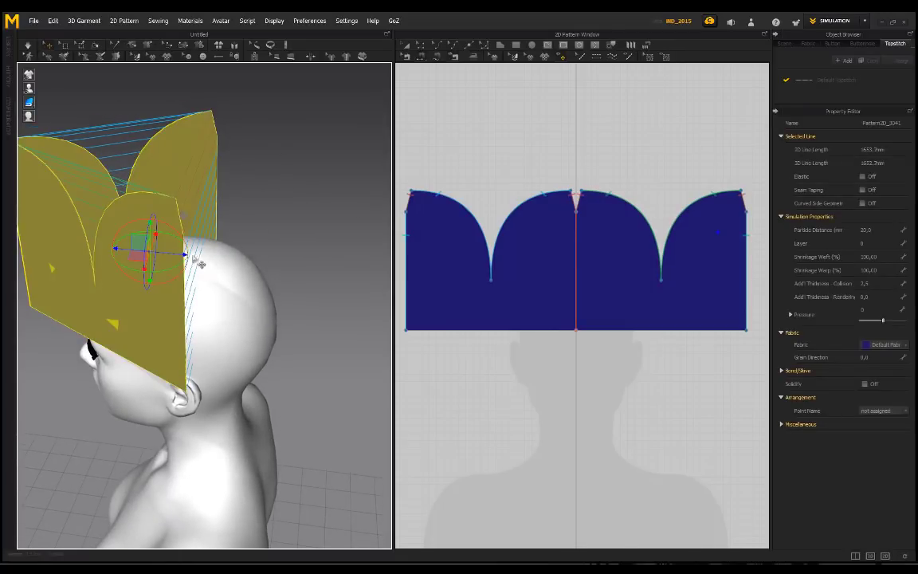
left_click_drag(183, 254, 248, 272)
right_click_drag(115, 310, 233, 293)
scroll(234, 294, "down", 4)
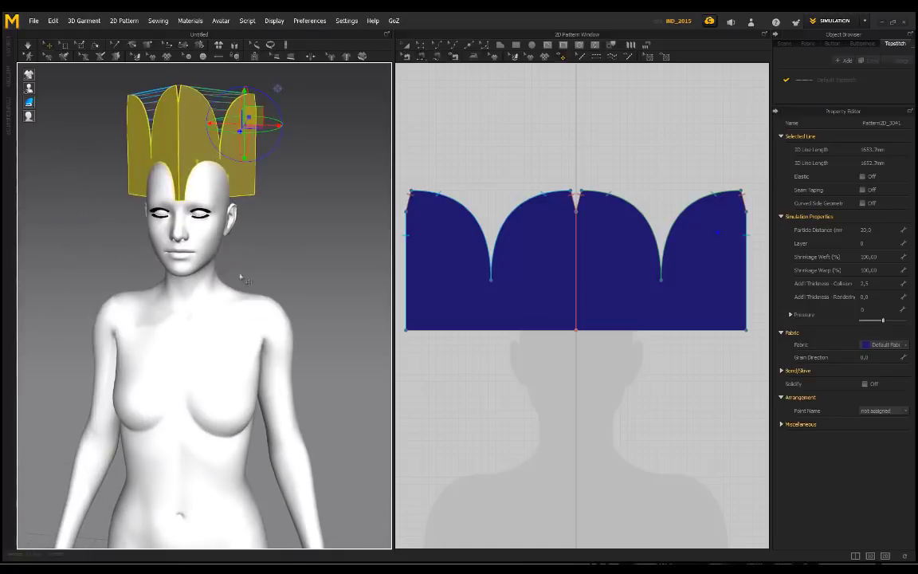
Examine how the crown pattern sits around the head from the front and both sides
scroll(197, 163, "up", 2)
middle_click_drag(197, 163, 188, 263)
right_click_drag(159, 265, 199, 263)
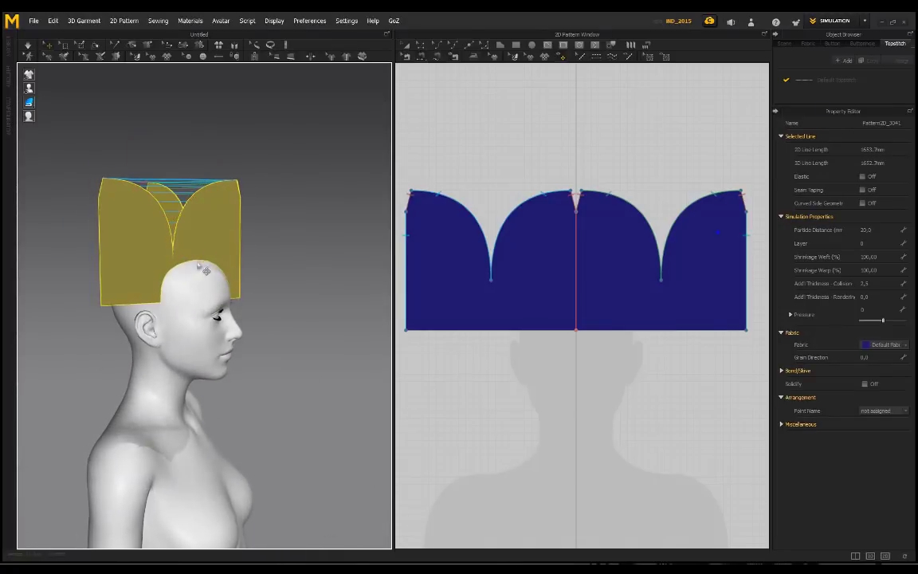
right_click_drag(211, 327, 218, 279)
right_click_drag(255, 322, 169, 266)
scroll(170, 268, "up", 2)
middle_click_drag(168, 266, 197, 270)
right_click_drag(322, 241, 282, 236)
scroll(287, 310, "down", 2)
right_click_drag(287, 310, 249, 304)
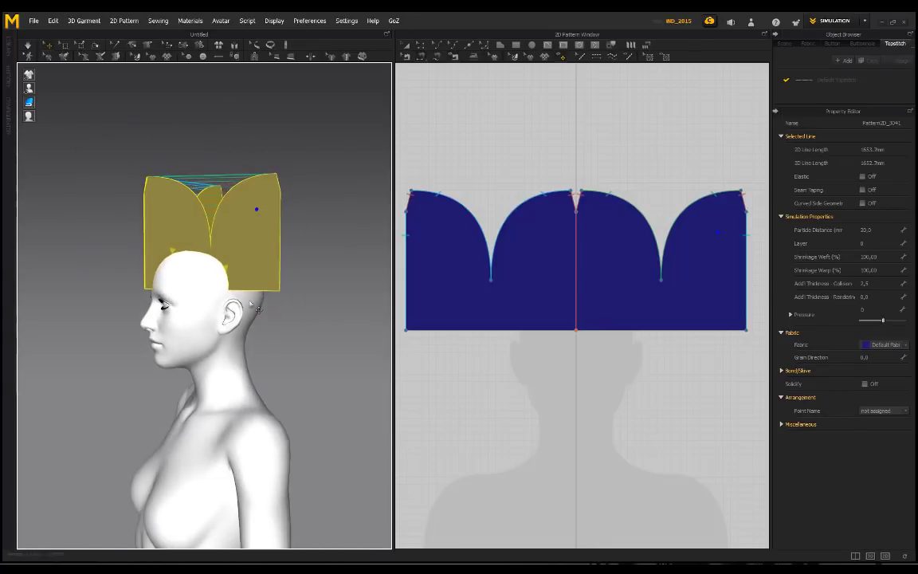
Try simulating the sewn crown from its current height and undo the drape
key("space")
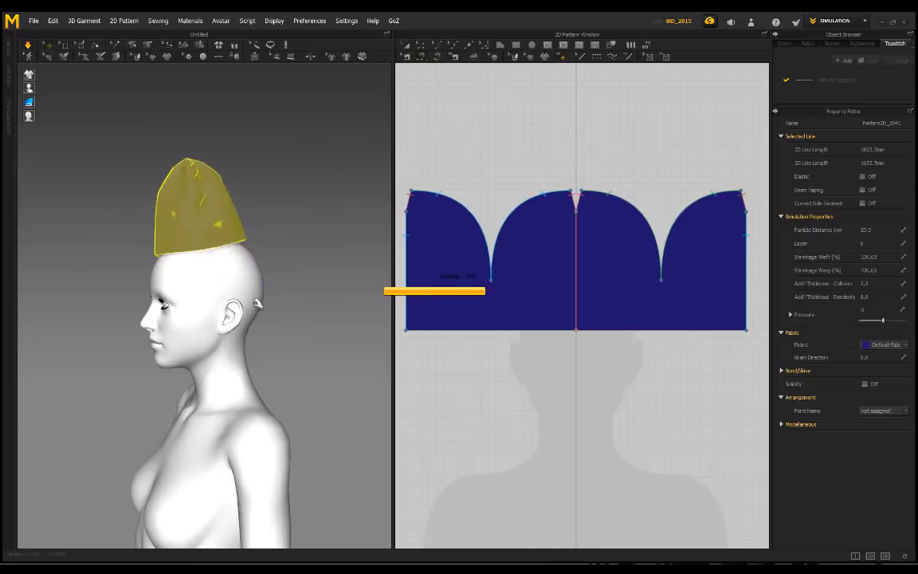
right_click_drag(240, 211, 285, 208)
key("ctrl+z")
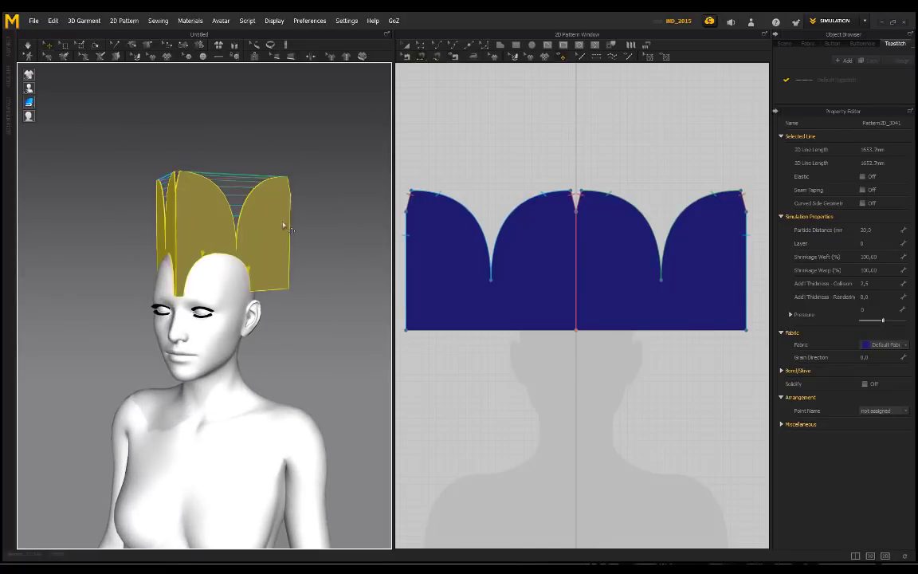
Lower the whole crown pattern over the avatar's head until its bottom edge is at about eye level
right_click_drag(191, 244, 247, 257)
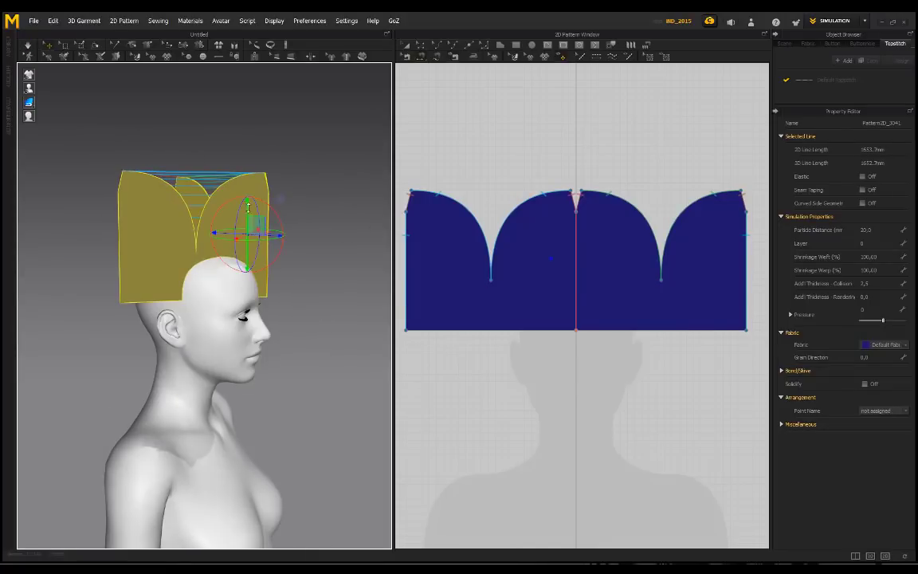
mouse_move(247, 205)
left_mouse_down()
mouse_move(247, 213)
mouse_move(247, 186)
mouse_move(247, 204)
left_mouse_up()
right_click_drag(275, 338, 236, 255)
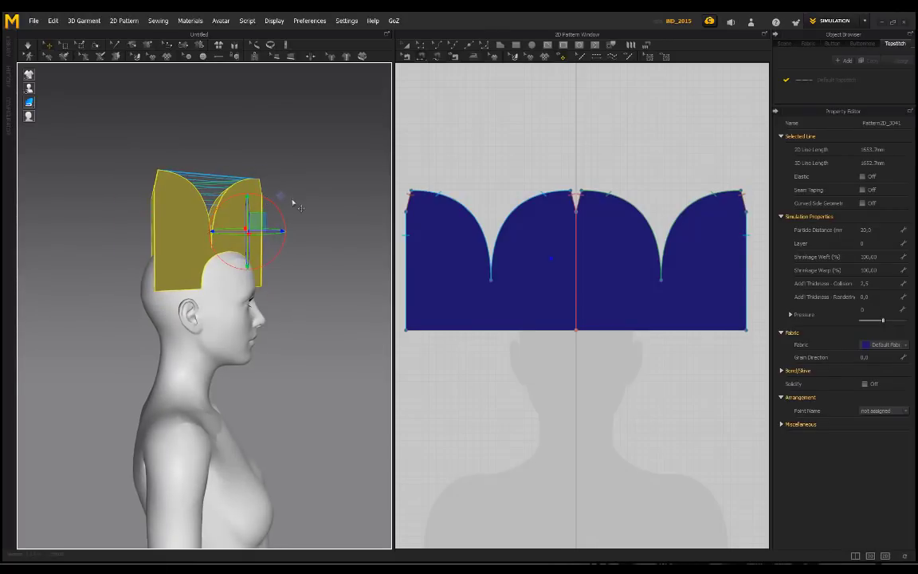
right_click_drag(278, 201, 236, 217)
left_click_drag(241, 204, 237, 229)
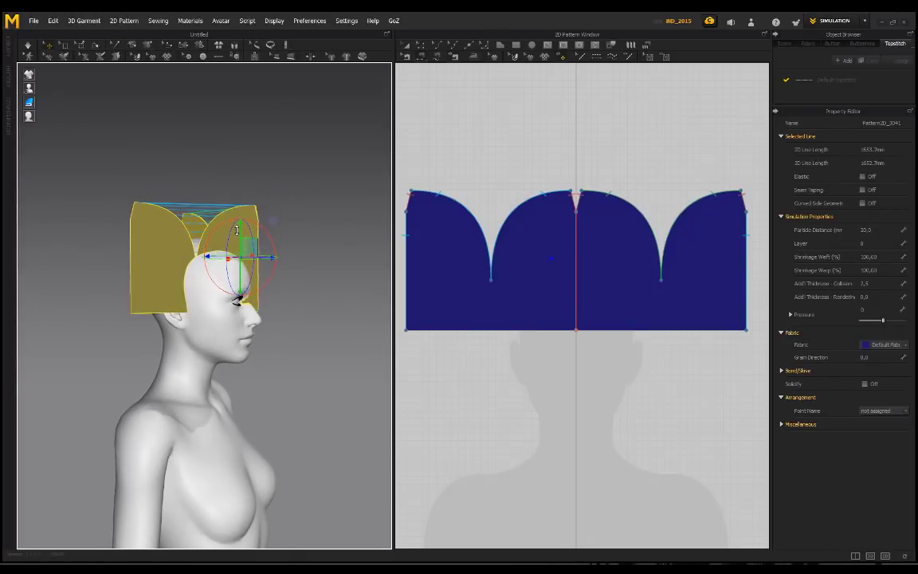
right_click_drag(275, 312, 237, 330)
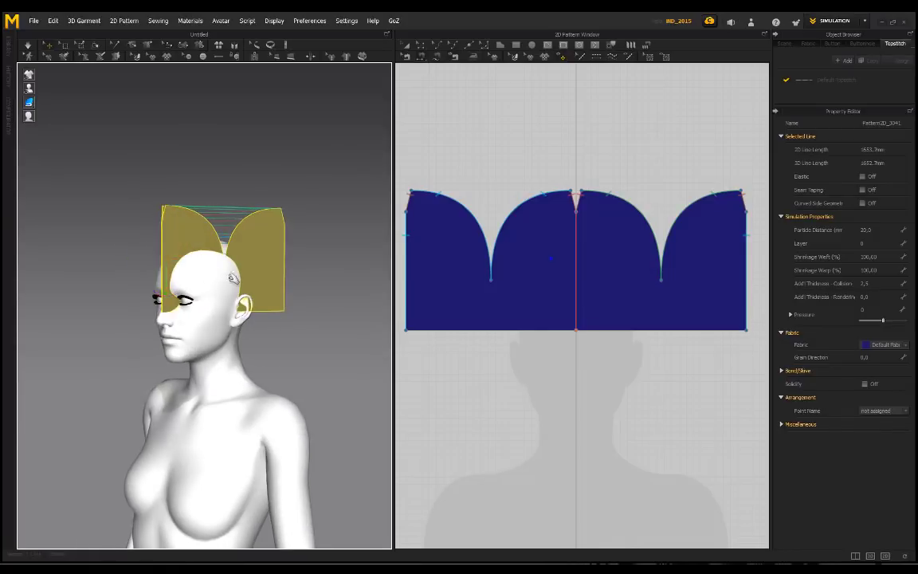
Simulate the crown onto the head and pull the fabric near the right temple forward
key("space")
right_click_drag(195, 290, 267, 259)
scroll(259, 259, "up", 3)
right_click_drag(120, 268, 291, 273)
left_click_drag(263, 300, 340, 320)
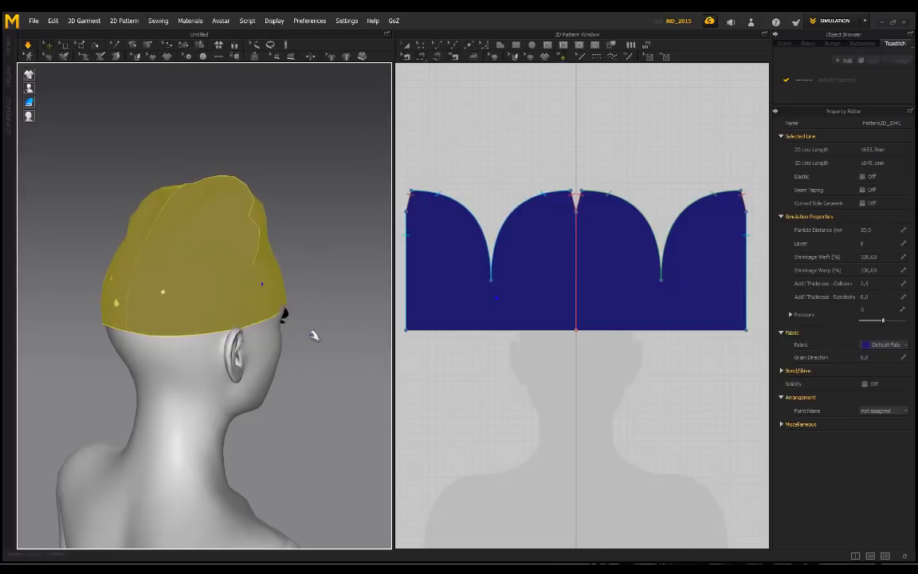
left_click(331, 327)
Pull the crown's front edge away from the forehead and its left side outward to free the fabric from the head
right_click_drag(331, 327, 149, 290)
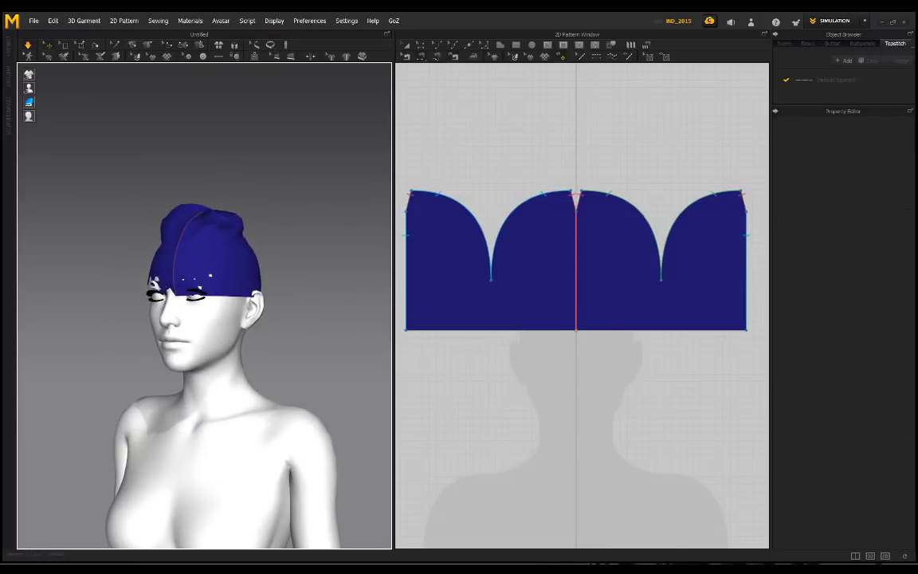
left_click_drag(156, 285, 108, 311)
left_click(288, 264)
right_click_drag(257, 245, 289, 242)
left_click_drag(247, 273, 283, 277)
left_click(283, 277)
Pull the crown's back edge down toward the nape and lift its front edge above the brow
right_click_drag(141, 254, 259, 254)
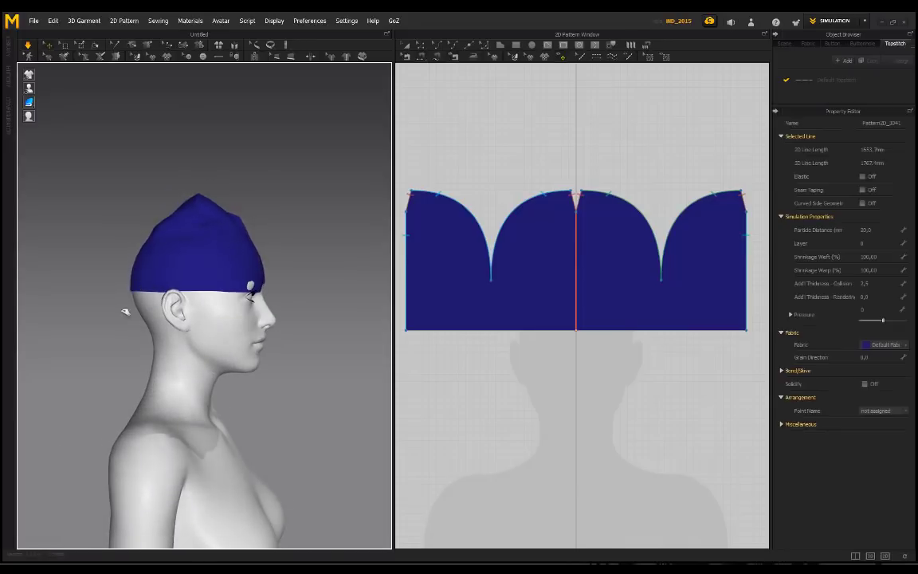
left_click_drag(142, 286, 173, 319)
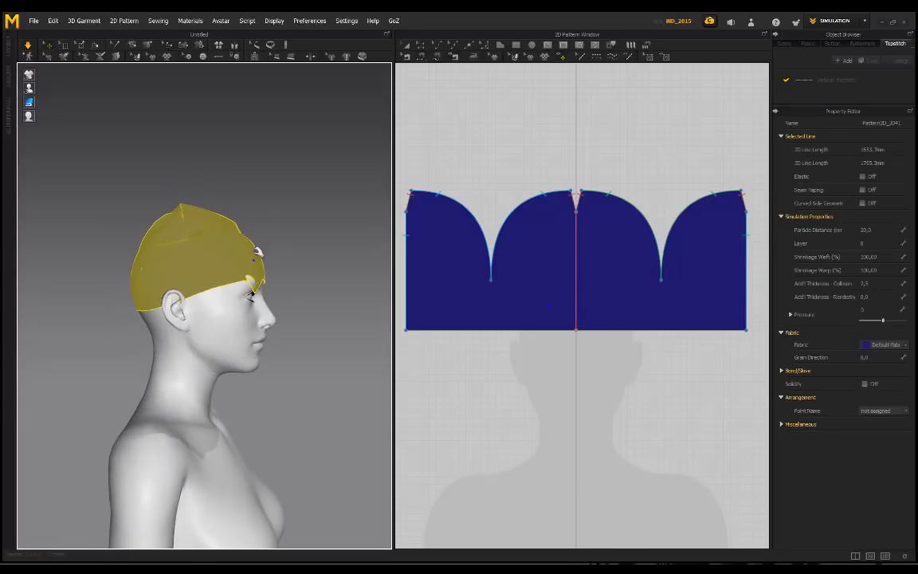
right_click_drag(292, 280, 136, 249)
left_click_drag(153, 273, 158, 262)
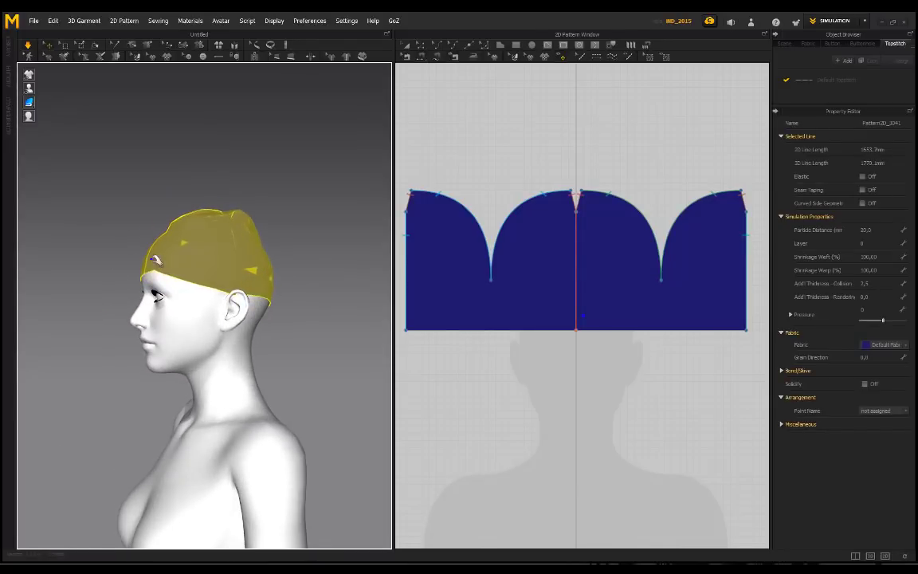
left_click(272, 241)
Pull the crown's lower edge down near the left ear and along the left side of the forehead
right_click_drag(271, 241, 308, 260)
left_click_drag(261, 288, 270, 307)
left_click(293, 275)
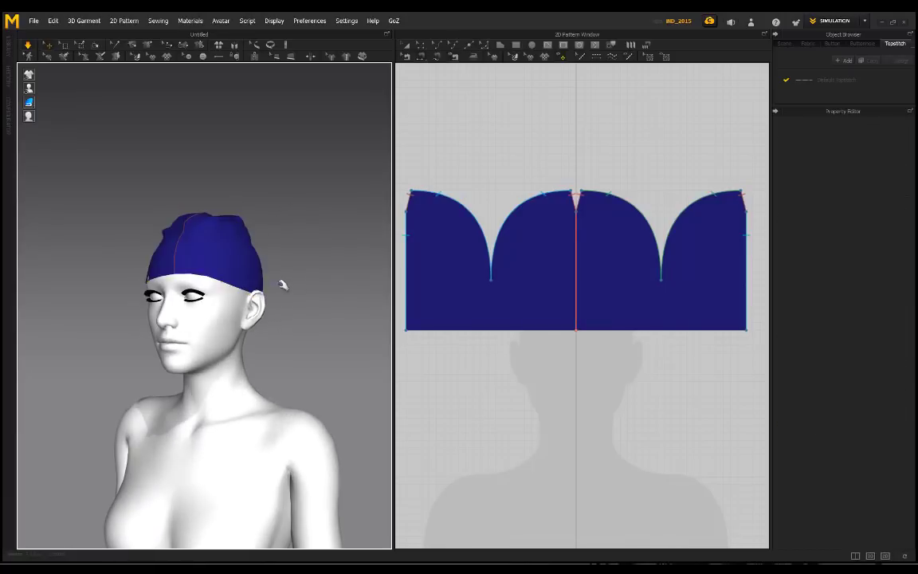
right_click_drag(293, 275, 322, 281)
left_click_drag(238, 284, 243, 292)
left_click(296, 259)
Delete the vertical centre internal line from the crown pattern
scroll(293, 259, "up", 3)
right_click_drag(271, 247, 287, 272)
scroll(265, 280, "up", 3)
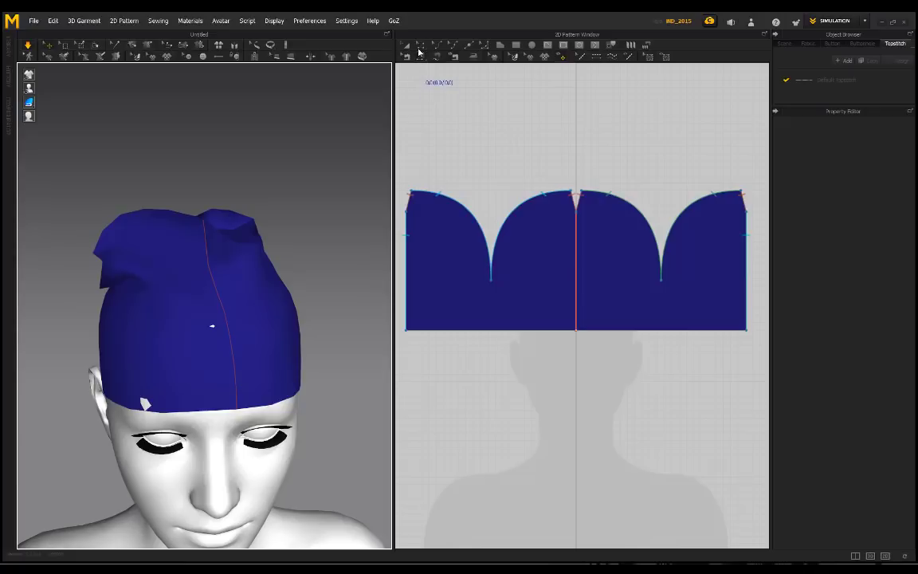
left_click(420, 48)
left_click(576, 257)
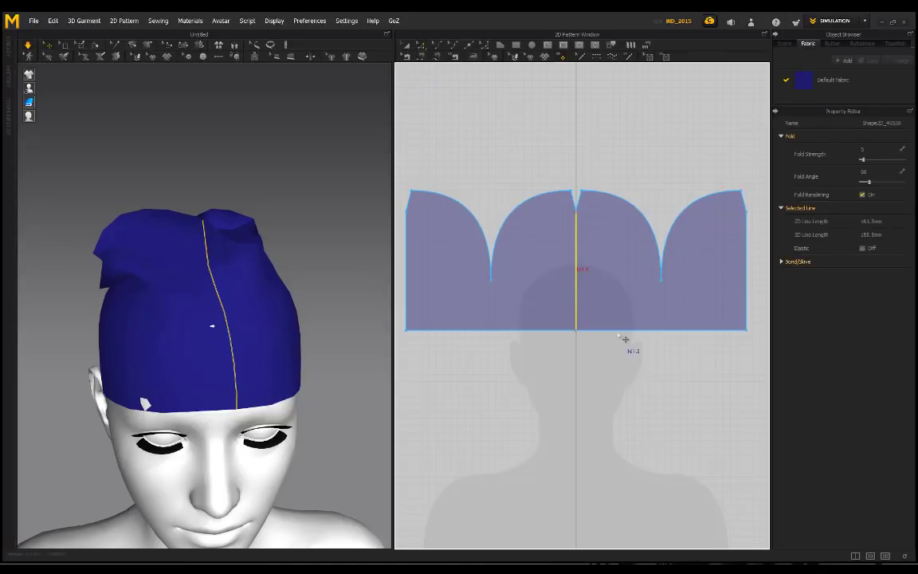
key("Delete")
Examine the draped crown from the back, sides and front for areas where the head pokes through the fabric
right_click_drag(342, 291, 68, 235)
right_click_drag(109, 209, 264, 200)
right_click_drag(361, 218, 201, 263)
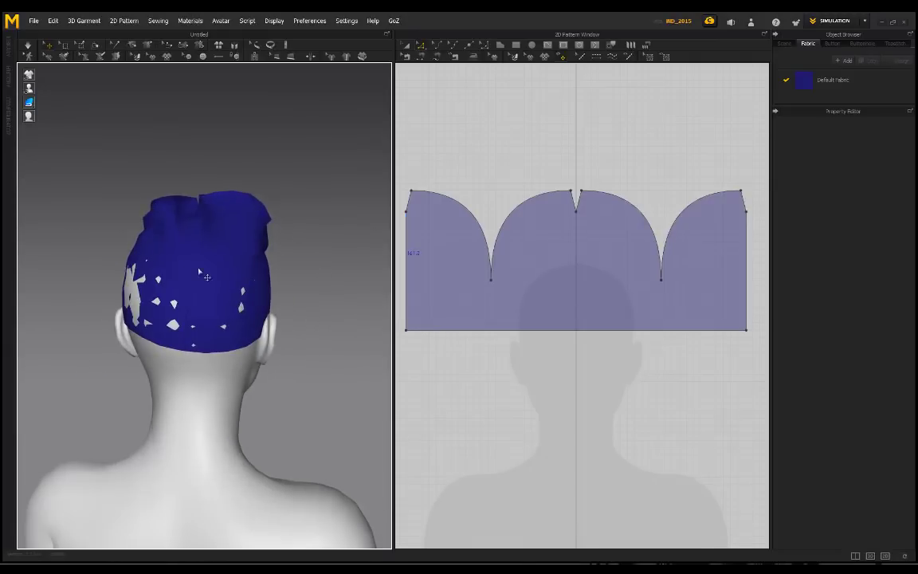
left_click(195, 283)
left_click(281, 303)
scroll(198, 255, "up", 4)
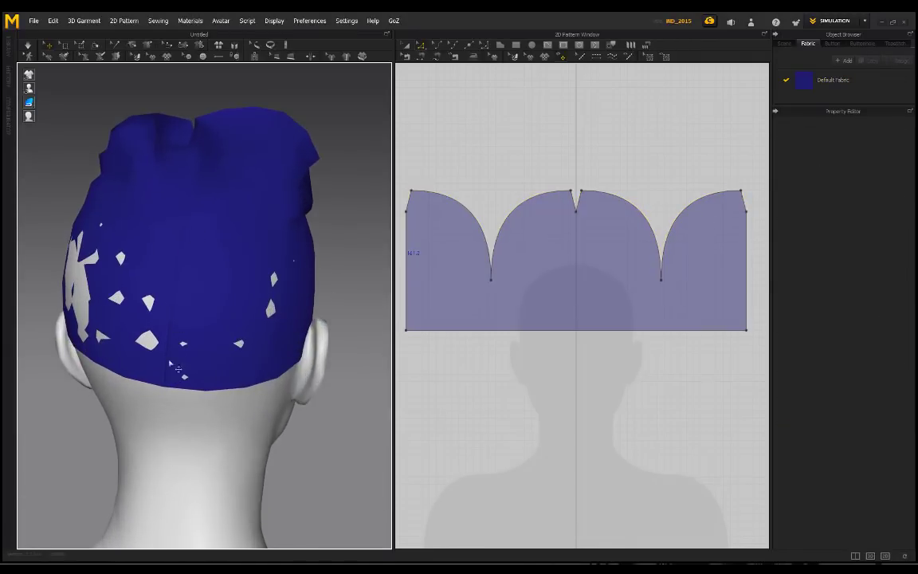
right_click_drag(89, 272, 303, 202)
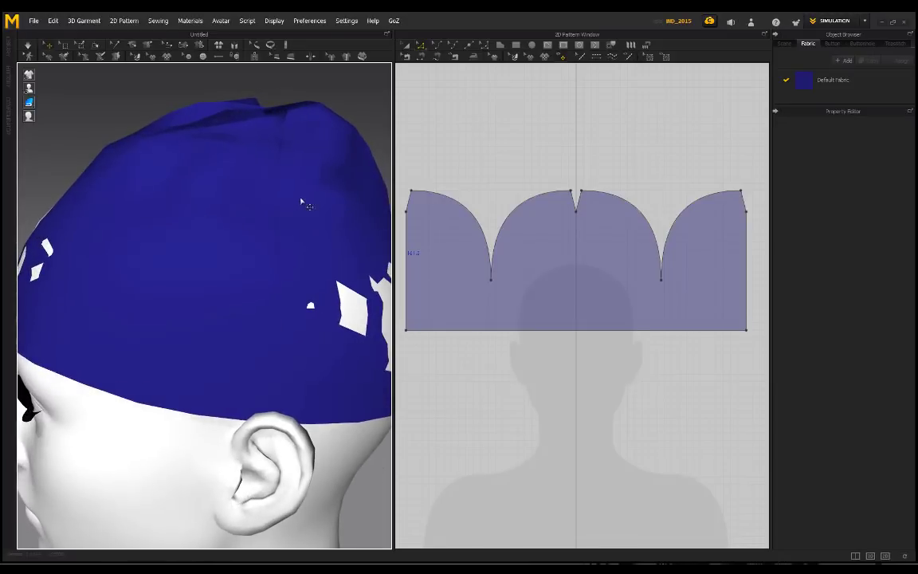
scroll(213, 283, "down", 4)
right_click_drag(119, 267, 279, 219)
right_click_drag(142, 212, 298, 235)
scroll(230, 213, "up", 4)
scroll(225, 324, "down", 4)
right_click_drag(299, 309, 195, 260)
right_click_drag(298, 290, 269, 287)
scroll(269, 287, "down", 2)
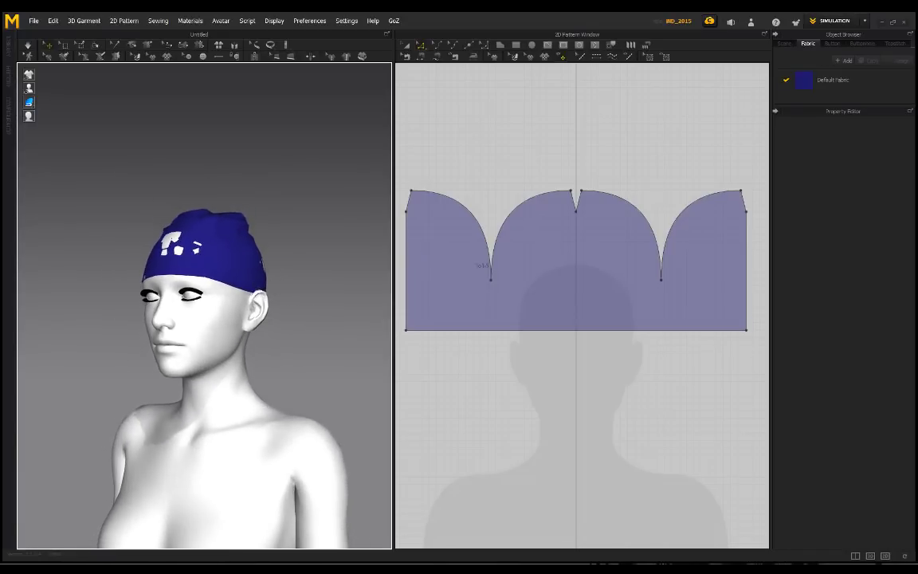
Set the particle distance of the whole crown pattern to 10 mm
left_click(406, 45)
left_click(604, 252)
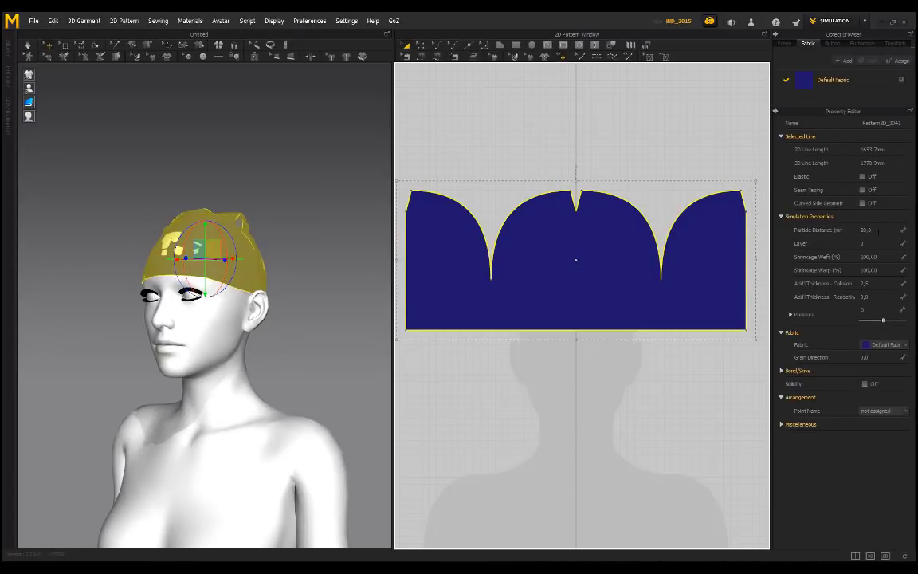
left_click(879, 230)
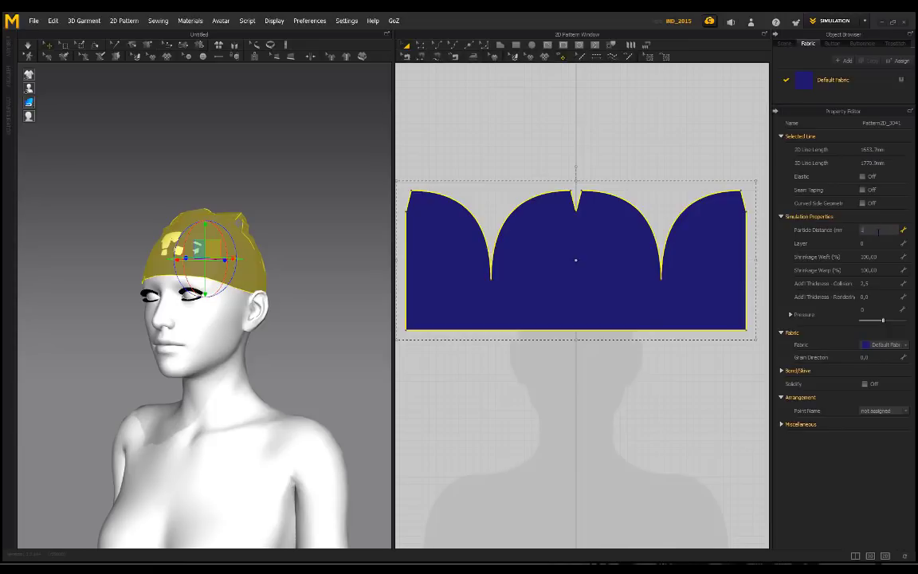
type("10")
key("Return")
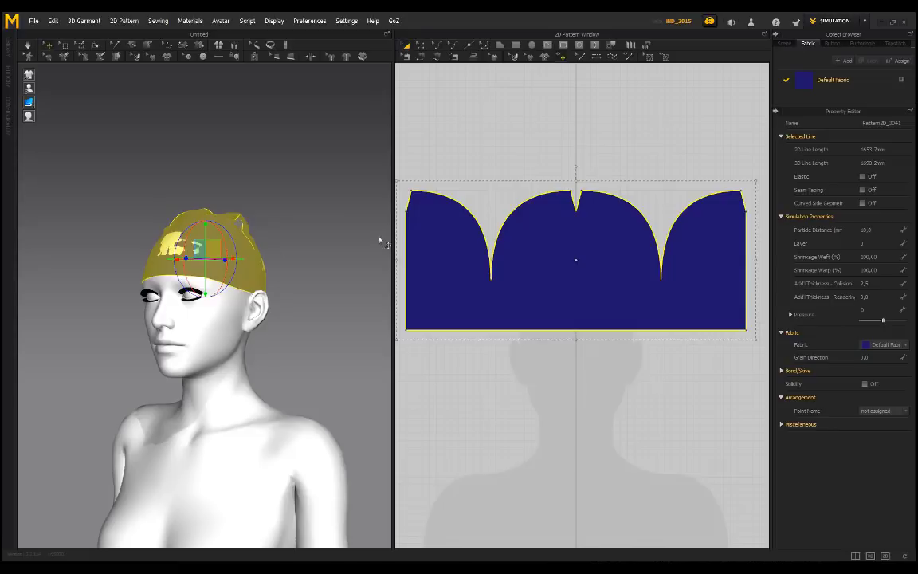
Simulate the refined crown and pull its front and back edges so the fabric clears the head
left_click(290, 231)
right_click_drag(290, 232, 110, 259)
left_click_drag(147, 265, 96, 320)
left_click_drag(291, 342, 300, 353)
left_click(332, 312)
mouse_move(153, 285)
left_mouse_down()
mouse_move(150, 254)
mouse_move(155, 289)
left_mouse_up()
left_click(347, 245)
Make small adjustments to the simulated fabric around the sides of the head so the crown sits evenly
right_click_drag(135, 188, 239, 224)
right_click_drag(84, 190, 175, 187)
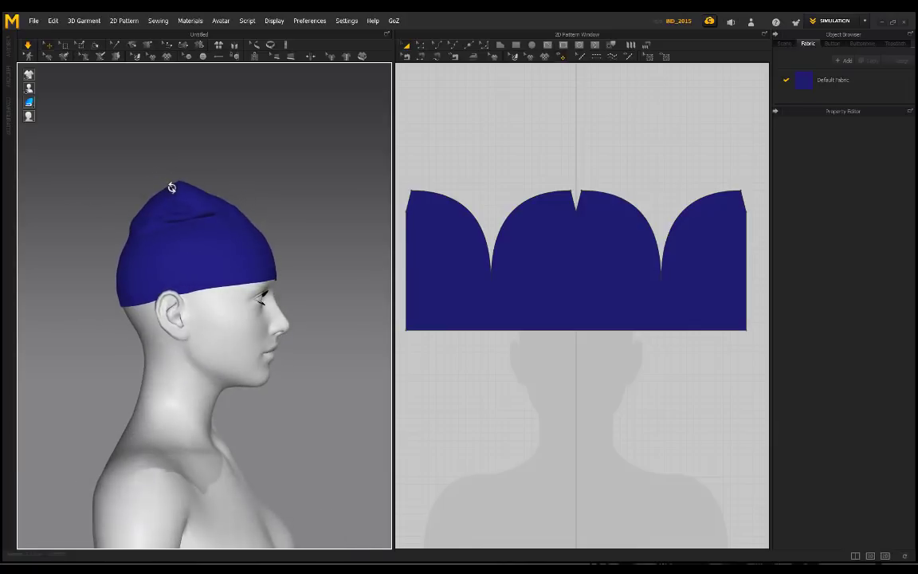
left_click(159, 278)
left_click(295, 194)
right_click_drag(307, 180, 211, 188)
left_click(144, 276)
left_click(293, 242)
right_click_drag(293, 242, 189, 222)
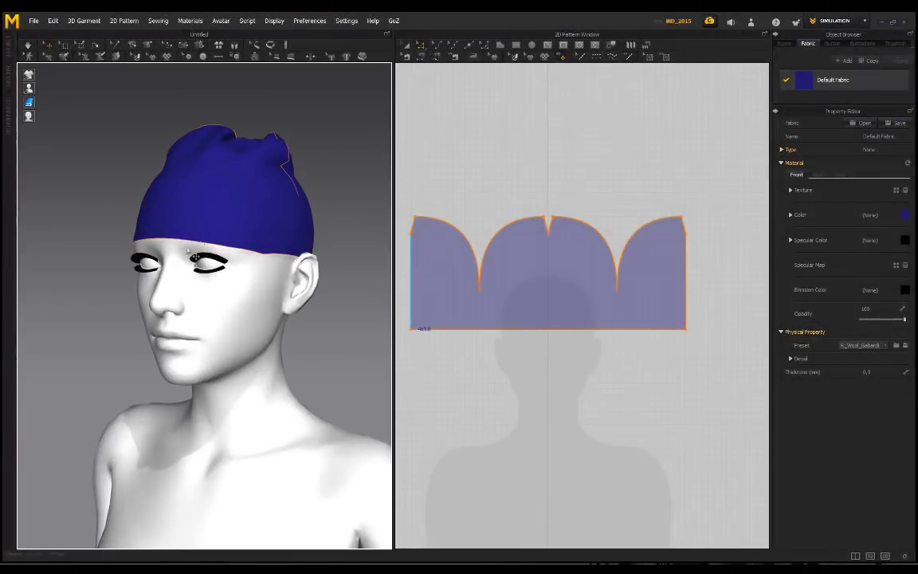
Check the reference beanie photos and extend the crown pattern downward along its whole bottom edge to provide fabric for the brim
right_click_drag(206, 239, 147, 261)
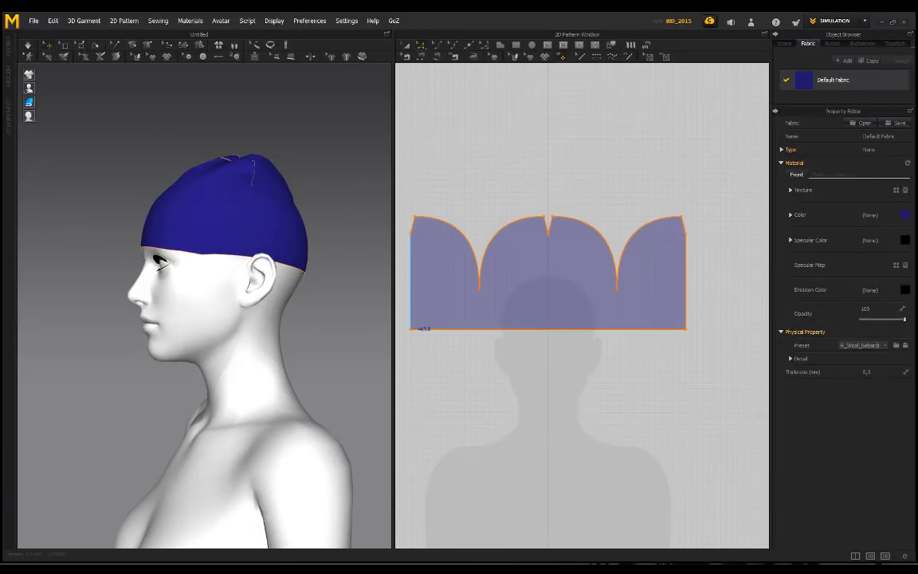
key("alt+Tab")
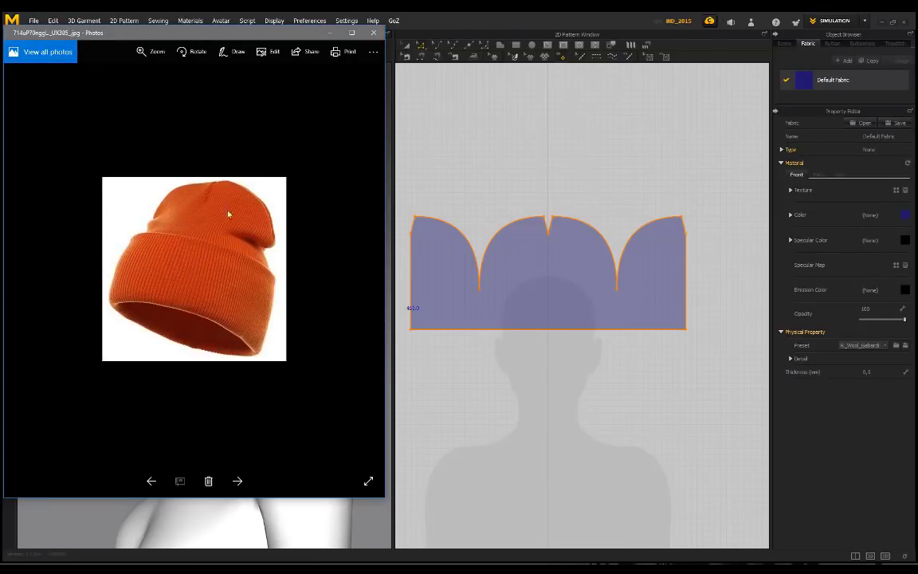
key("alt+Tab")
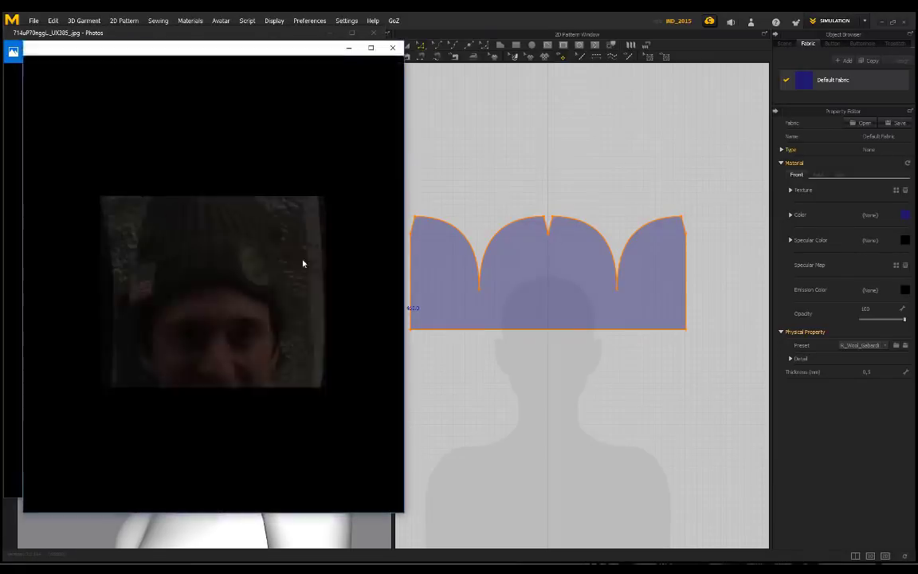
left_click(392, 48)
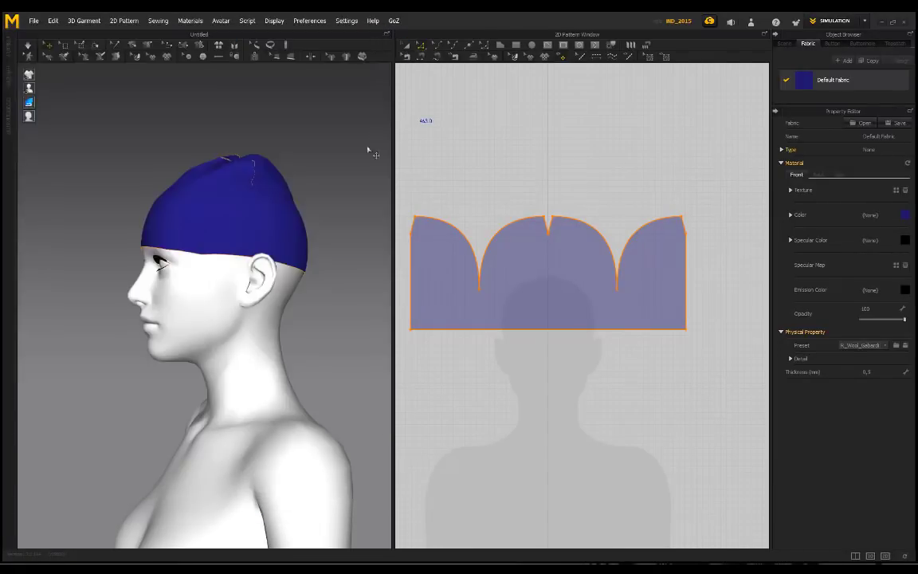
left_click(513, 330)
left_click_drag(514, 336, 510, 380)
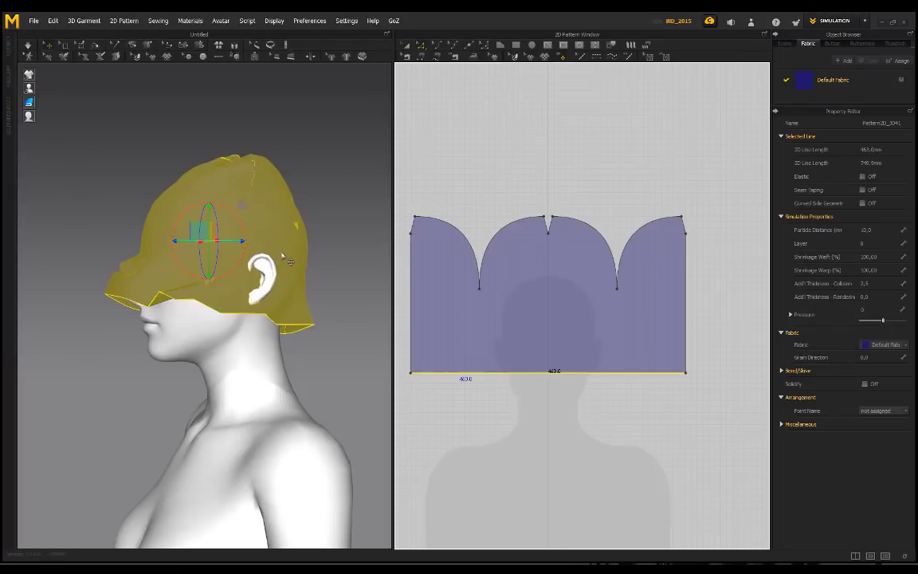
Simulate the lengthened crown briefly so the added fabric settles over the ears and face
right_click_drag(123, 261, 306, 274)
key("space")
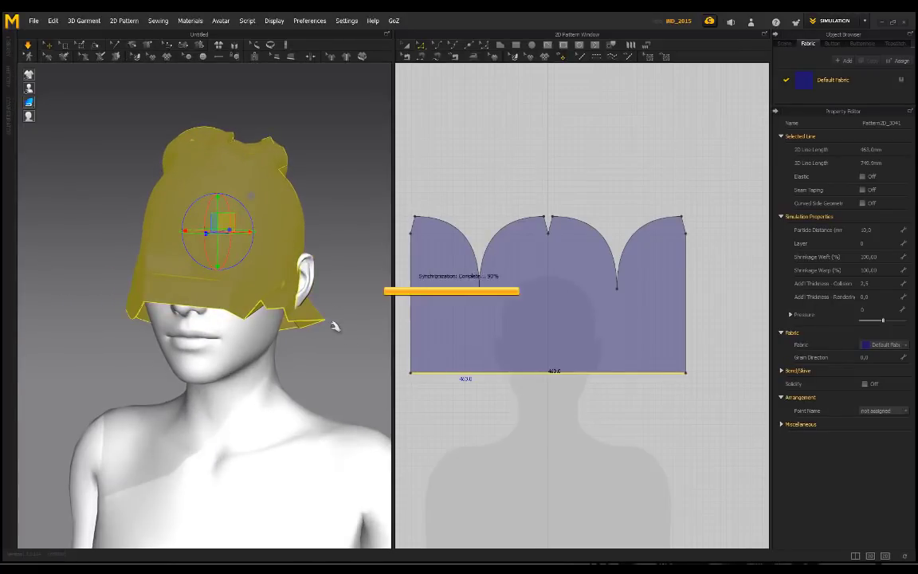
key("space")
scroll(231, 263, "up", 3)
right_click_drag(120, 283, 315, 300)
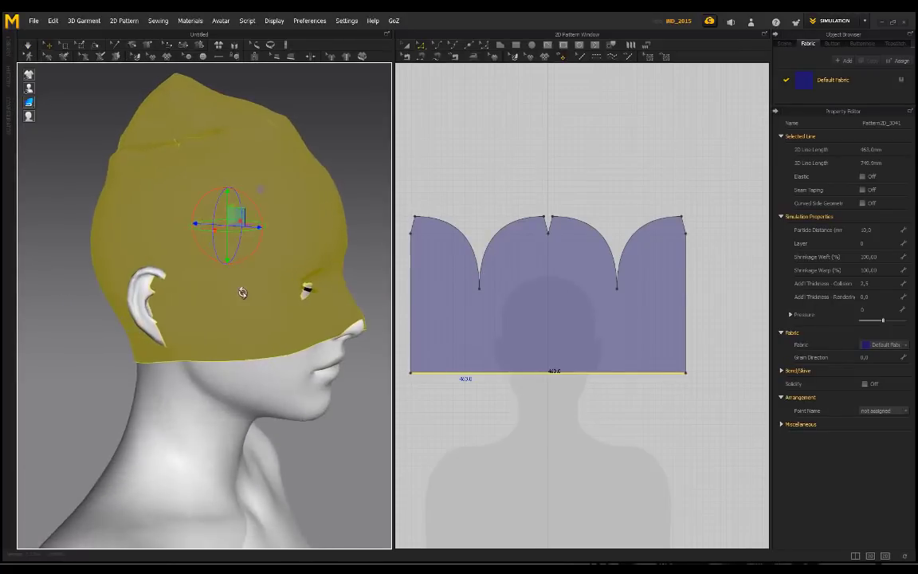
scroll(237, 303, "down", 3)
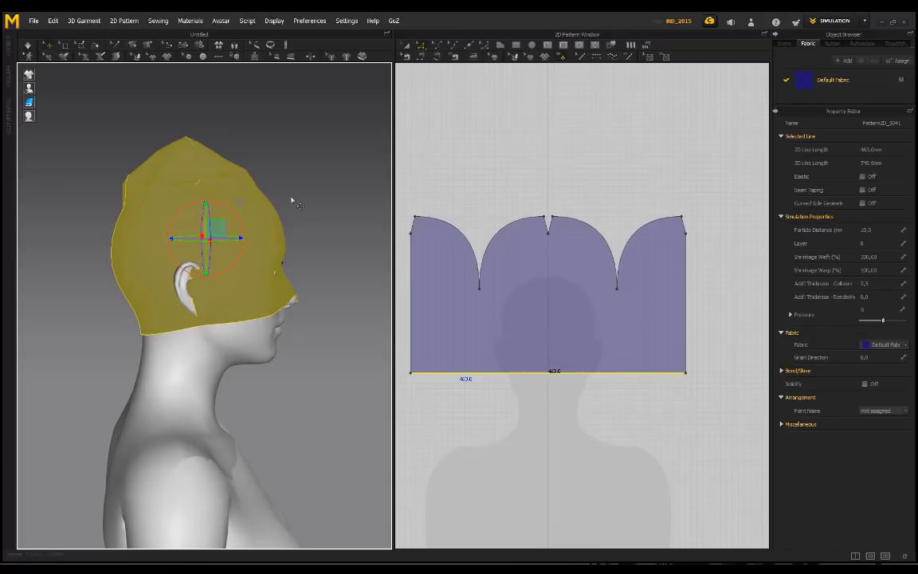
Draw a horizontal internal line across the full width of the lower crown pattern as the brim's fold line
middle_click_drag(339, 307, 325, 314)
left_click(550, 47)
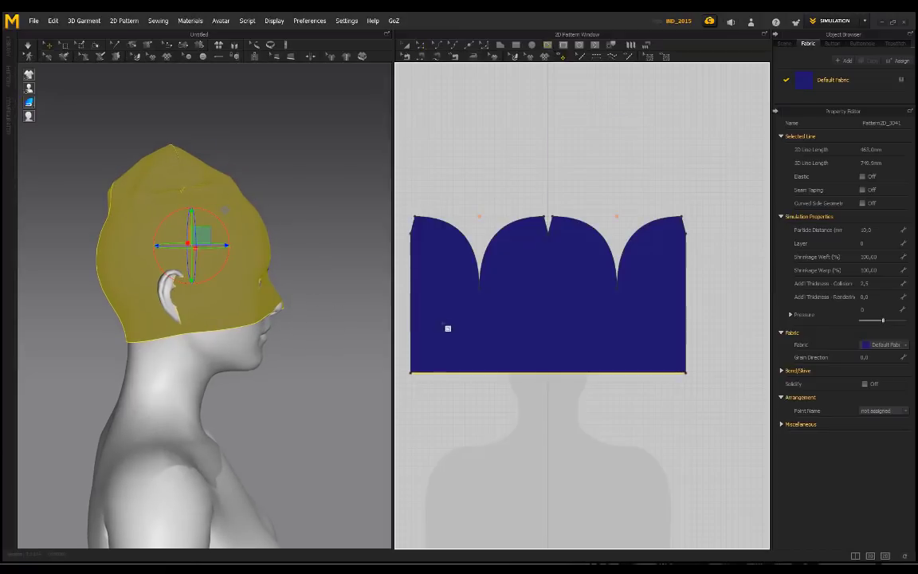
left_click(248, 267)
right_click_drag(285, 222, 265, 231)
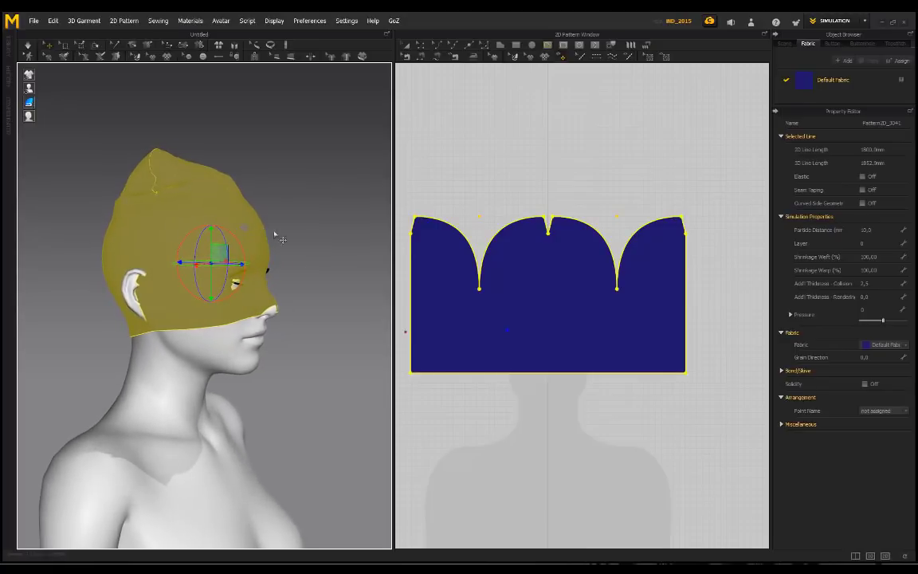
left_click(410, 327)
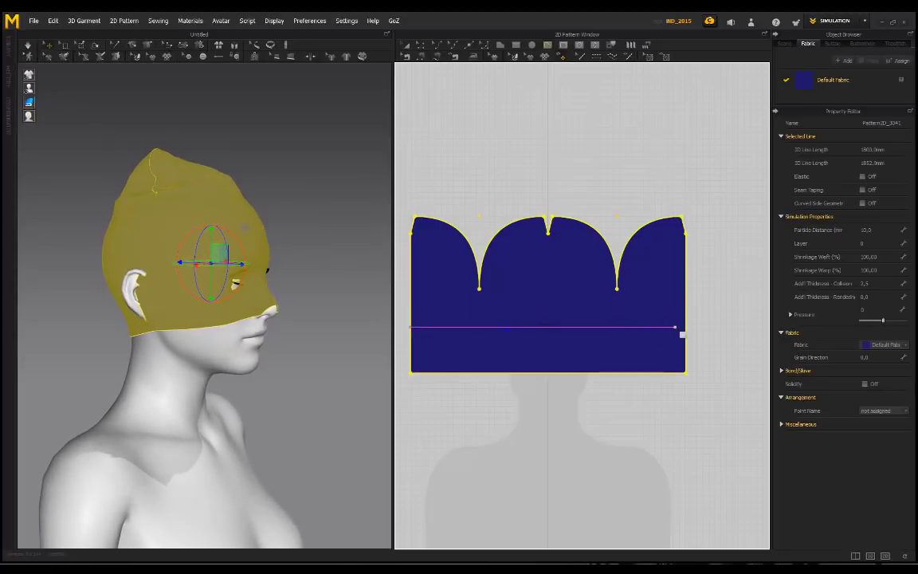
middle_click_drag(434, 302, 500, 309)
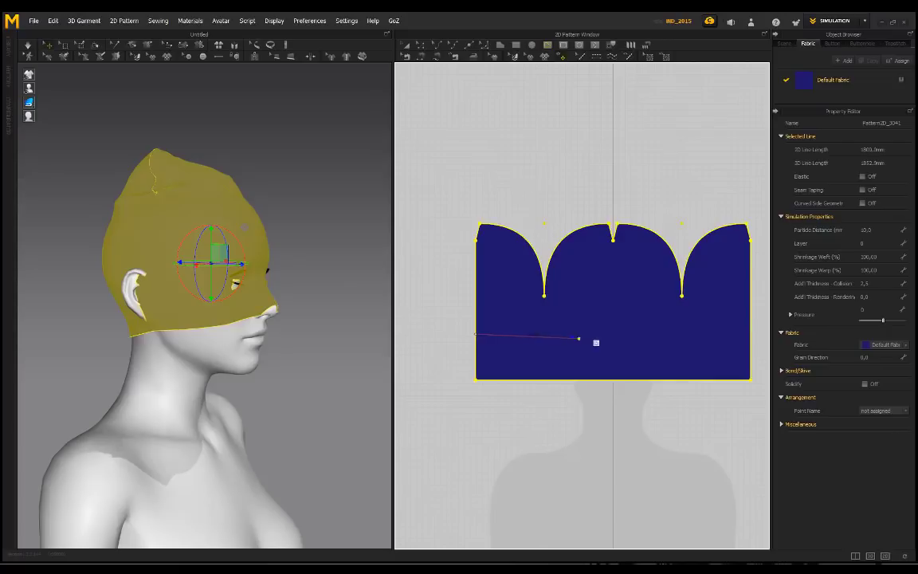
left_click(750, 335)
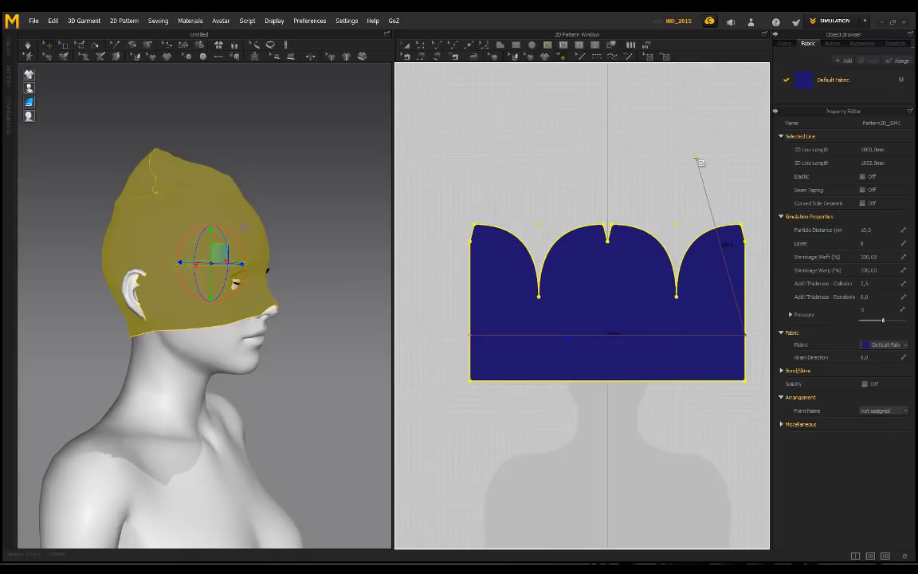
key("Return")
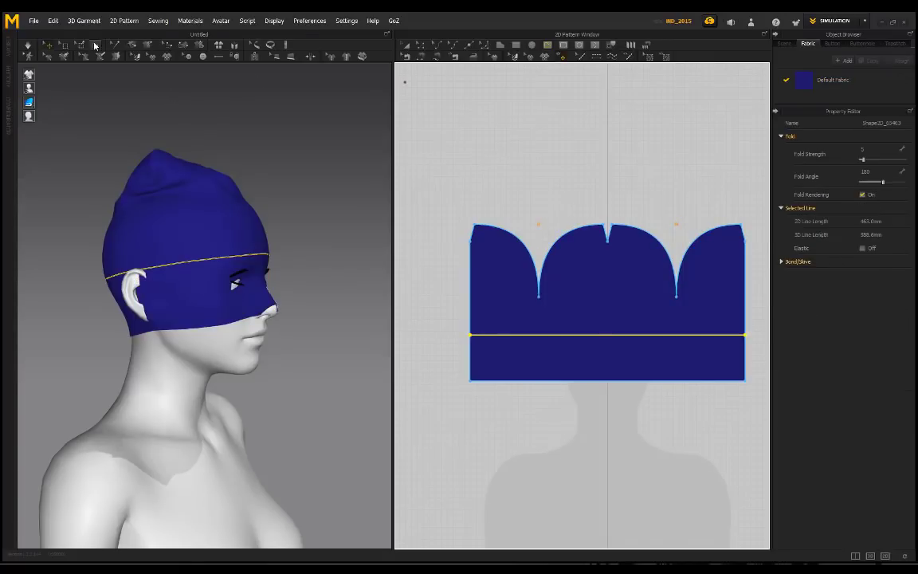
Try to fold the brim upward along the internal line to a 320 fold angle and simulate it
left_click(94, 48)
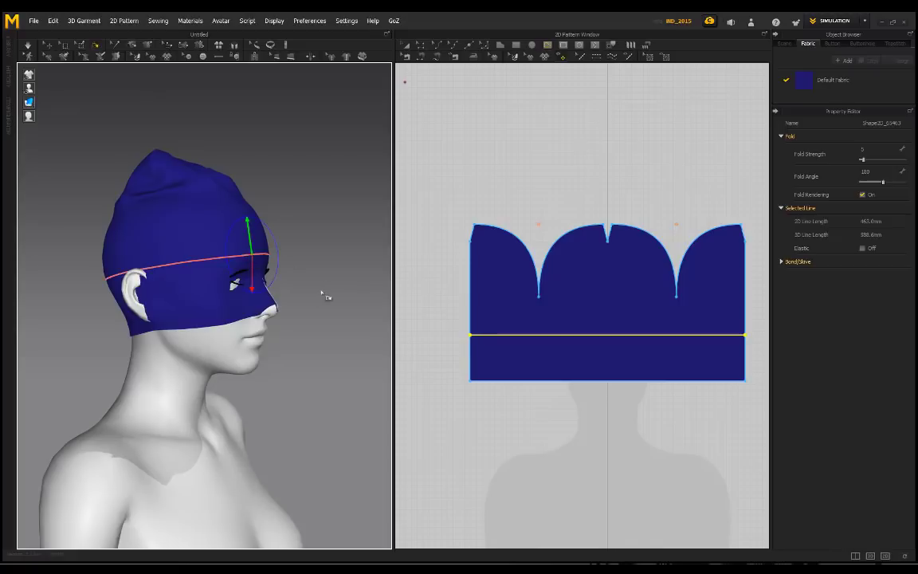
right_click_drag(319, 293, 281, 271)
left_click_drag(287, 256, 270, 204)
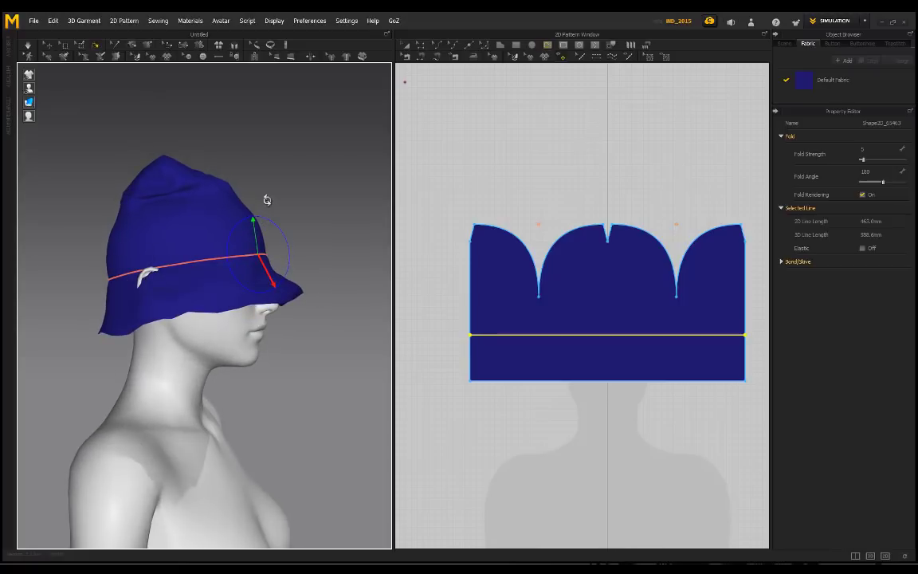
left_click_drag(225, 180, 212, 160)
key("space")
key("space")
right_click_drag(288, 200, 123, 186)
mouse_move(272, 192)
right_mouse_down()
mouse_move(215, 205)
mouse_move(94, 201)
mouse_move(275, 209)
right_mouse_up()
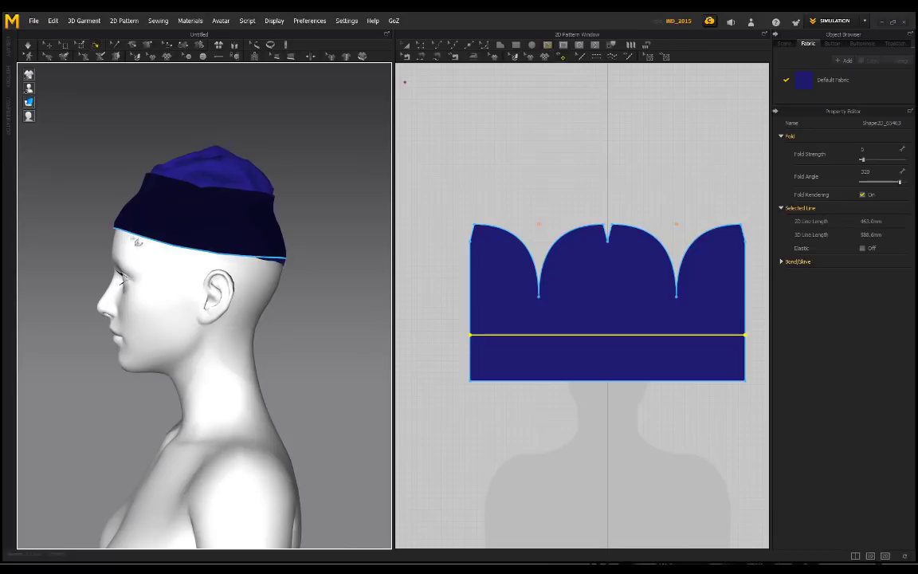
right_click_drag(166, 233, 300, 215)
key("ctrl+z")
key("ctrl+z")
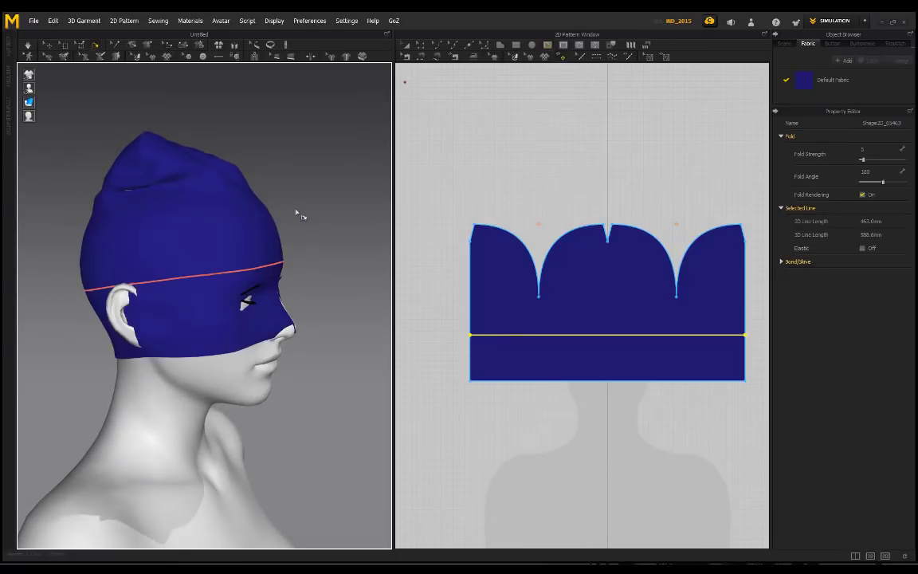
Move the fold line down by about 25 mm on the crown pattern to make the brim narrower
right_click_drag(348, 244, 372, 248)
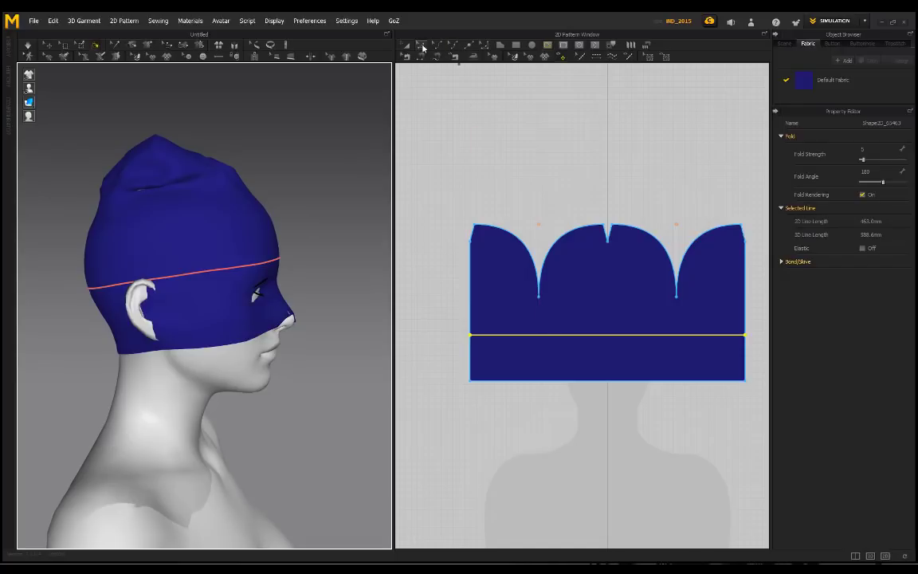
left_click(426, 48)
left_click_drag(529, 336, 530, 351)
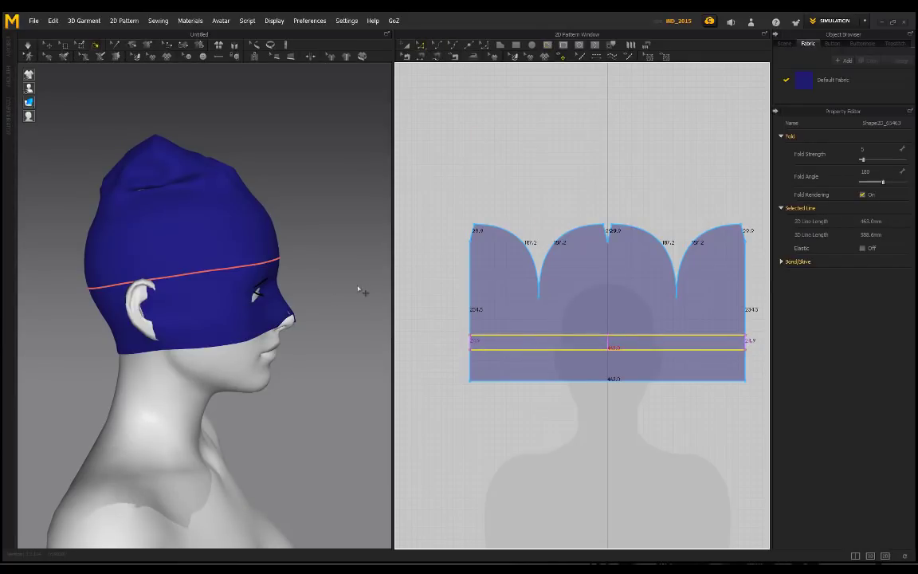
Fold the brim up around the outside of the crown to a 339 fold angle and start the simulation
right_click_drag(319, 253, 291, 251)
left_click(265, 288)
right_click_drag(291, 292, 347, 295)
left_click_drag(299, 294, 218, 129)
key("space")
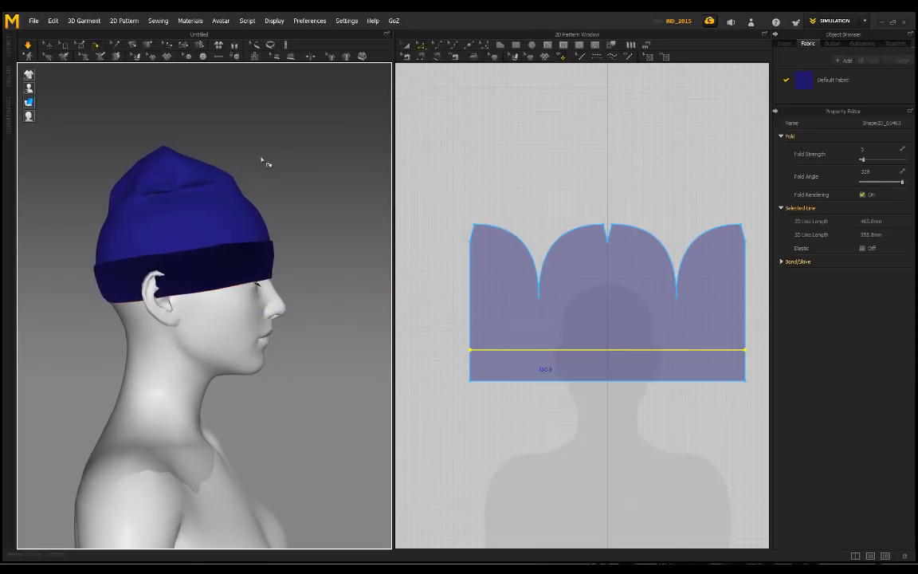
Examine the simulated folded brim from the front and both sides of the head
right_click_drag(312, 207, 208, 205)
right_click_drag(287, 231, 111, 248)
scroll(121, 201, "up", 2)
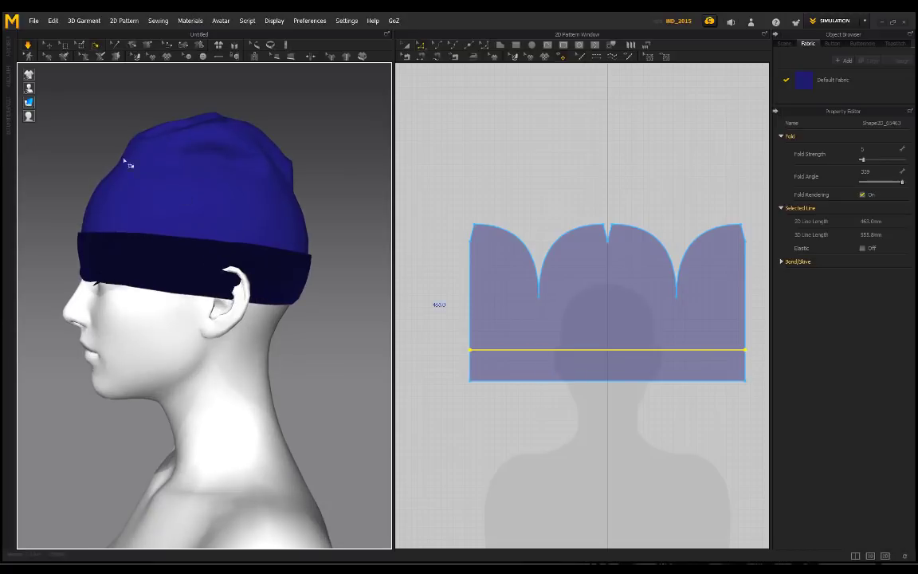
middle_click_drag(135, 240, 166, 251)
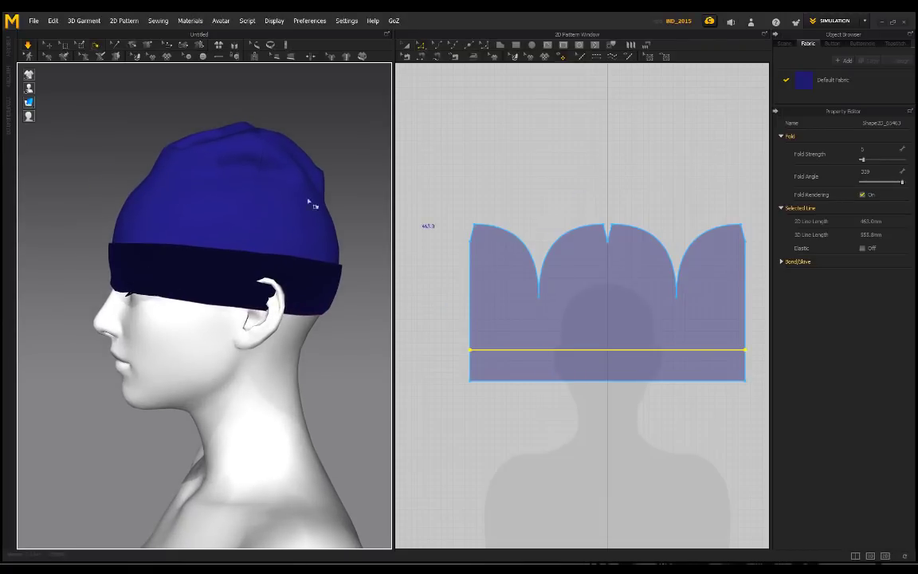
scroll(174, 216, "down", 2)
right_click_drag(174, 217, 269, 189)
right_click_drag(287, 240, 154, 104)
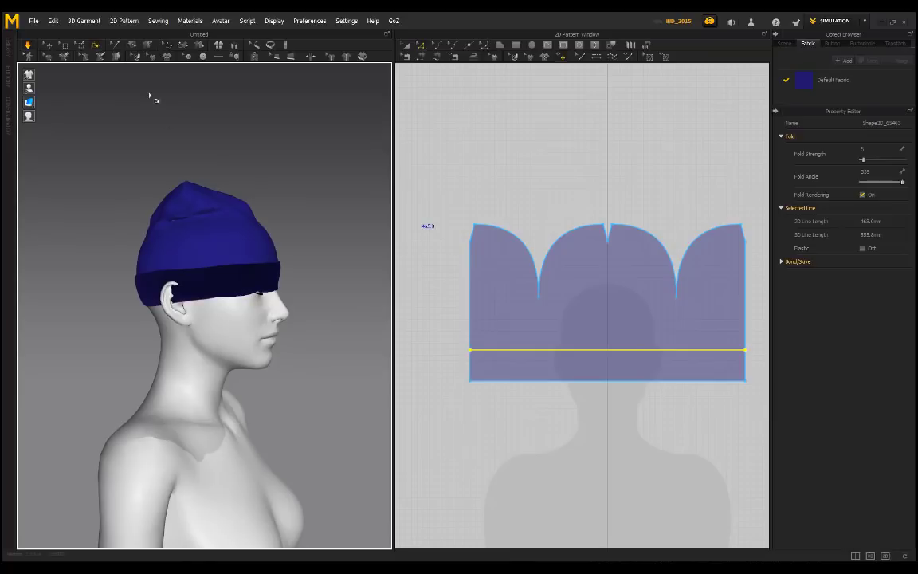
left_click(405, 46)
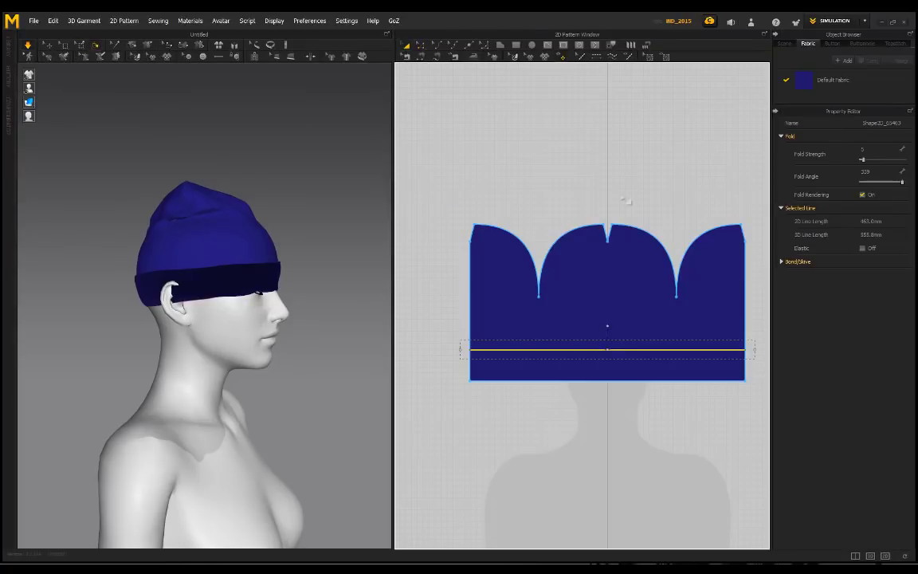
left_click_drag(747, 395, 418, 194)
right_click(576, 304)
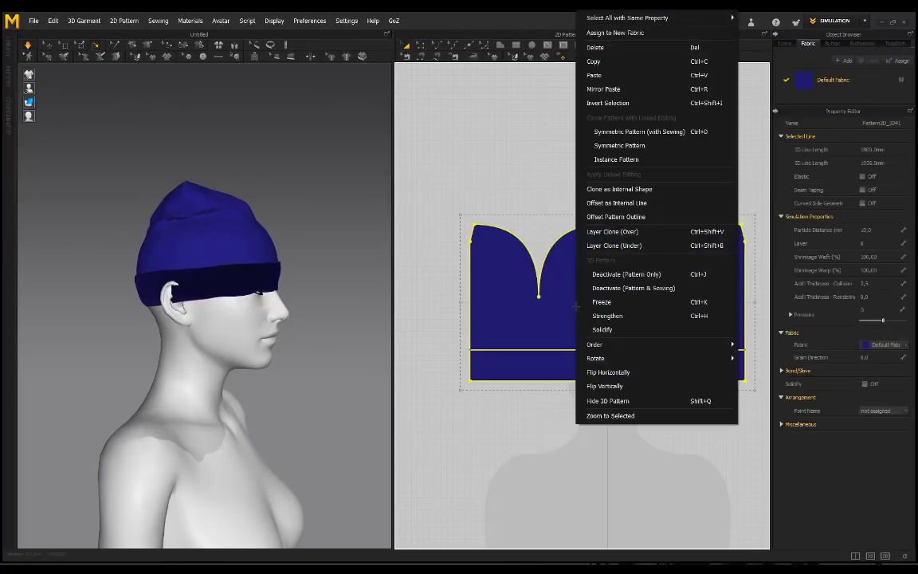
left_click(449, 171)
Inspect how low the brim sits over the eyes and ears in the side and front views
right_click_drag(278, 248, 132, 244)
right_click_drag(200, 232, 309, 224)
middle_click_drag(234, 200, 204, 185)
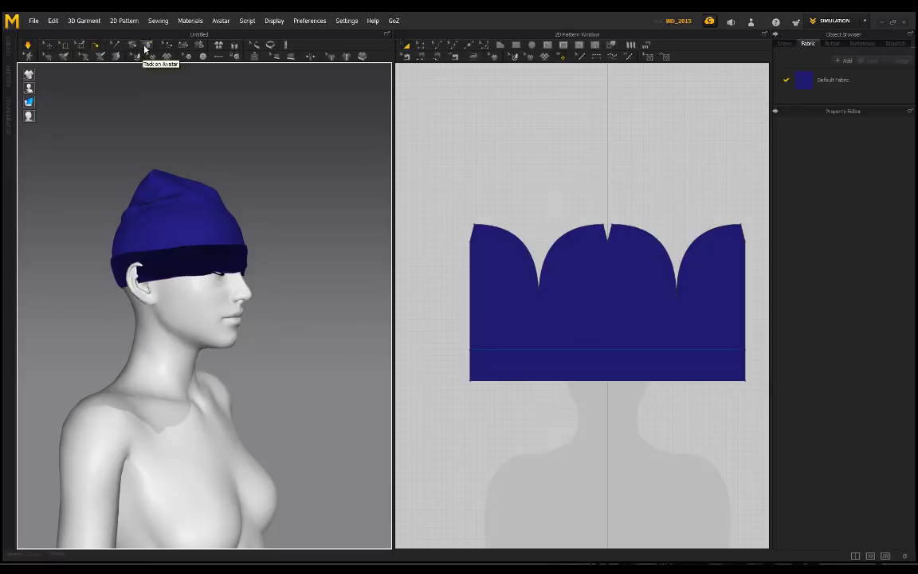
right_click_drag(307, 214, 145, 223)
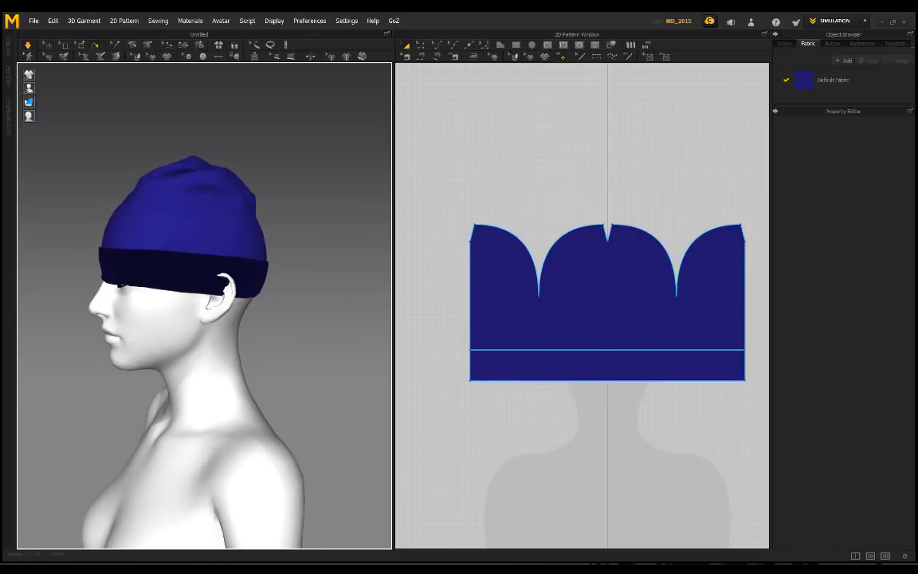
middle_click_drag(228, 286, 257, 287)
scroll(256, 287, "up", 1)
scroll(257, 286, "up", 1)
right_click_drag(93, 226, 67, 221)
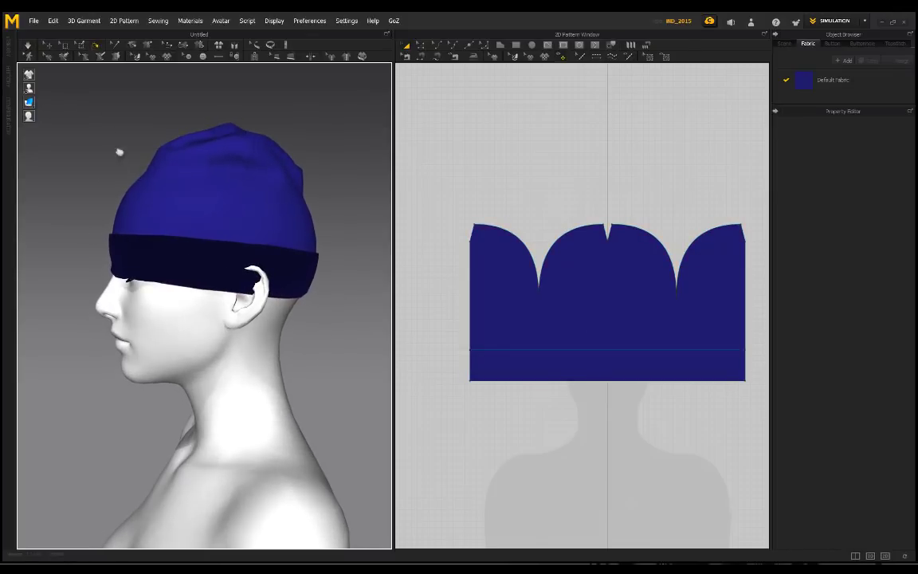
middle_click_drag(102, 165, 139, 122)
scroll(168, 188, "down", 1)
Simulate the beanie and pull the folded brim upward at the front and both sides to uncover the eyes
key("space")
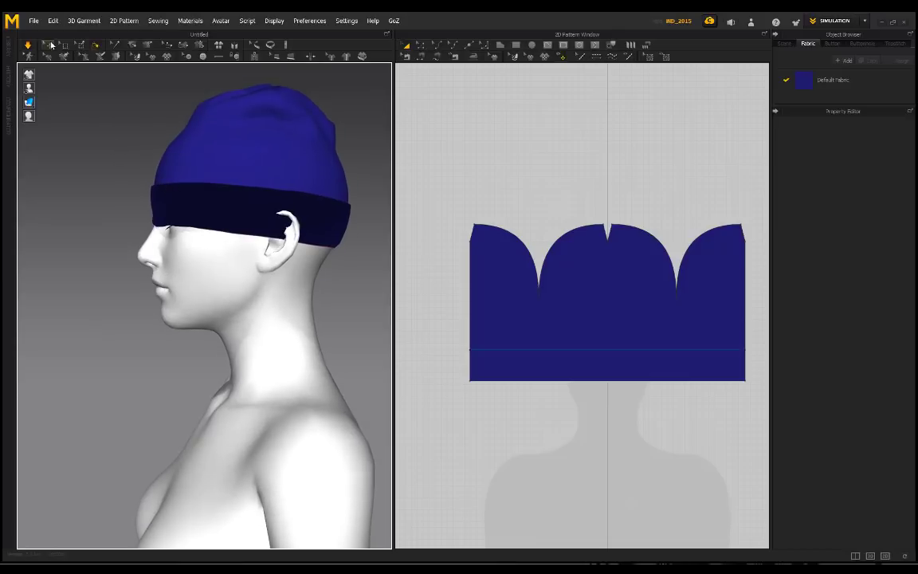
left_click(51, 46)
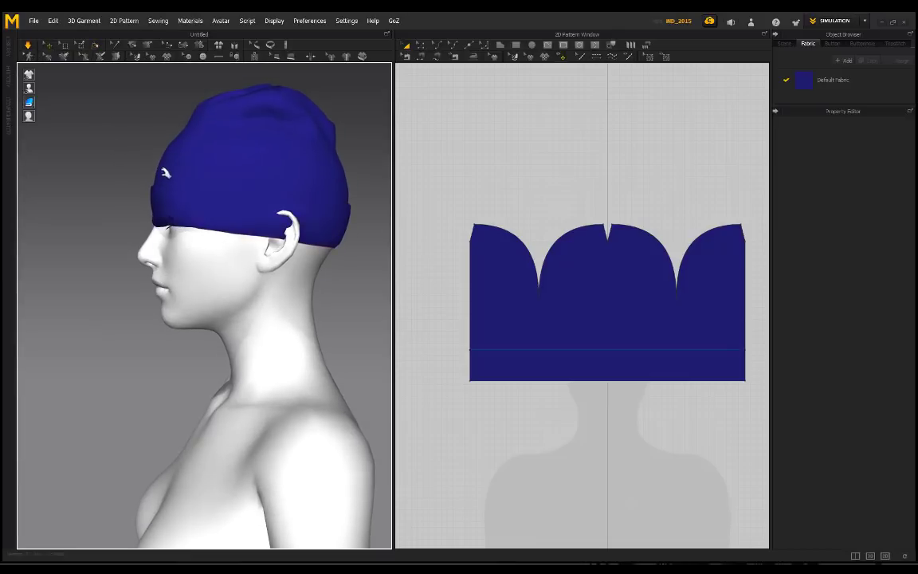
left_click(163, 177)
left_click_drag(159, 184, 199, 126)
left_click_drag(307, 209, 322, 147)
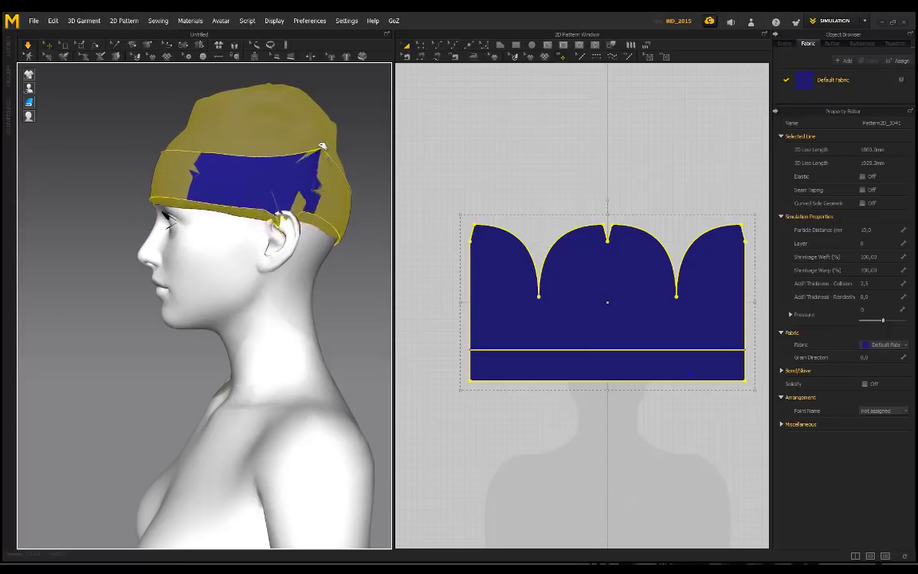
left_click(361, 163)
right_click_drag(111, 133, 256, 134)
left_click_drag(170, 186, 184, 133)
left_click(348, 137)
right_click_drag(323, 143, 233, 179)
Cut and sew the pattern along the fold line to separate the brim strip from the crown
left_click(515, 333)
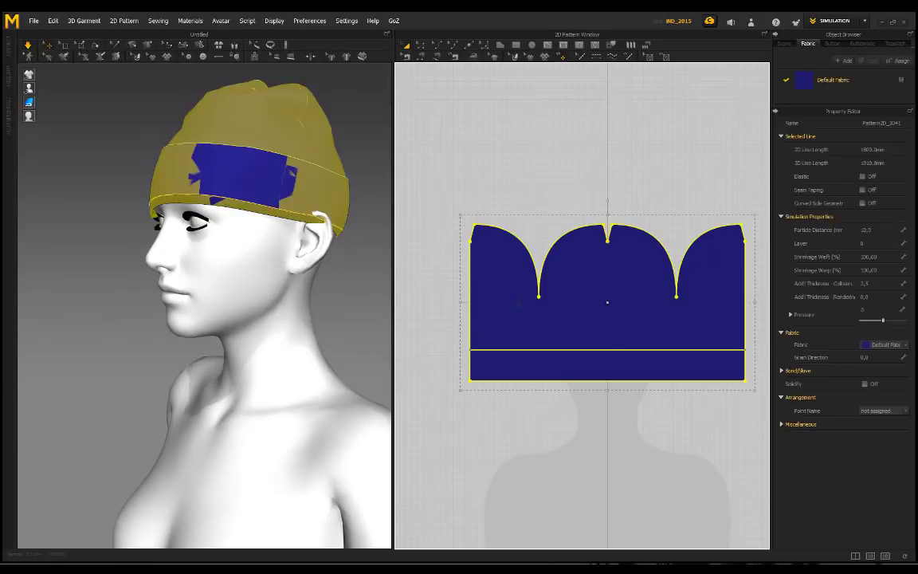
left_click(421, 47)
left_click(534, 152)
left_click(506, 352)
right_click(503, 349)
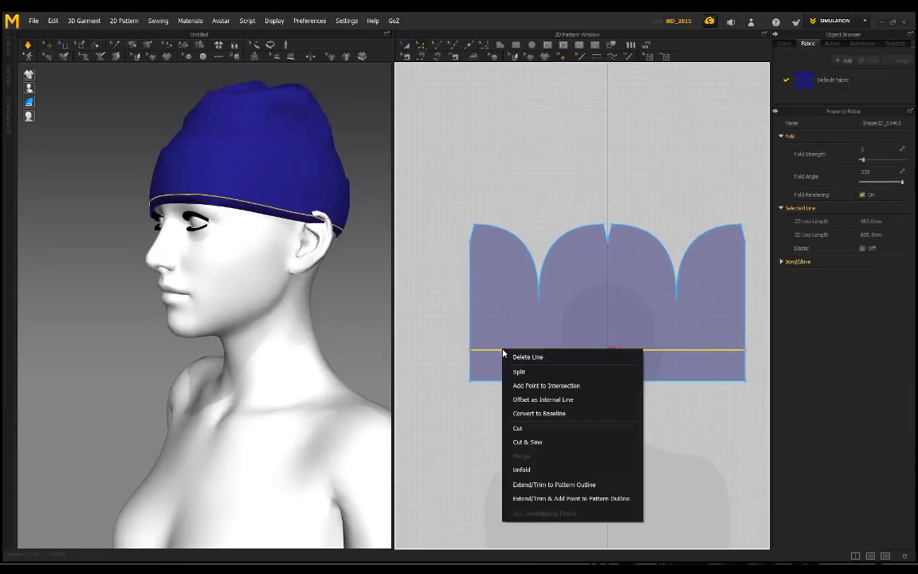
left_click(528, 443)
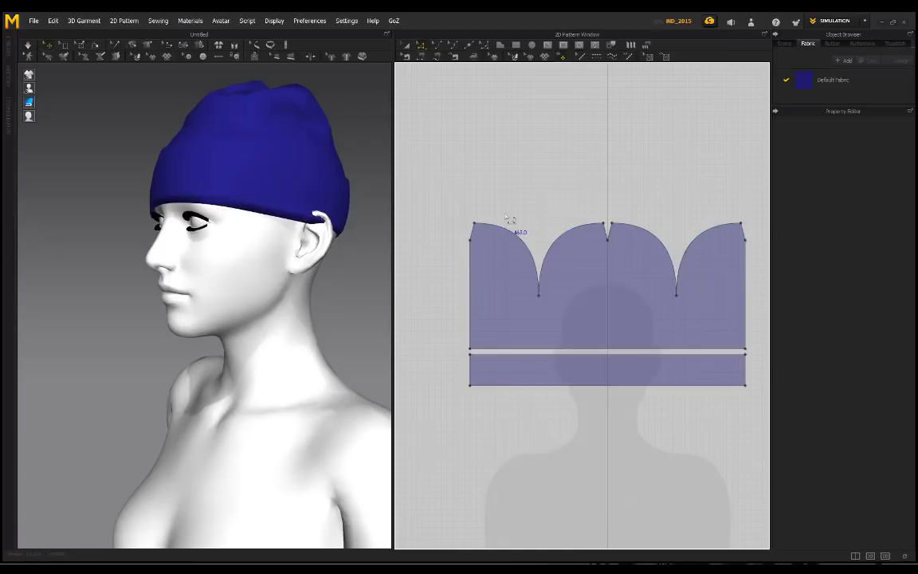
Duplicate the blue default fabric and set the copy's physical property preset to D_Wool
left_click(837, 88)
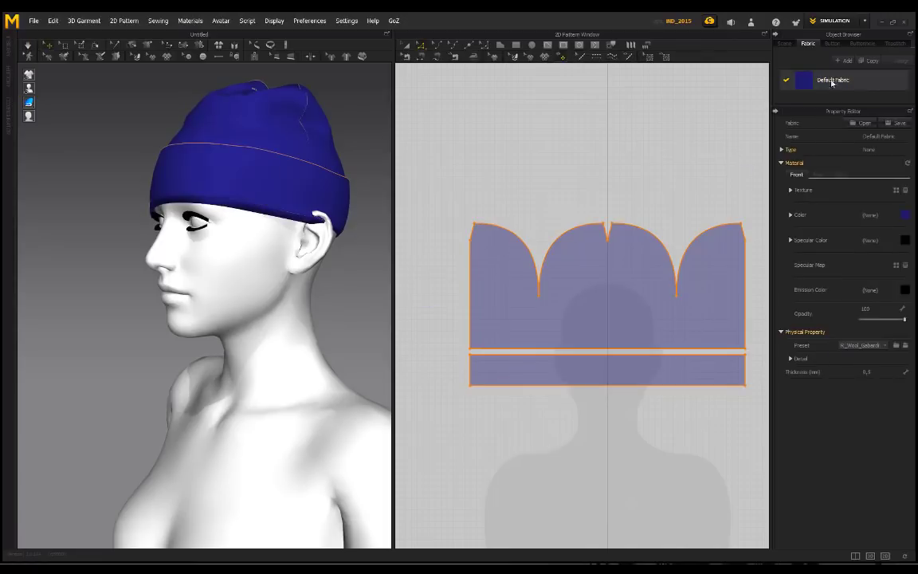
left_click(869, 62)
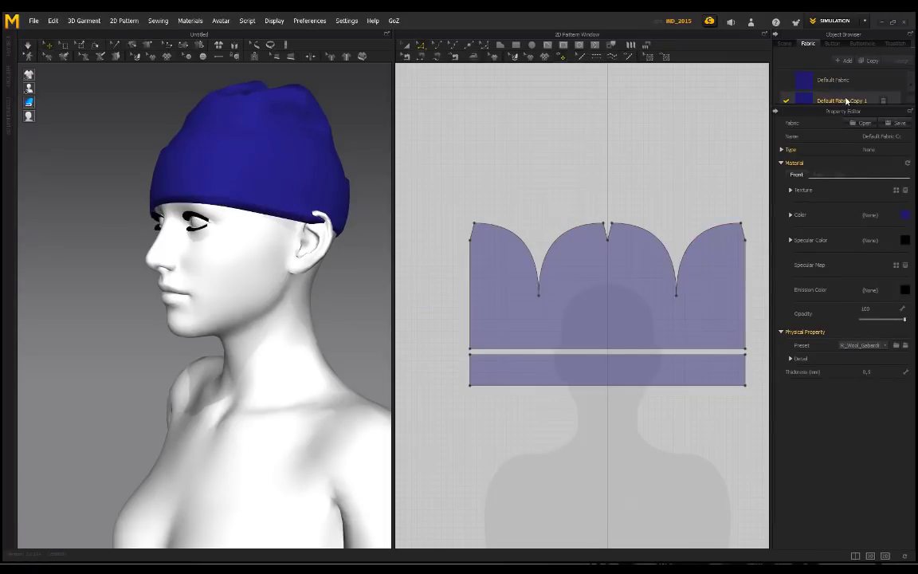
left_click(884, 348)
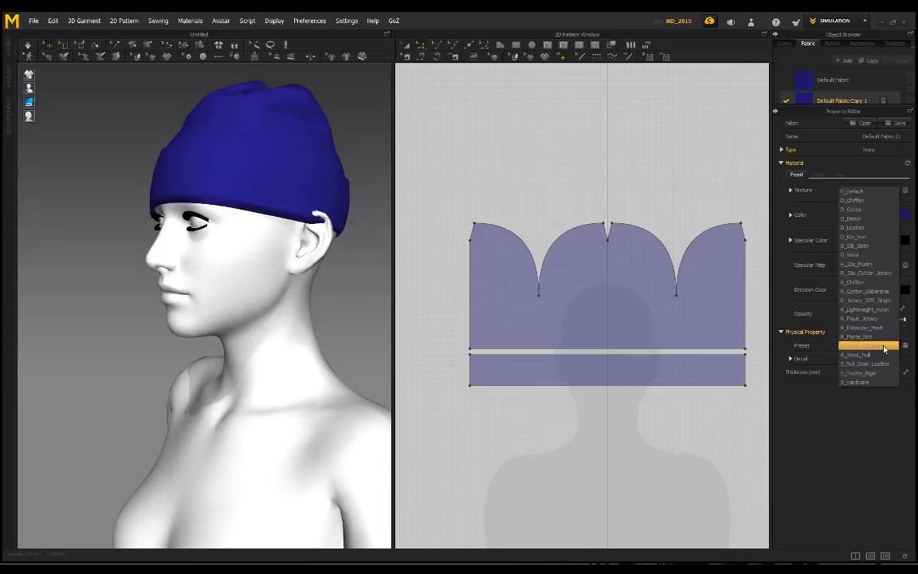
left_click(865, 255)
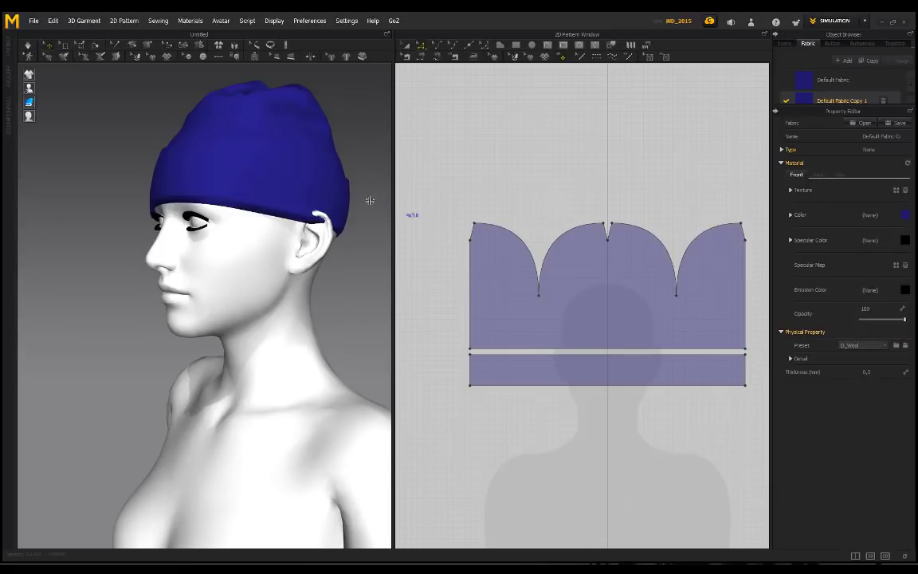
Assign the duplicated D_Wool fabric to the narrow brim strip pattern
scroll(250, 217, "down", 2)
right_click_drag(250, 217, 342, 250)
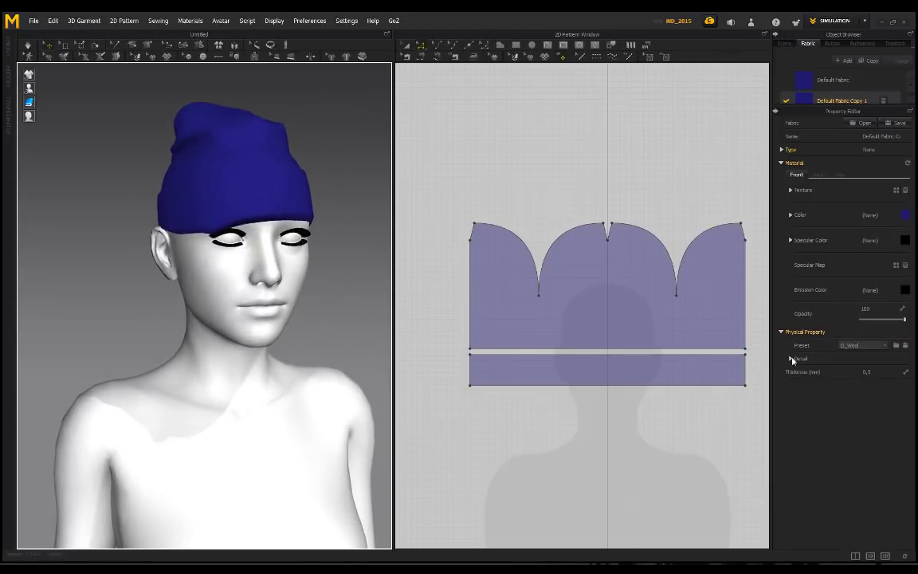
scroll(240, 203, "down", 2)
right_click_drag(286, 204, 294, 258)
scroll(290, 261, "up", 2)
scroll(289, 261, "up", 1)
left_click(405, 46)
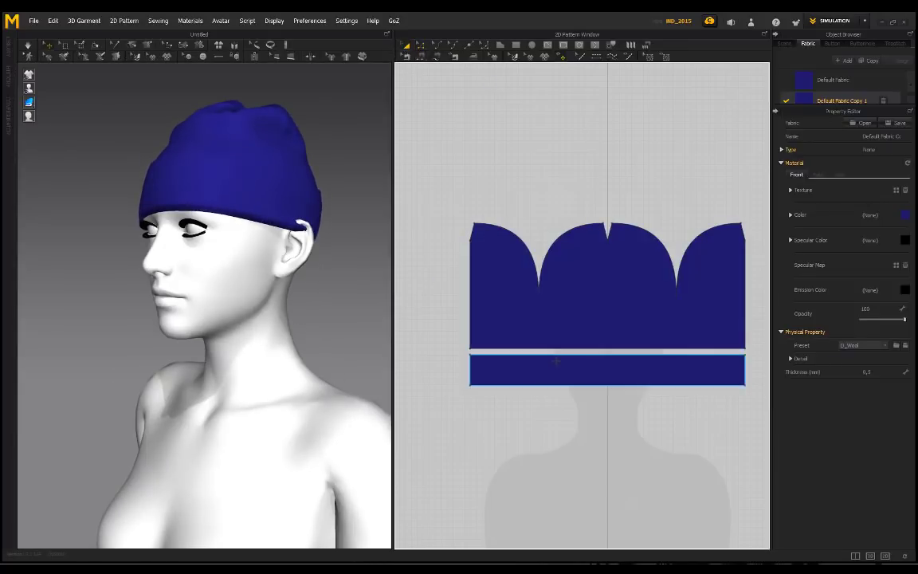
left_click(547, 364)
left_click(898, 345)
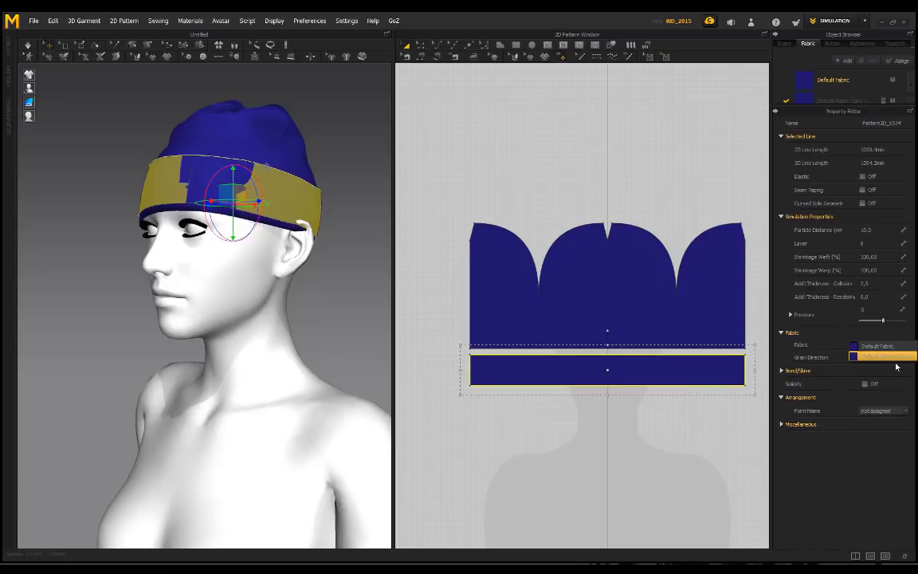
left_click(890, 360)
Set the brim fabric's colour to a very dark navy
left_click(823, 99)
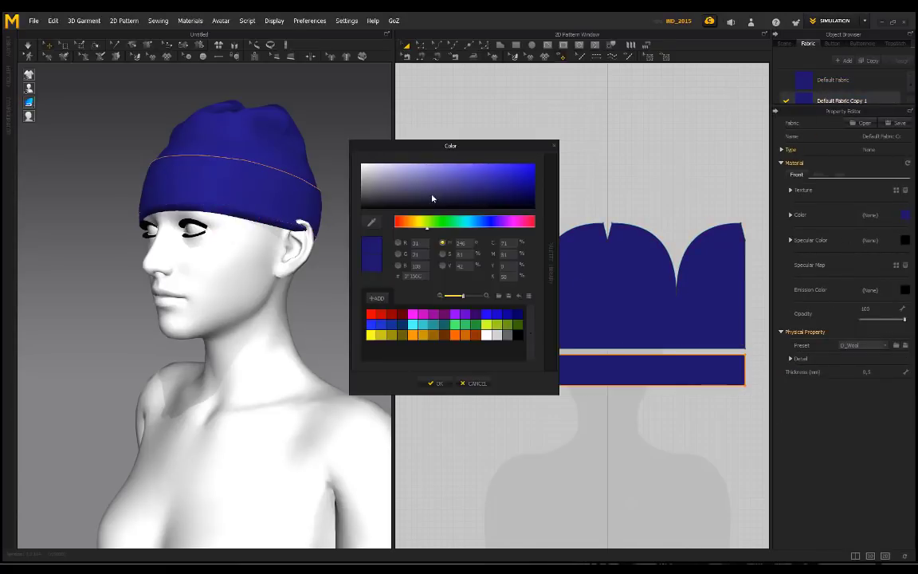
left_click(479, 200)
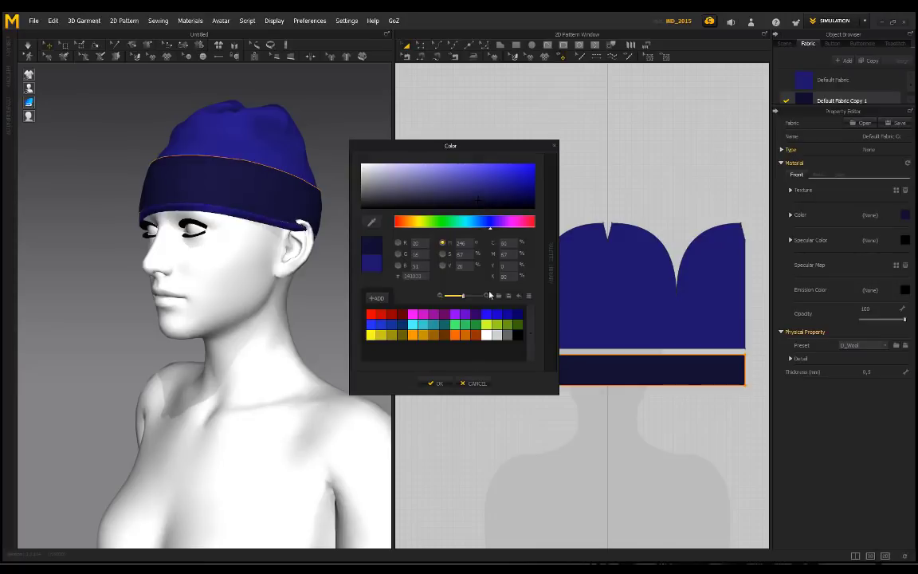
left_click(447, 383)
Switch the garment display to the textured surface without thickness and check the brim from the side
scroll(179, 279, "up", 3)
right_click_drag(180, 279, 257, 267)
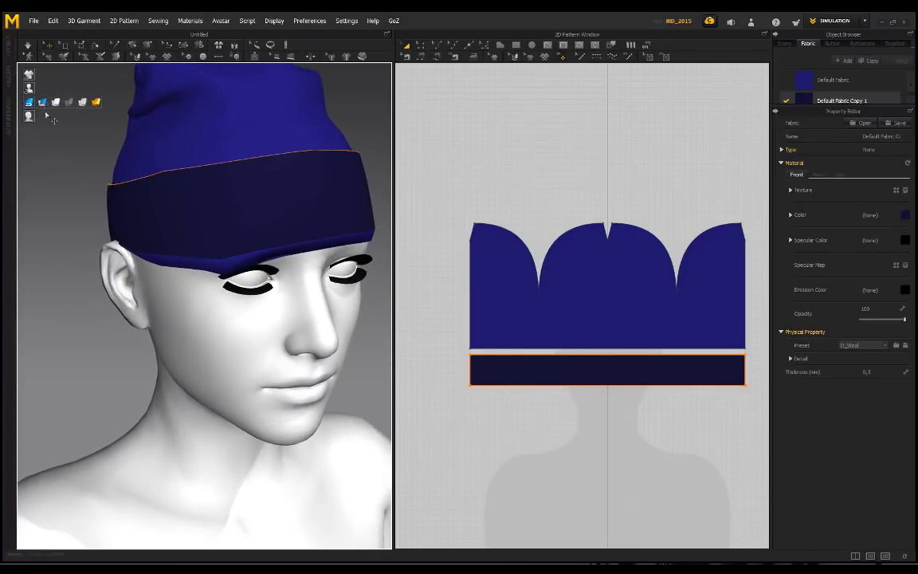
left_click(43, 105)
left_click(78, 211)
scroll(91, 214, "down", 1)
right_click_drag(231, 234, 285, 260)
scroll(197, 271, "up", 2)
scroll(197, 270, "down", 3)
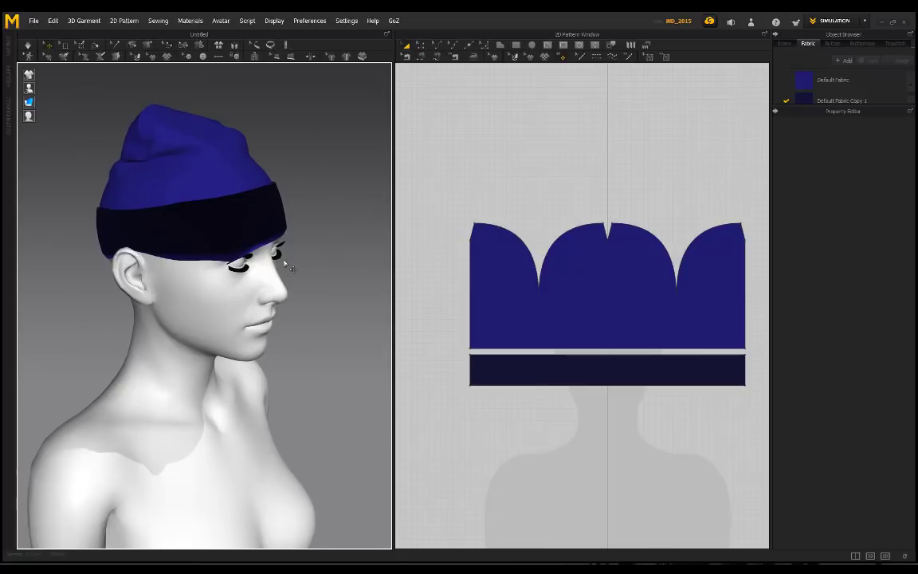
middle_click_drag(285, 260, 314, 277)
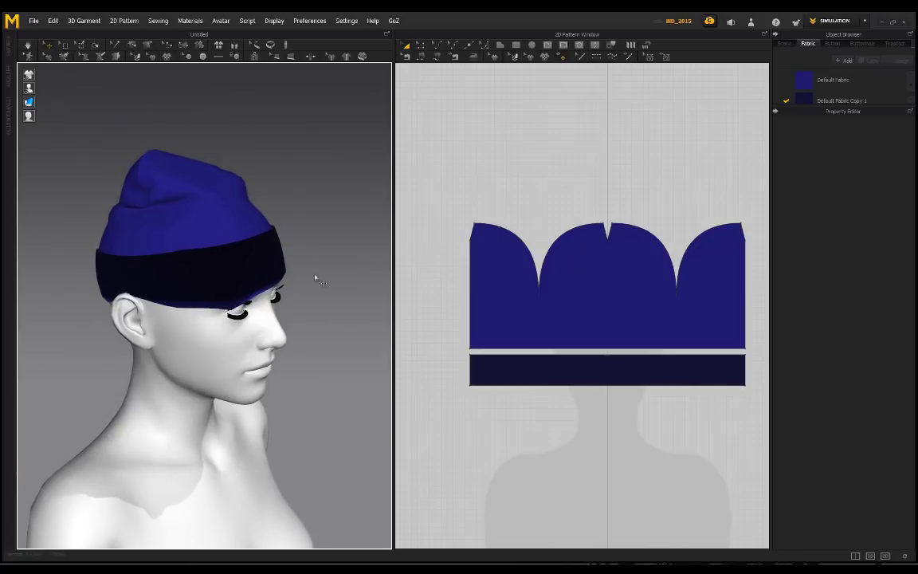
Flip the normal of the brim strip so its outer face shows the fabric colour
left_click(537, 369)
right_click(269, 268)
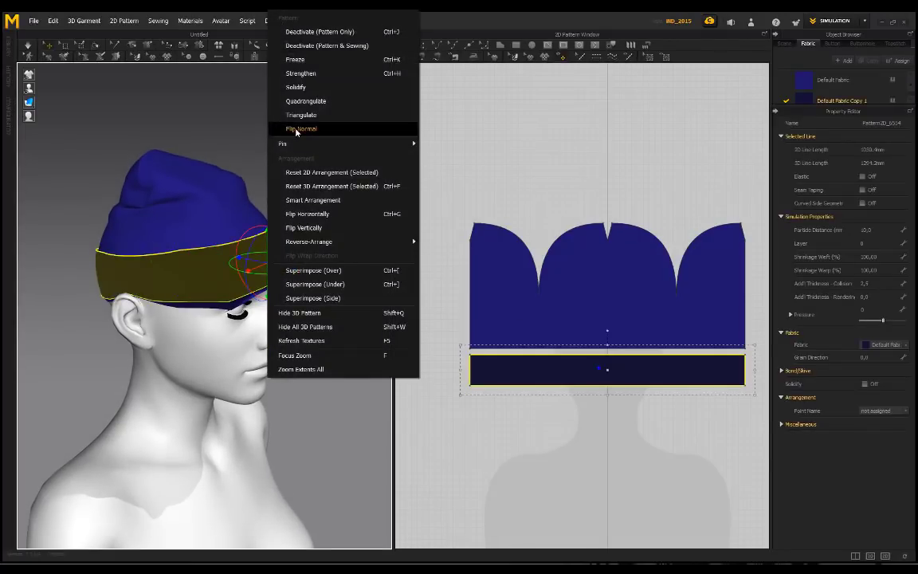
left_click(296, 131)
left_click(318, 239)
right_click_drag(262, 285, 187, 275)
Lighten the brim fabric's colour to a navy slightly darker than the crown
left_click(835, 100)
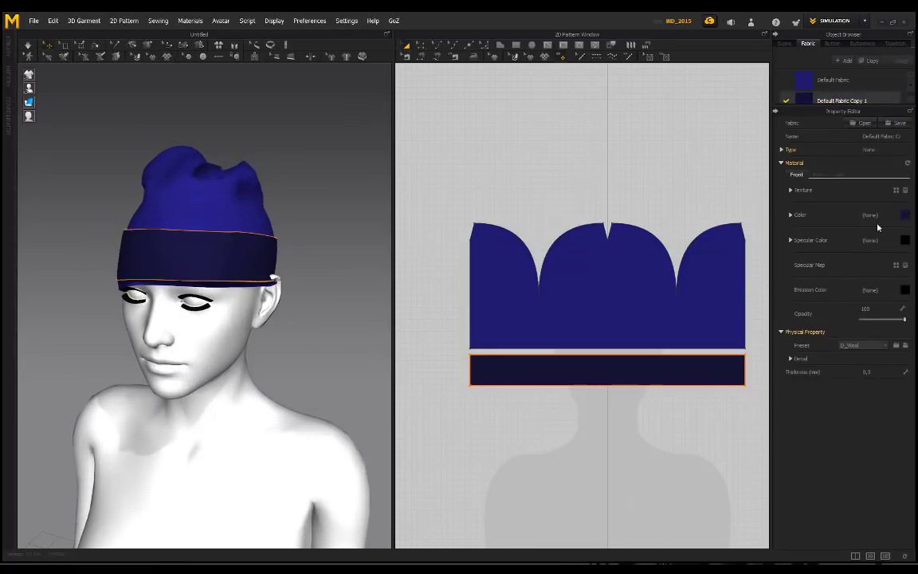
left_click(904, 215)
mouse_move(469, 186)
left_mouse_down()
mouse_move(478, 174)
mouse_move(477, 195)
left_mouse_up()
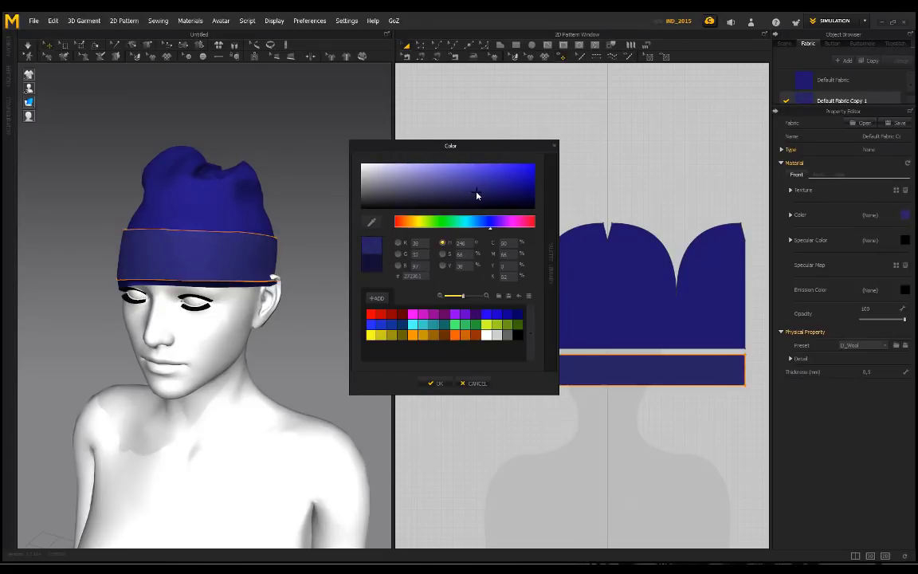
left_click(439, 384)
Start simulating the beanie and tug the brim into place near the right ear from behind
right_click_drag(216, 322, 224, 271)
scroll(199, 251, "up", 3)
right_click_drag(271, 189, 390, 312)
scroll(284, 275, "up", 2)
left_click(285, 296)
scroll(284, 298, "down", 1)
key("space")
left_click(239, 234)
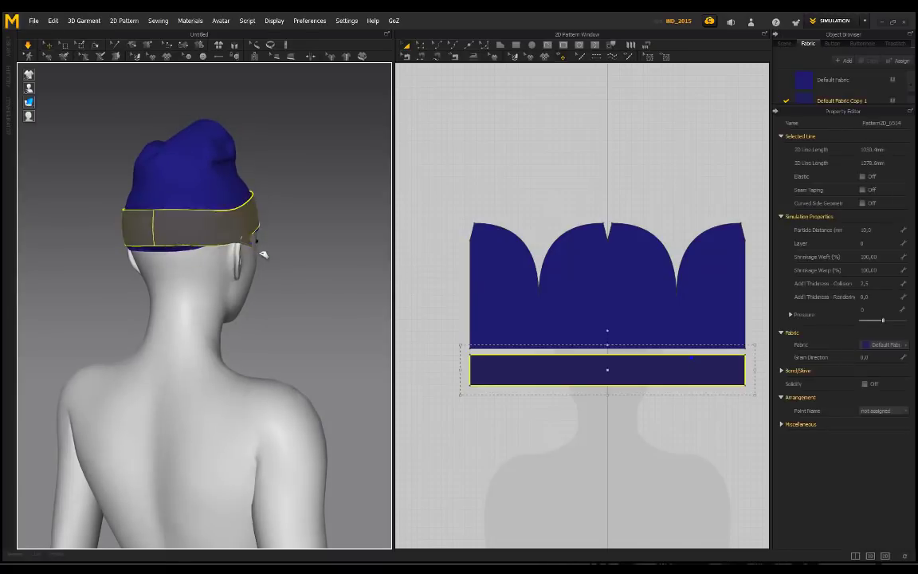
left_click(305, 210)
Pull the simulated brim outward at the front and adjust the crown fabric beneath it
right_click_drag(305, 210, 146, 236)
left_click_drag(139, 237, 48, 229)
left_click(301, 233)
mouse_move(302, 233)
right_mouse_down()
mouse_move(297, 255)
mouse_move(293, 248)
right_mouse_up()
left_click_drag(236, 176, 295, 269)
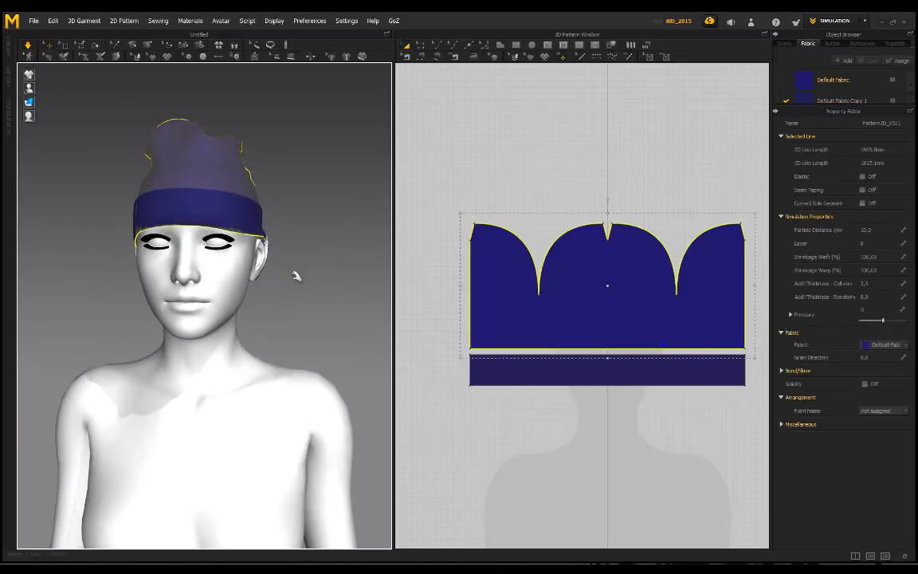
left_click(295, 216)
Check the brim around the back and front, and adjust it above the avatar's left ear
right_click_drag(297, 213, 279, 230)
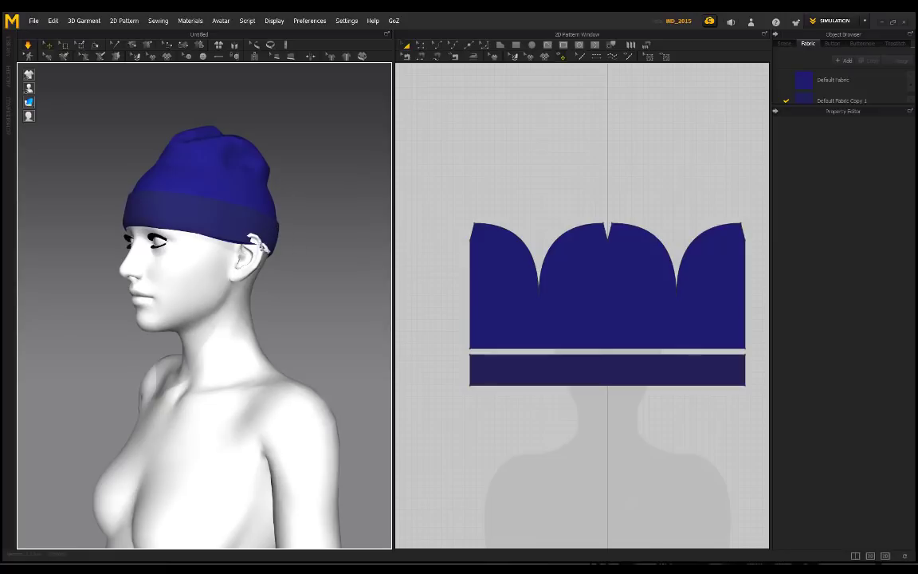
right_click_drag(279, 273, 206, 276)
scroll(159, 227, "up", 4)
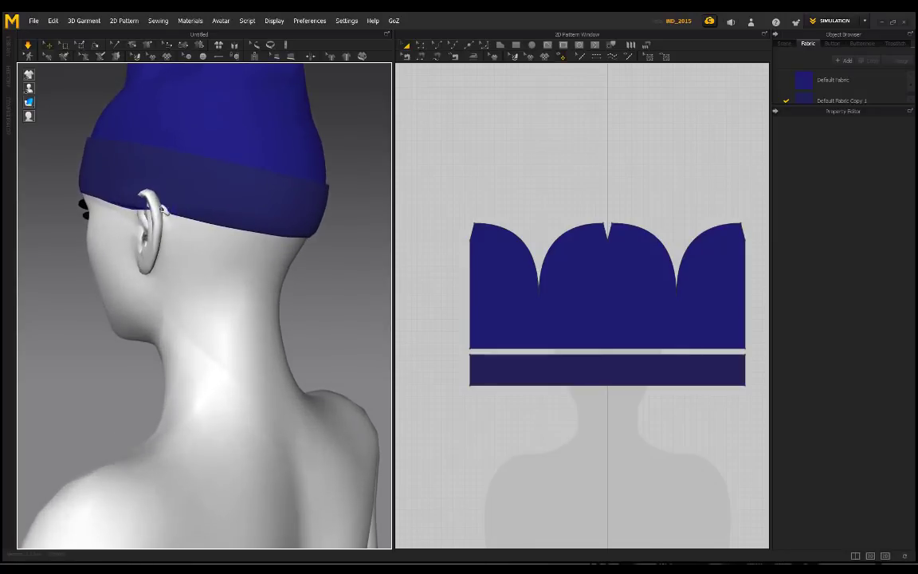
scroll(144, 227, "down", 1)
middle_click_drag(141, 228, 153, 236)
right_click_drag(154, 236, 183, 216)
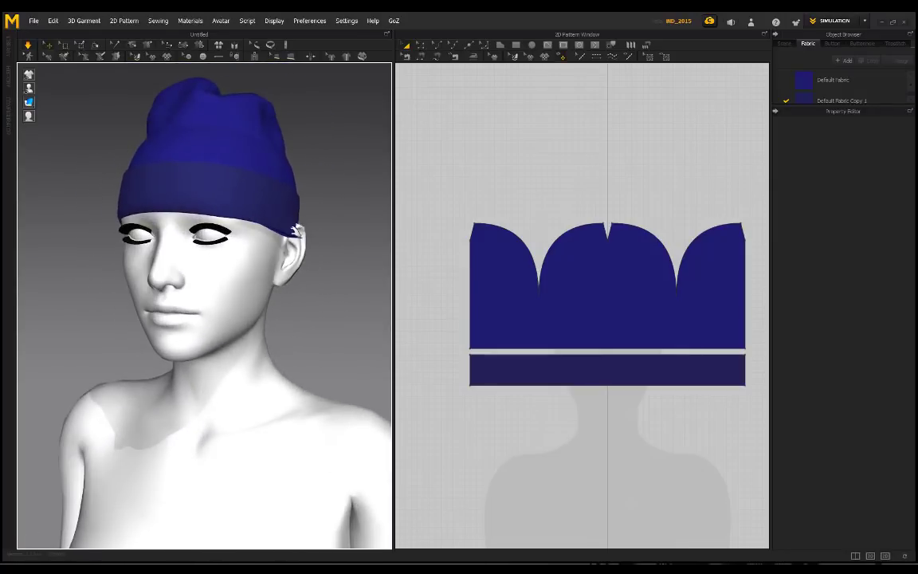
right_click_drag(272, 252, 245, 238)
scroll(325, 241, "down", 3)
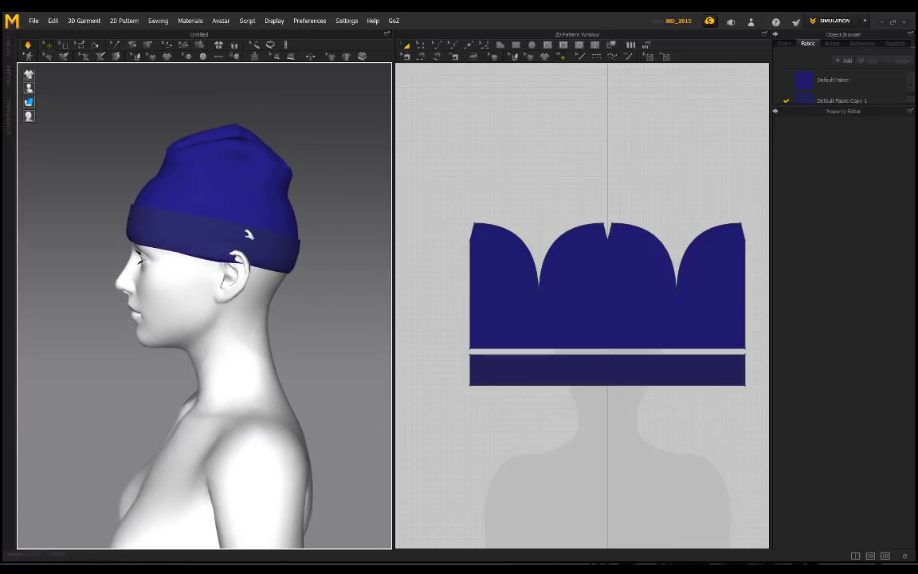
left_click(252, 230)
left_click(322, 277)
right_click_drag(322, 276, 358, 301)
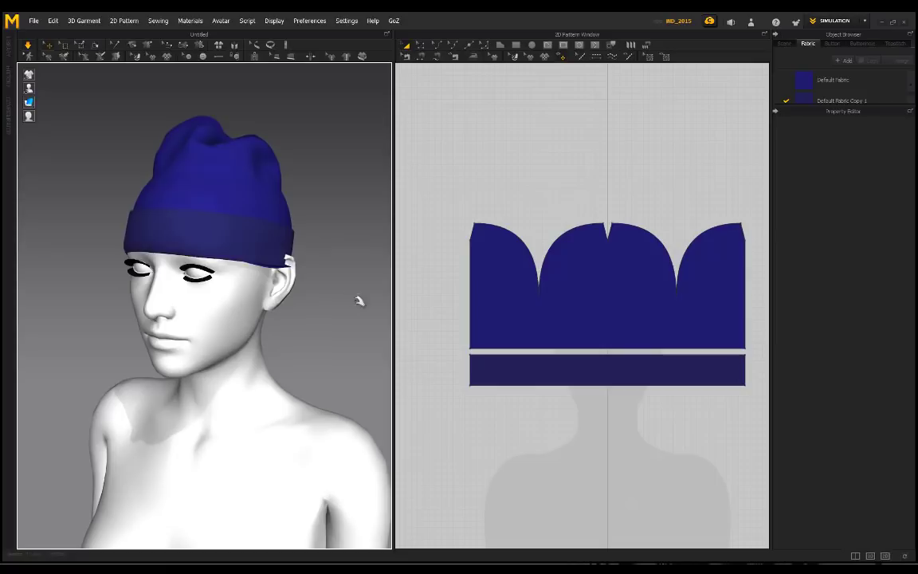
Inspect the fold up close and tug the brim and inner crown edge above the left ear
right_click_drag(306, 280, 229, 252)
scroll(229, 253, "up", 2)
scroll(201, 263, "up", 5)
mouse_move(237, 233)
middle_mouse_down()
mouse_move(206, 286)
mouse_move(236, 233)
middle_mouse_up()
scroll(204, 288, "down", 2)
scroll(235, 234, "down", 4)
right_click_drag(196, 263, 247, 233)
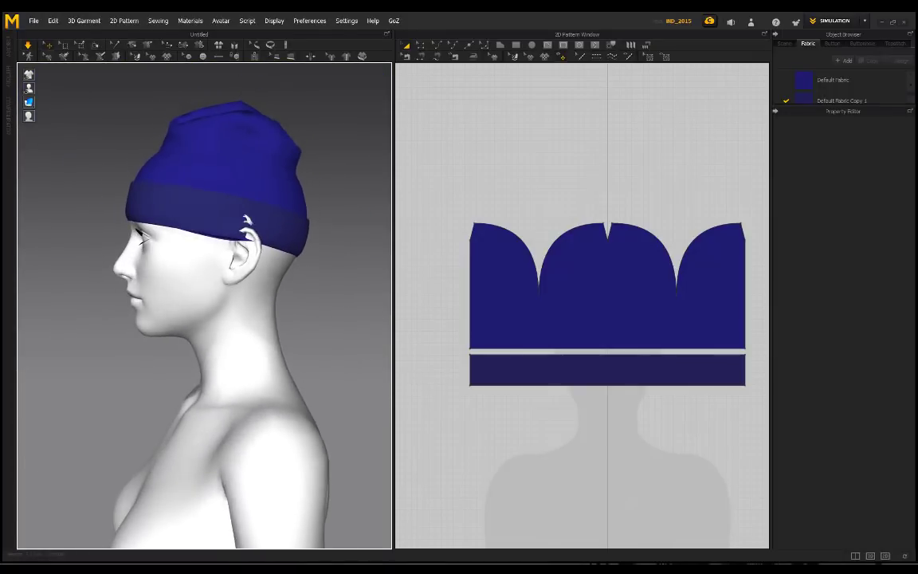
right_click_drag(295, 293, 328, 288)
left_click(252, 210)
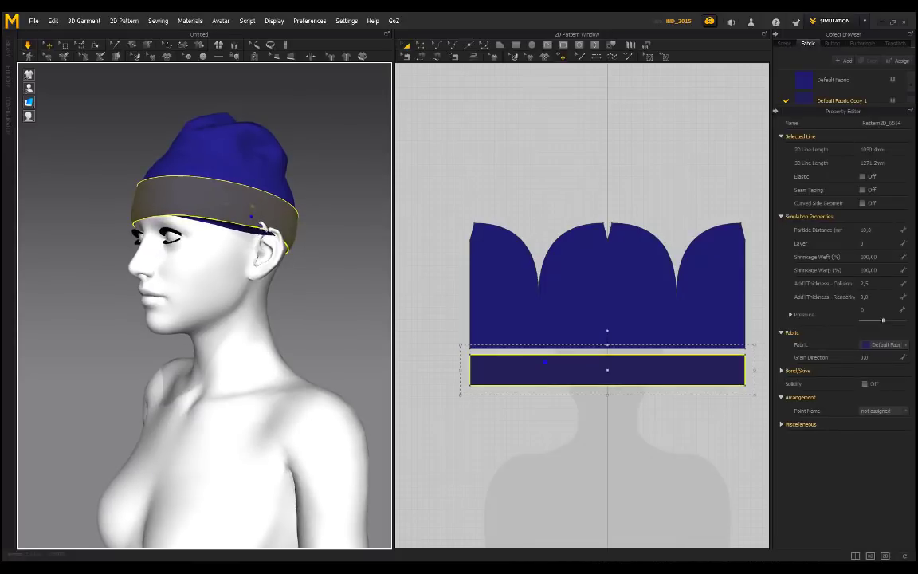
left_click(263, 226)
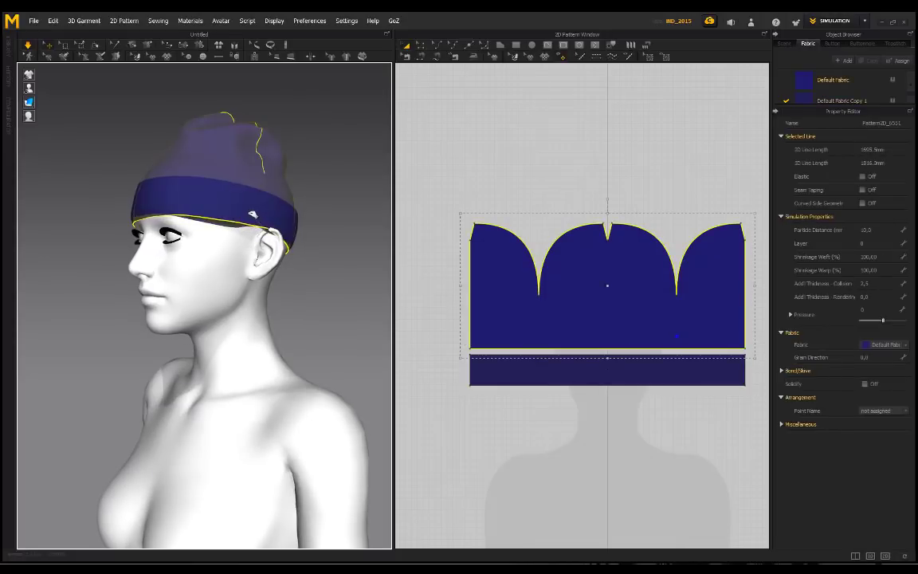
left_click(306, 236)
Pull the brim upward and outward at the left side to clear the ear
right_click_drag(276, 236, 241, 227)
left_click(232, 212)
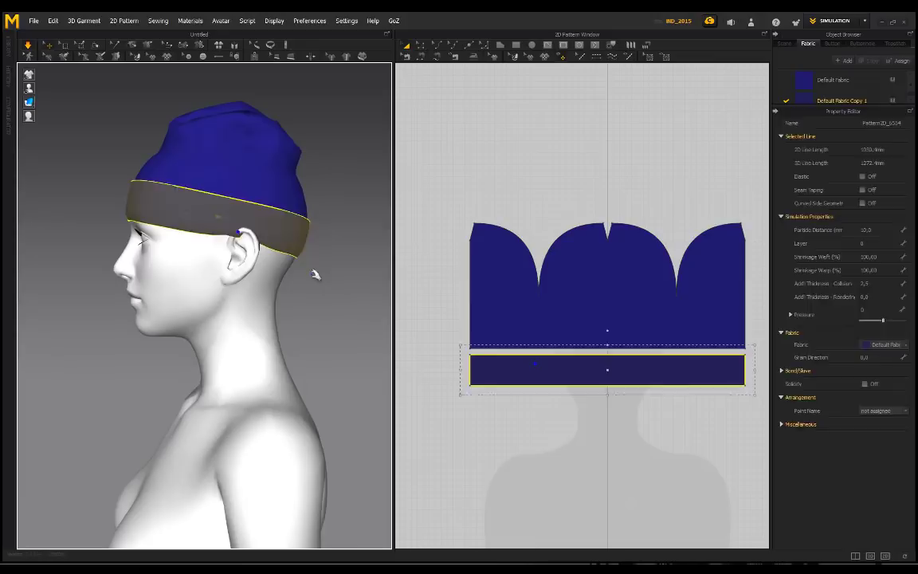
left_click(316, 273)
right_click_drag(316, 273, 367, 302)
left_click_drag(313, 237, 328, 214)
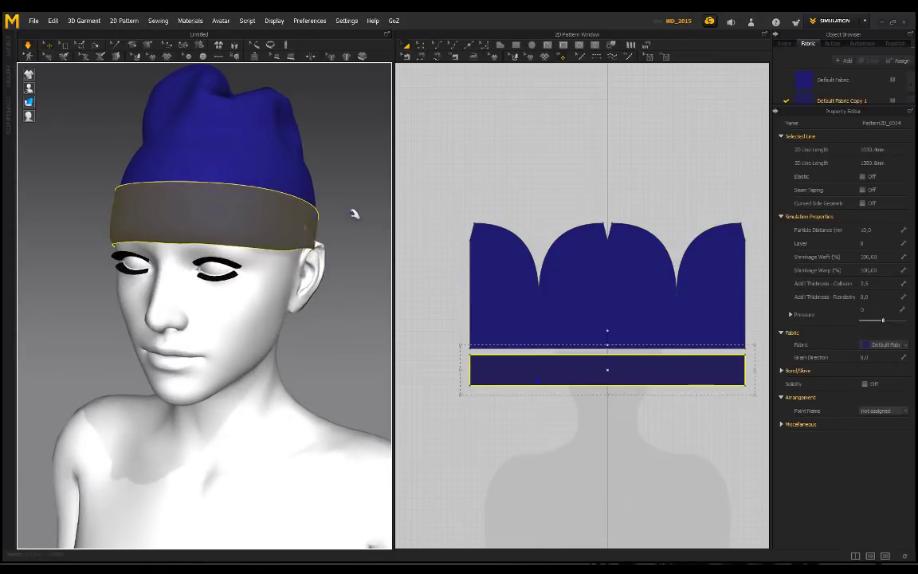
left_click(354, 213)
Pull the simulated brim slightly upward around the back of the head
scroll(299, 241, "down", 3)
right_click_drag(297, 241, 139, 242)
scroll(182, 263, "up", 3)
left_click_drag(150, 246, 166, 236)
left_click(323, 201)
right_click_drag(323, 200, 112, 197)
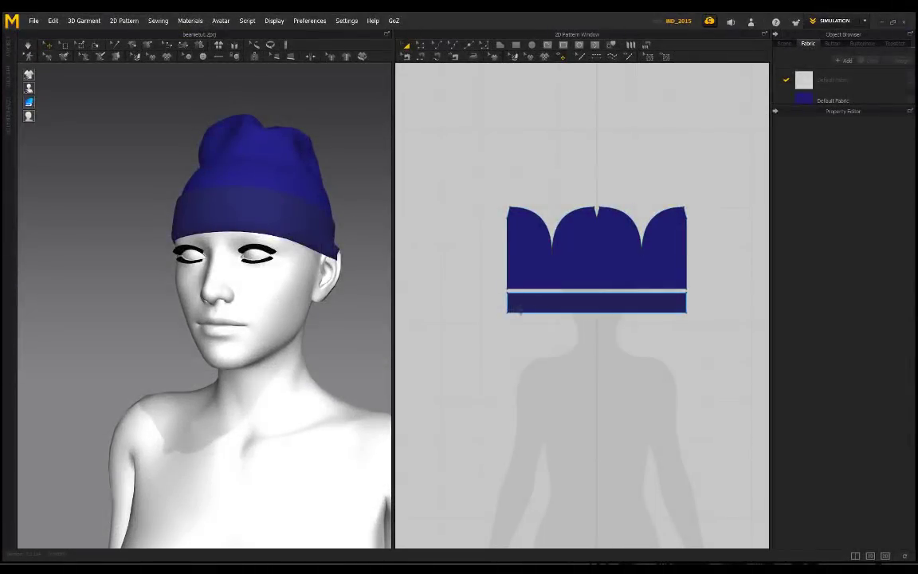
Set the brim strip's layer to 1 and acknowledge the layer information dialog
left_click(536, 305)
left_click(872, 244)
type("1")
key("Return")
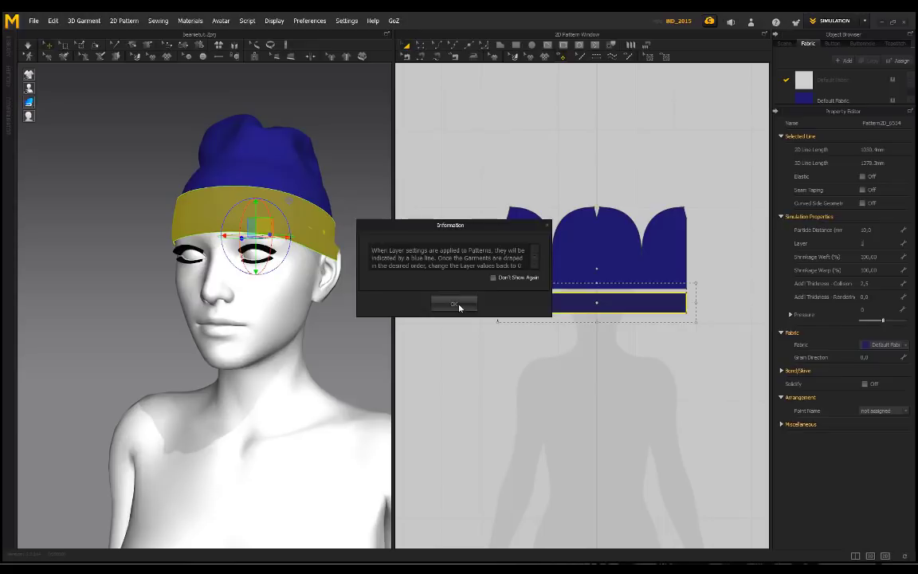
left_click(462, 307)
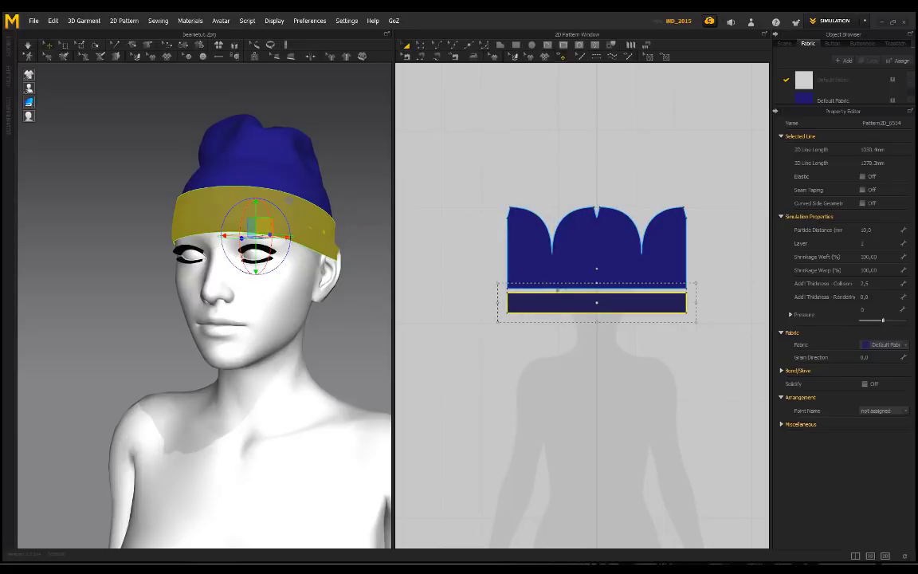
left_click(582, 230)
Examine the layered brim and its fold edge from the front, the left side and up close
middle_click_drag(337, 171, 302, 232)
left_click(322, 272)
right_click_drag(321, 273, 321, 315)
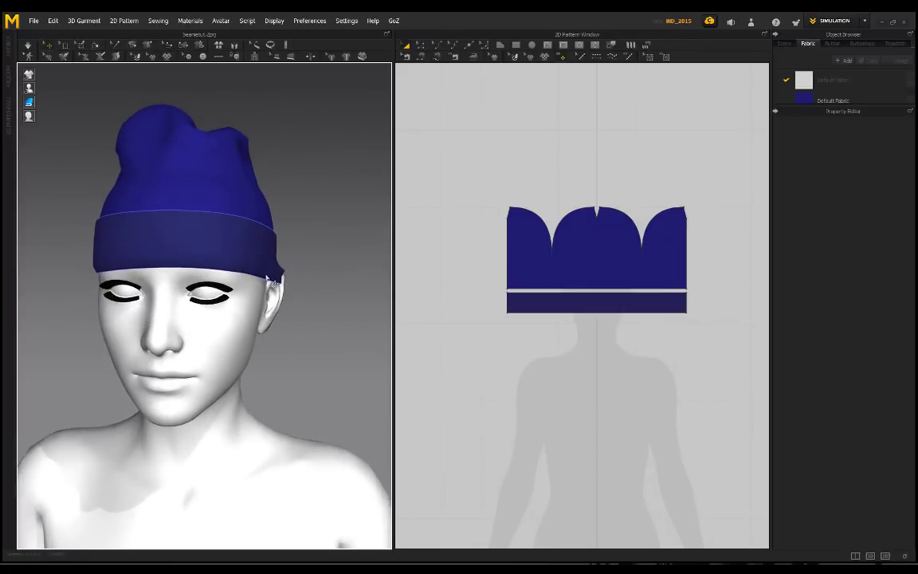
right_click_drag(275, 257, 208, 266)
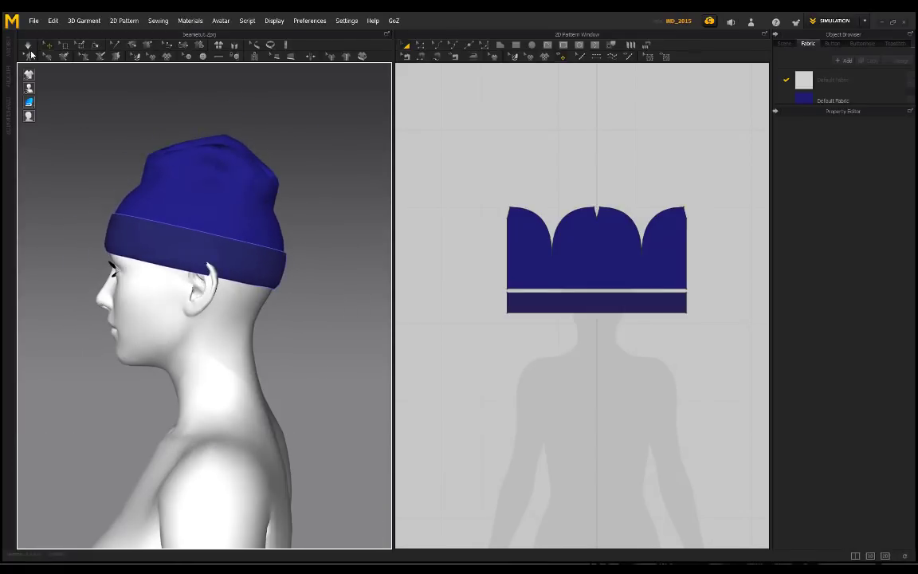
middle_click_drag(149, 195, 174, 198)
scroll(159, 207, "up", 3)
middle_click_drag(80, 156, 86, 167)
right_click_drag(86, 152, 157, 208)
scroll(139, 252, "down", 2)
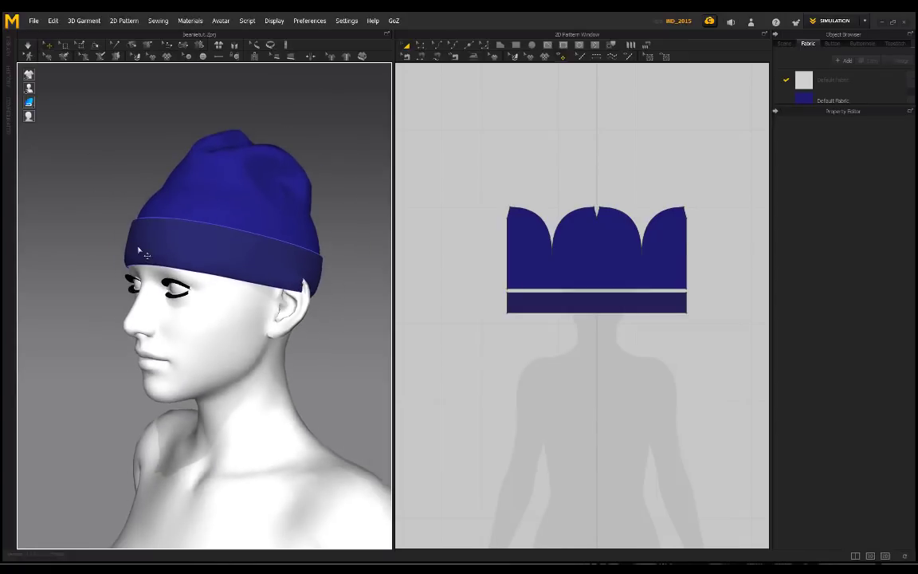
Inspect the draped beanie all around the head, checking brim height and crown shape
right_click_drag(145, 277, 114, 306)
right_click_drag(274, 340, 224, 332)
scroll(215, 332, "down", 3)
right_click_drag(149, 333, 203, 328)
right_click_drag(269, 292, 100, 338)
right_click_drag(336, 351, 284, 357)
middle_click_drag(275, 345, 258, 257)
scroll(257, 257, "up", 2)
scroll(257, 257, "up", 1)
middle_click_drag(288, 288, 303, 315)
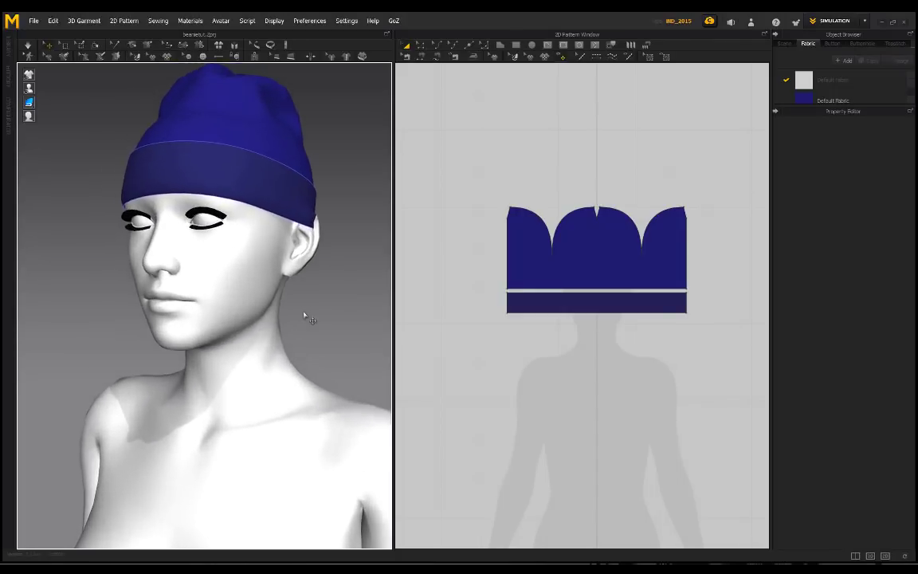
Move the lower edge of the brim strip downward in the 2D pattern to make the strip slightly taller
left_click(423, 47)
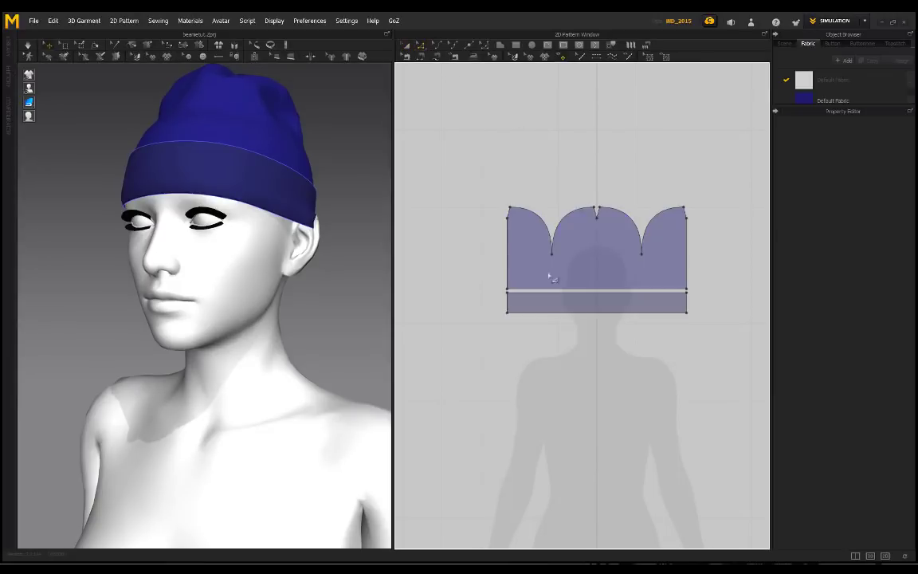
left_click(546, 320)
left_click_drag(545, 321, 545, 323)
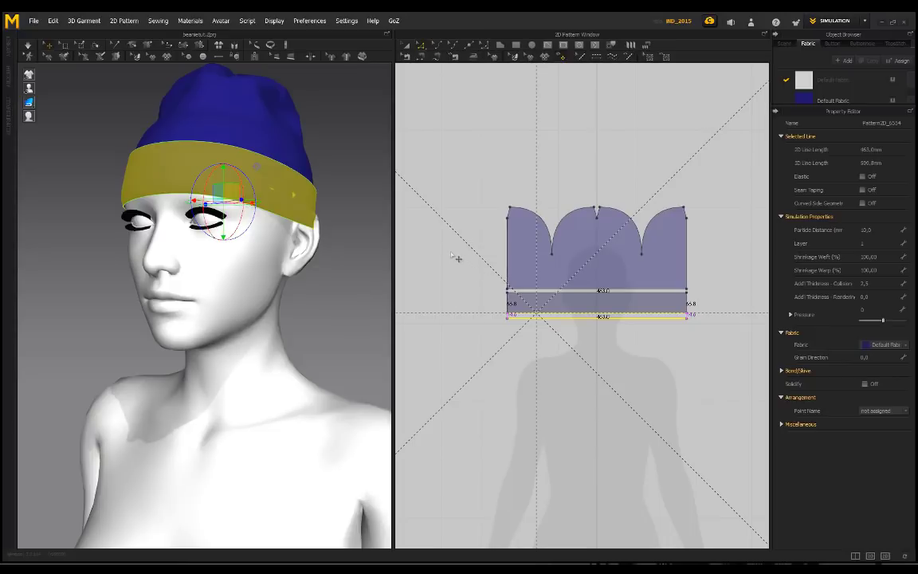
left_click(457, 262)
Examine the brim and crown fit from the left side, the back and around the head
right_click_drag(302, 226, 224, 198)
scroll(297, 249, "down", 3)
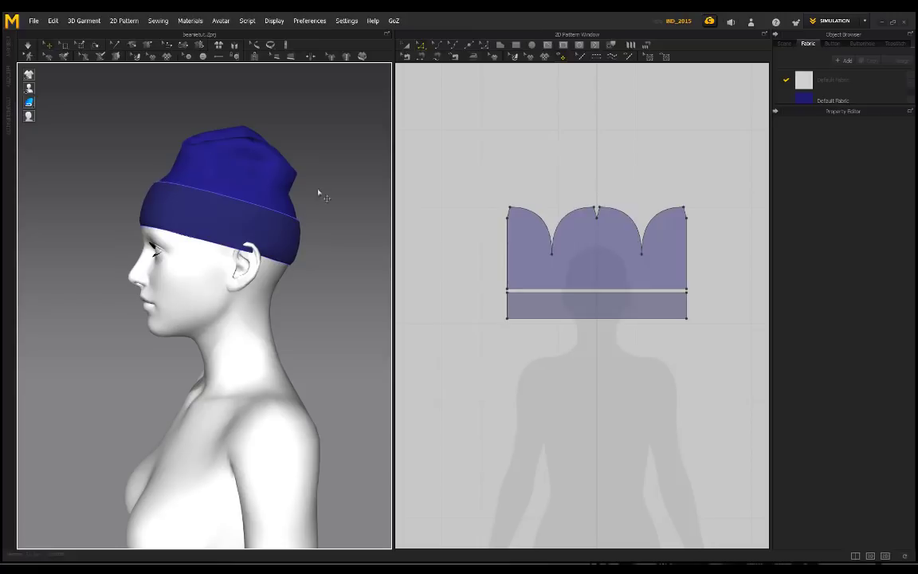
right_click_drag(153, 209, 169, 240)
scroll(199, 236, "down", 2)
scroll(223, 250, "up", 3)
right_click_drag(229, 255, 201, 269)
right_click_drag(289, 272, 256, 267)
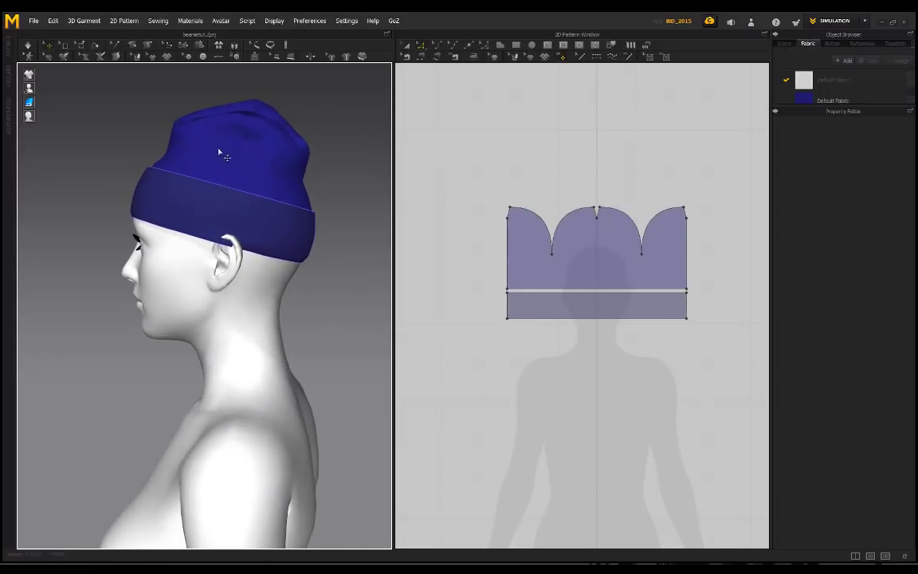
right_click_drag(314, 285, 260, 275)
right_click_drag(191, 253, 375, 274)
Pull the simulated brim outward and down over the forehead and beside the left temple
left_click_drag(279, 220, 305, 255)
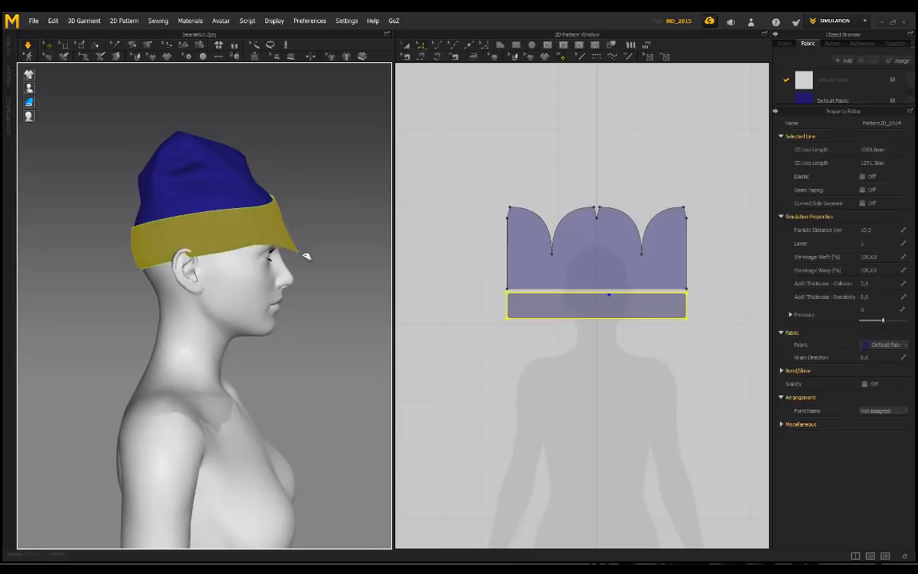
left_click(312, 222)
right_click_drag(313, 223, 138, 184)
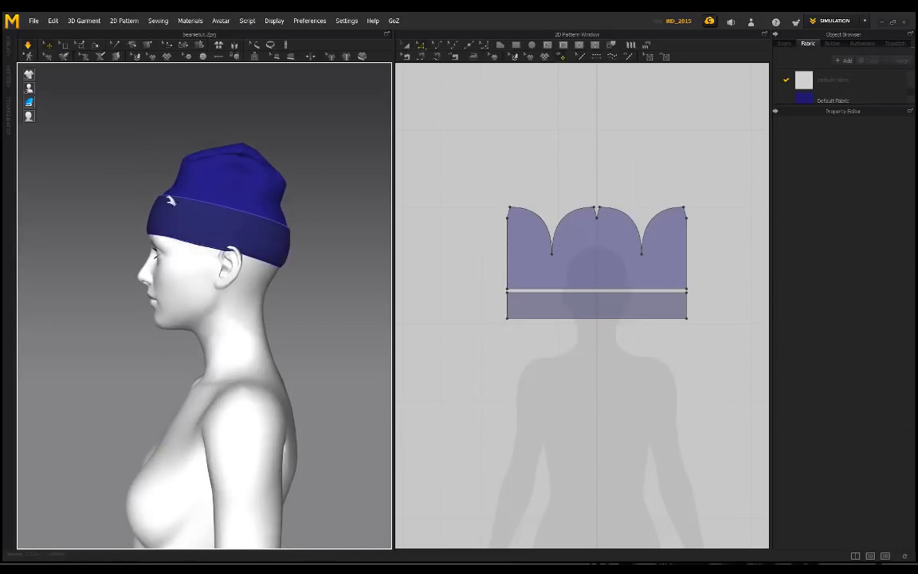
left_click(204, 252)
right_click_drag(204, 252, 348, 315)
left_click_drag(325, 321, 361, 351)
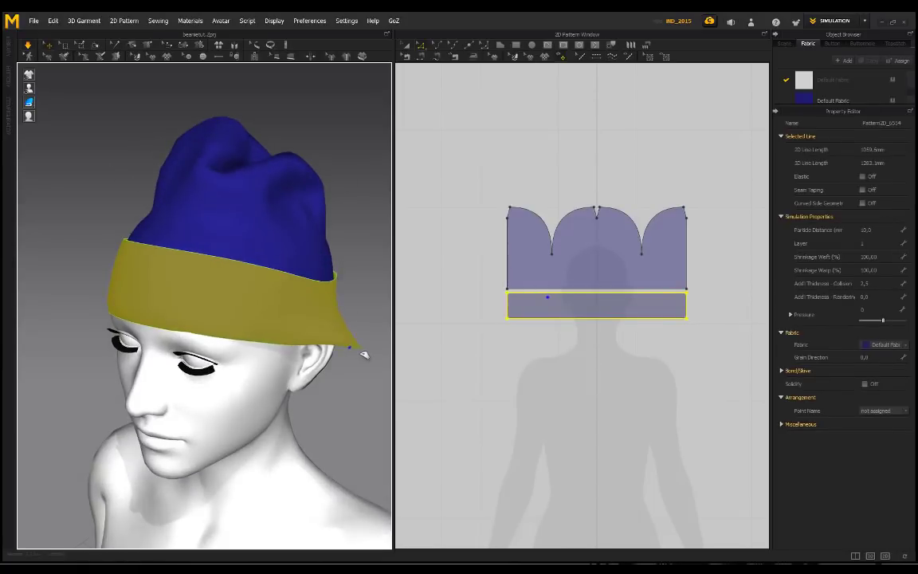
left_click(343, 284)
right_click_drag(343, 283, 261, 270)
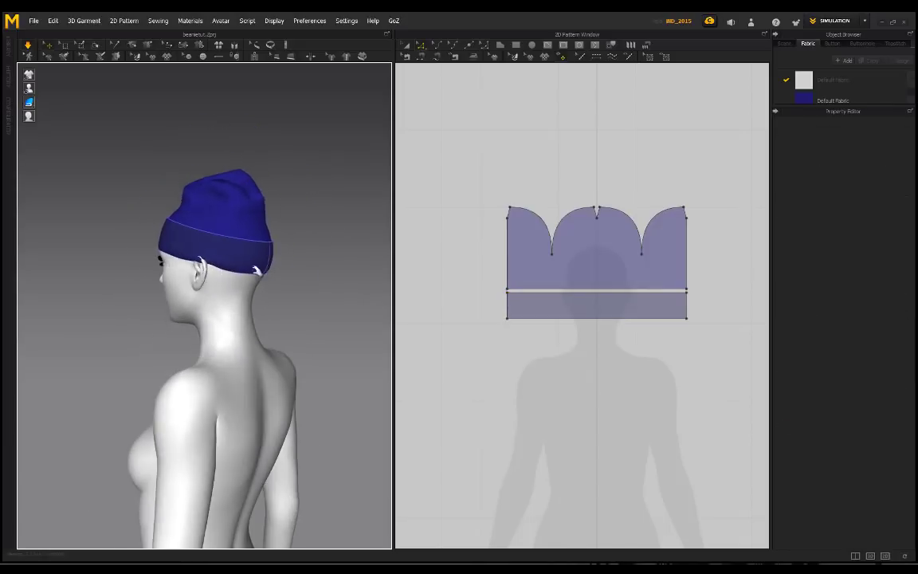
Pull the simulated brim outward around the left ear, working from the back of the head
left_click(204, 274)
left_click(311, 261)
scroll(323, 268, "up", 3)
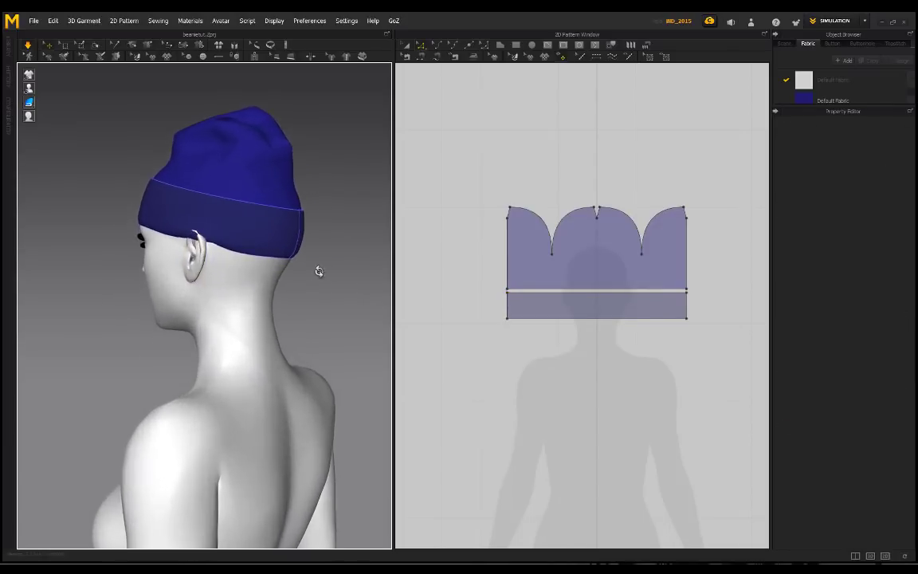
right_click_drag(327, 270, 191, 248)
left_click_drag(168, 237, 141, 251)
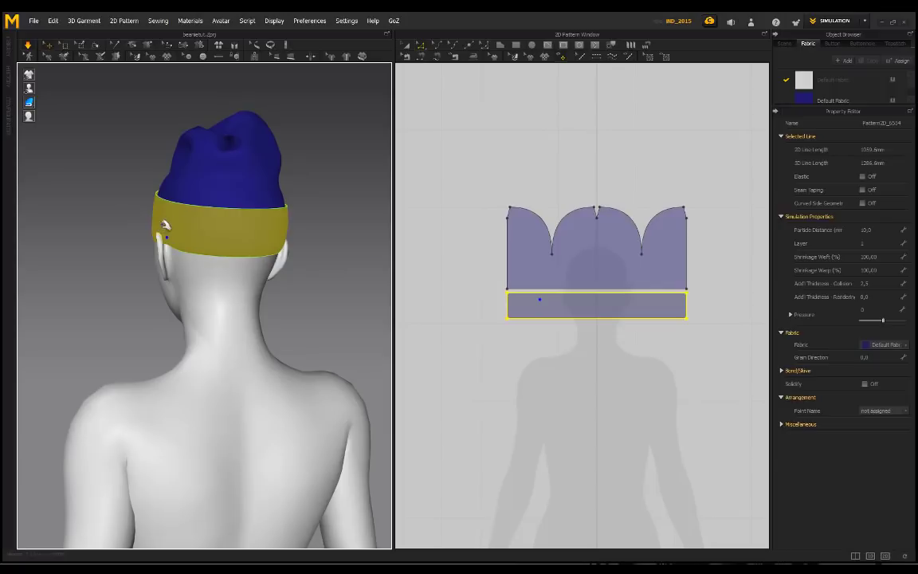
left_click(320, 194)
Inspect the adjusted beanie all around the head, checking how the brim sits at the ears and forehead
right_click_drag(320, 189, 189, 195)
right_click_drag(328, 205, 229, 205)
middle_click_drag(315, 262, 314, 266)
right_click_drag(282, 272, 246, 279)
mouse_move(309, 220)
right_mouse_down()
mouse_move(293, 218)
mouse_move(213, 255)
mouse_move(314, 239)
right_mouse_up()
scroll(293, 217, "down", 1)
left_click(712, 332)
right_click_drag(326, 202, 221, 215)
right_click_drag(155, 220, 252, 170)
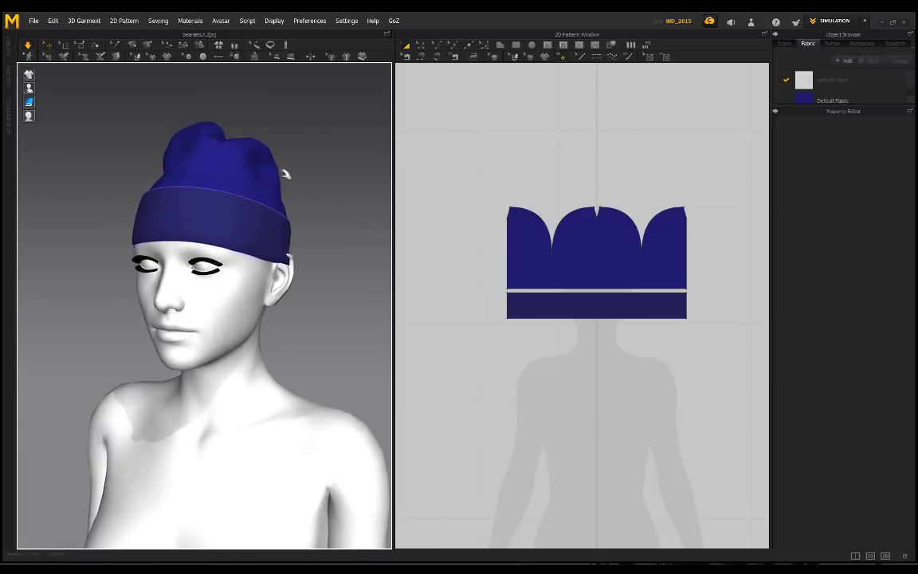
Set the particle distance of both the crown and brim patterns to 5 mm
left_click_drag(715, 338, 472, 185)
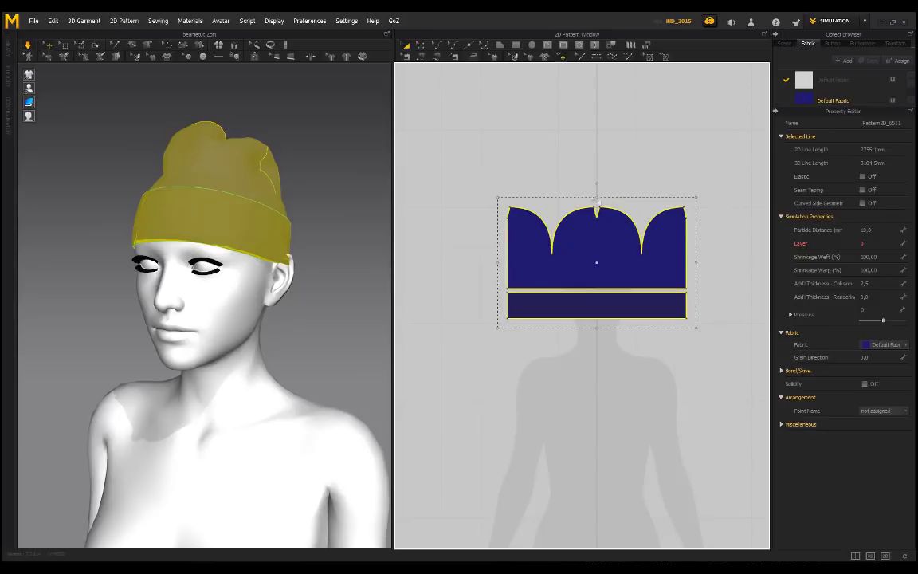
left_click(874, 230)
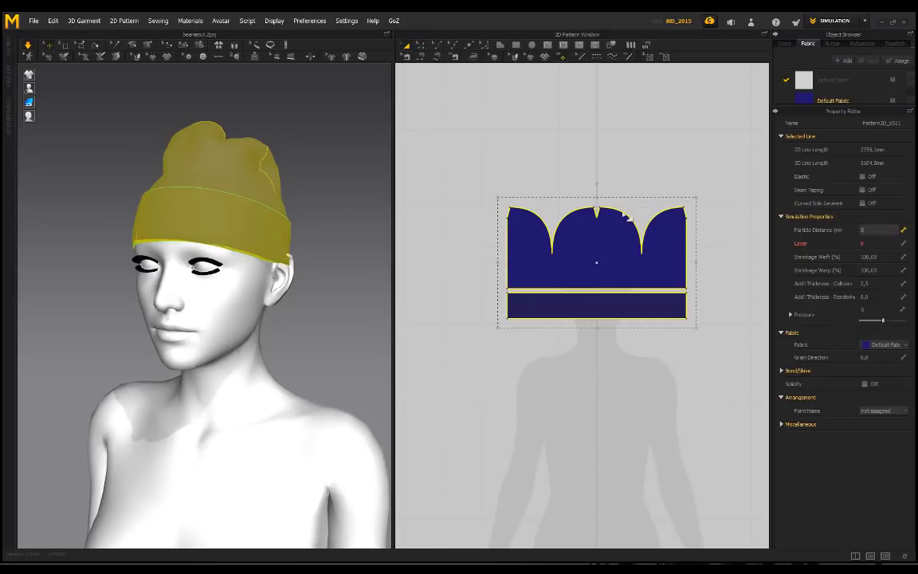
type("5")
key("Return")
left_click(336, 208)
right_click_drag(336, 210, 318, 297)
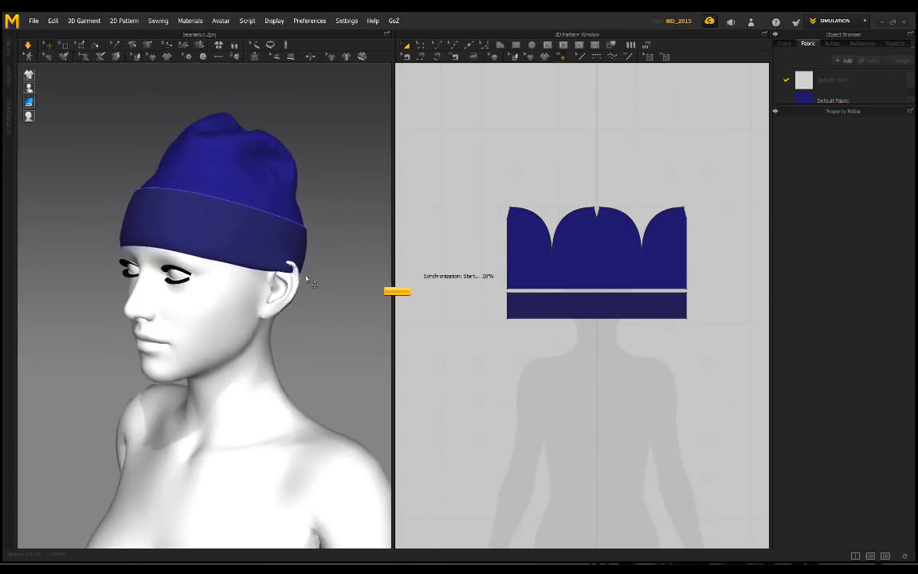
Pull the refined brim outward and down above the left ear during simulation
right_click_drag(332, 308, 346, 322)
left_click_drag(326, 303, 371, 369)
left_click_drag(357, 311, 366, 305)
left_click_drag(326, 275, 356, 272)
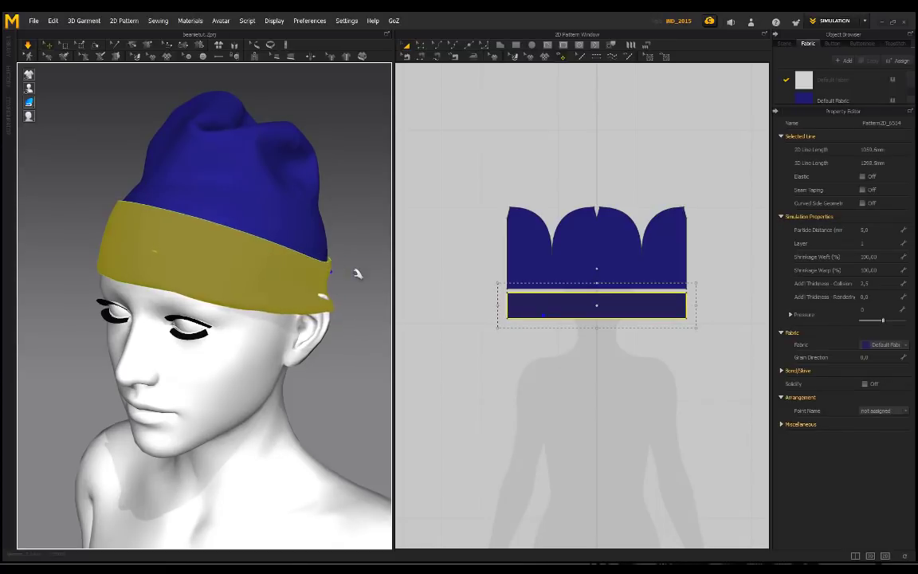
left_click(355, 271)
Working from behind, pull the lower brim edge outward around both ears
right_click_drag(338, 264, 177, 256)
left_click_drag(141, 250, 73, 209)
left_click_drag(142, 257, 93, 309)
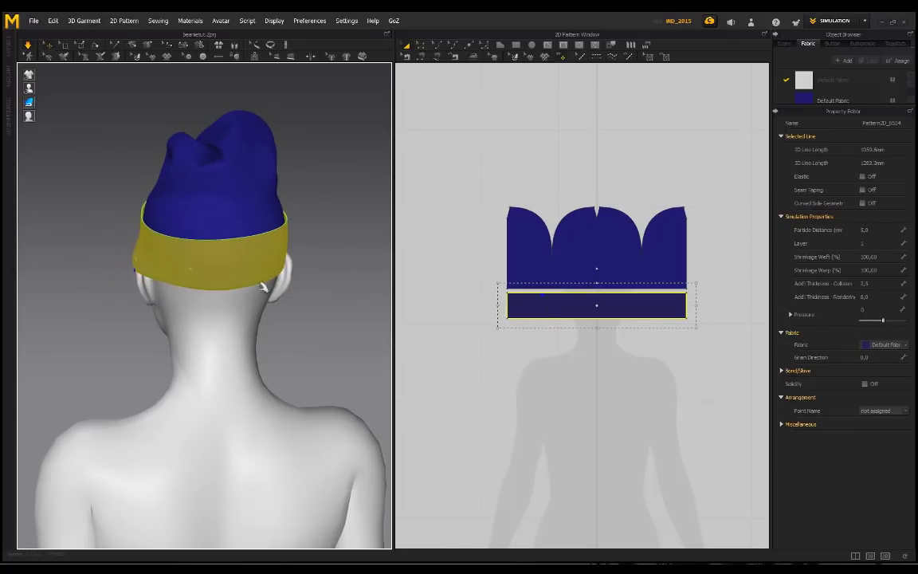
left_click(294, 261)
right_click_drag(337, 256, 312, 255)
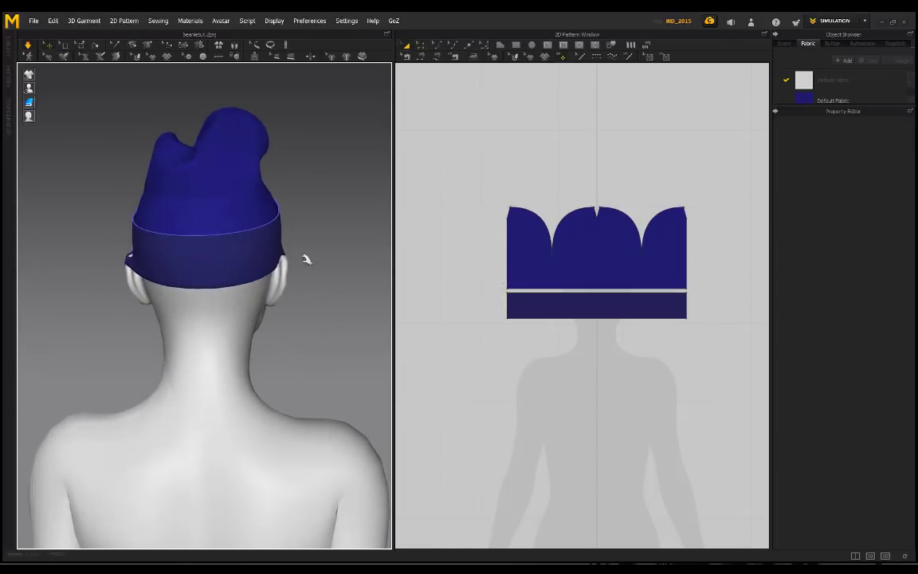
left_click(287, 260)
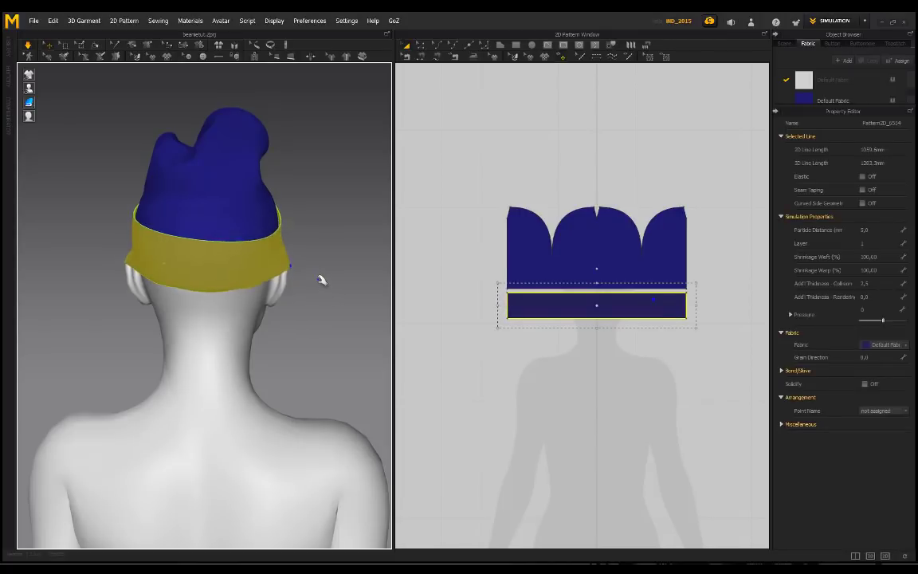
left_click(321, 277)
right_click_drag(319, 218, 281, 222)
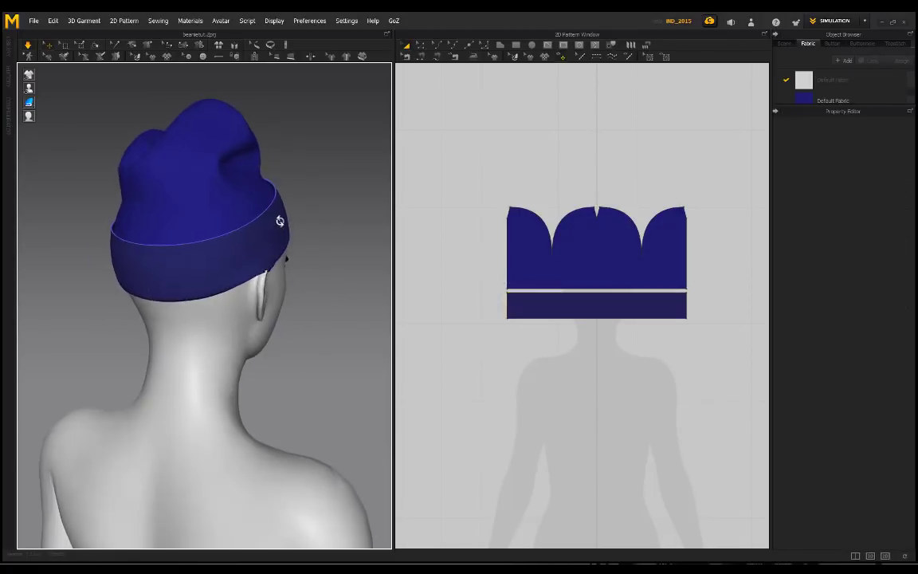
left_click(260, 267)
left_click(346, 290)
Pull the beanie's front edge outward and down over the forehead, and adjust the fabric on the left side
right_click_drag(315, 261, 170, 237)
left_click_drag(158, 242, 137, 236)
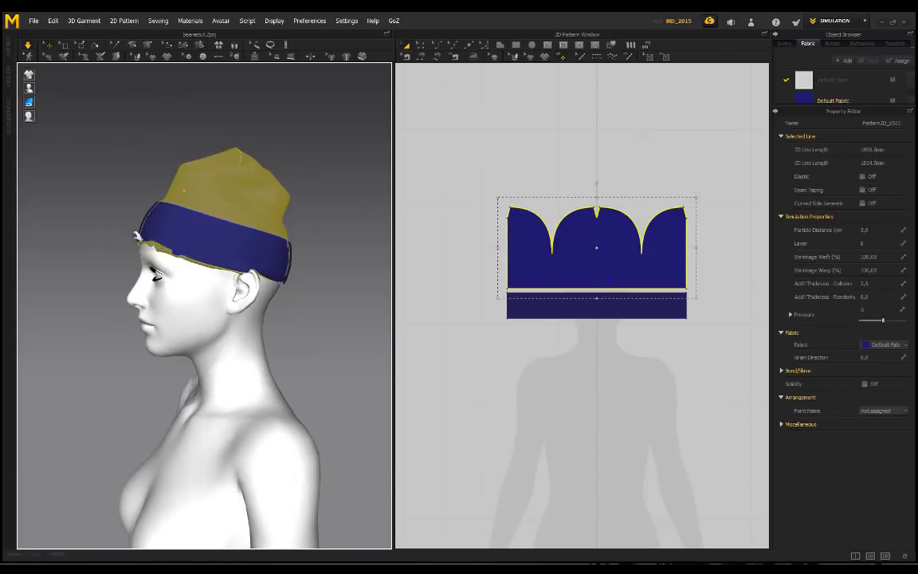
mouse_move(98, 312)
left_mouse_down()
mouse_move(89, 328)
mouse_move(98, 316)
left_mouse_up()
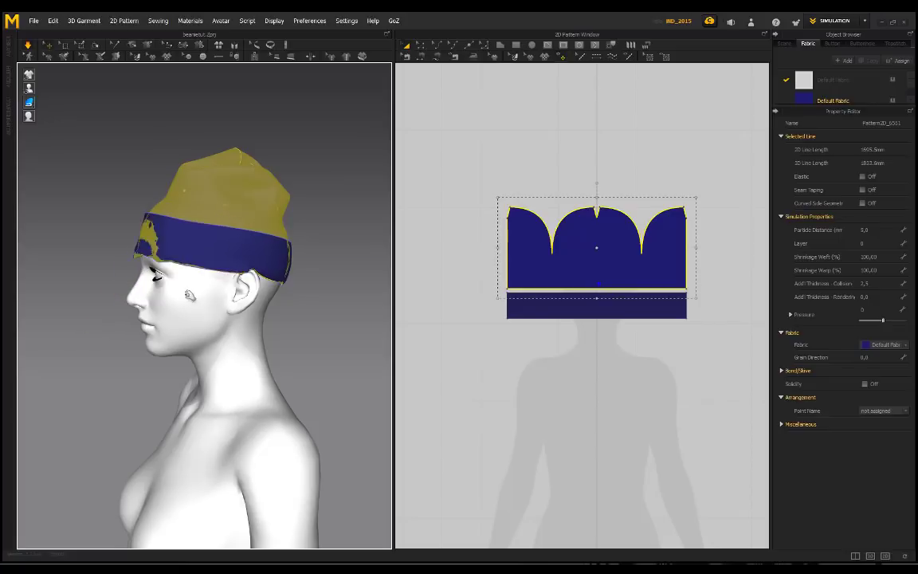
left_click_drag(197, 259, 247, 277)
left_click(319, 269)
Select the crown and brim patterns together and stretch both slightly wider
right_click_drag(179, 261, 330, 267)
left_click_drag(705, 340, 438, 189)
left_click_drag(698, 264, 705, 265)
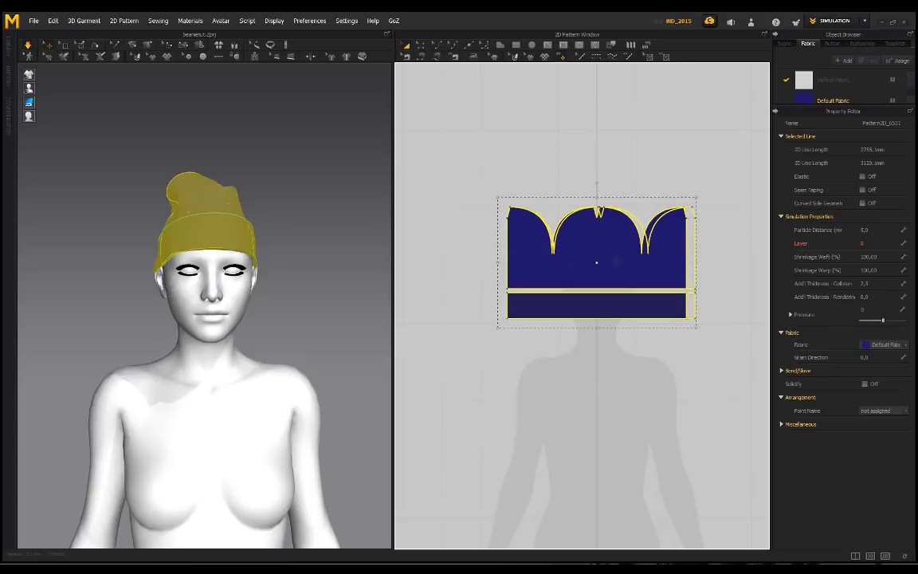
left_click_drag(697, 267, 696, 271)
right_click_drag(320, 275, 285, 281)
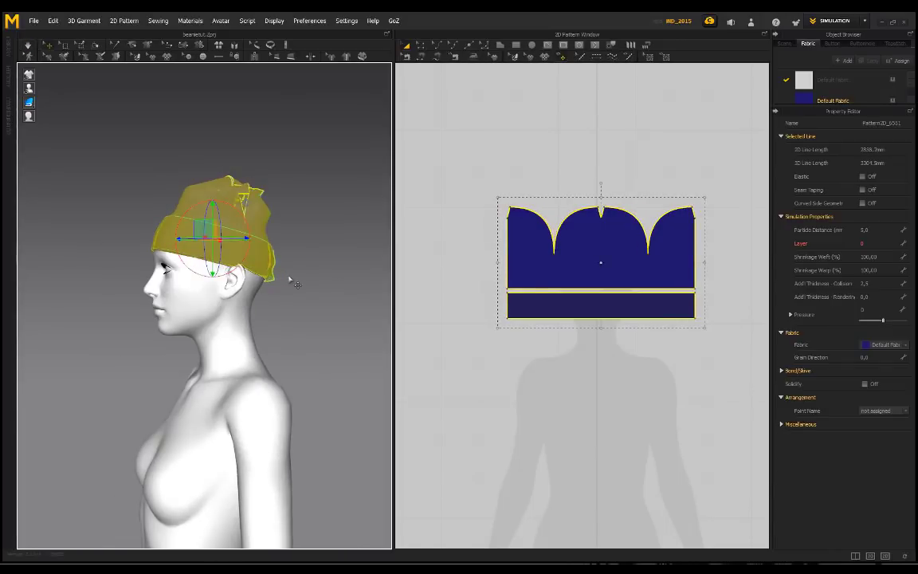
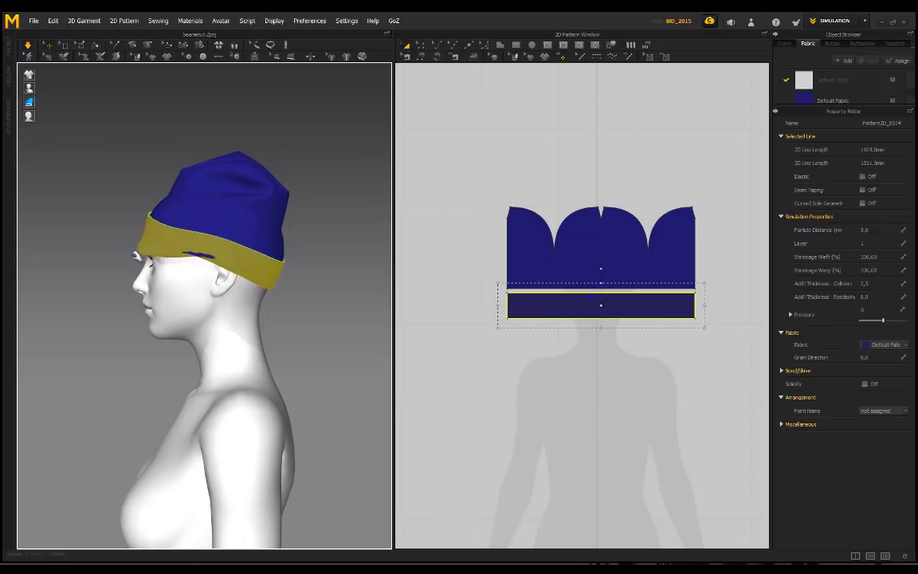
Pull the widened brim outward and down around the left ear to smooth its crumpled edge
left_click(309, 263)
right_click_drag(309, 264, 364, 283)
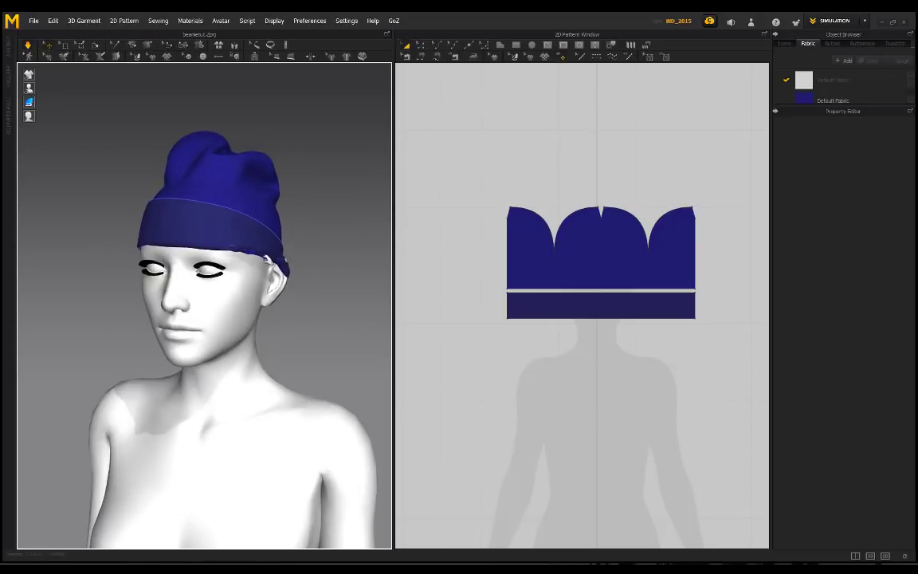
left_click_drag(282, 273, 315, 308)
left_click_drag(345, 339, 348, 339)
left_click_drag(287, 251, 320, 258)
Pull the widened brim into place over the forehead and around the right ear
right_click_drag(322, 275, 378, 296)
right_click_drag(275, 271, 313, 252)
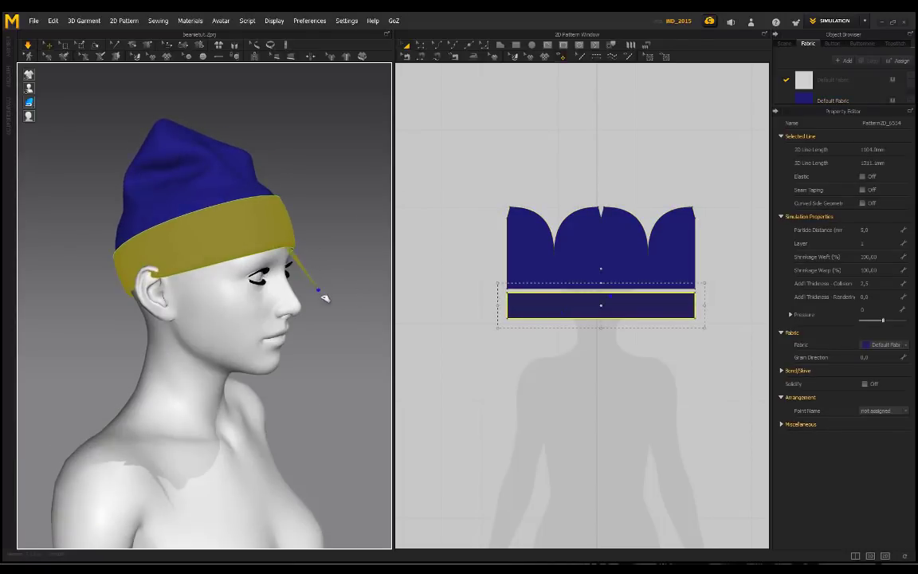
left_click_drag(322, 295, 321, 295)
right_click_drag(322, 295, 259, 298)
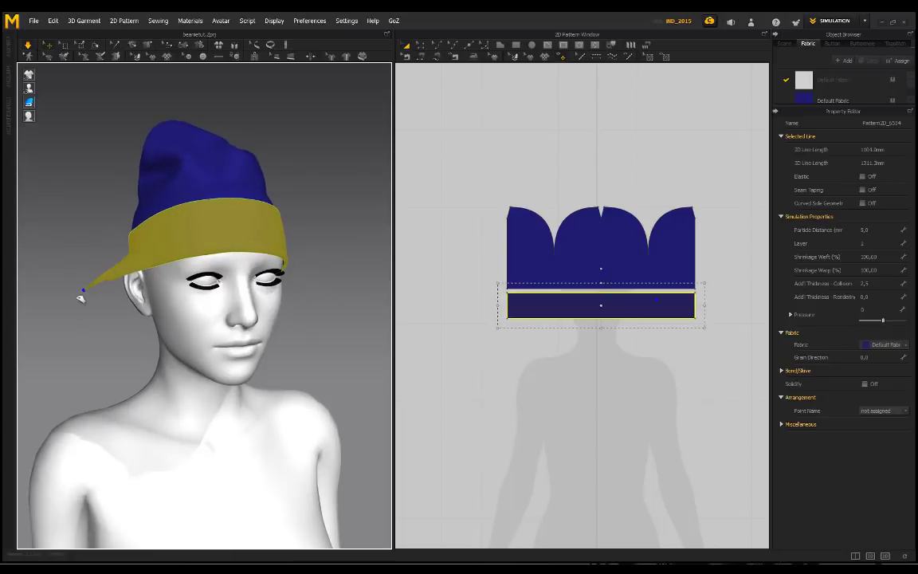
left_click_drag(80, 298, 57, 336)
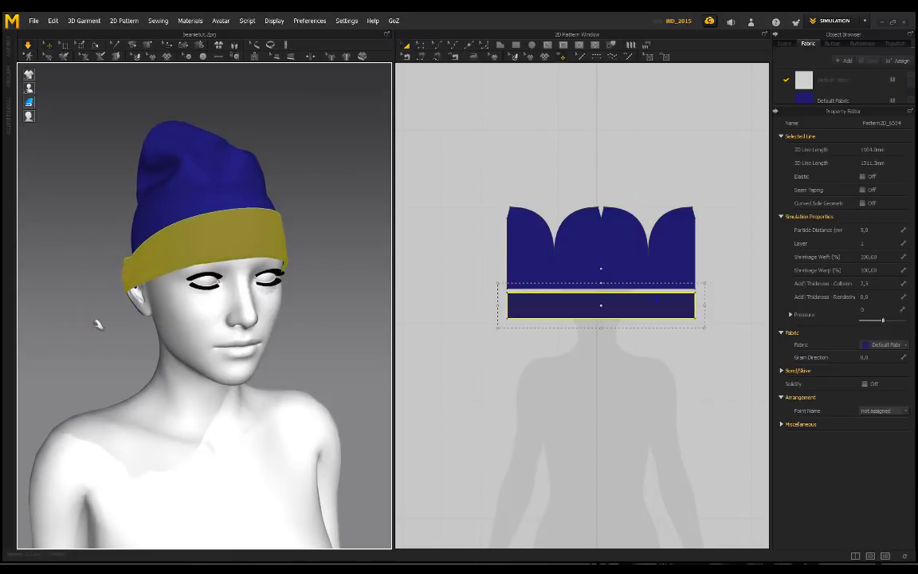
left_click(286, 193)
right_click_drag(286, 193, 362, 177)
left_click(271, 227)
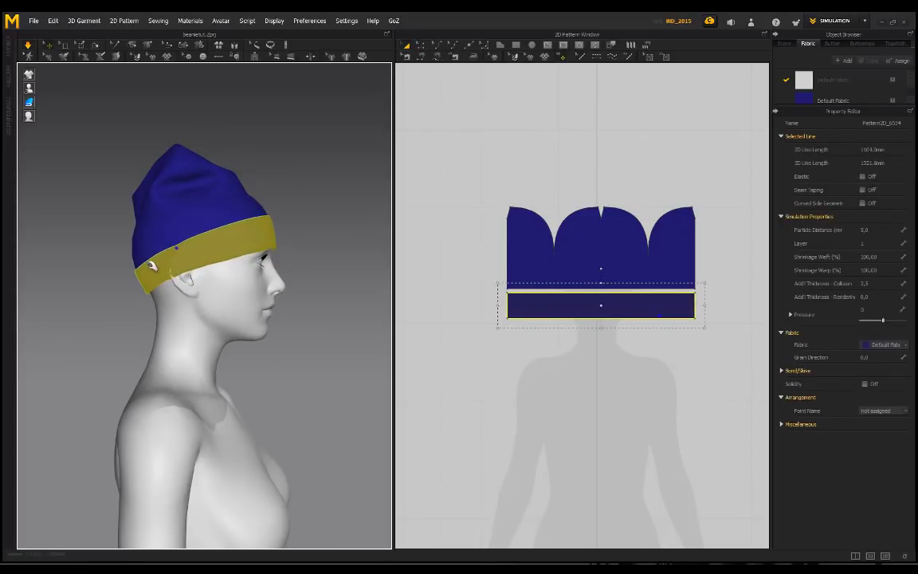
Pull the simulated brim outward at the back of the head
left_click(309, 188)
right_click_drag(308, 188, 102, 173)
right_click_drag(315, 236, 123, 231)
left_click(266, 269)
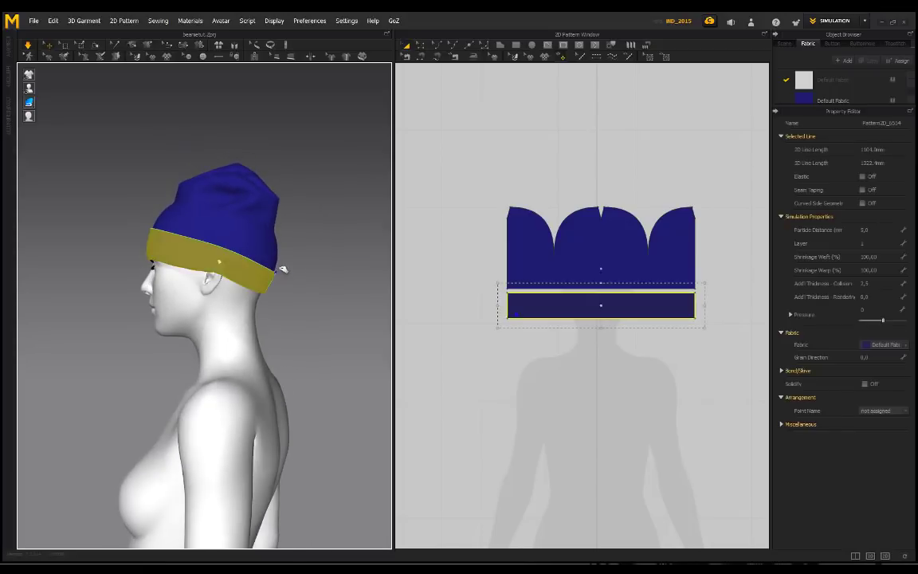
left_click_drag(295, 257, 301, 254)
Lift the front of the brim on the forehead and pull its edge outward
right_click_drag(132, 254, 227, 263)
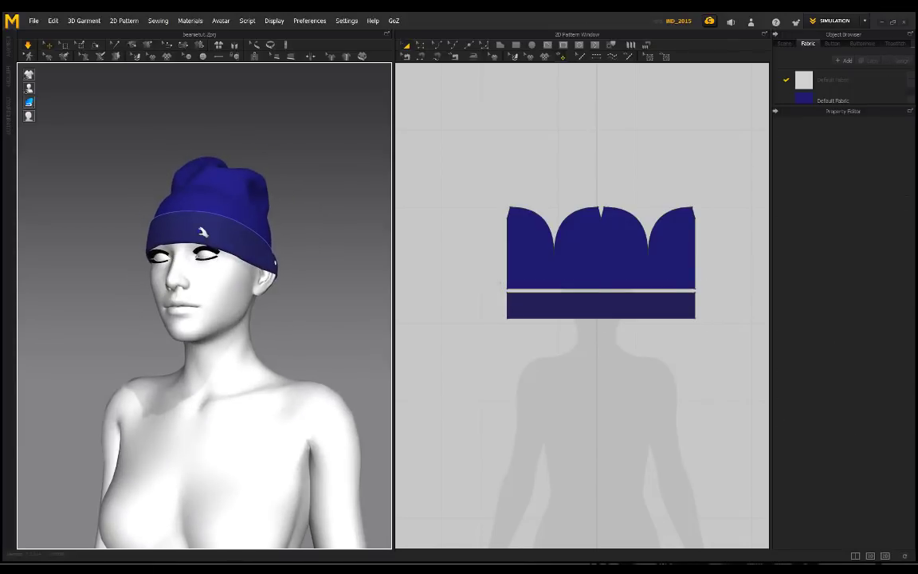
left_click_drag(202, 230, 166, 223)
left_click(108, 259)
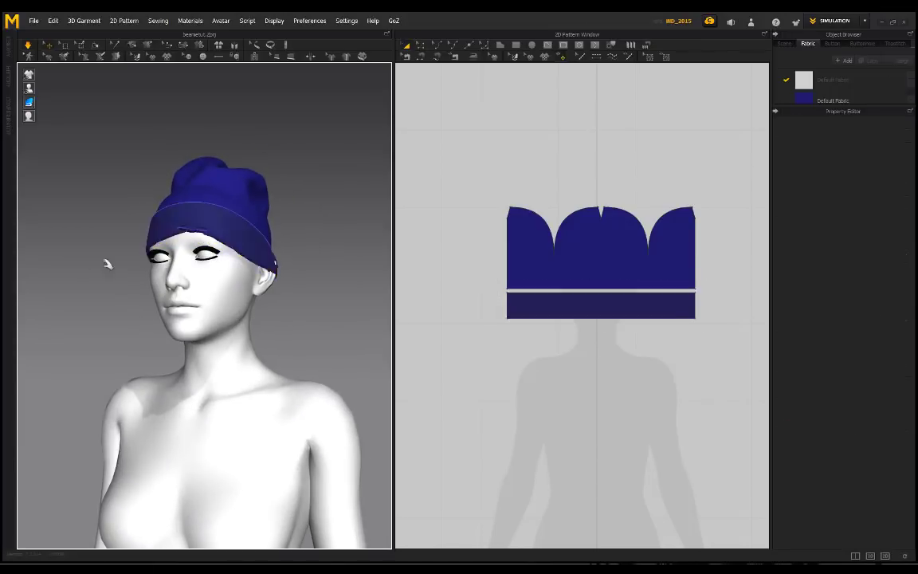
right_click_drag(108, 262, 277, 239)
left_click_drag(273, 227, 292, 236)
left_click(292, 236)
right_click_drag(292, 236, 174, 226)
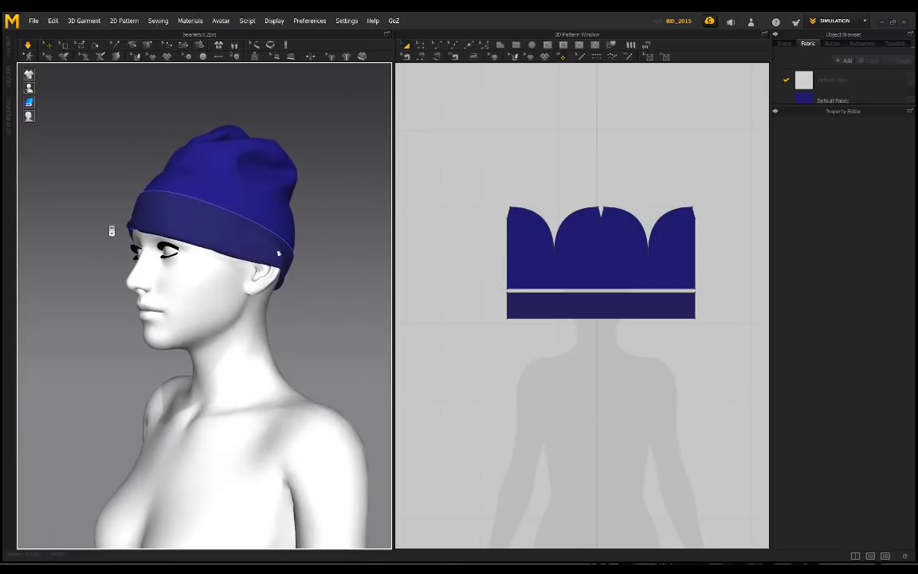
Pull the brim's upper front edge upward above the left eye
scroll(109, 230, "up", 3)
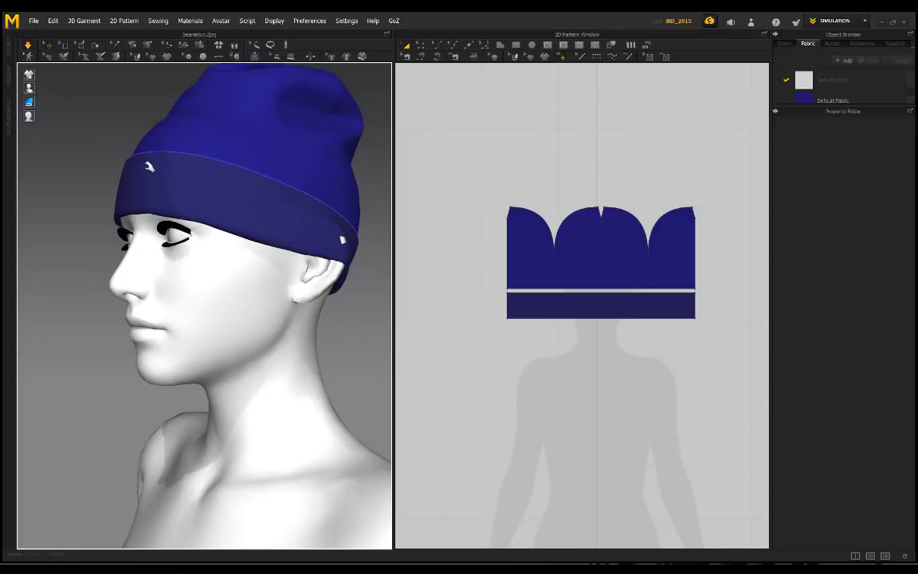
left_click(151, 144)
mouse_move(162, 139)
left_mouse_down()
mouse_move(175, 118)
mouse_move(165, 137)
left_mouse_up()
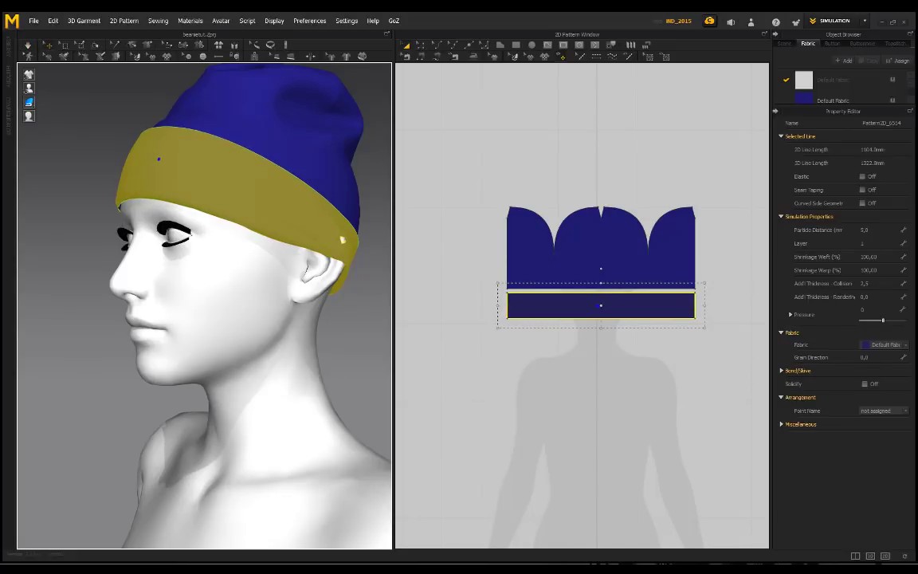
Solidify the brim pattern and restart the simulation
right_click(567, 307)
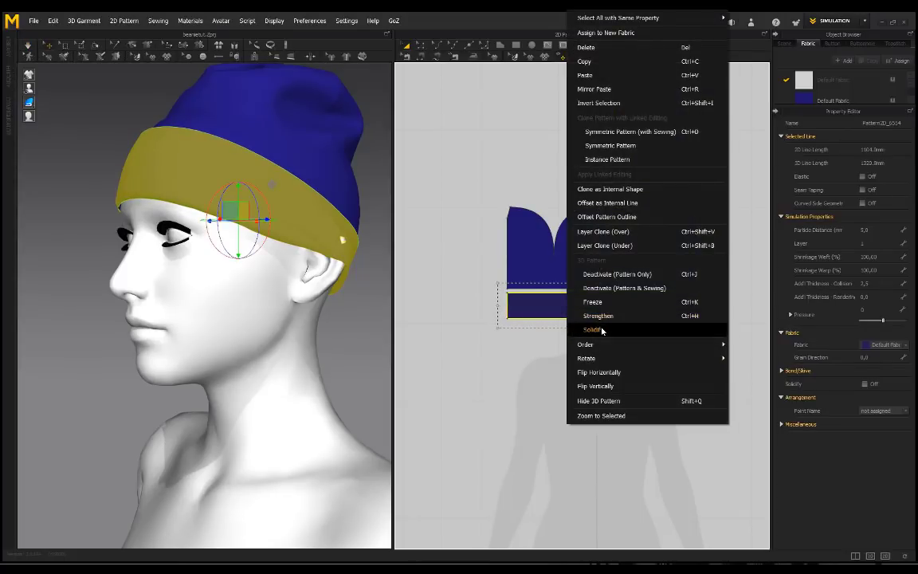
left_click(594, 330)
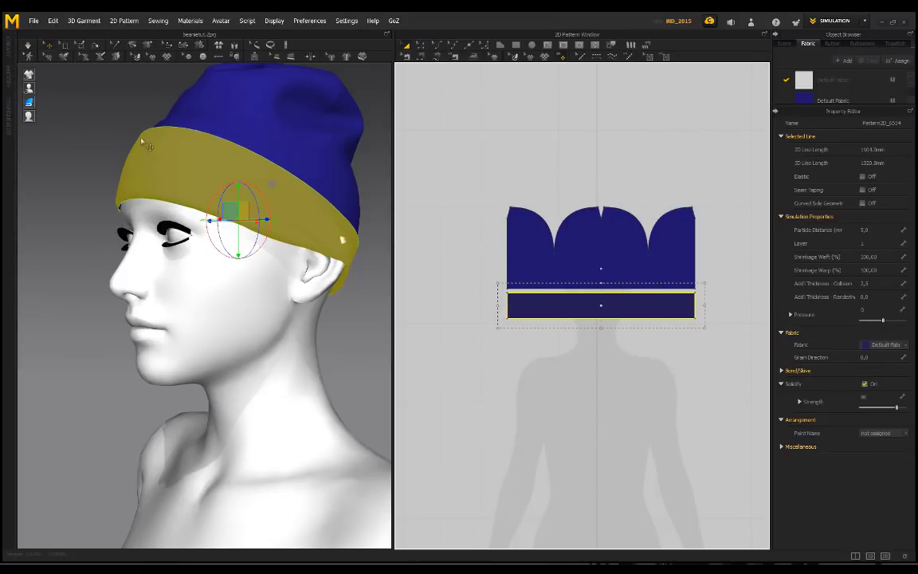
right_click_drag(175, 181, 148, 203)
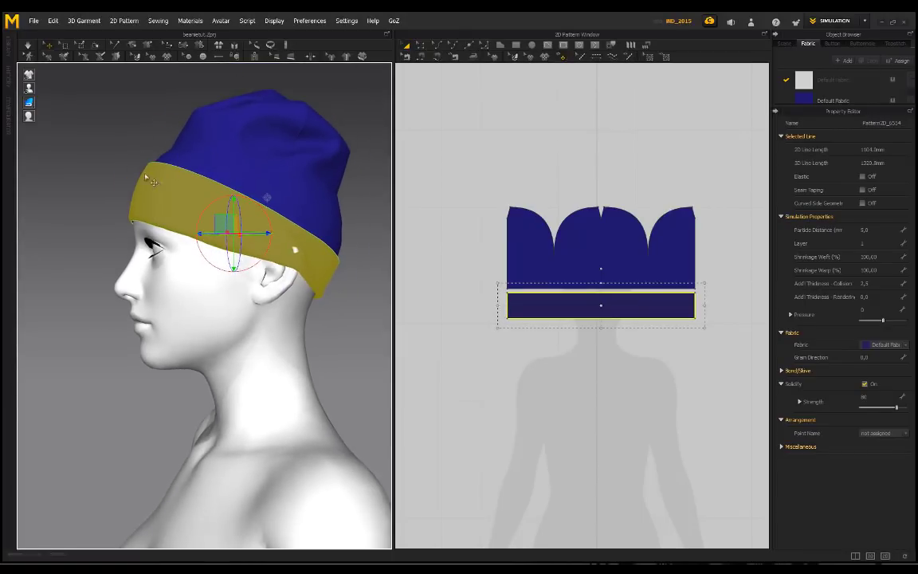
right_click_drag(85, 153, 315, 203)
scroll(323, 209, "down", 1)
key("space")
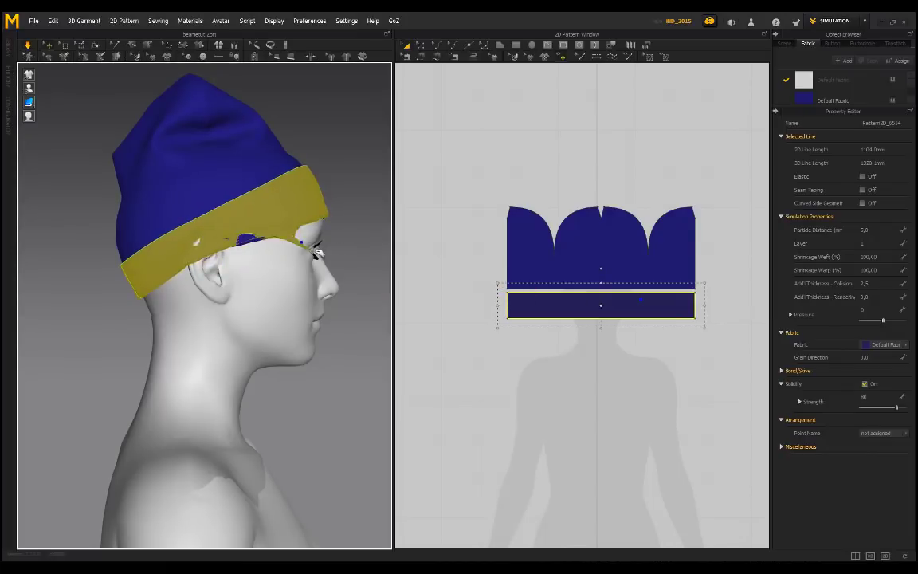
Pull the solidified brim outward and down around the right ear, working from the front and the back
left_click(349, 244)
right_click_drag(349, 244, 248, 240)
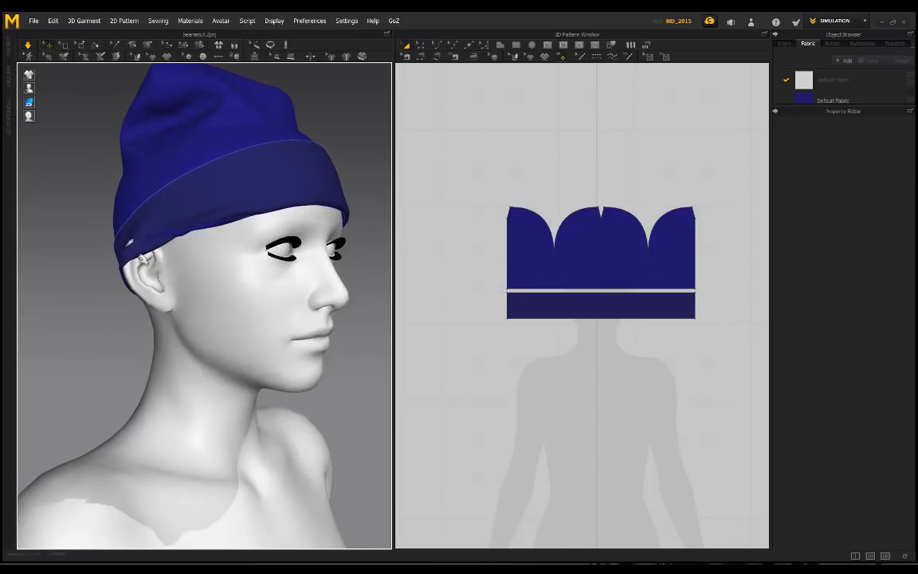
right_click_drag(142, 257, 111, 241)
left_click_drag(129, 233, 67, 309)
left_click(126, 308)
right_click_drag(125, 308, 231, 300)
left_click_drag(324, 269, 403, 354)
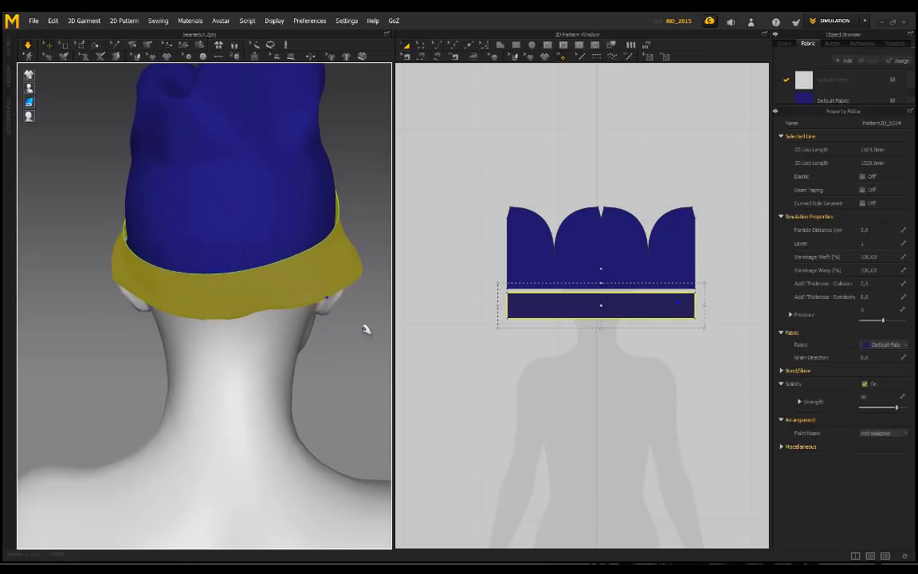
left_click(360, 329)
Tug the brim's folded edge outward behind the right ear toward the back of the head
right_click_drag(350, 329, 223, 319)
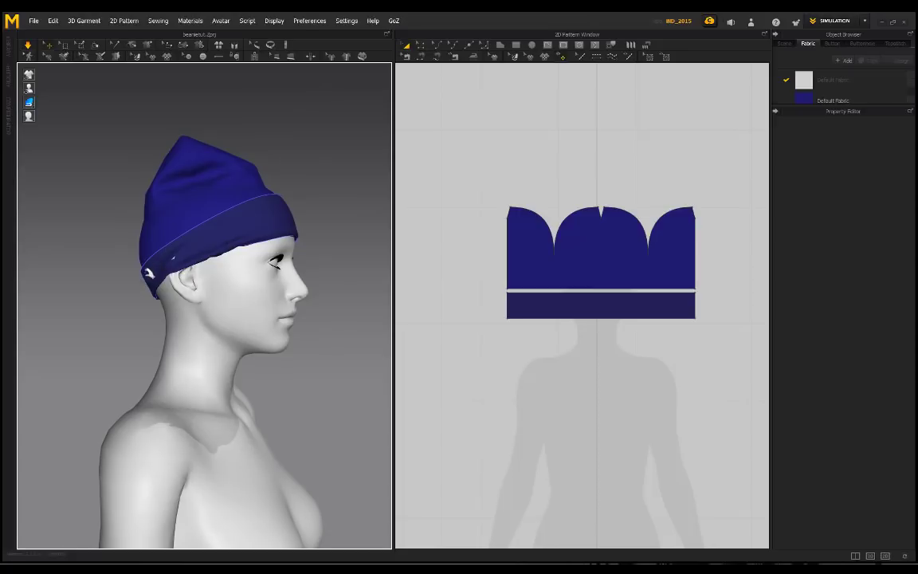
left_click(148, 273)
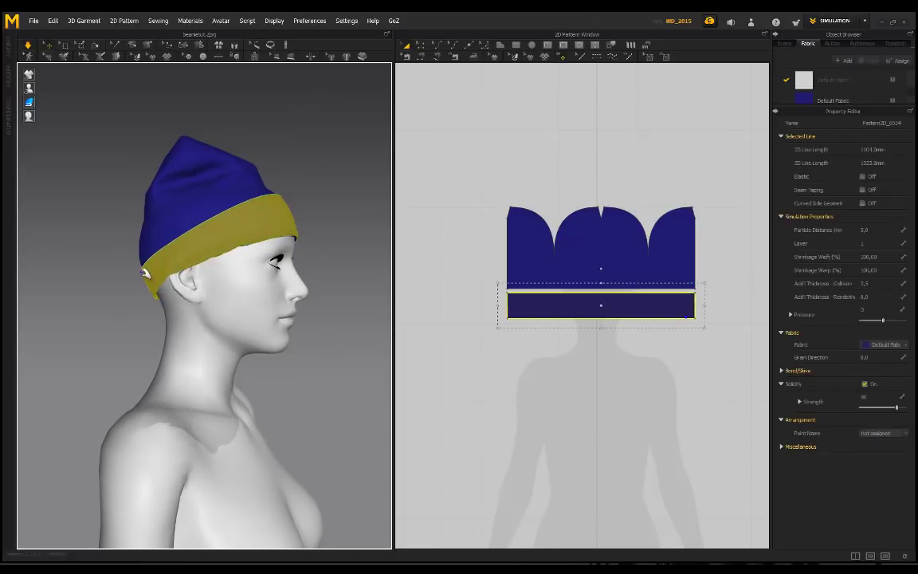
left_click(301, 182)
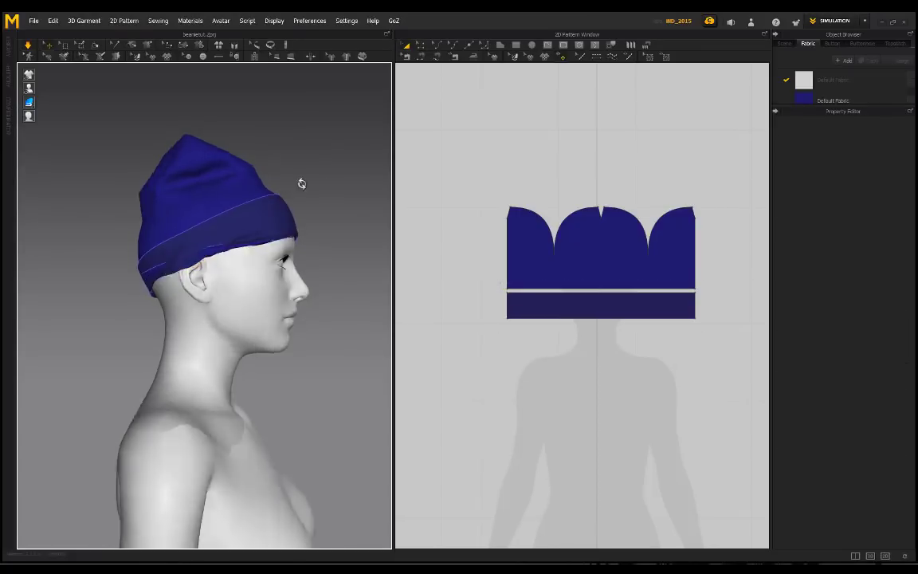
right_click_drag(301, 184, 292, 273)
left_click_drag(304, 289, 357, 340)
left_click(340, 329)
right_click_drag(340, 329, 312, 270)
left_click_drag(312, 269, 400, 378)
left_click(353, 327)
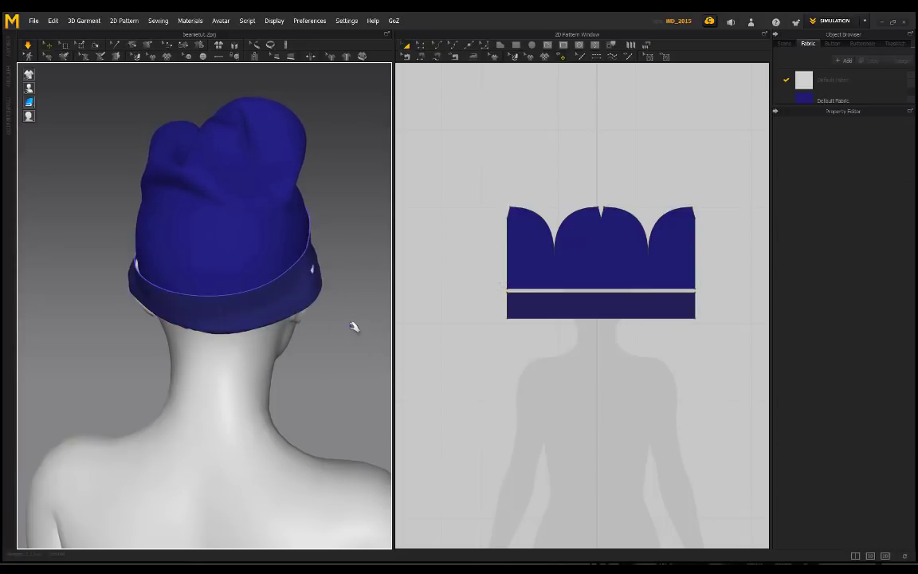
Pull the beanie's edge outward at the right ear and beside the right temple
right_click_drag(353, 325, 152, 280)
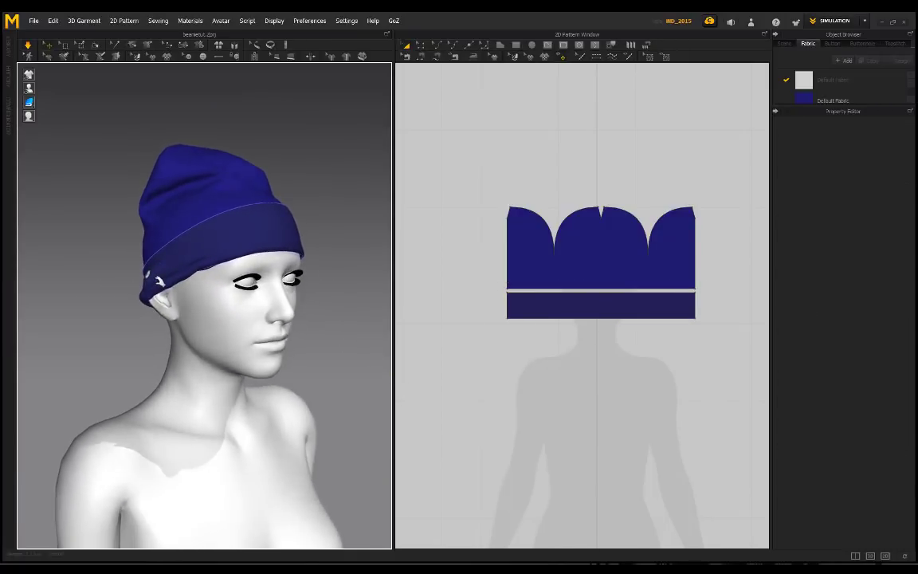
left_click_drag(155, 281, 101, 297)
left_click(302, 326)
right_click_drag(301, 326, 273, 254)
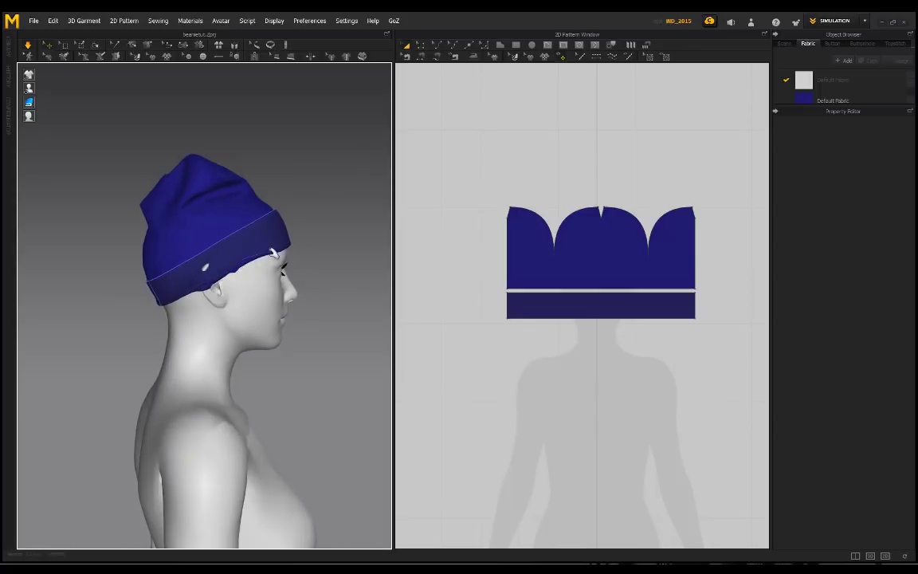
left_click_drag(285, 275, 308, 292)
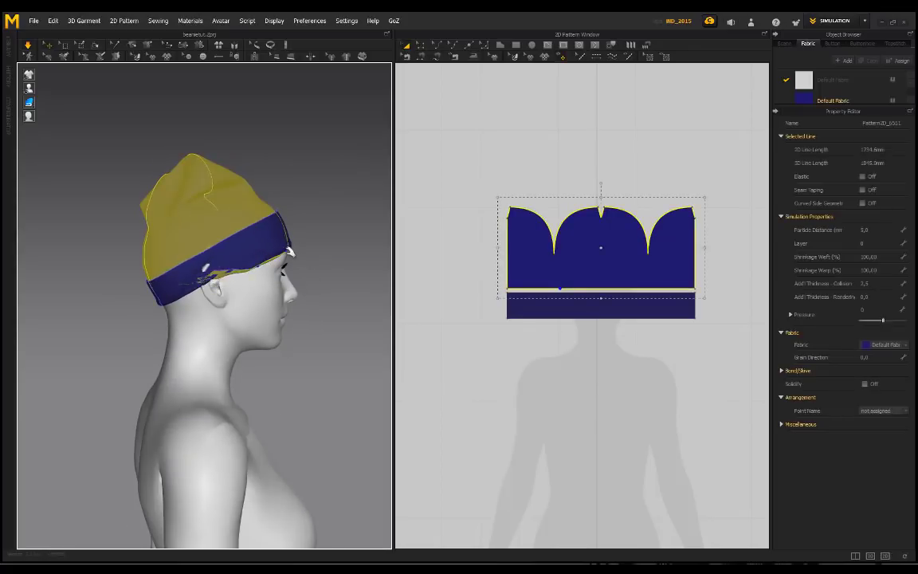
left_click_drag(284, 253, 340, 287)
left_click(335, 299)
Straighten the brim behind the right ear by pulling its upper and lower edges outward and downward
right_click_drag(312, 310, 348, 320)
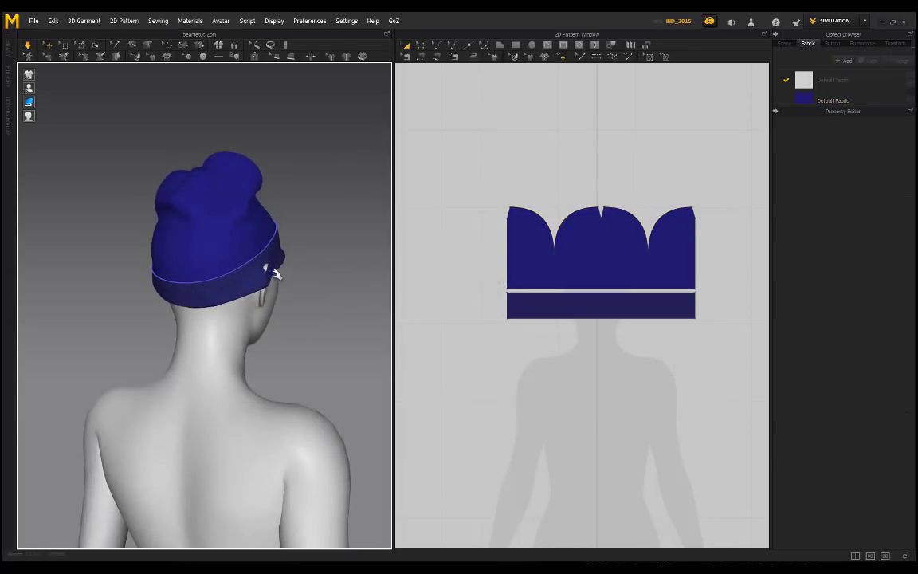
left_click_drag(273, 274, 321, 318)
left_click(335, 301)
right_click_drag(329, 293, 338, 275)
left_click_drag(276, 262, 326, 265)
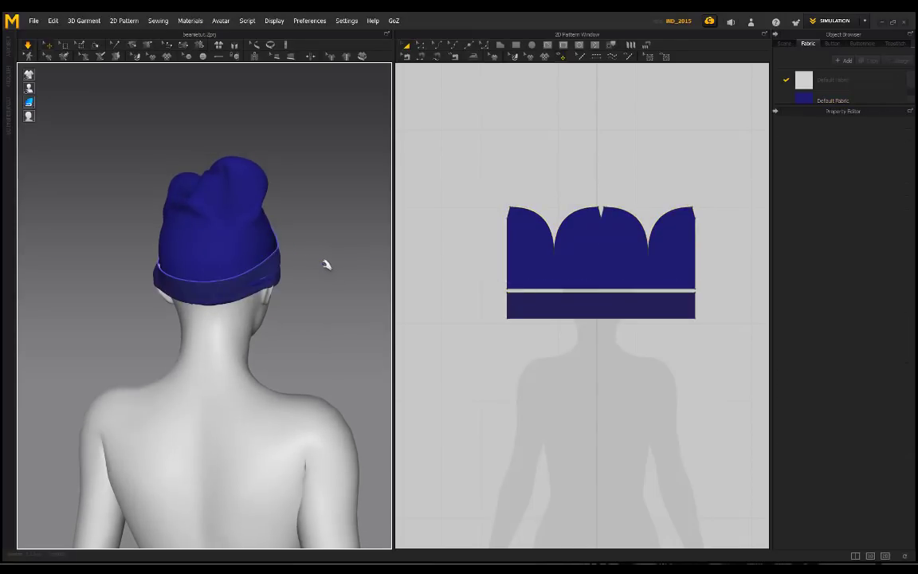
left_click_drag(270, 283, 323, 290)
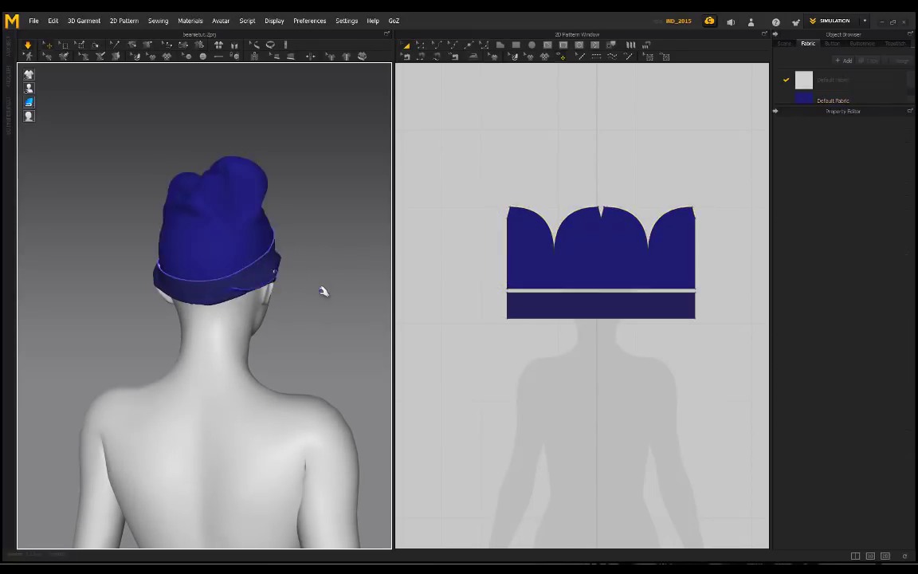
left_click_drag(243, 288, 249, 310)
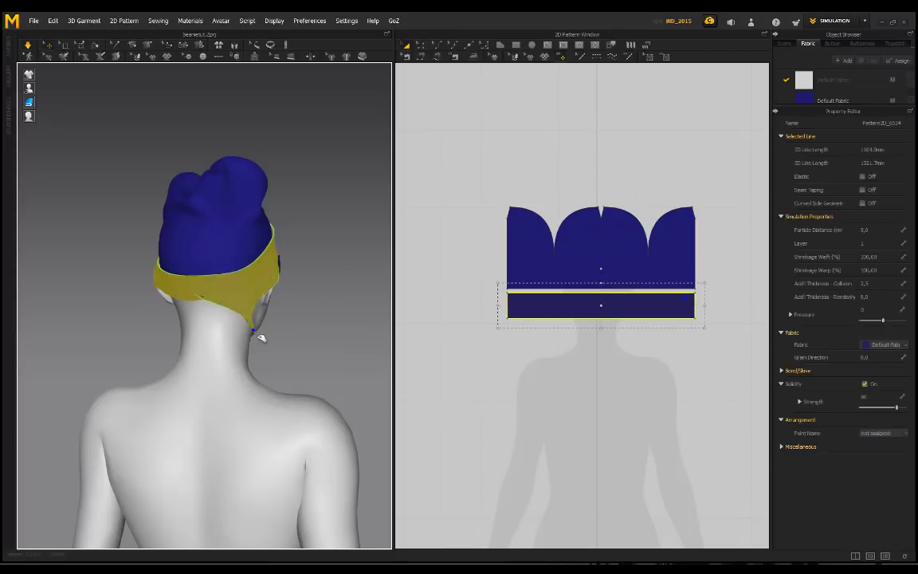
left_click(304, 321)
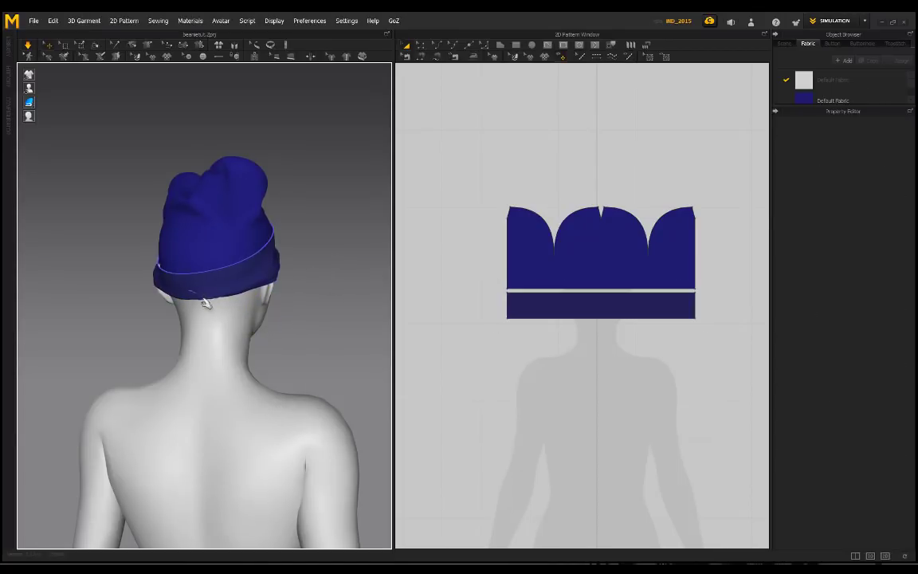
Pull the brim down at the nape and outward at the back of the head
left_click_drag(204, 301, 209, 341)
left_click(125, 318)
right_click_drag(125, 318, 255, 307)
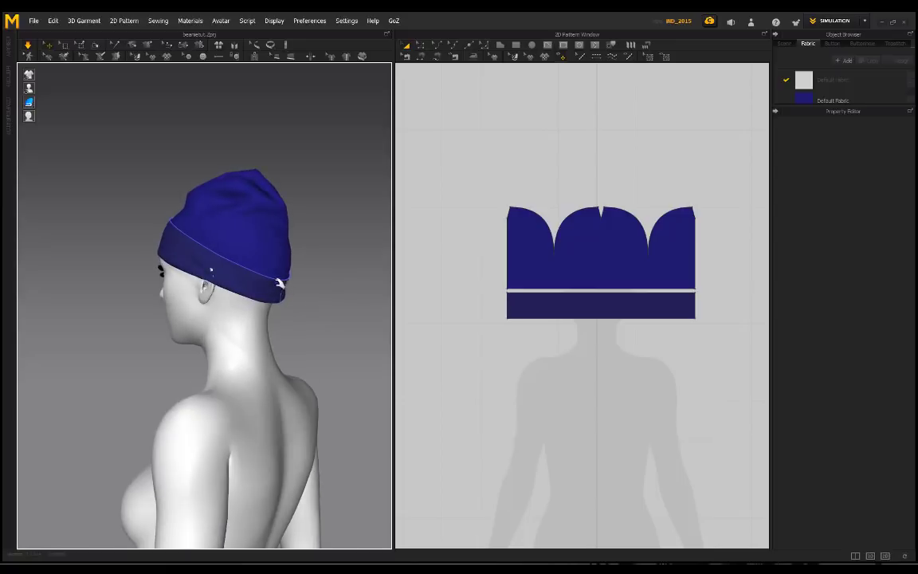
left_click_drag(280, 284, 310, 262)
left_click(323, 254)
right_click_drag(321, 250, 349, 240)
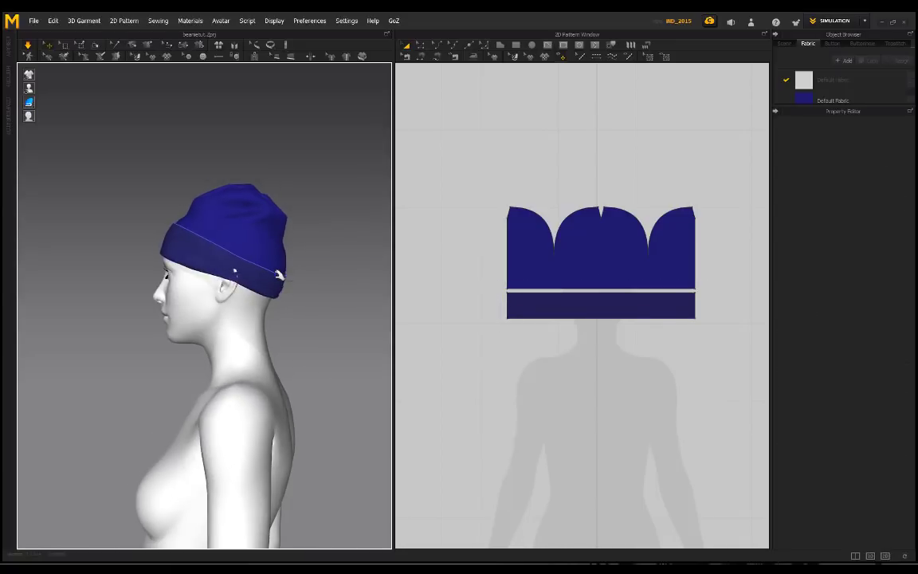
Lift the brim at the back left of the head and pull its lower edge down
left_click_drag(280, 275, 306, 253)
left_click(312, 265)
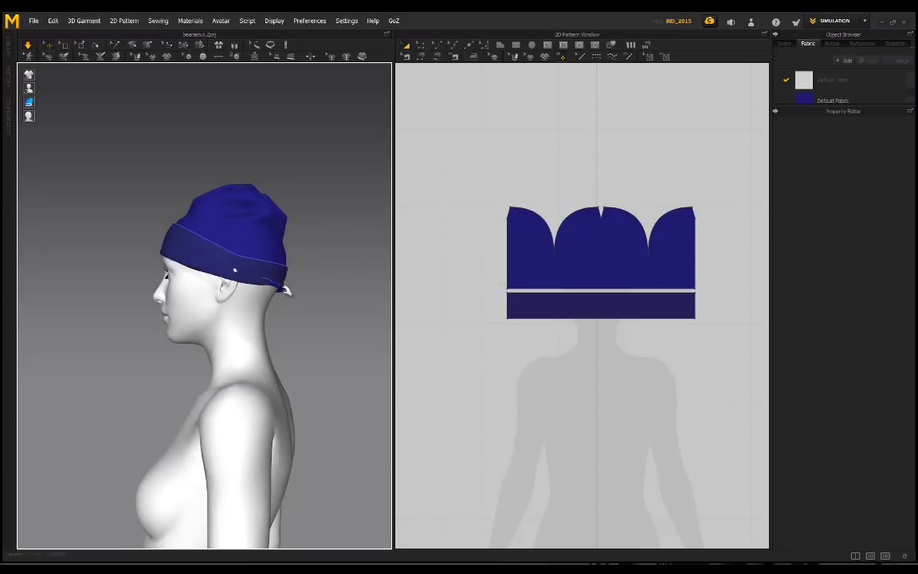
left_click_drag(283, 286, 297, 336)
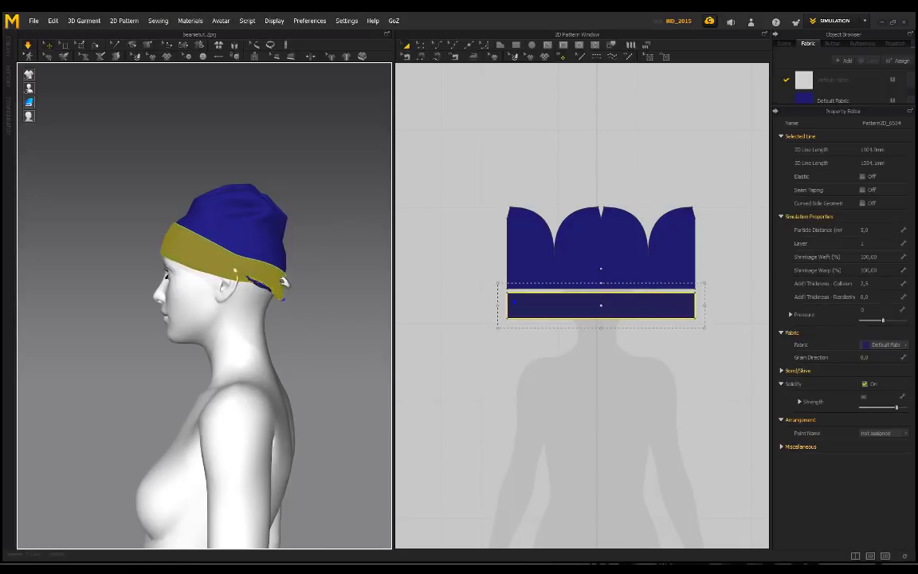
left_click_drag(331, 275, 307, 271)
right_click_drag(307, 274, 223, 300)
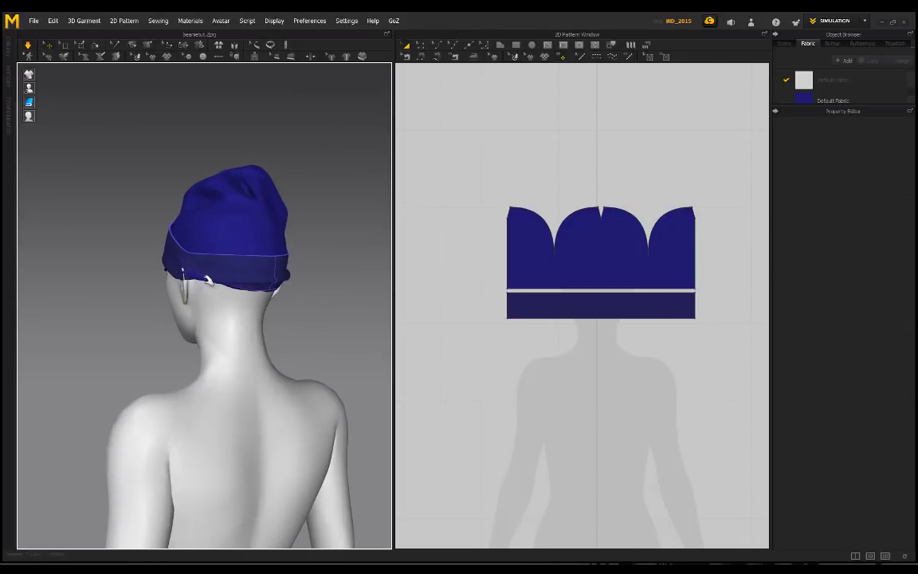
Pull the brim's lower edge outward and down behind the left ear
left_click_drag(190, 284, 133, 341)
left_click(321, 239)
left_click_drag(188, 282, 132, 330)
left_click(319, 243)
right_click_drag(319, 243, 380, 222)
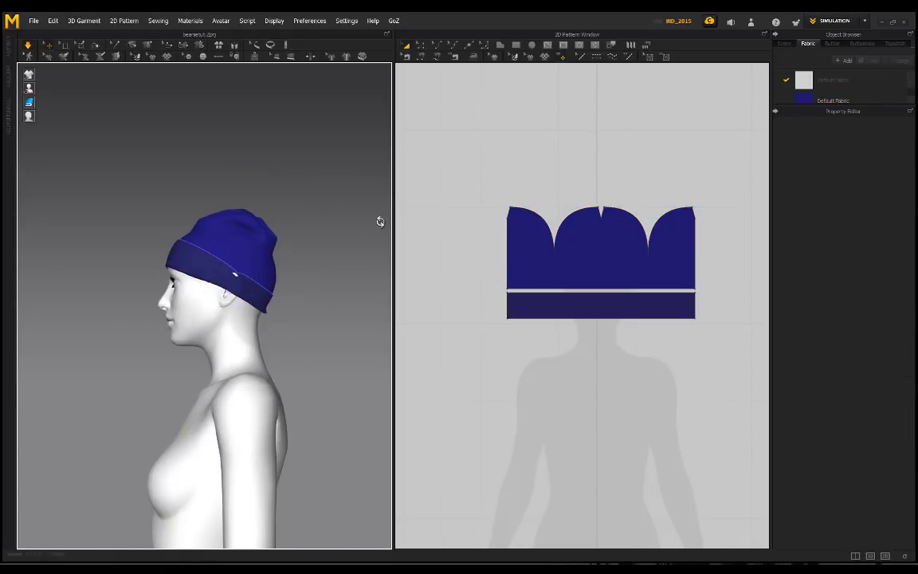
Pull the brim outward above the left ear and away from the nape
left_click_drag(248, 279, 284, 257)
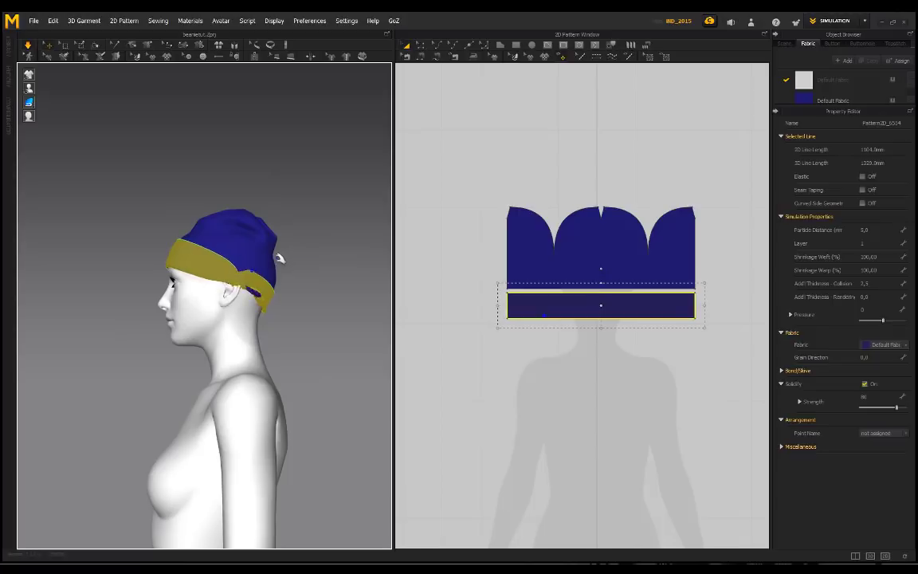
left_click(284, 272)
left_click_drag(267, 299, 302, 298)
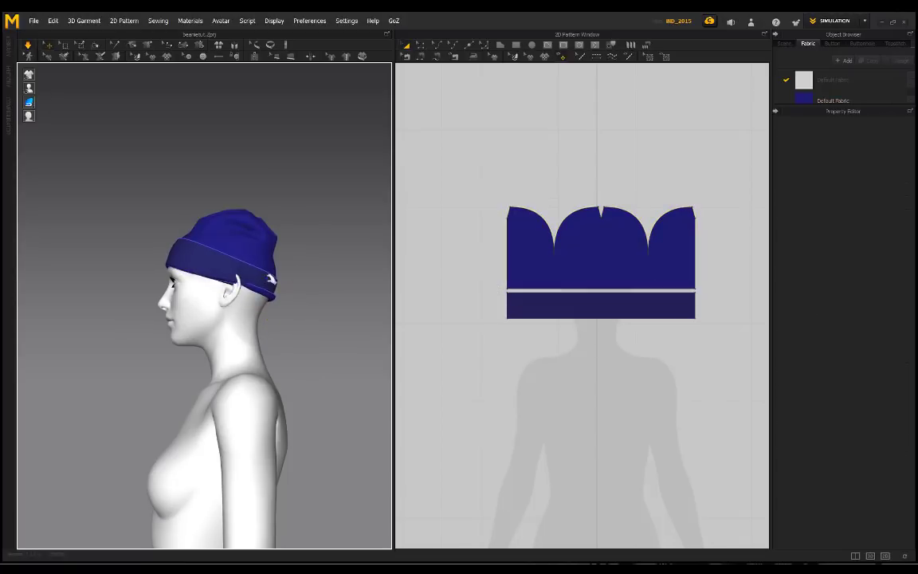
Examine the brim's drape around the head and the Genesis3Female avatar's skin offset and friction settings
right_click_drag(272, 280, 315, 311)
scroll(315, 311, "up", 4)
middle_click_drag(322, 298, 307, 307)
scroll(307, 306, "up", 1)
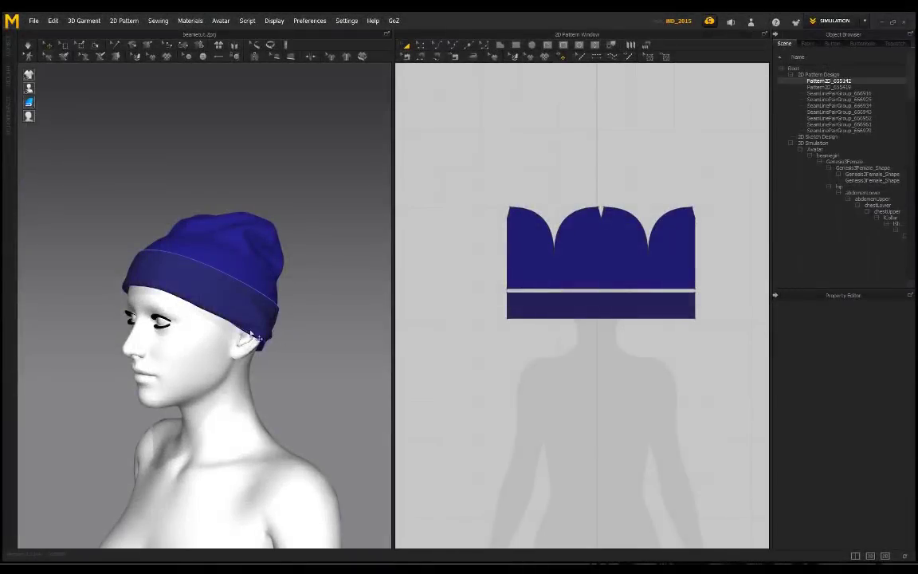
right_click_drag(287, 358, 241, 315)
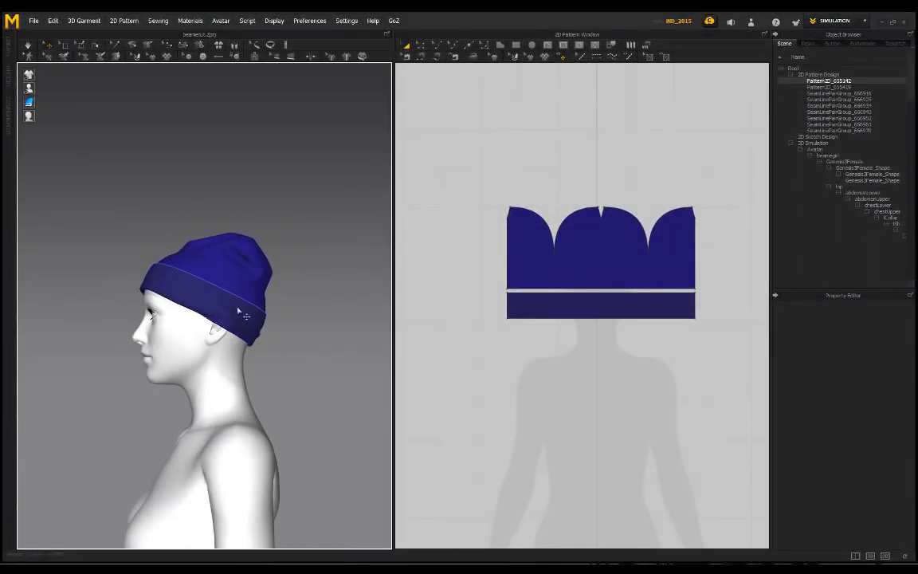
left_click(844, 162)
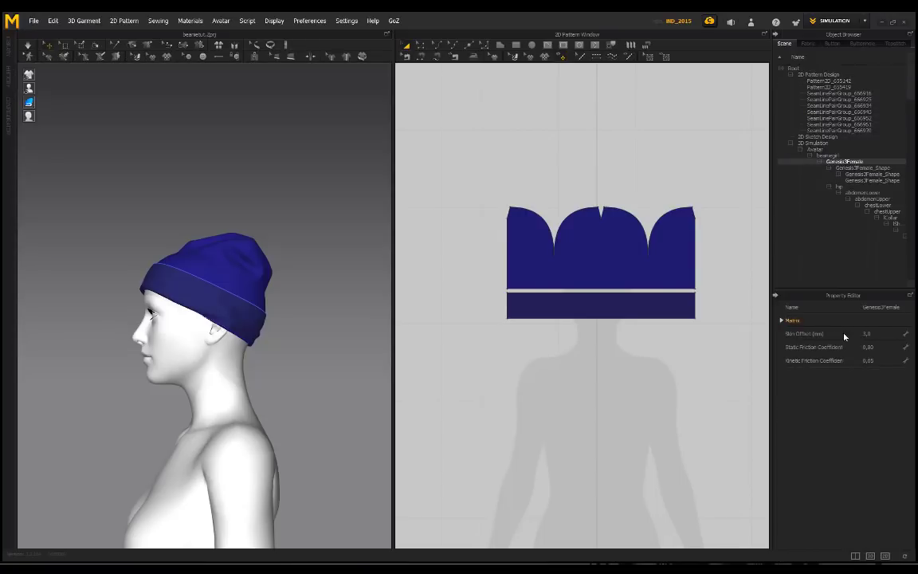
scroll(231, 310, "up", 3)
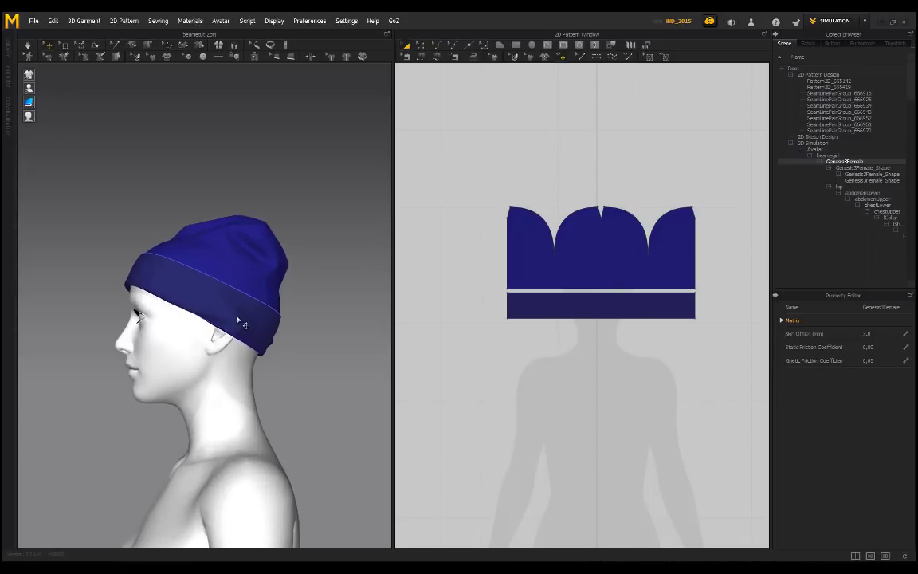
right_click_drag(240, 321, 278, 339)
scroll(309, 252, "up", 3)
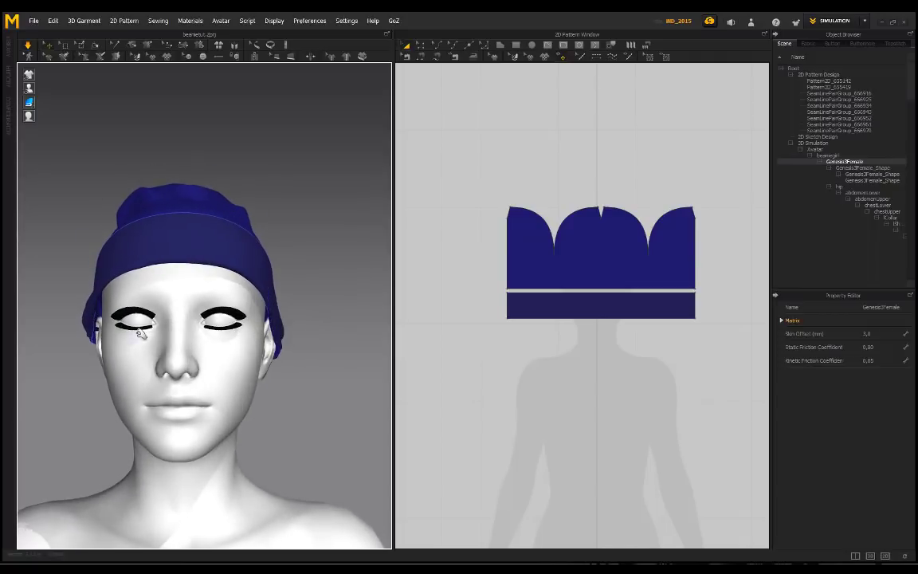
Pull the simulated brim outward and down behind the right ear
right_click_drag(140, 333, 113, 364)
left_click_drag(77, 331, 9, 412)
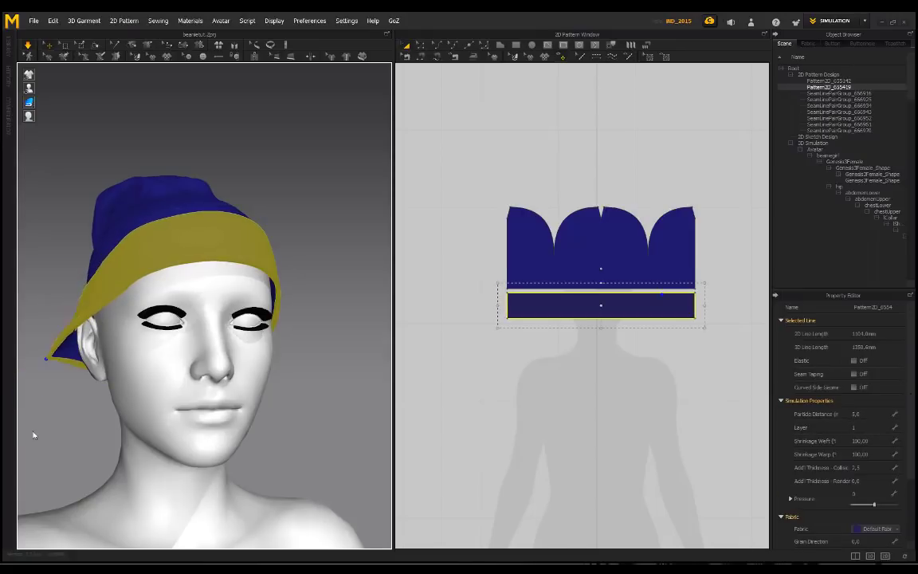
left_click(231, 150)
right_click_drag(231, 150, 343, 188)
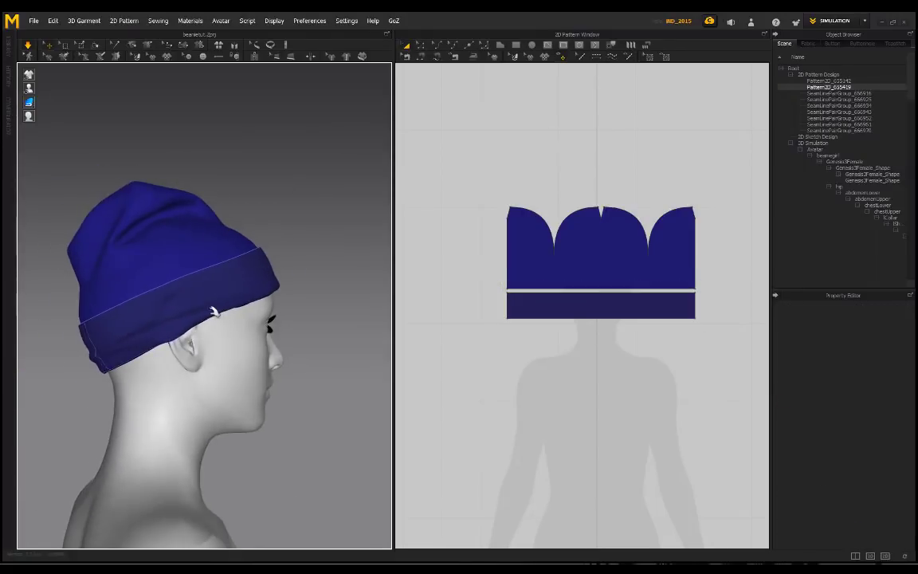
Pull the brim's lower edge downward in front of the right ear and check the left side
left_click_drag(210, 309, 239, 355)
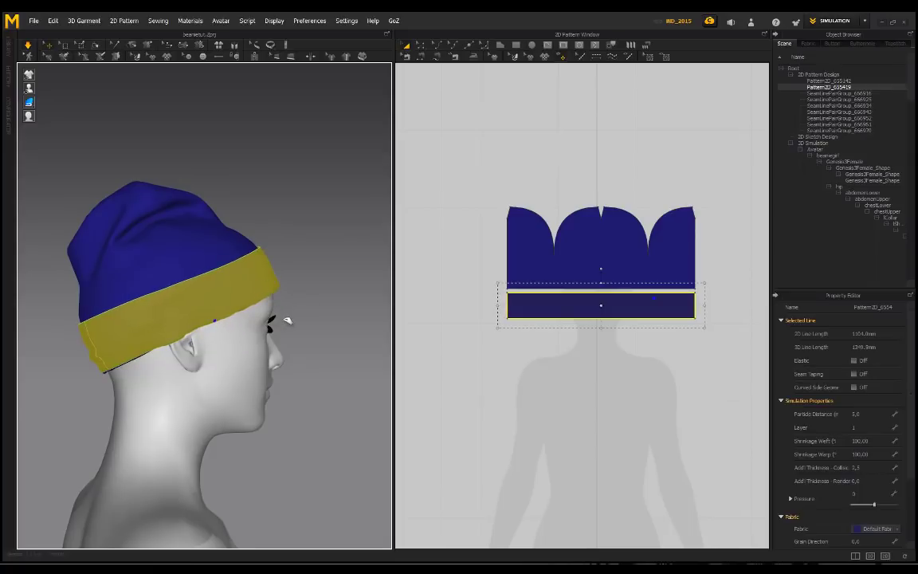
left_click(327, 265)
scroll(328, 264, "down", 2)
right_click_drag(328, 265, 208, 247)
right_click_drag(135, 233, 98, 249)
scroll(178, 305, "up", 4)
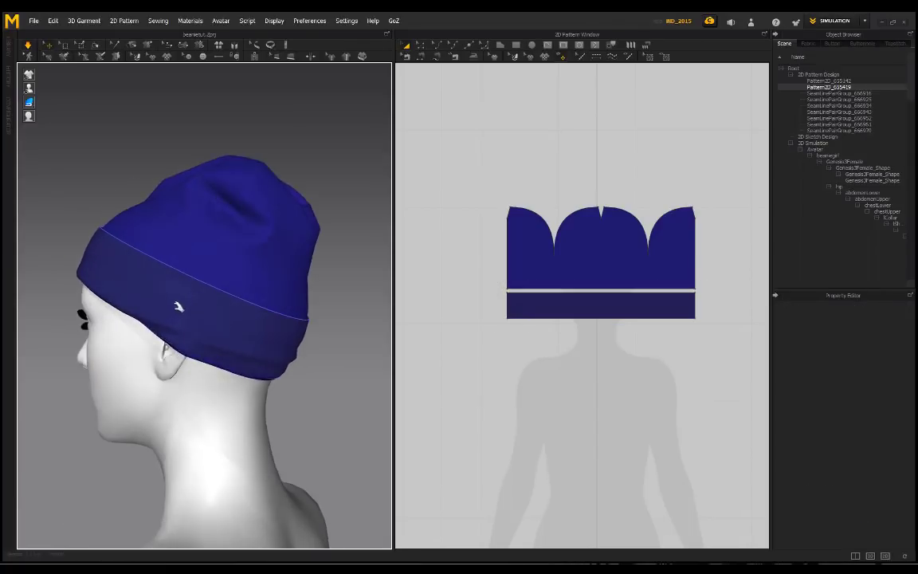
Pull the brim's lower edge straight down behind the right ear
right_click_drag(164, 309, 280, 333)
scroll(282, 333, "up", 2)
scroll(269, 357, "down", 4)
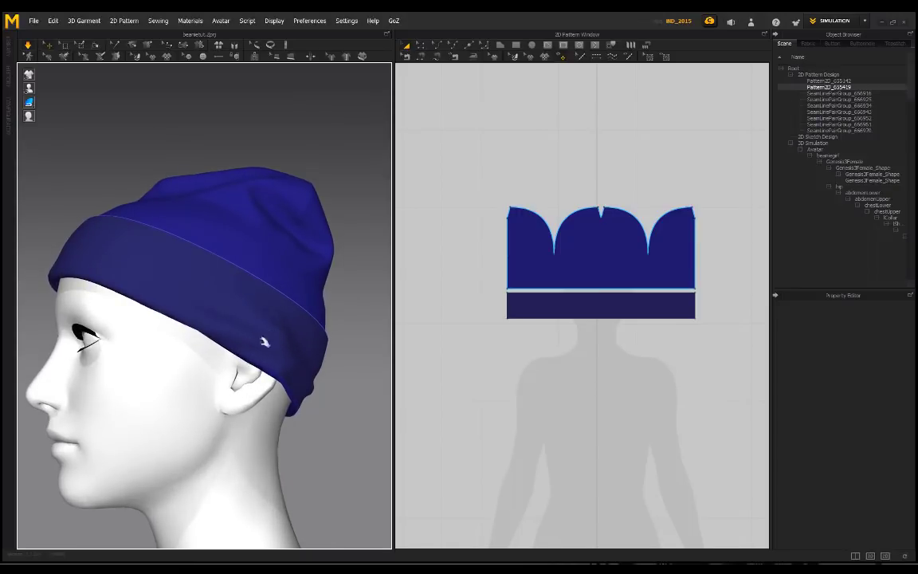
right_click_drag(265, 343, 293, 362)
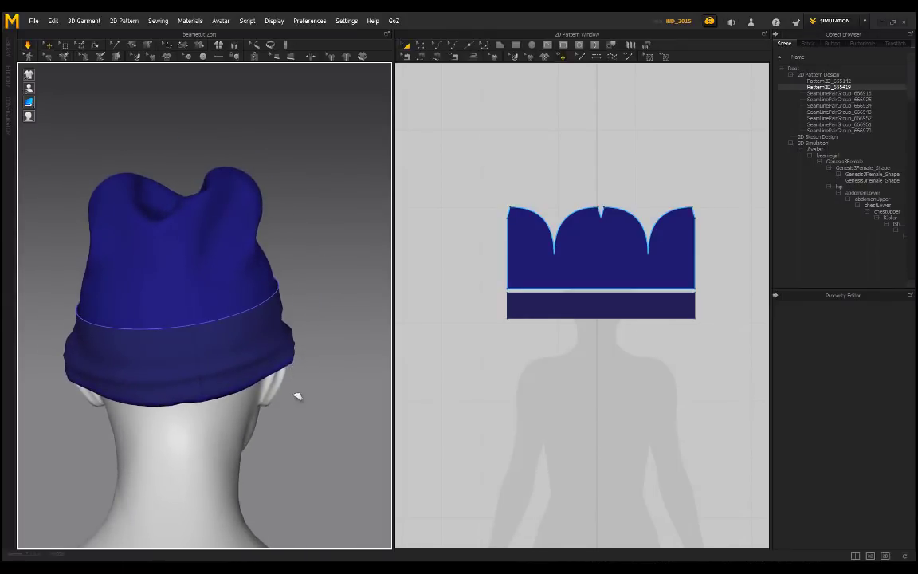
left_click_drag(283, 370, 292, 472)
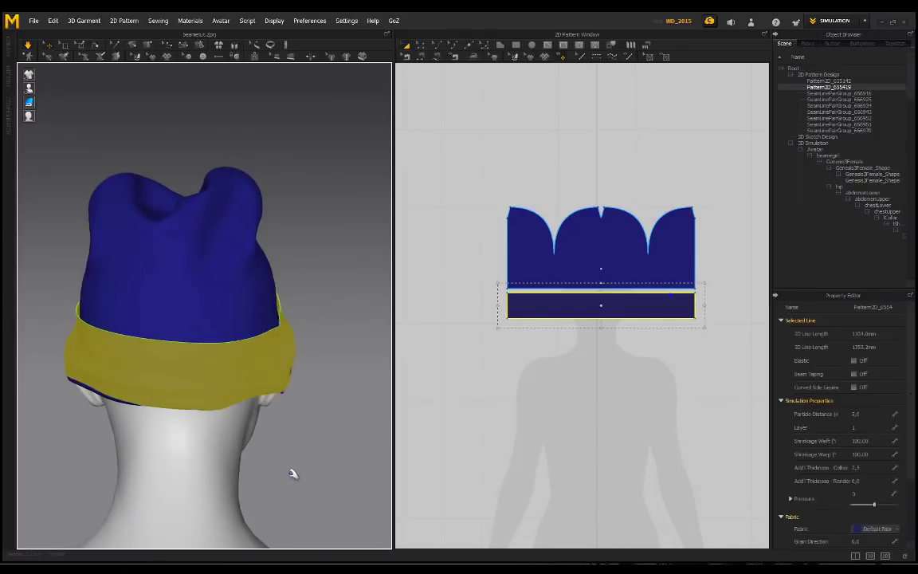
left_click(320, 420)
Pull the crown's lower edge down from under the brim at the nape
right_click_drag(319, 419, 130, 335)
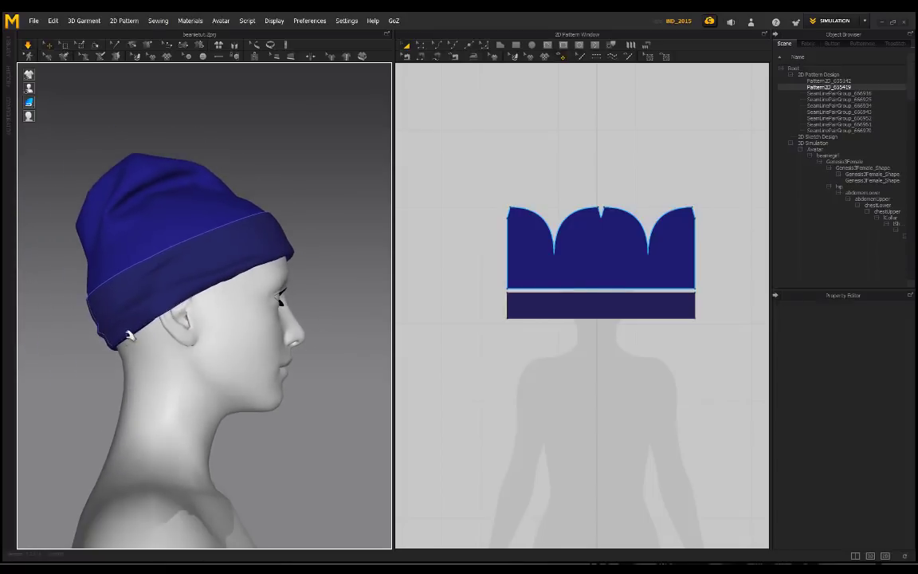
left_click_drag(107, 336, 118, 387)
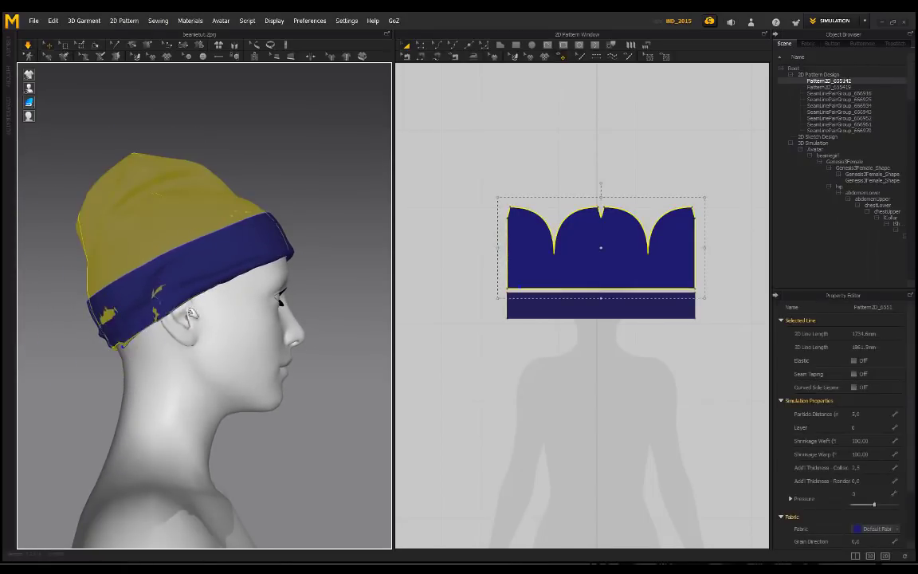
left_click(351, 298)
Pull the brim's lower edge forward above the right temple
scroll(263, 306, "down", 1)
right_click_drag(263, 305, 257, 272)
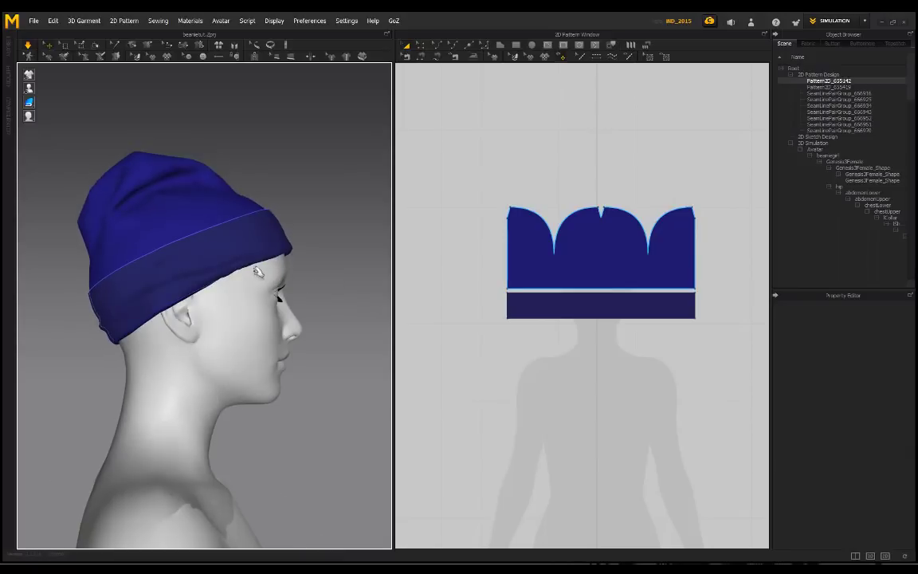
left_click_drag(252, 261, 294, 259)
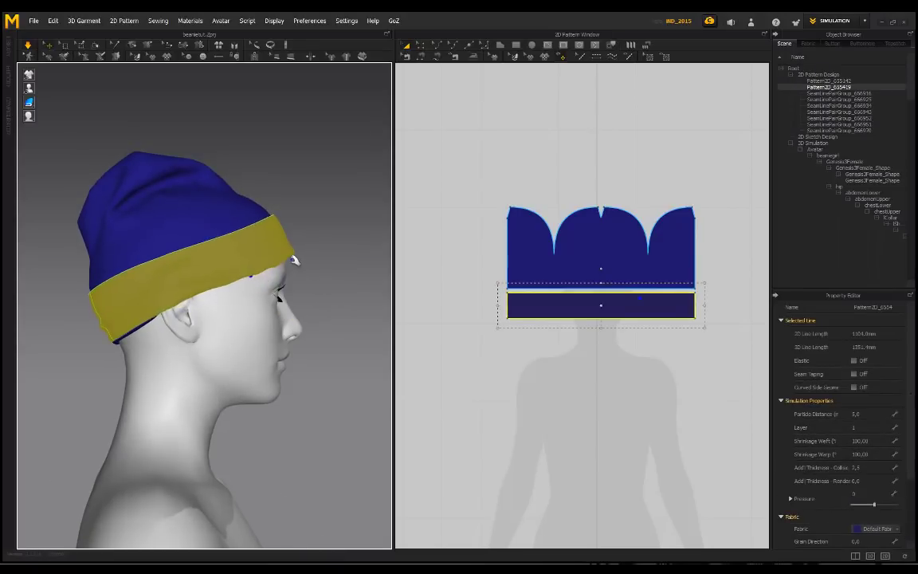
left_click(303, 227)
scroll(305, 250, "down", 3)
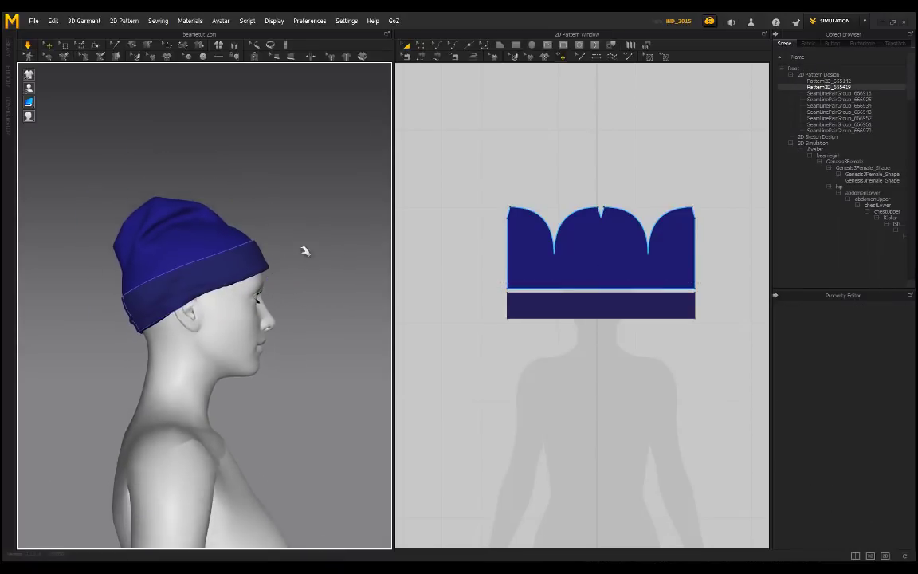
Examine the simulated beanie's fit from the front, both sides and the back of the head
right_click_drag(305, 250, 223, 251)
left_click(151, 253)
left_click(263, 223)
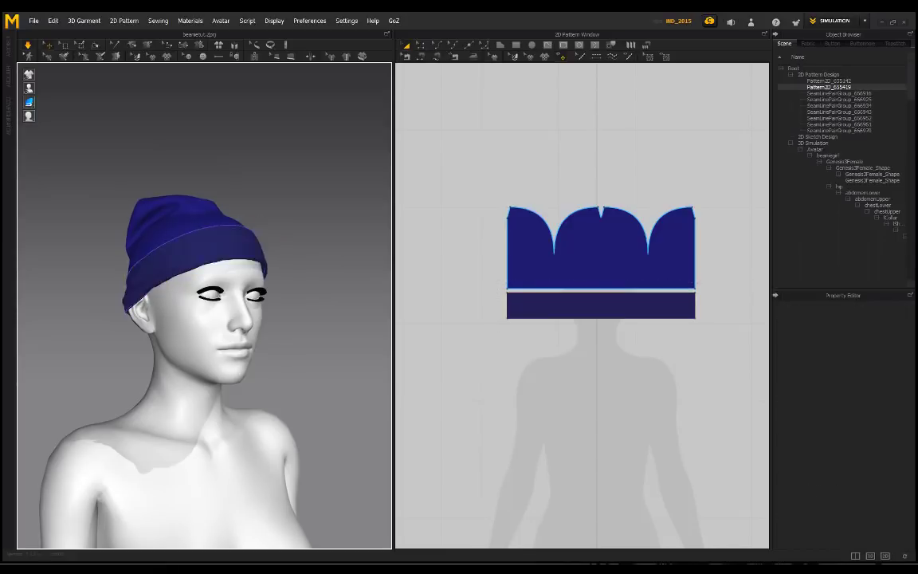
right_click_drag(264, 223, 161, 217)
right_click_drag(92, 230, 271, 256)
right_click_drag(111, 259, 267, 254)
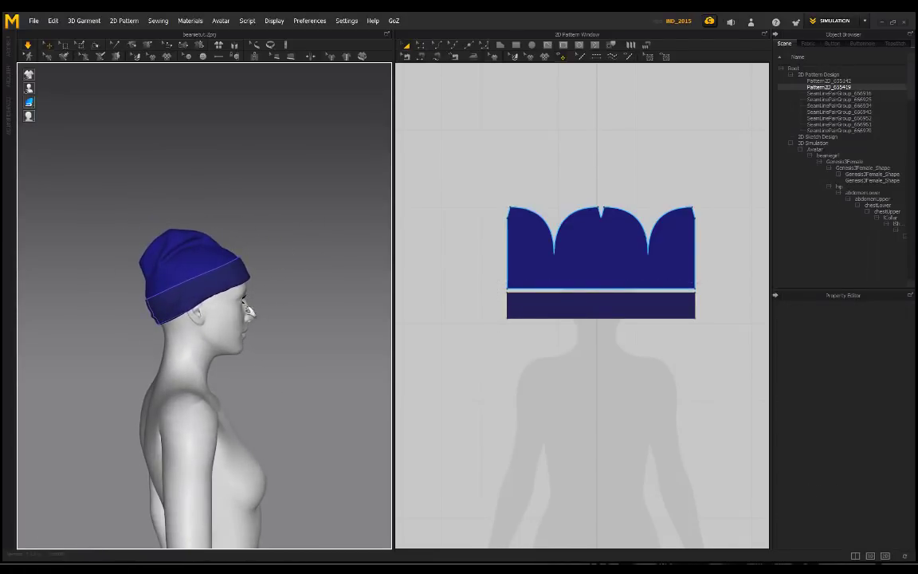
right_click_drag(249, 310, 156, 305)
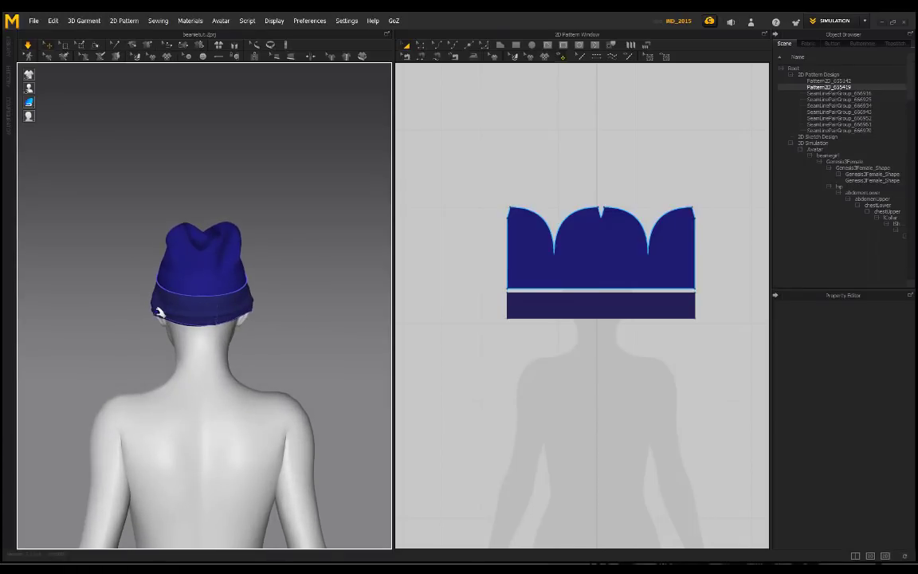
Pull the brim outward and up behind the right ear and at the nape
left_click(158, 310)
left_click_drag(252, 322, 268, 275)
right_click_drag(196, 276, 110, 272)
left_click_drag(267, 304, 292, 256)
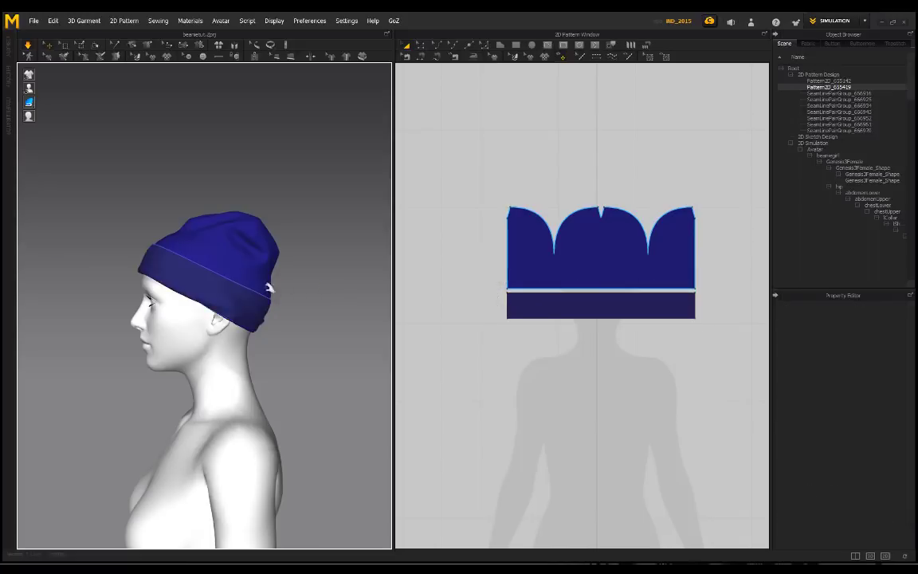
Pause the simulation and set the brim pattern's weft shrinkage to 130
right_click_drag(143, 256, 235, 251)
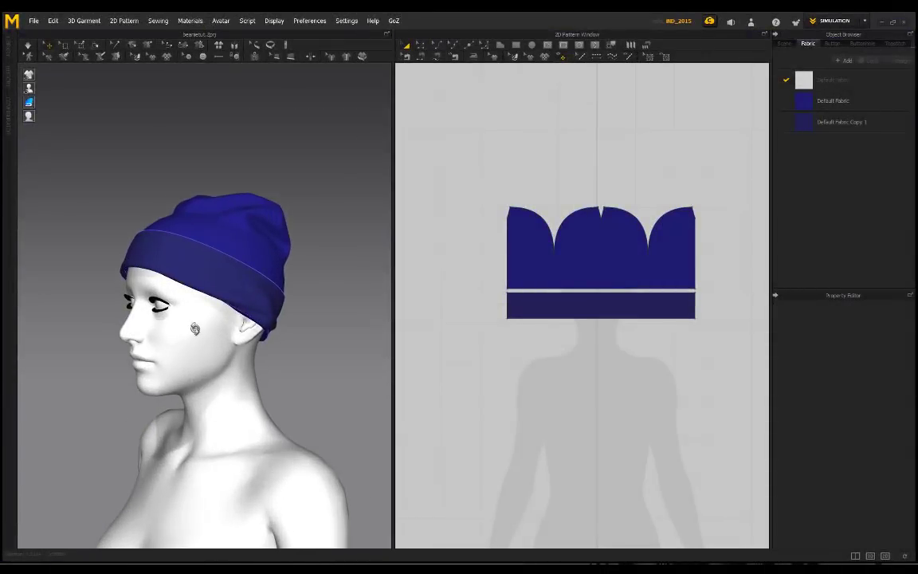
right_click_drag(195, 329, 289, 319)
right_click_drag(151, 327, 257, 328)
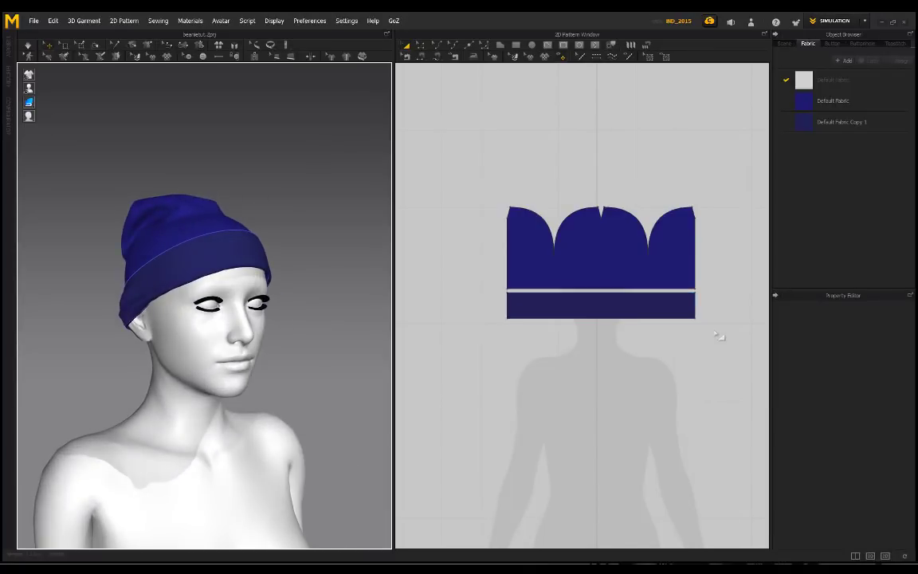
left_click_drag(719, 336, 497, 192)
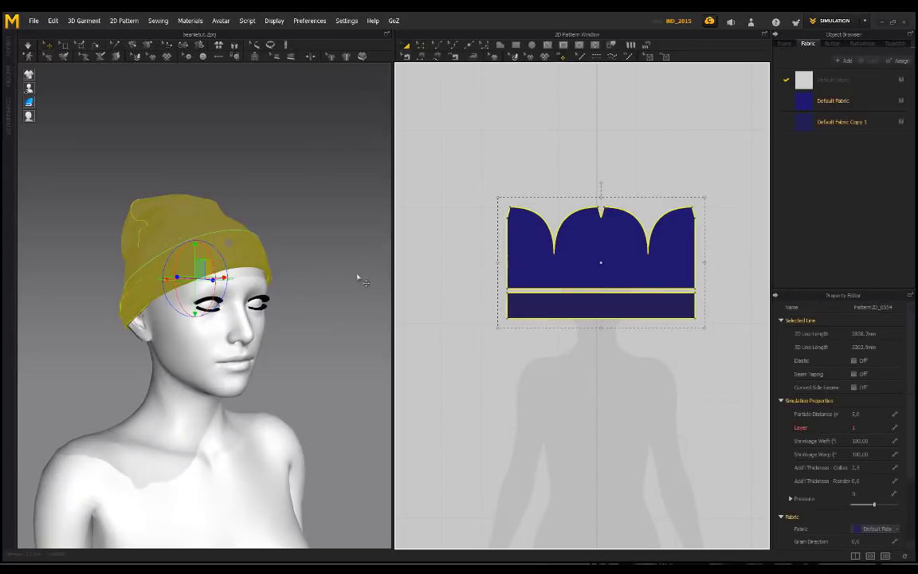
left_click(604, 378)
left_click(583, 306)
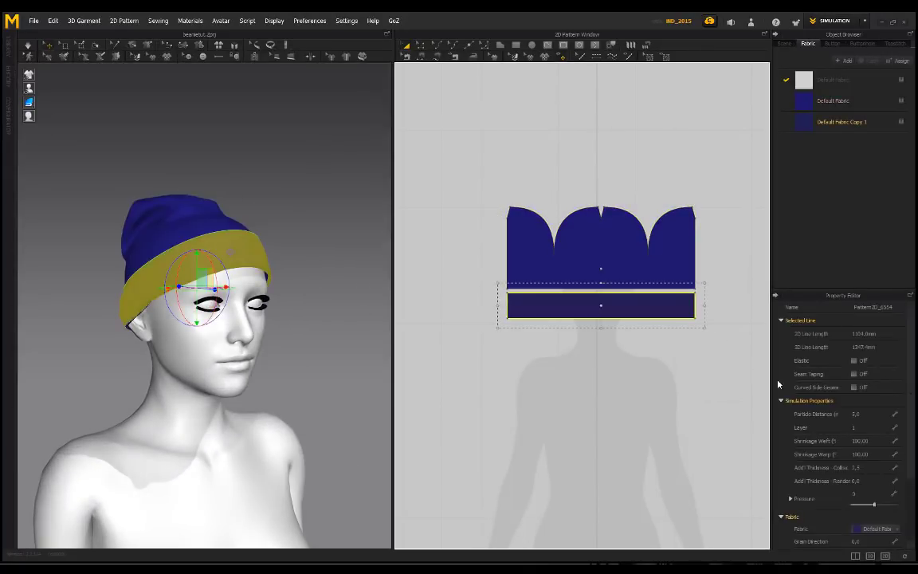
left_click(860, 441)
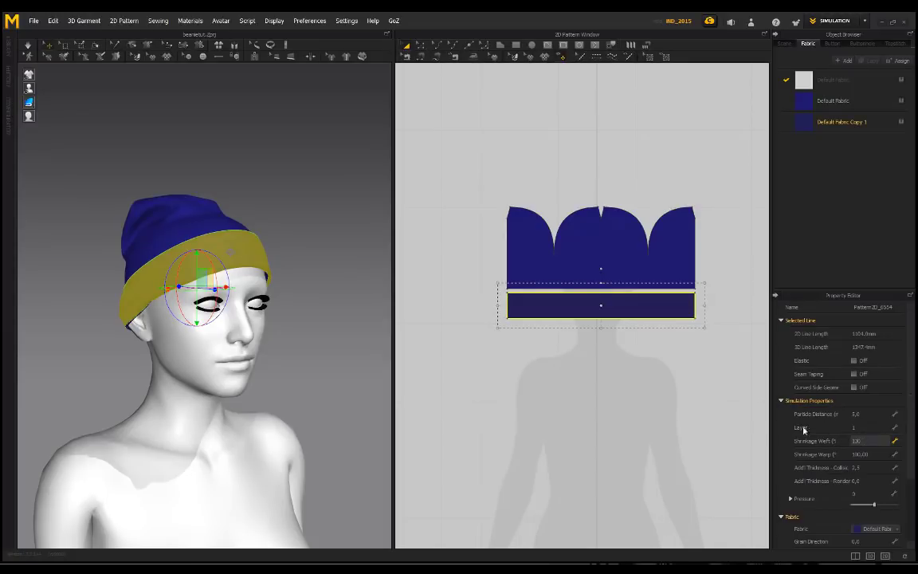
key("Return")
Set the brim pattern's warp shrinkage to 110
scroll(233, 269, "up", 2)
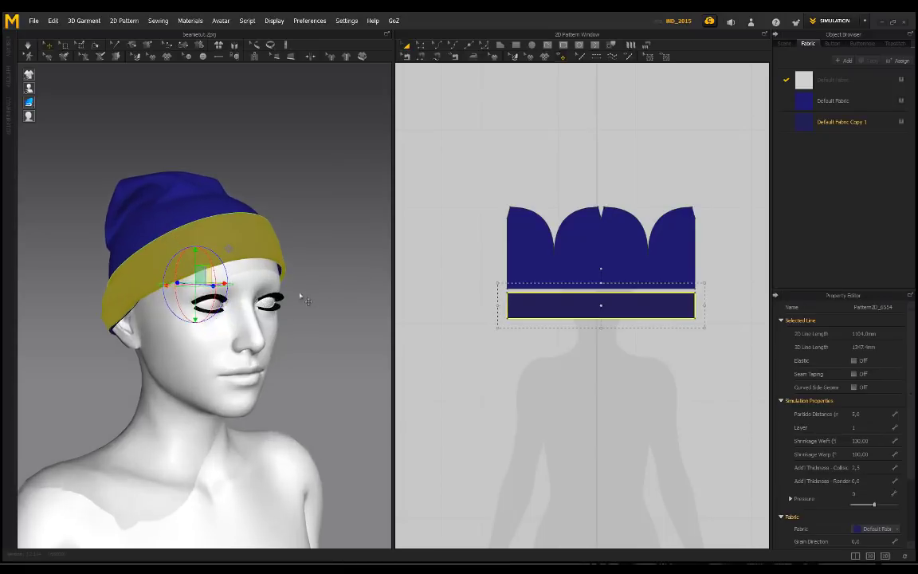
right_click_drag(299, 295, 207, 271)
right_click_drag(257, 243, 265, 321)
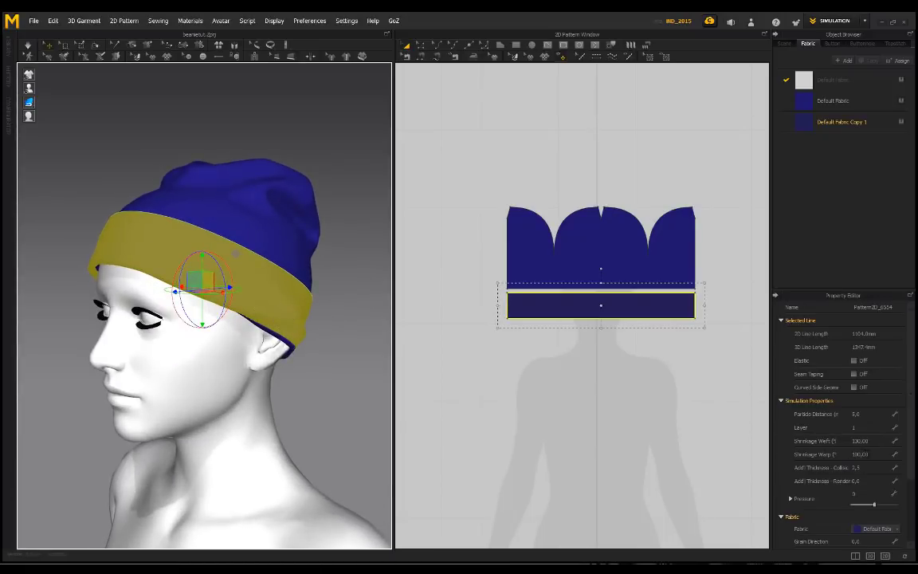
left_click(863, 454)
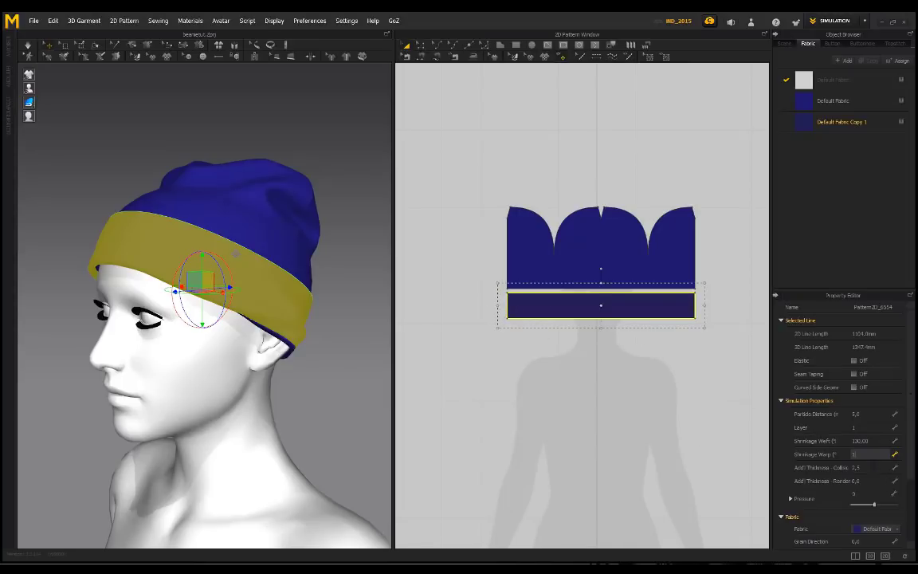
key("Return")
Resume the simulation and pull the brim's lower edge down at the left temple and near the left ear
right_click_drag(319, 327, 170, 349)
left_click_drag(135, 300, 121, 364)
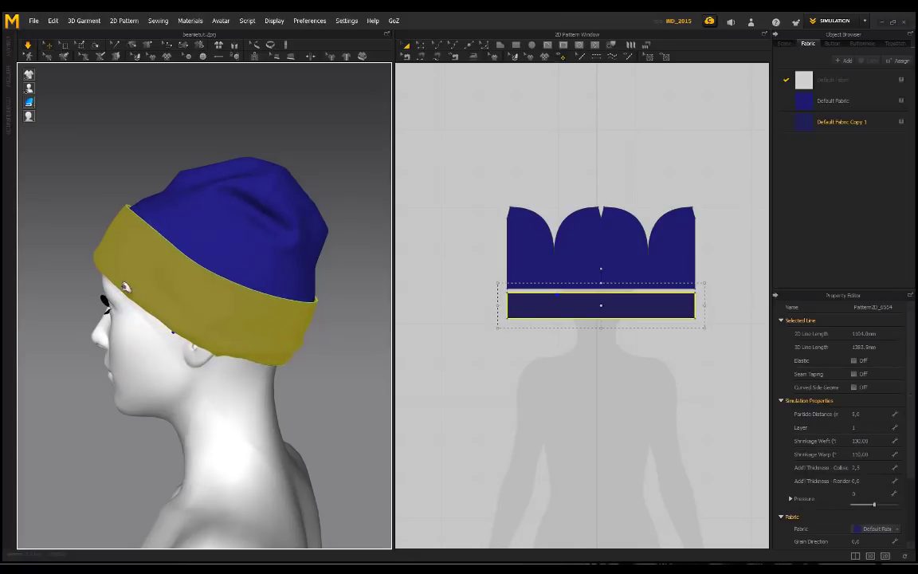
left_click(77, 190)
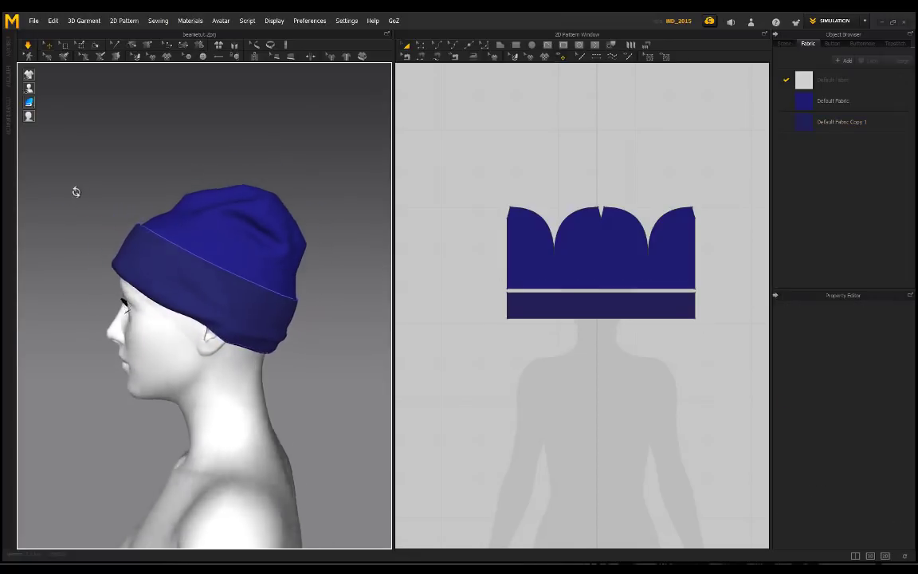
right_click_drag(77, 190, 246, 275)
left_click_drag(271, 320, 302, 372)
left_click(297, 365)
Pull the brim's lower edge down and forward at the right temple
right_click_drag(108, 219, 252, 219)
left_click(239, 303)
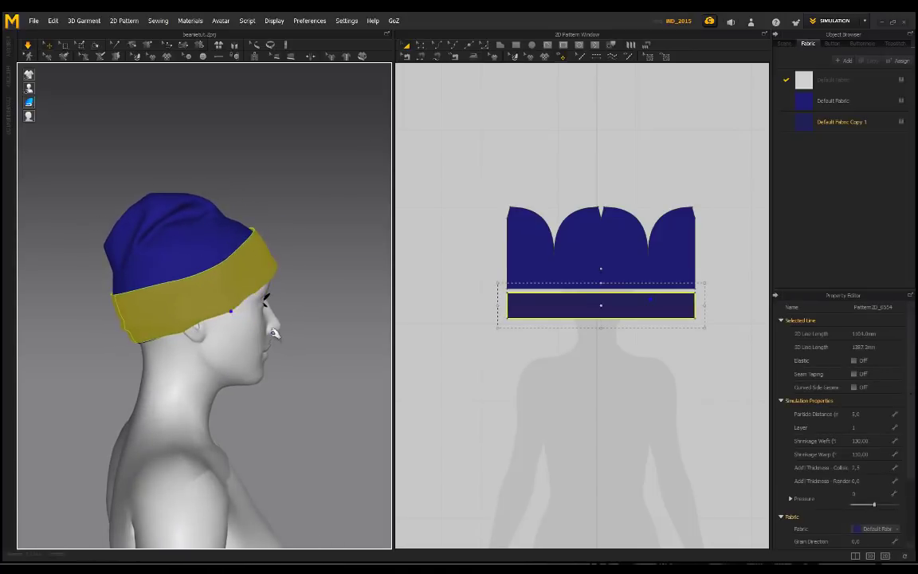
left_click(318, 274)
Examine the enlarged brim's drape over the right ear and around the rest of the head
right_click_drag(318, 274, 209, 276)
scroll(134, 302, "up", 3)
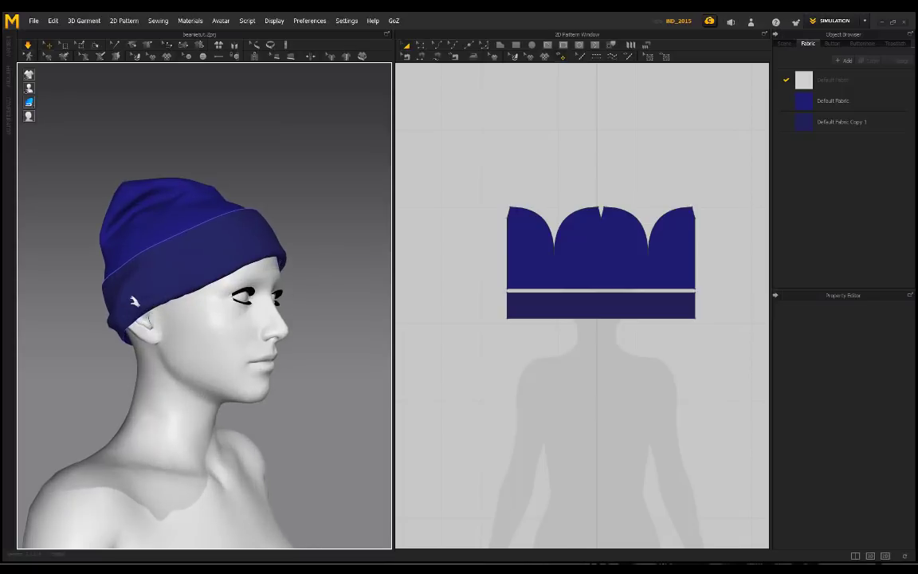
right_click_drag(137, 303, 92, 295)
scroll(104, 319, "down", 5)
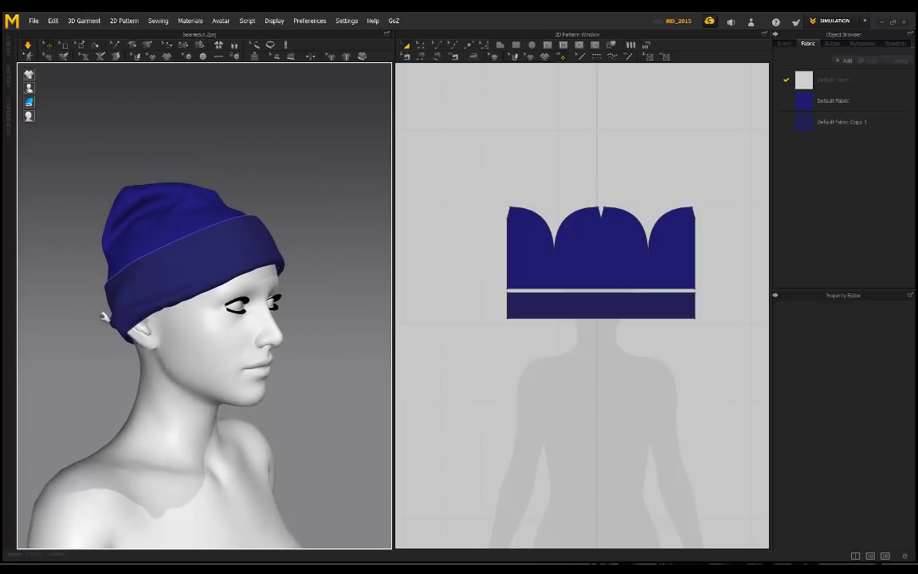
scroll(130, 301, "up", 3)
right_click_drag(94, 277, 267, 319)
right_click_drag(114, 310, 239, 279)
scroll(254, 293, "down", 3)
Pull the brim's lower edge down just in front of the right ear
left_click(206, 278)
left_click(282, 290)
scroll(282, 285, "up", 2)
left_click(208, 308)
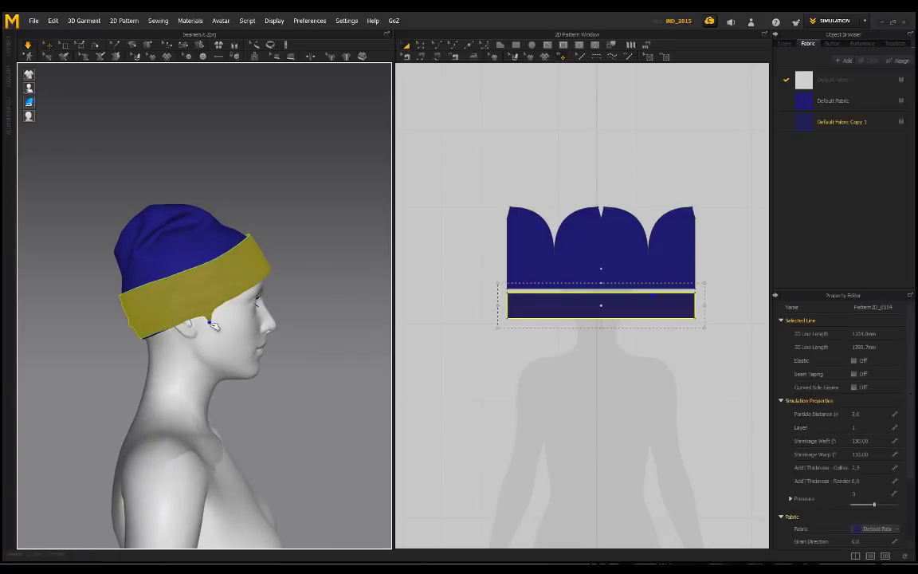
left_click(319, 259)
Examine the brim and crown folds up close and from all around the head
right_click_drag(322, 258, 150, 271)
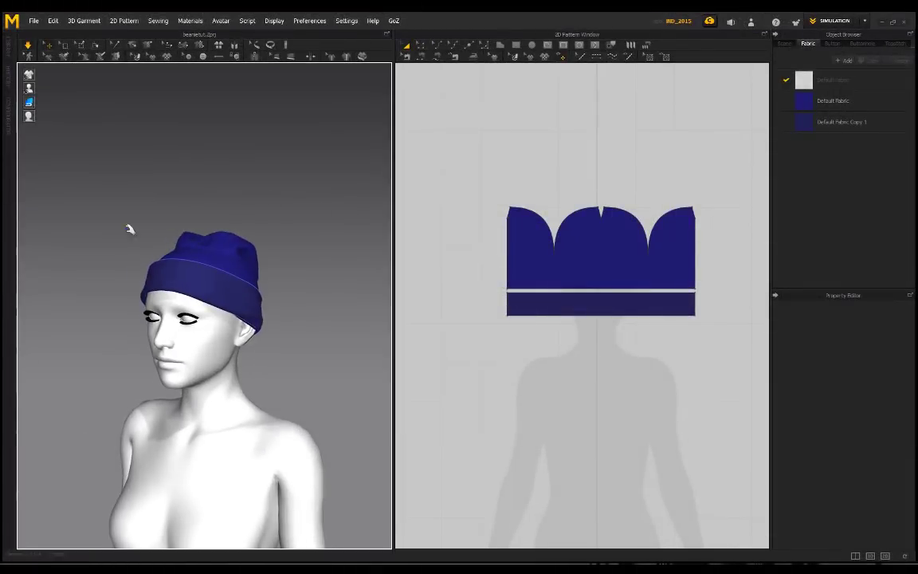
scroll(179, 229, "up", 2)
right_click_drag(258, 215, 180, 231)
scroll(179, 234, "up", 3)
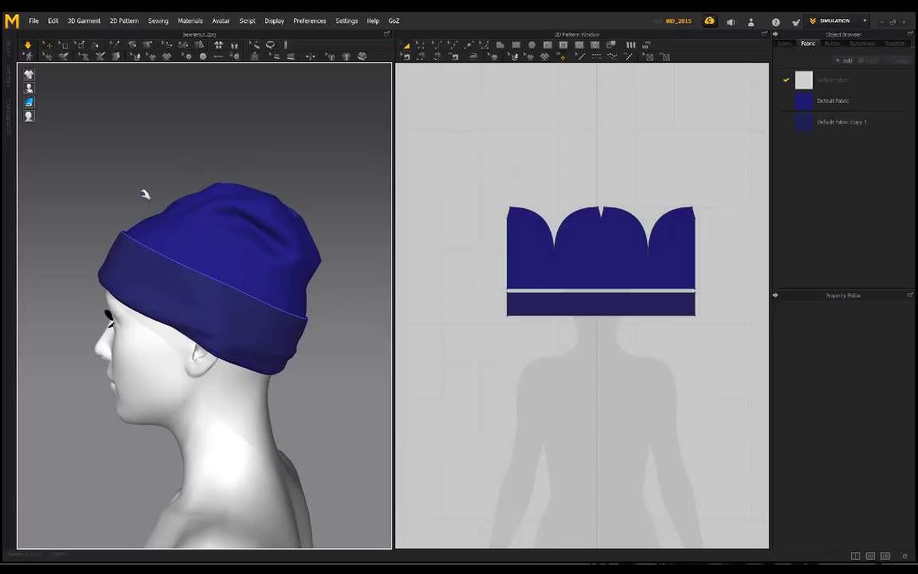
scroll(113, 187, "up", 1)
right_click_drag(113, 187, 332, 289)
scroll(216, 252, "up", 4)
scroll(203, 233, "down", 3)
scroll(299, 279, "up", 5)
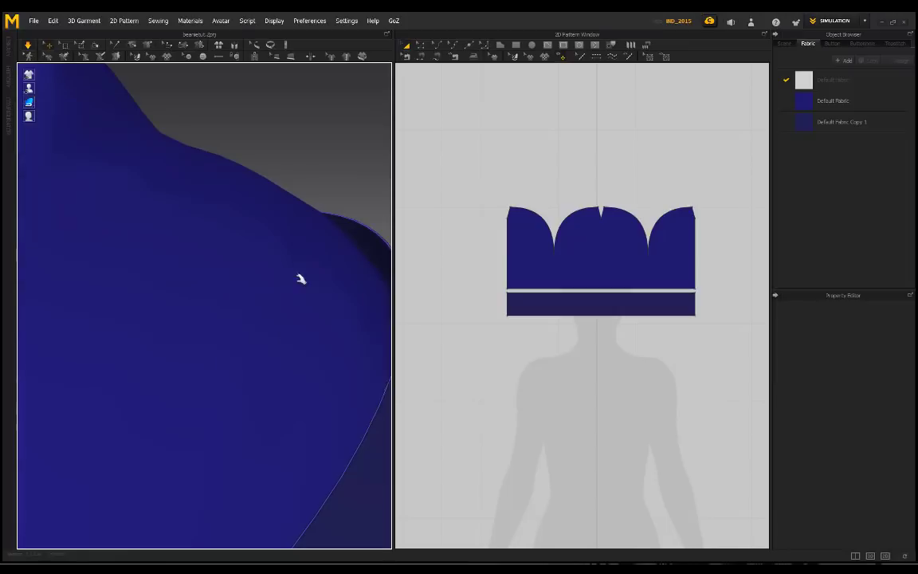
scroll(309, 287, "down", 2)
scroll(307, 287, "down", 6)
right_click_drag(289, 285, 148, 275)
scroll(174, 279, "up", 2)
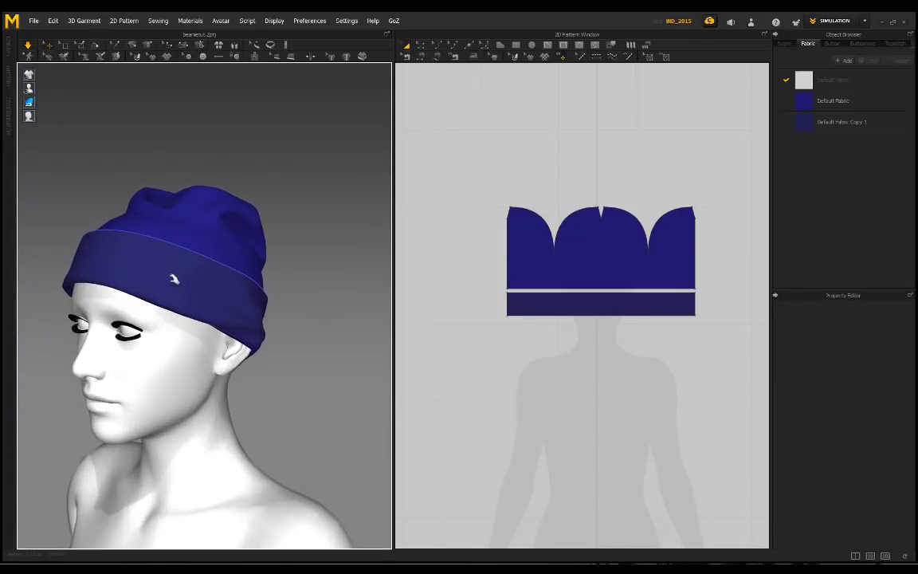
right_click_drag(235, 263, 147, 257)
scroll(127, 201, "up", 3)
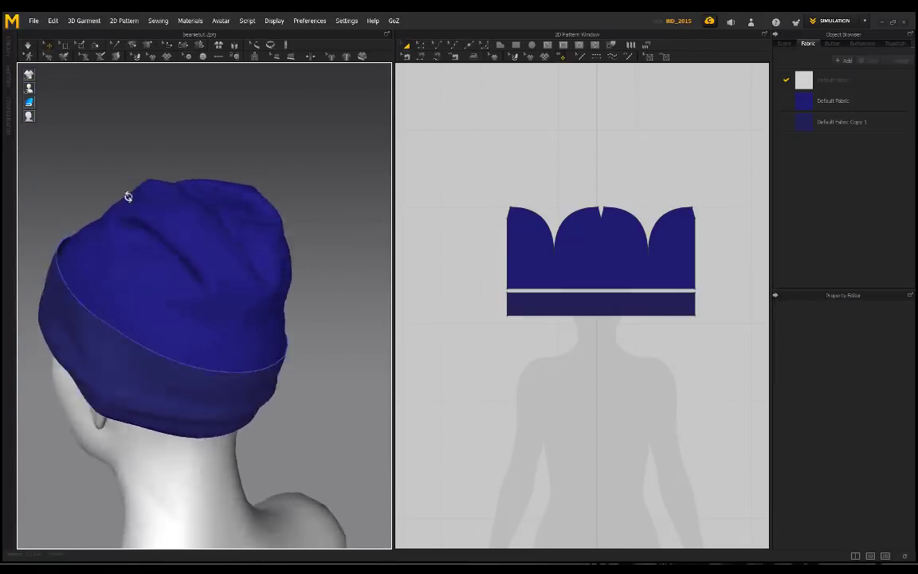
Set the brim pattern's additional rendering thickness to 2.0
right_click_drag(127, 197, 179, 193)
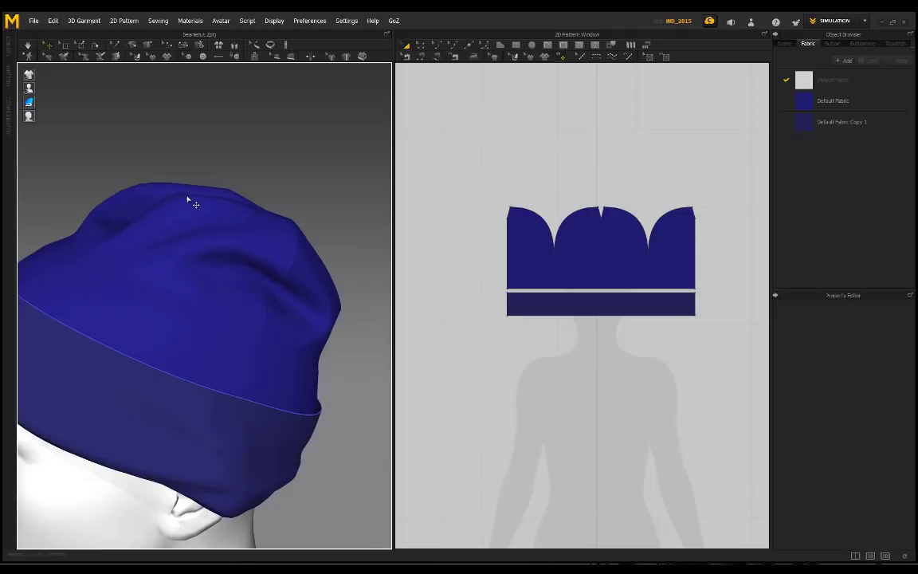
scroll(220, 286, "down", 2)
right_click_drag(157, 321, 51, 306)
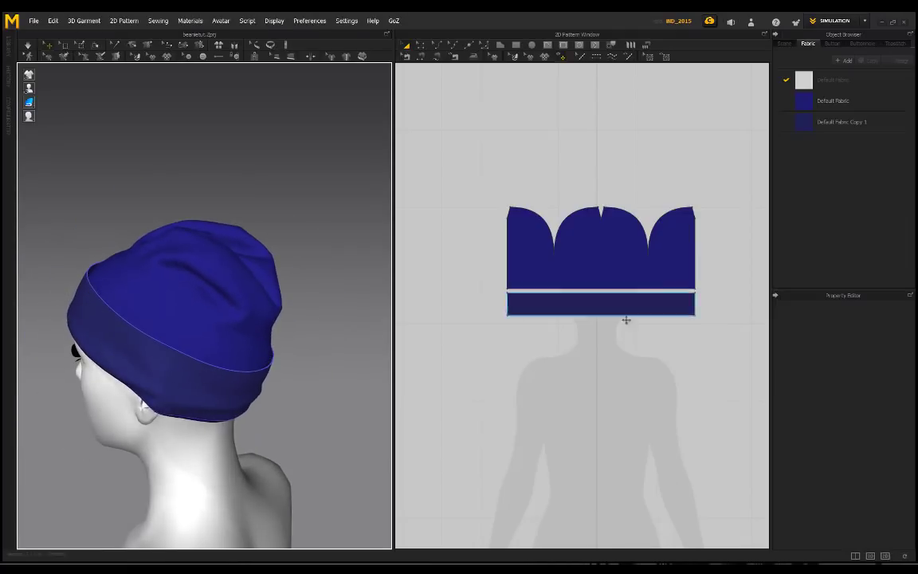
left_click(539, 311)
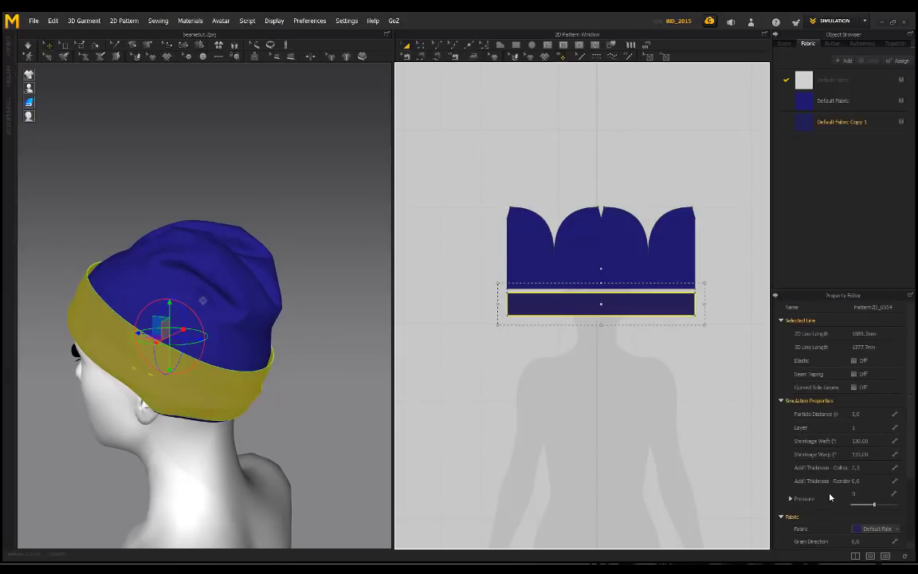
left_click(868, 482)
key("Return")
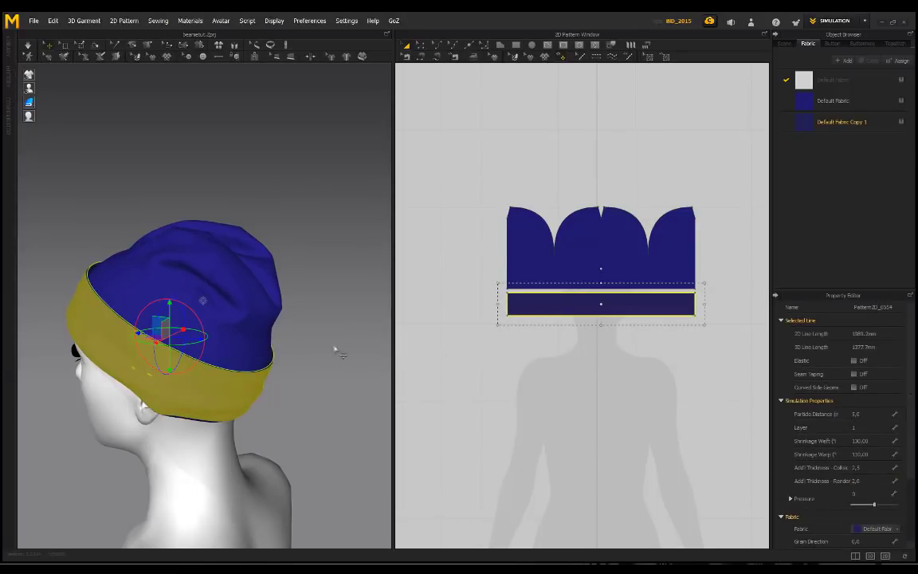
Inspect the thickened brim's upper edge up close and the beanie's fit from the front, side and back
mouse_move(30, 104)
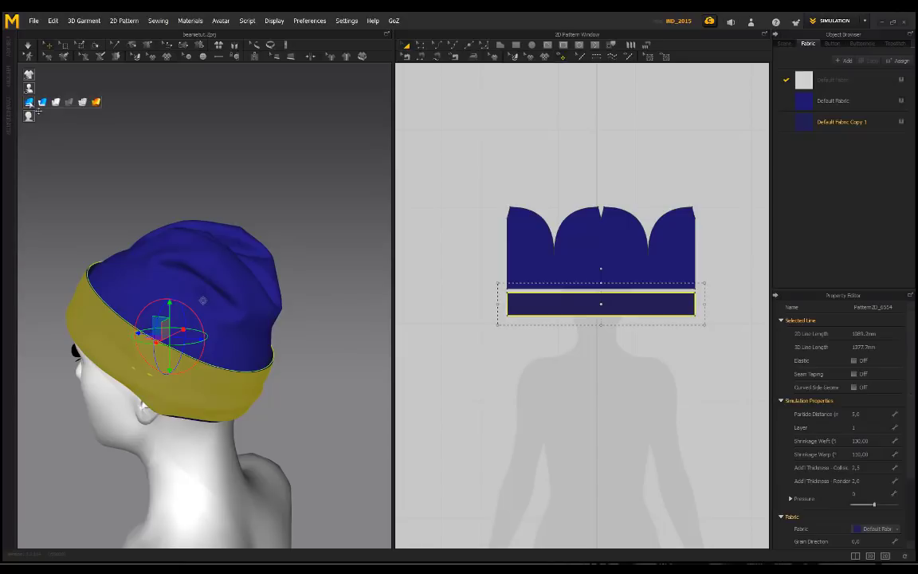
left_click(152, 196)
scroll(115, 284, "up", 5)
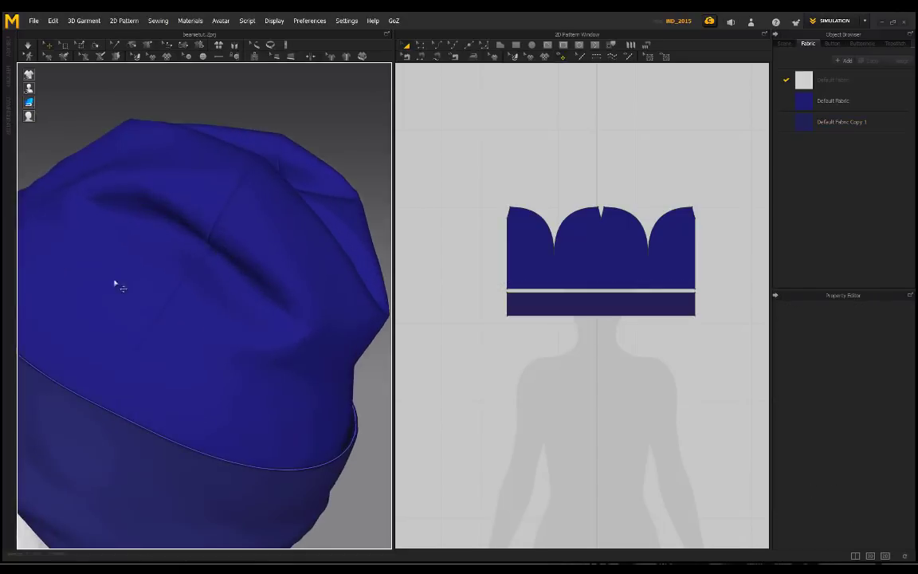
right_click_drag(115, 286, 159, 291)
middle_click_drag(206, 330, 198, 313)
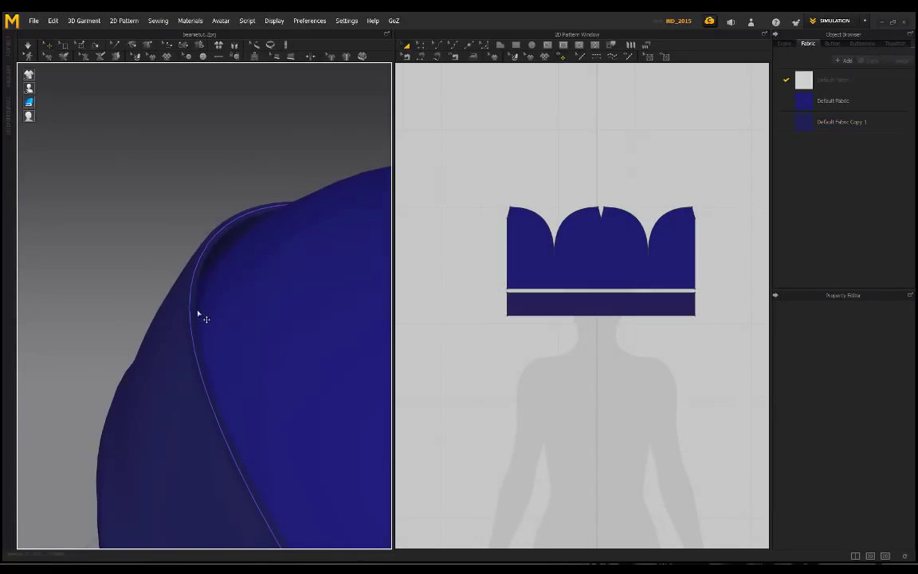
scroll(213, 355, "down", 8)
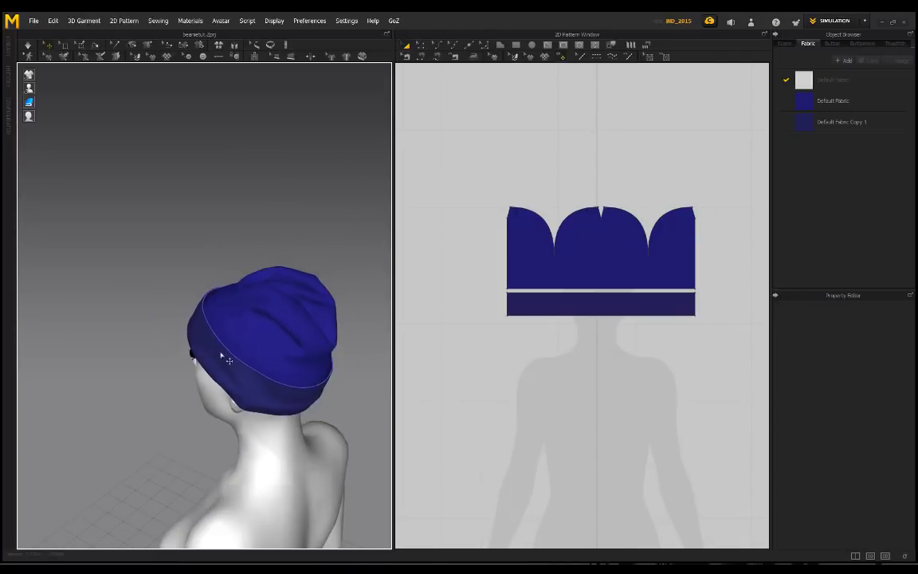
right_click_drag(224, 355, 341, 315)
scroll(284, 338, "up", 3)
right_click_drag(284, 338, 334, 319)
scroll(330, 279, "up", 4)
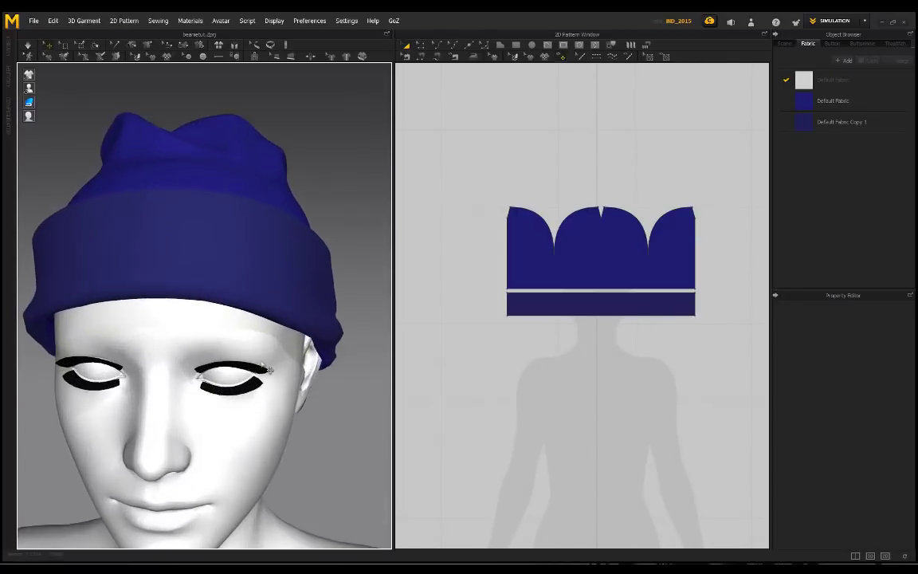
right_click_drag(215, 353, 290, 337)
scroll(261, 187, "down", 2)
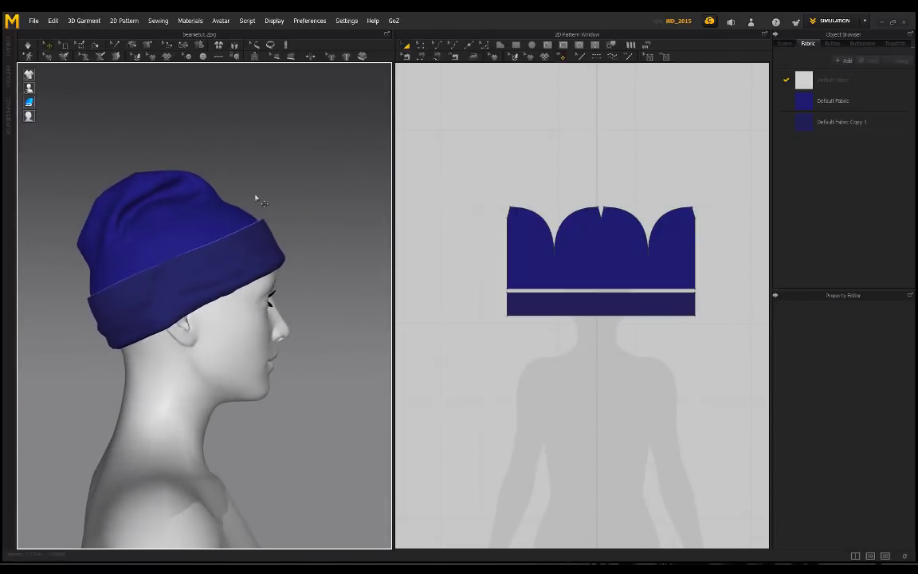
right_click_drag(256, 199, 263, 297)
scroll(297, 281, "up", 2)
scroll(288, 253, "up", 3)
scroll(288, 266, "down", 2)
scroll(250, 280, "down", 2)
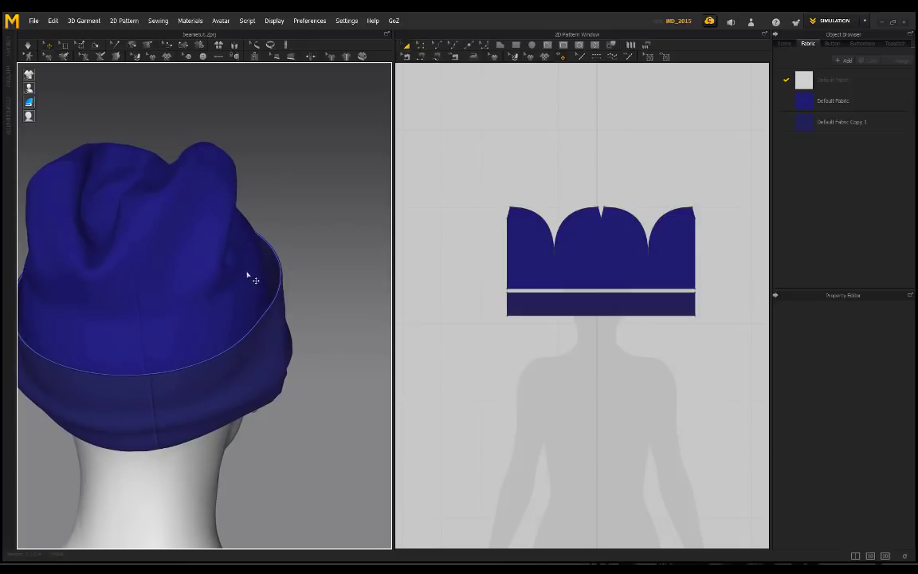
Set the brim pattern's weft shrinkage to 110.00 and start simulating the beanie
left_click(560, 305)
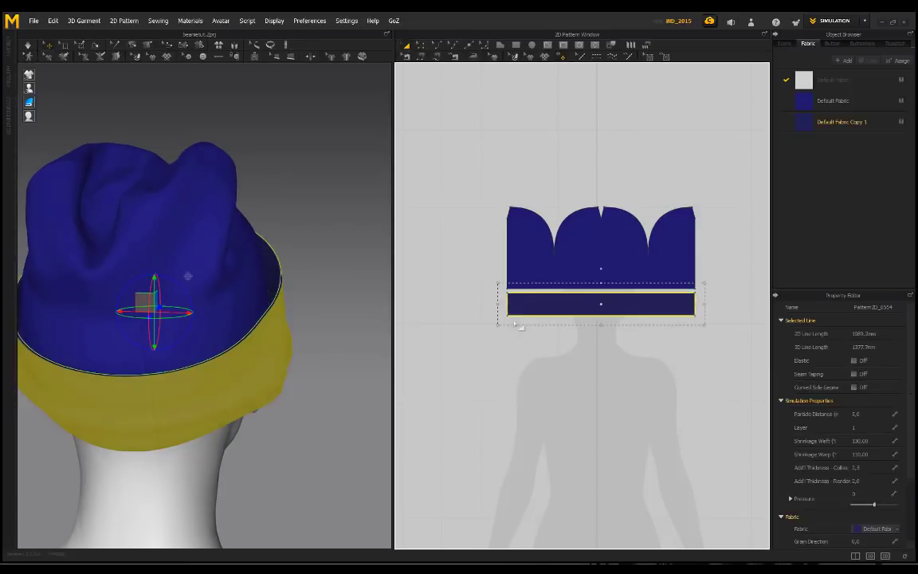
left_click(860, 440)
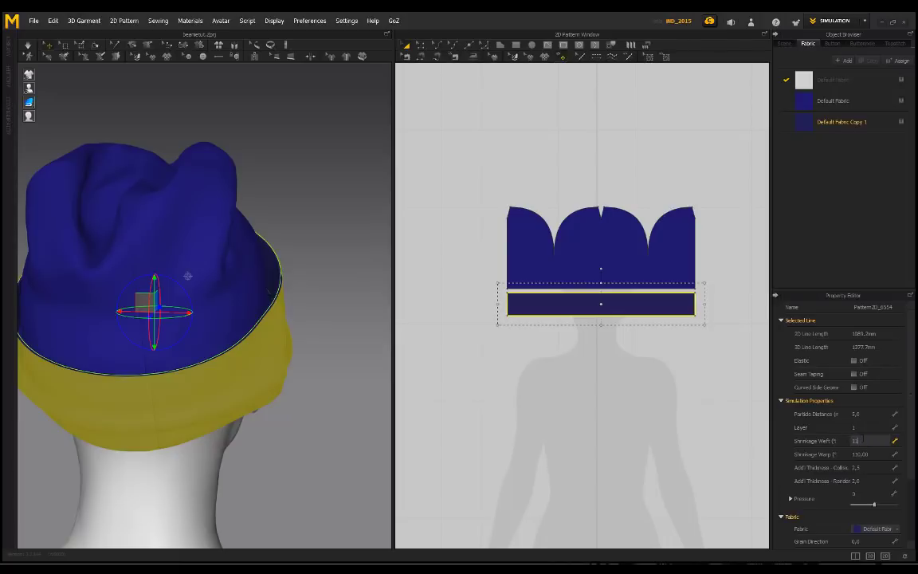
key("Return")
key("space")
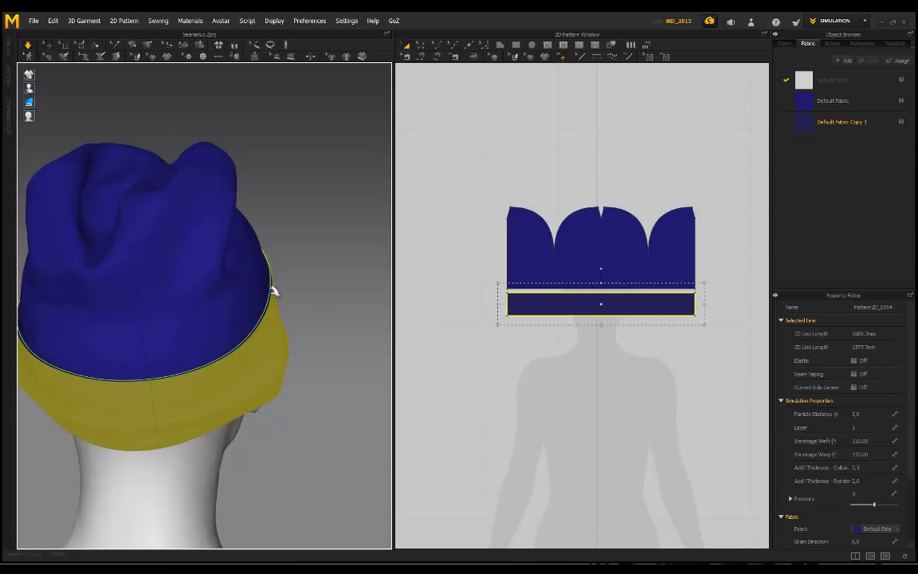
Let the brim settle on the avatar's head while checking its drape from all sides, and stop the simulation
right_click_drag(322, 295, 240, 295)
scroll(240, 295, "up", 2)
left_click(315, 241)
scroll(295, 229, "up", 2)
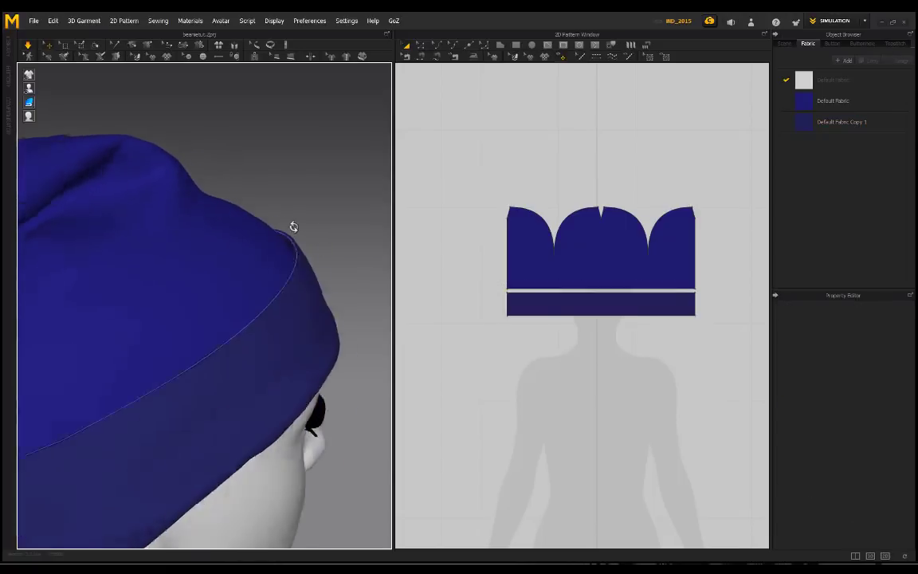
right_click_drag(293, 227, 281, 303)
scroll(333, 321, "down", 3)
scroll(280, 303, "down", 2)
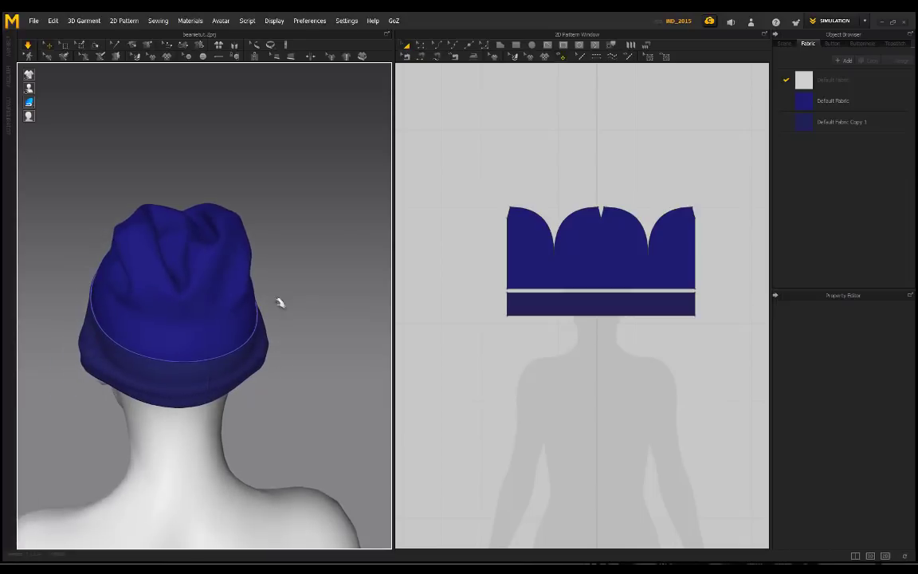
scroll(194, 296, "up", 1)
right_click_drag(194, 297, 290, 290)
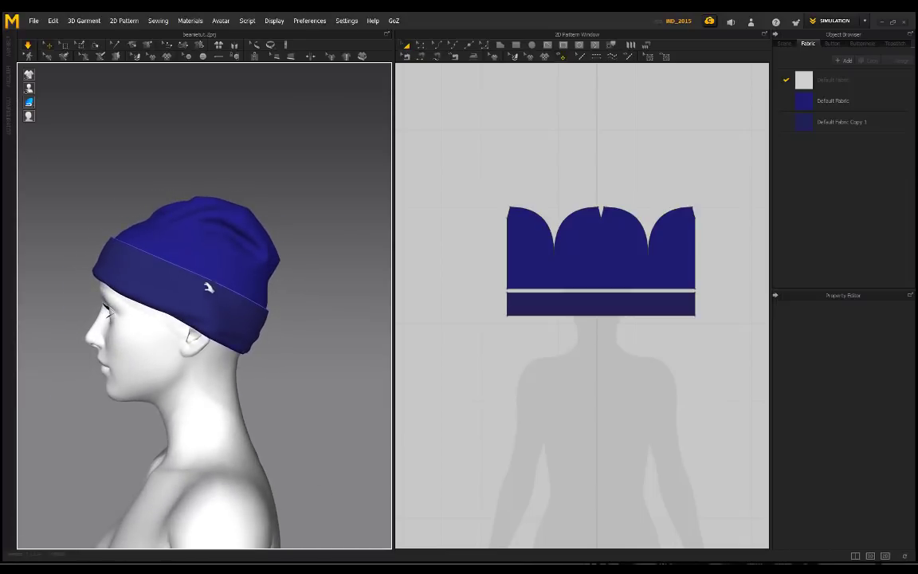
left_click(202, 281)
left_click(318, 259)
right_click_drag(122, 164, 265, 279)
key("space")
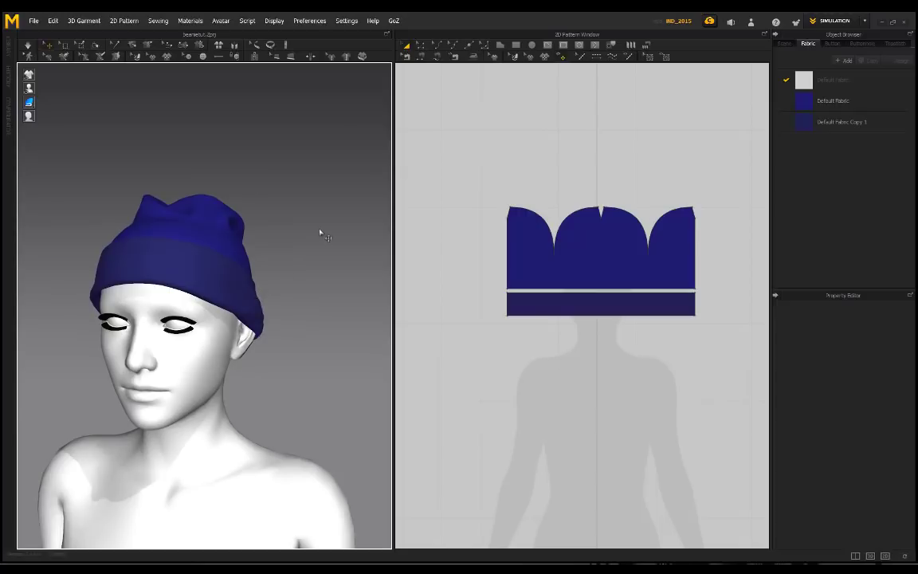
right_click_drag(319, 231, 204, 279)
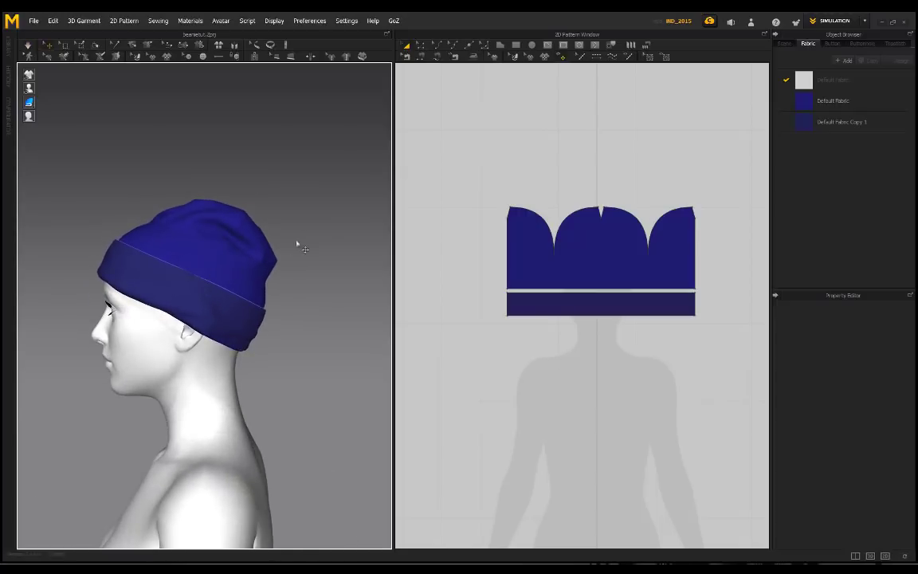
right_click_drag(296, 243, 176, 184)
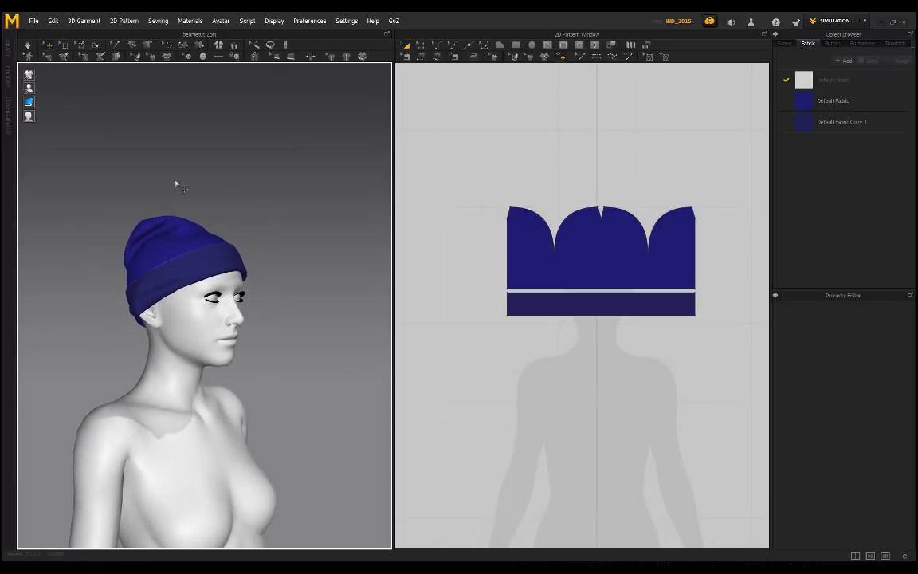
Save the project to the Desktop as beanietut.Zprj, replacing the existing file
left_click(33, 21)
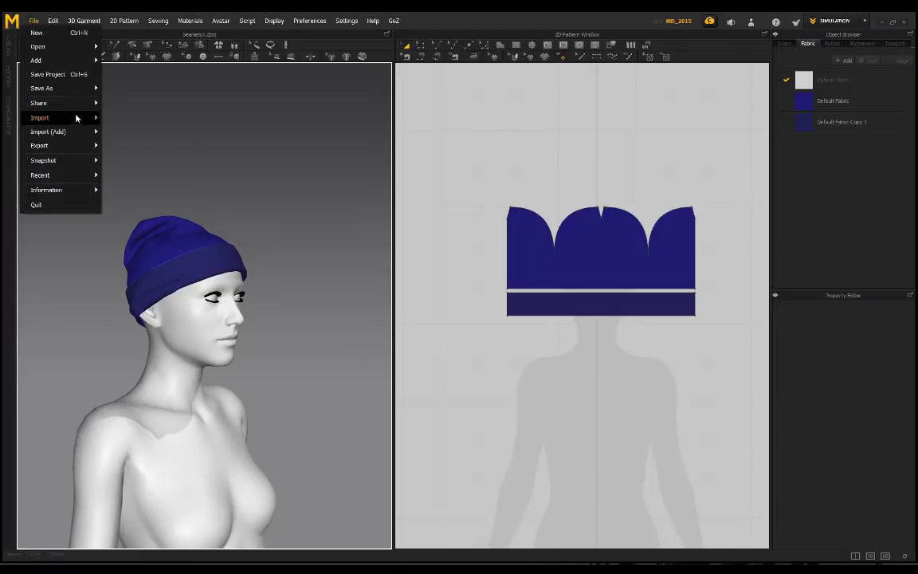
mouse_move(87, 88)
left_click(119, 90)
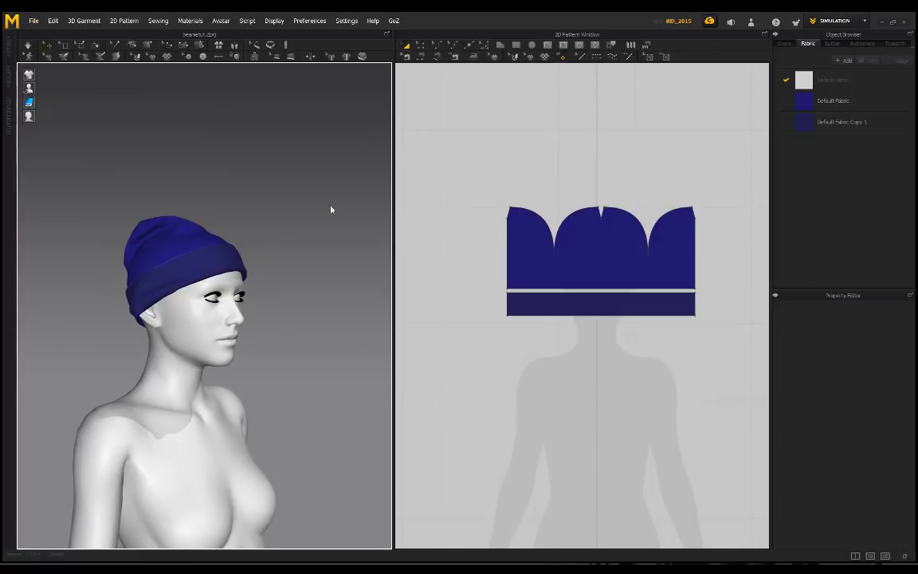
left_click(390, 384)
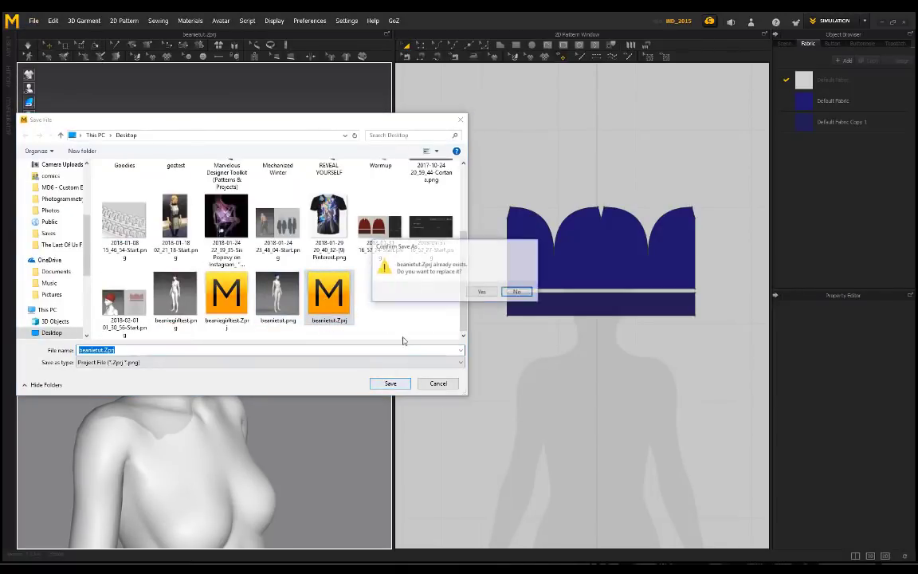
left_click(481, 292)
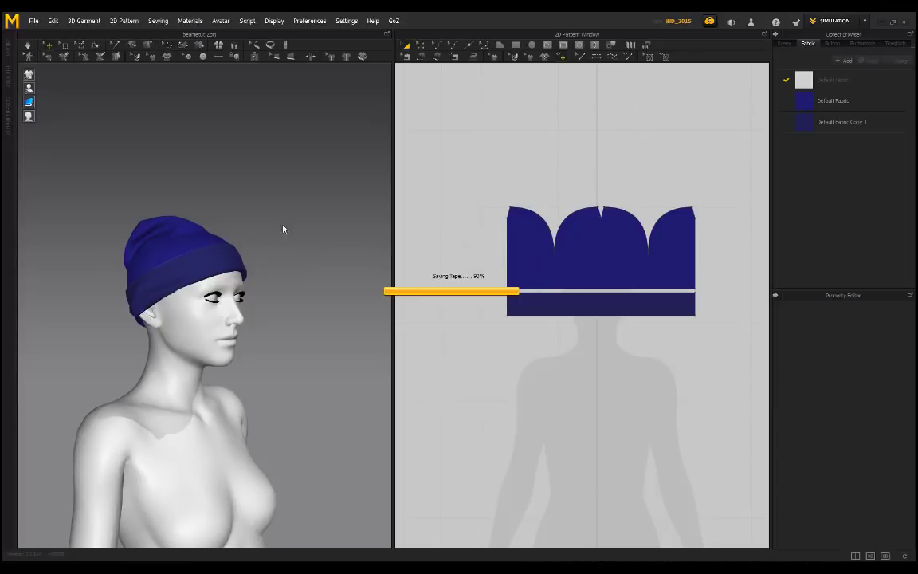
Examine the draped beanie's brim and crown up close and from several sides of the head
right_click_drag(282, 224, 115, 224)
scroll(183, 276, "up", 8)
right_click_drag(99, 277, 137, 253)
scroll(260, 272, "down", 4)
scroll(207, 252, "down", 2)
right_click_drag(207, 251, 72, 232)
scroll(194, 268, "up", 4)
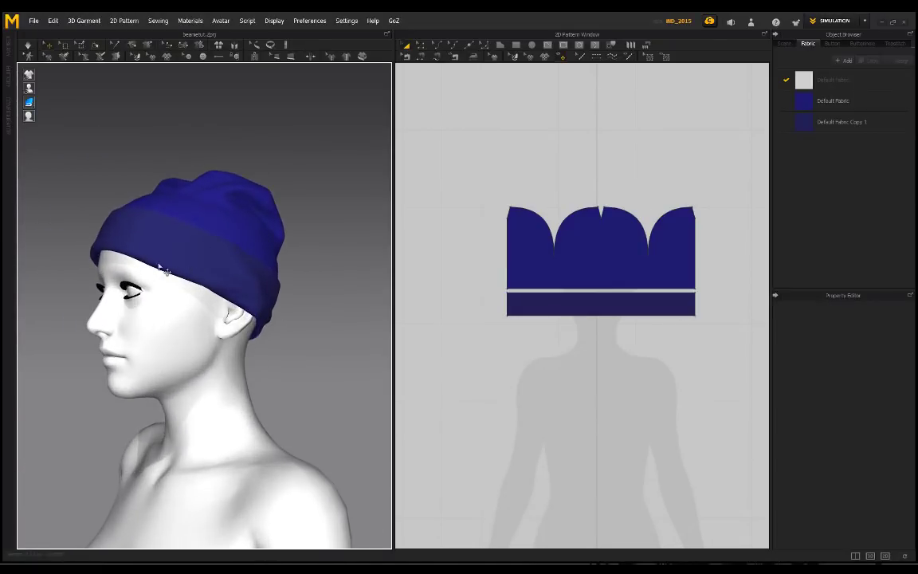
Examine the draped beanie and its folded brim on the avatar from several sides
right_click_drag(159, 269, 161, 220)
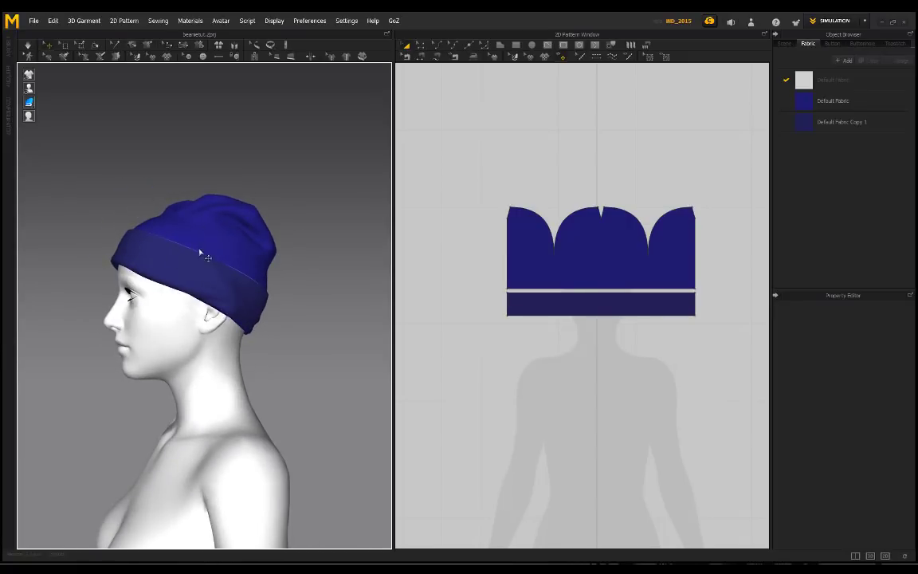
right_click_drag(201, 254, 200, 228)
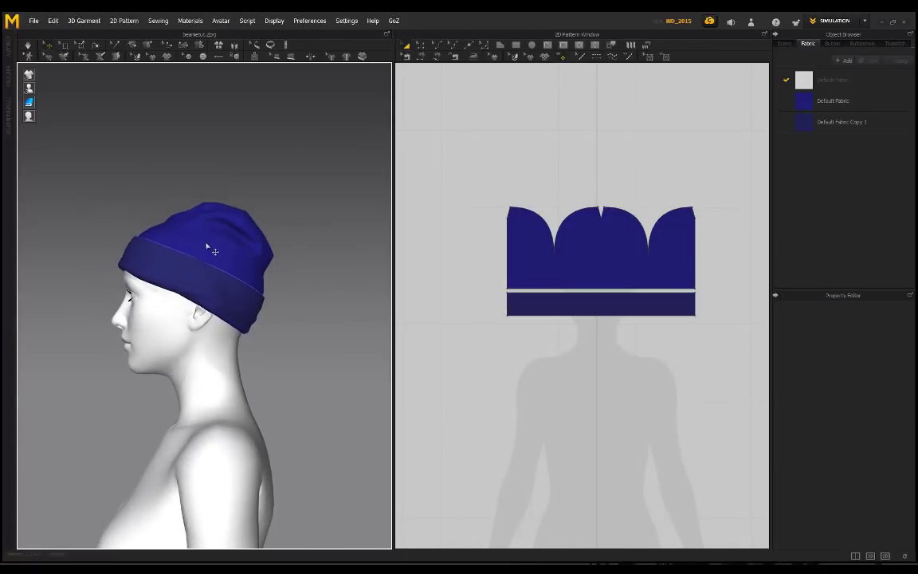
right_click_drag(100, 252, 255, 258)
right_click_drag(197, 251, 126, 244)
right_click_drag(332, 222, 287, 253)
scroll(238, 251, "down", 2)
right_click_drag(219, 247, 169, 221)
scroll(279, 237, "up", 2)
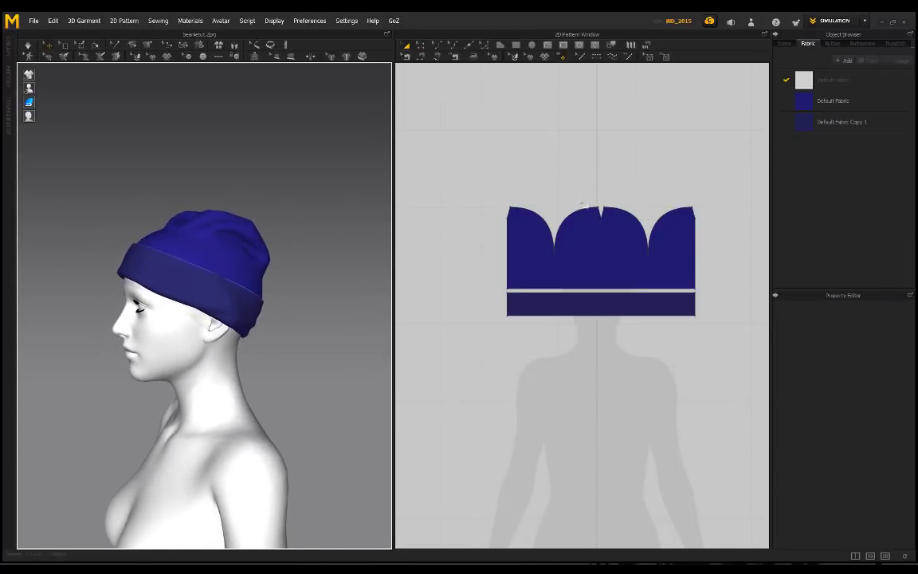
Apply the image 0004-wool-knitted-texture-seamless-hr.jpg as the texture of the crown's Default Fabric
left_click(836, 103)
left_click(835, 101)
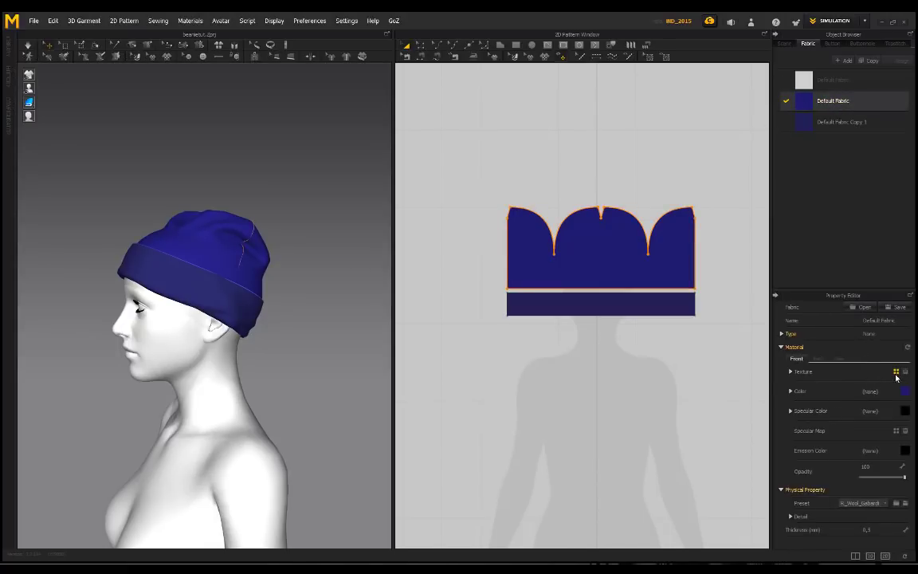
left_click(420, 270)
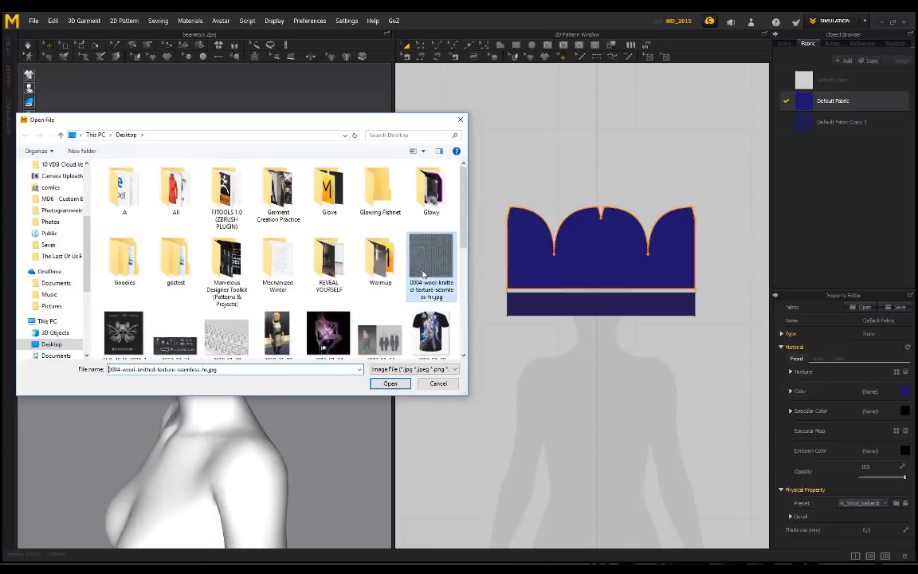
left_click(390, 384)
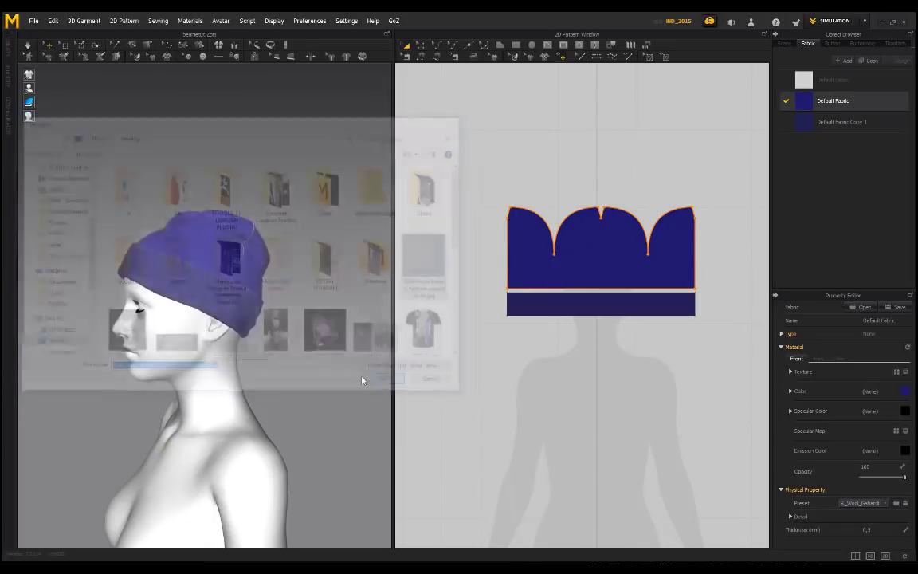
right_click_drag(334, 233, 274, 275)
scroll(274, 275, "up", 4)
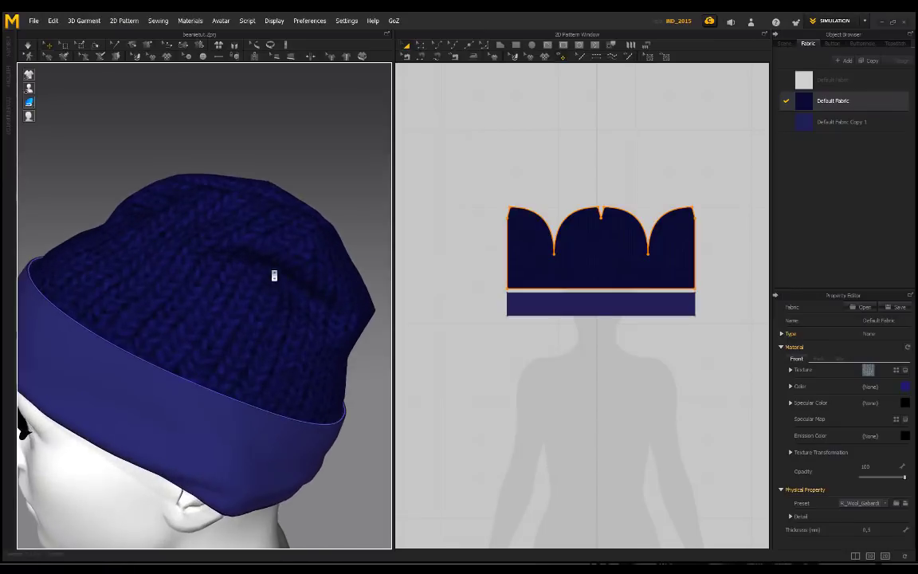
scroll(259, 285, "down", 2)
mouse_move(174, 271)
right_mouse_down()
mouse_move(241, 288)
mouse_move(241, 298)
mouse_move(298, 291)
mouse_move(179, 284)
right_mouse_up()
scroll(241, 289, "down", 3)
right_click_drag(300, 295, 236, 301)
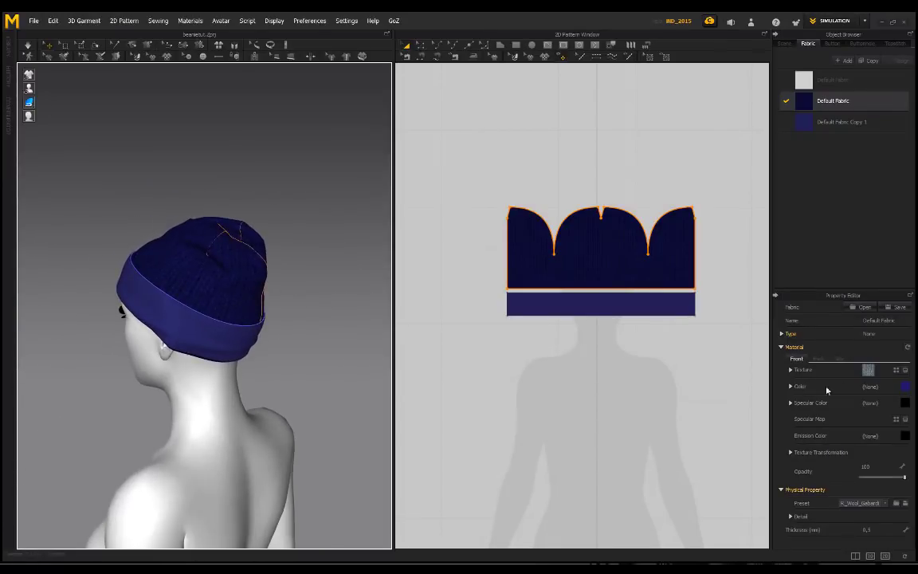
Set the color of the crown's Default Fabric to a neutral grey
left_click(907, 389)
left_click_drag(369, 202, 359, 190)
left_click(437, 386)
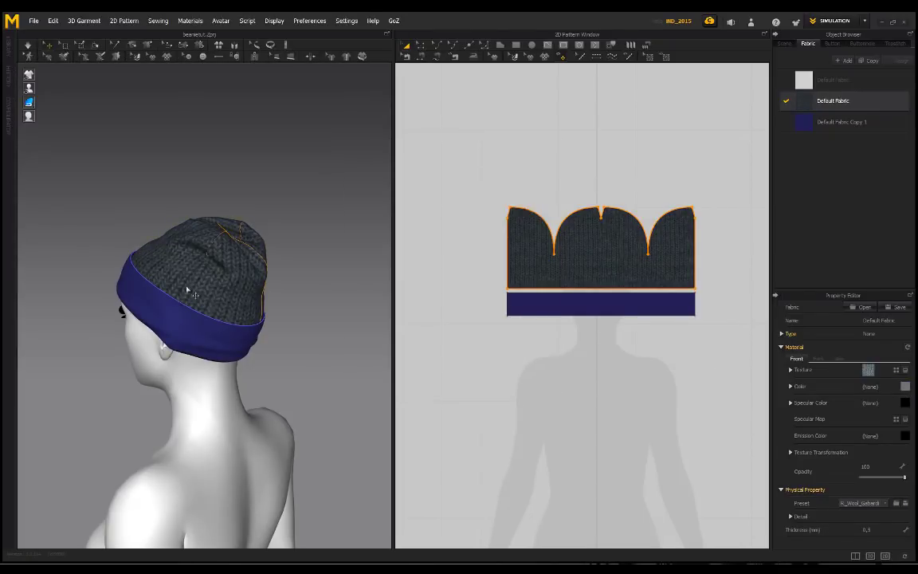
right_click_drag(339, 305, 282, 299)
right_click_drag(219, 315, 279, 296)
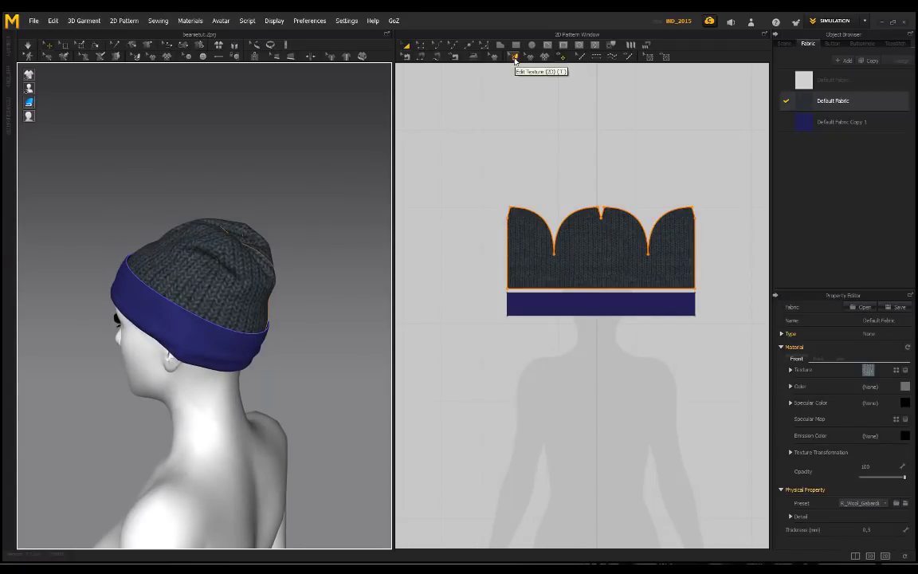
Scale down the knit texture on the crown pattern with Edit Texture (2D) for a finer weave
left_click(515, 59)
left_click(590, 242)
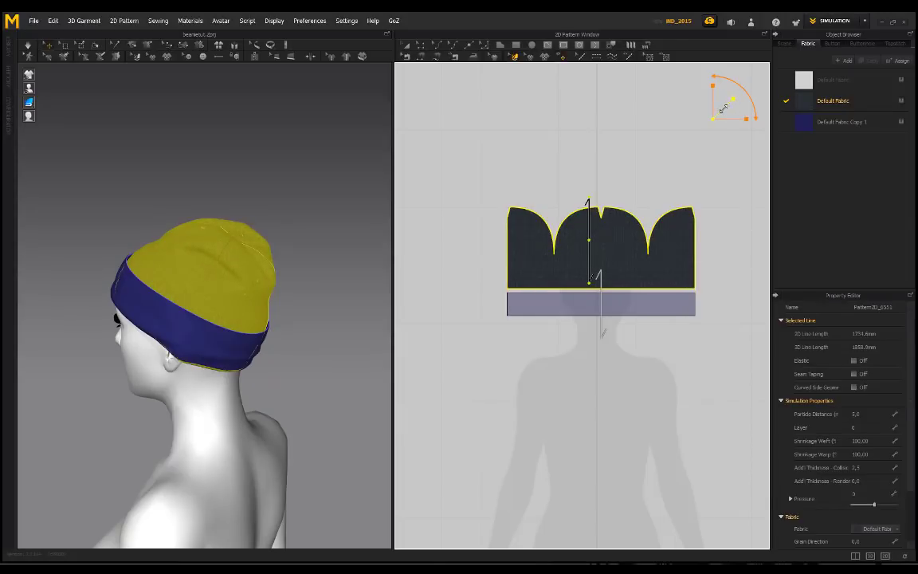
left_click(330, 188)
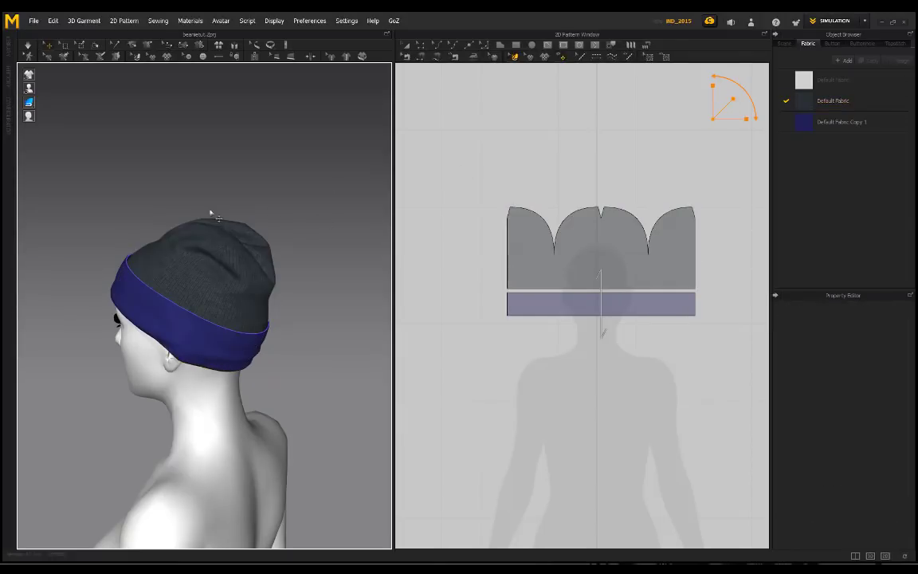
right_click_drag(208, 213, 277, 250)
right_click_drag(160, 233, 317, 235)
scroll(271, 237, "down", 3)
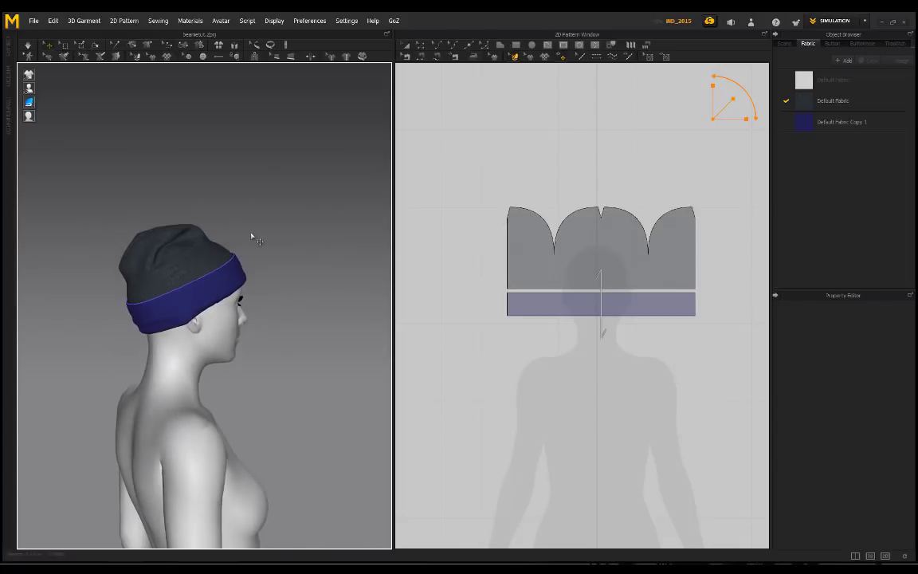
right_click_drag(110, 234, 318, 239)
Apply 0004-wool-knitted-texture-seamless-hr.jpg as the texture of the brim's Default Fabric Copy 1
left_click(801, 117)
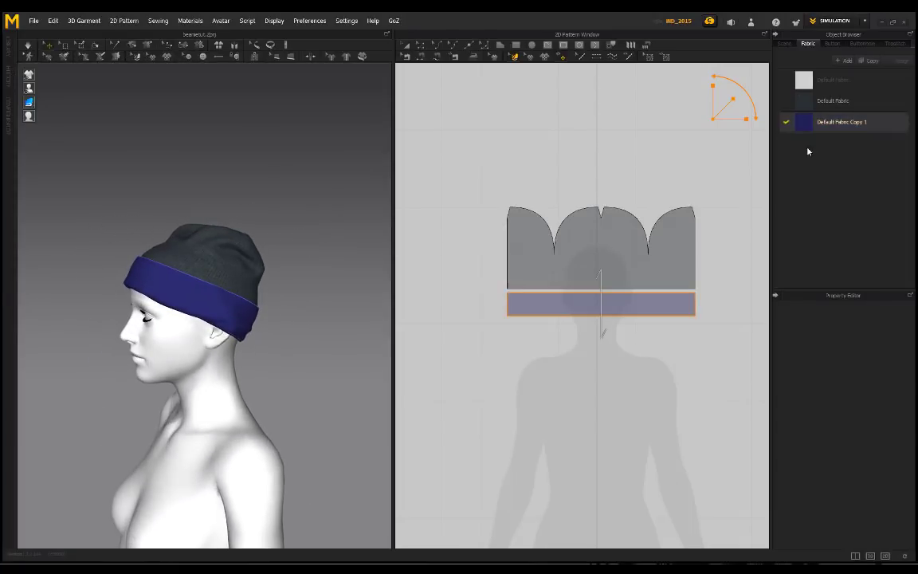
left_click(897, 372)
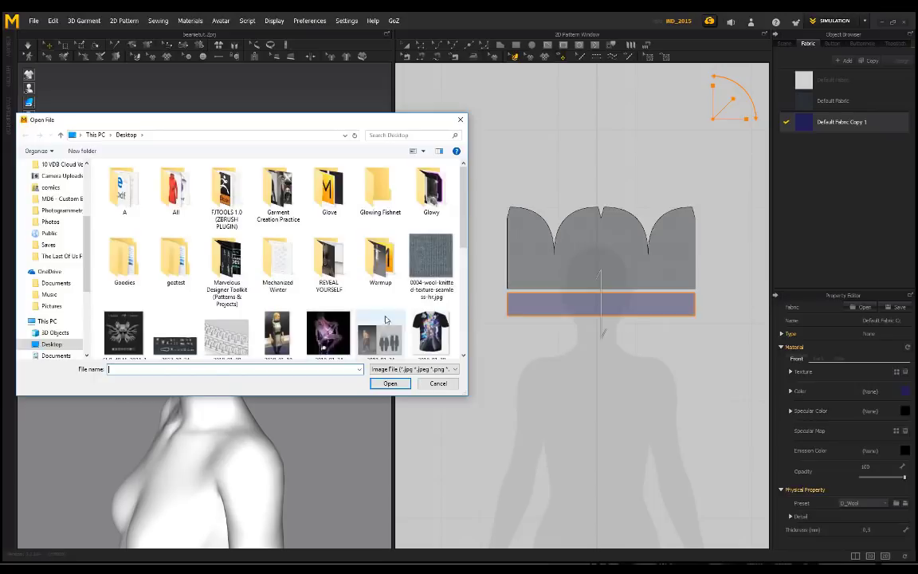
left_click(430, 263)
left_click(385, 380)
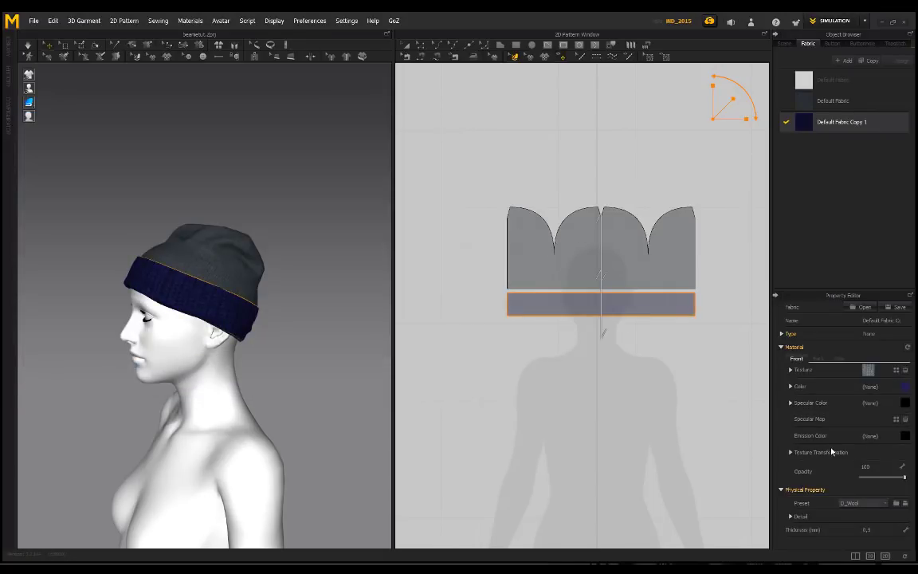
Set the color of the brim's Default Fabric Copy 1 to a neutral grey
left_click(905, 387)
left_click_drag(397, 202, 355, 192)
left_click(435, 383)
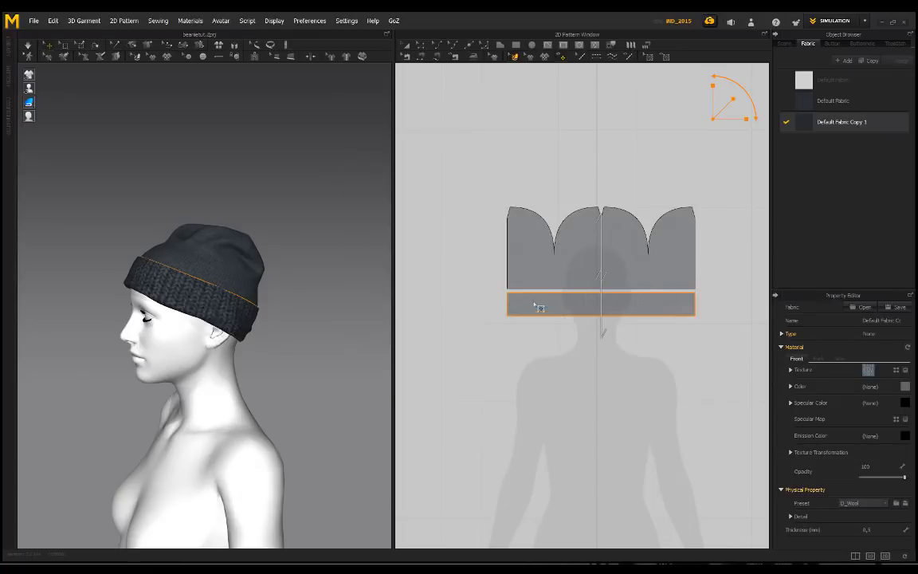
Scale down the knit texture on the brim pattern to suit the crown's fine weave
left_click(557, 311)
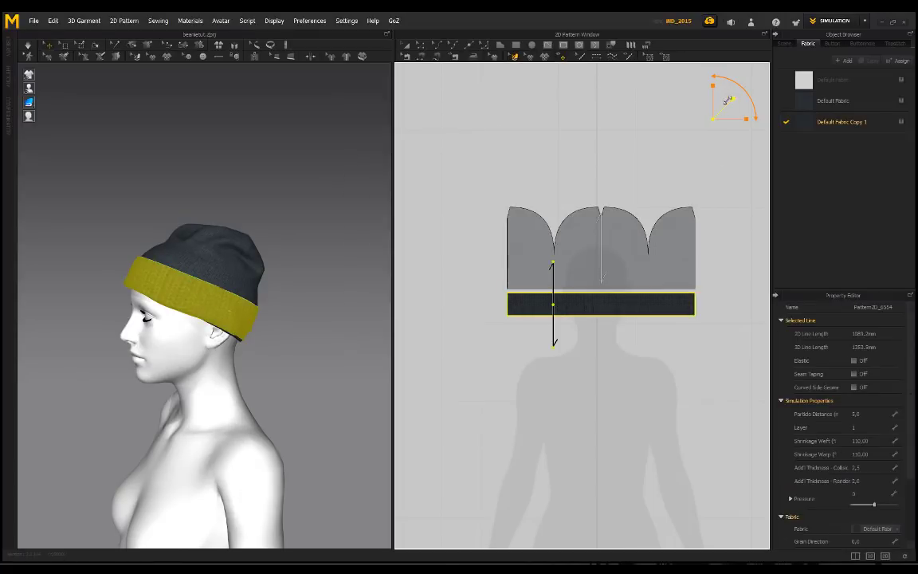
left_click(311, 221)
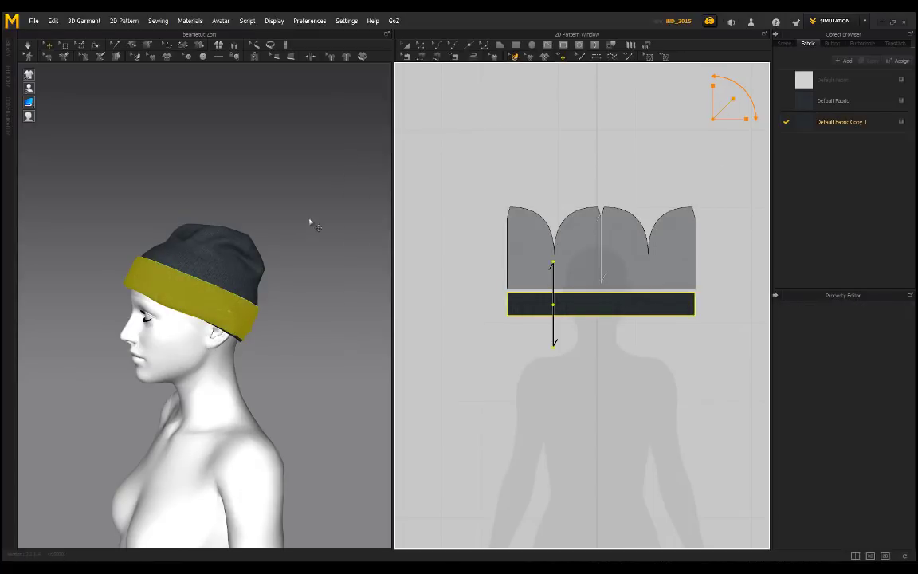
scroll(285, 261, "up", 1)
right_click_drag(227, 262, 261, 270)
scroll(262, 269, "up", 3)
mouse_move(211, 243)
right_mouse_down()
mouse_move(248, 236)
mouse_move(260, 244)
mouse_move(277, 213)
mouse_move(181, 228)
mouse_move(198, 277)
mouse_move(241, 238)
mouse_move(138, 251)
mouse_move(236, 251)
mouse_move(134, 252)
mouse_move(205, 260)
right_mouse_up()
scroll(261, 244, "down", 2)
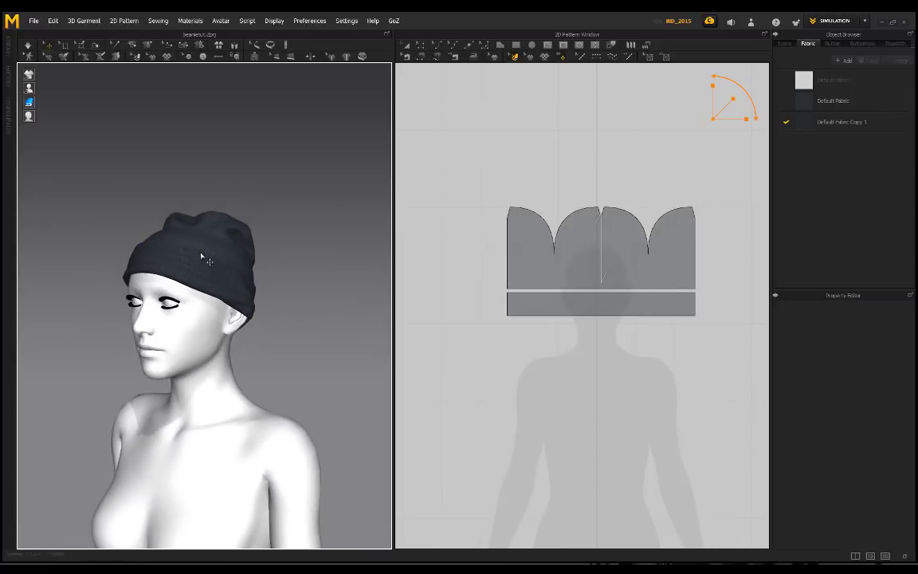
Examine the textured beanie's fit, knit scale and brim seam from the front, both sides and close up
right_click_drag(119, 246, 257, 234)
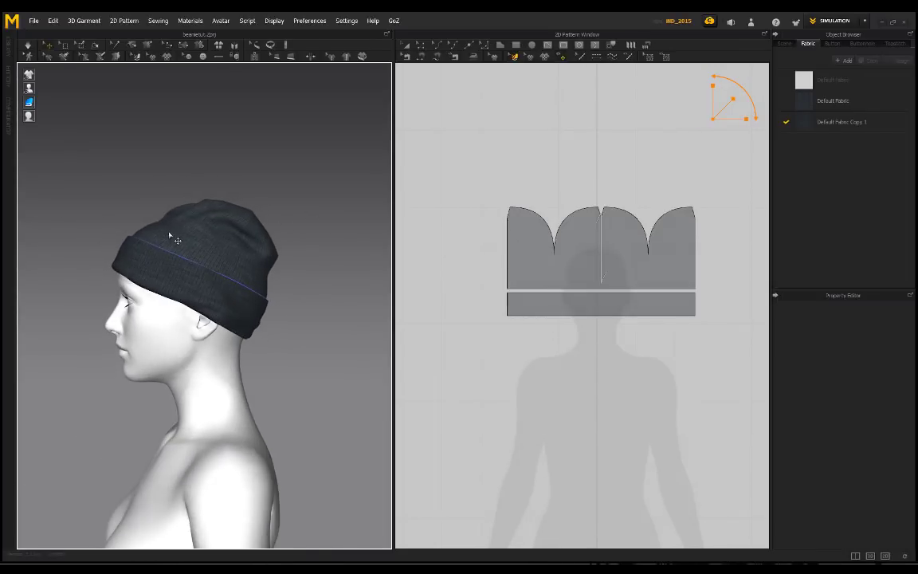
right_click_drag(163, 239, 253, 234)
scroll(291, 229, "up", 1)
scroll(195, 293, "up", 3)
scroll(199, 307, "down", 3)
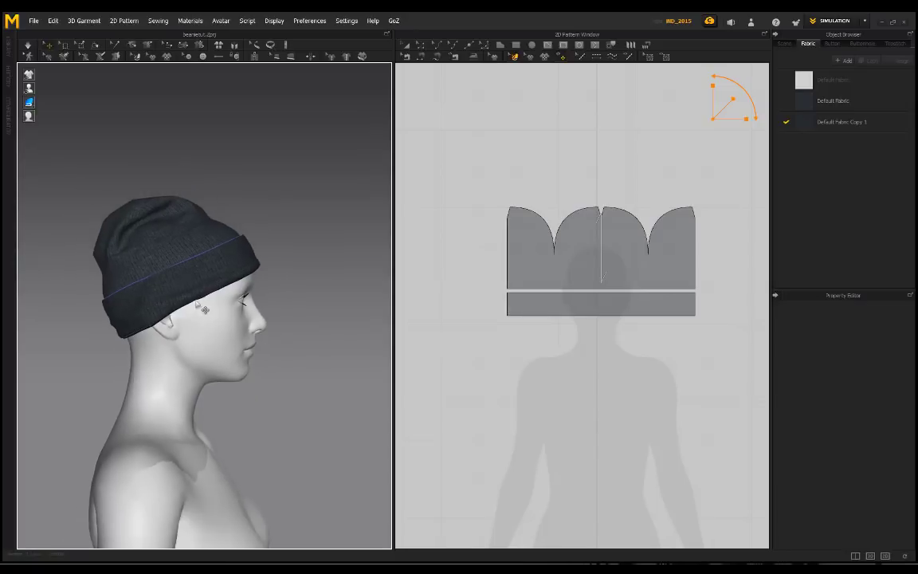
right_click_drag(270, 269, 194, 263)
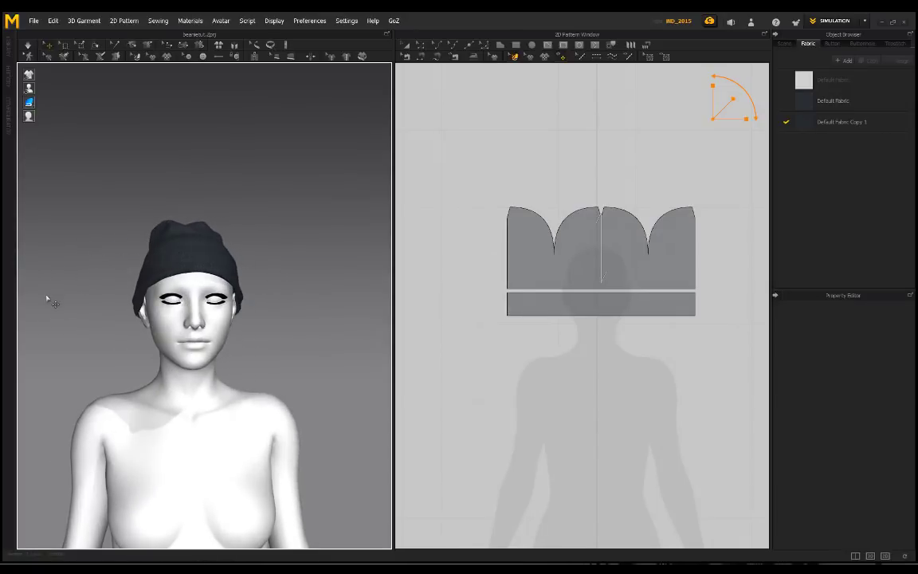
scroll(288, 292, "up", 2)
right_click_drag(288, 292, 173, 288)
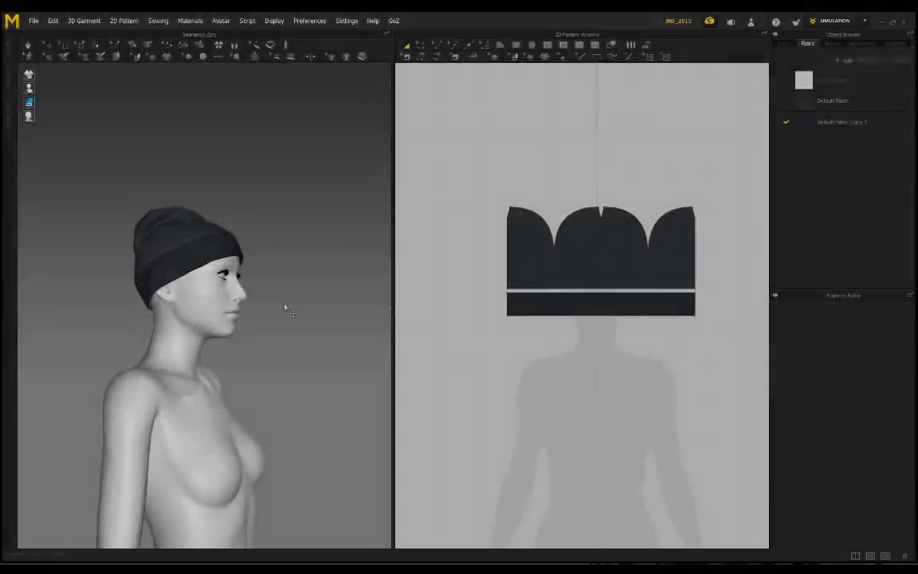
right_click_drag(285, 306, 316, 285)
scroll(213, 342, "up", 3)
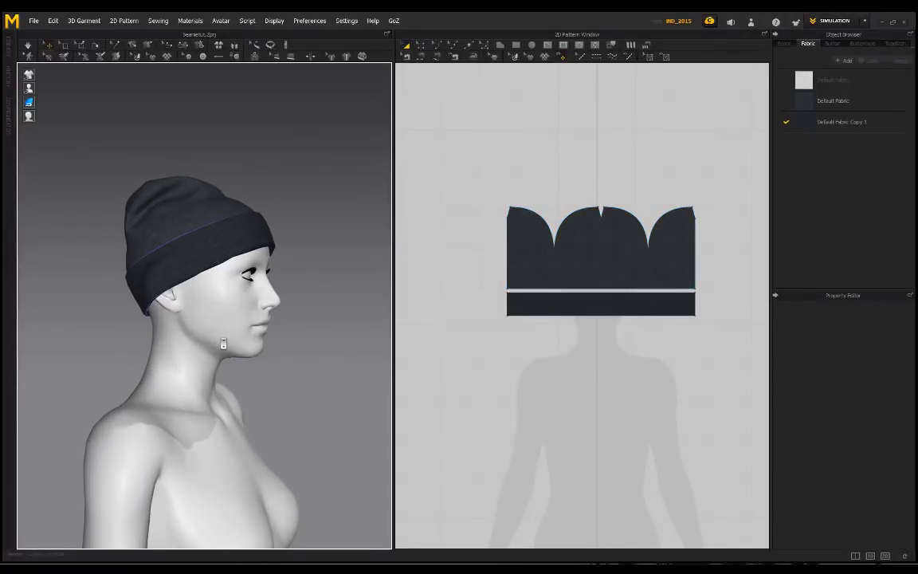
right_click_drag(261, 321, 177, 322)
right_click_drag(128, 343, 232, 324)
scroll(269, 328, "down", 1)
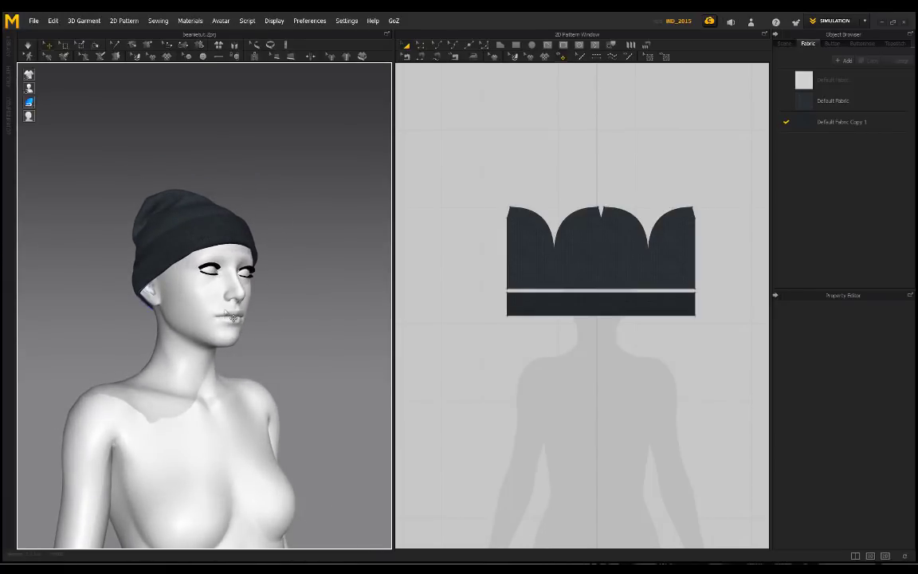
right_click_drag(247, 328, 280, 291)
right_click_drag(135, 275, 53, 285)
right_click_drag(296, 291, 190, 267)
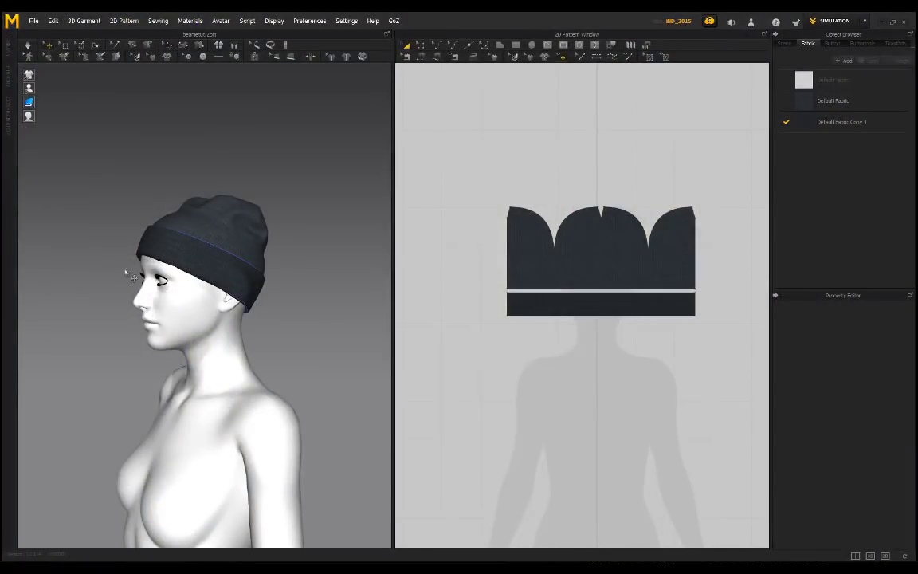
Check the beanie reference photo, shorten the crown pattern vertically to a 2D line length of about 1527 mm, and simulate the garment
left_click_drag(0, 86, 572, 80)
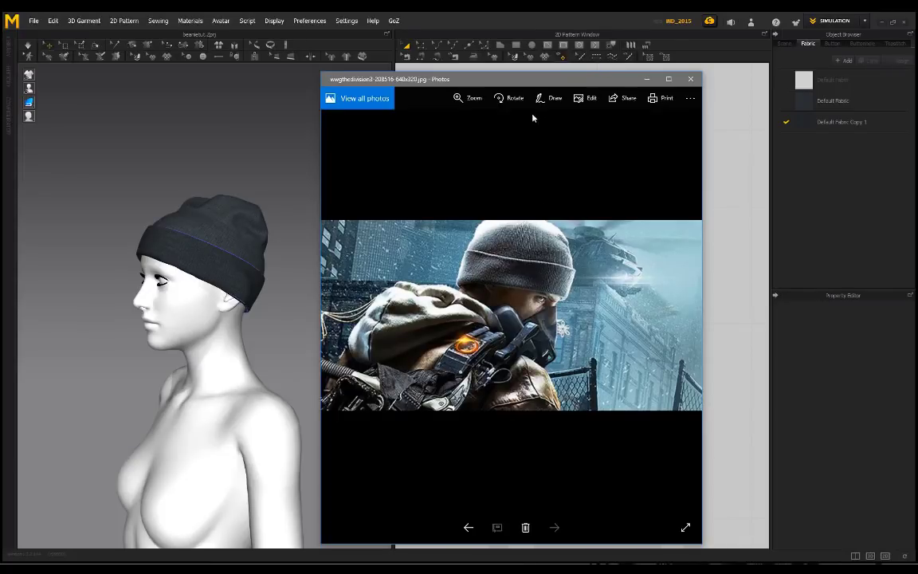
left_click_drag(514, 80, 0, 75)
left_click(239, 219)
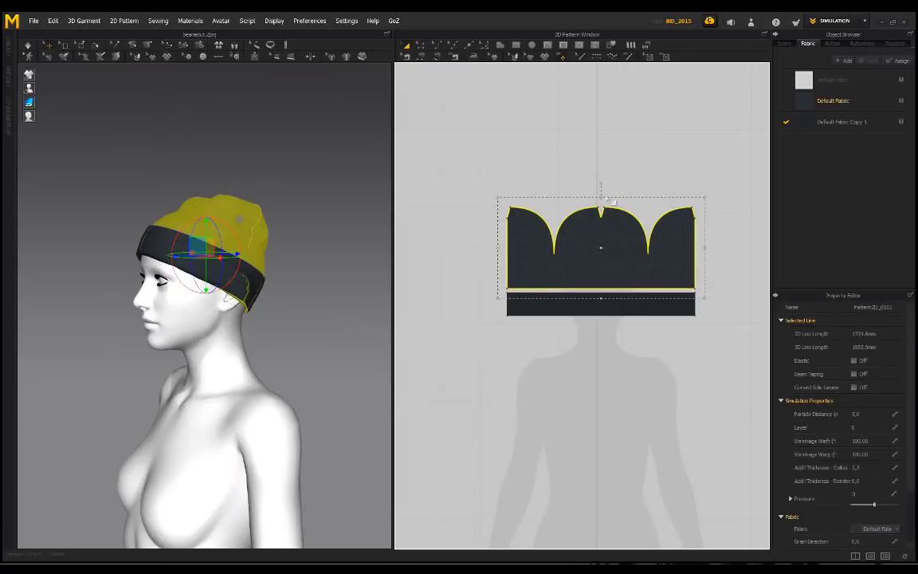
left_click_drag(601, 196, 602, 216)
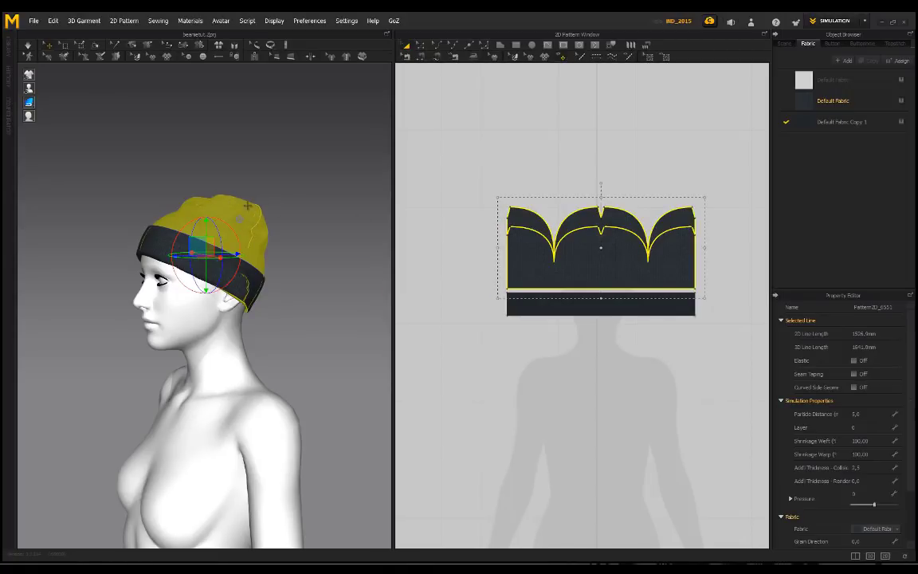
right_click_drag(275, 181, 249, 203)
key("space")
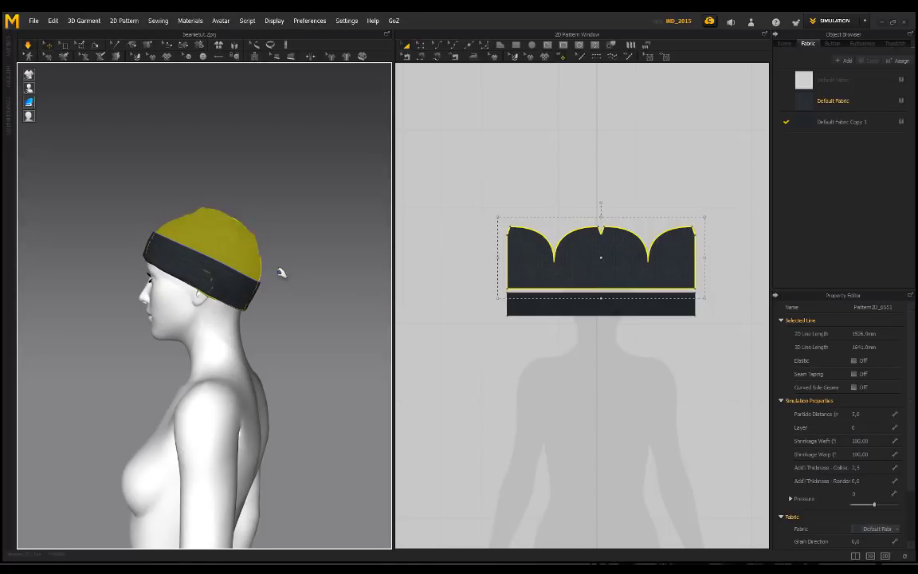
left_click(263, 231)
scroll(263, 231, "up", 1)
right_click_drag(174, 170, 315, 173)
right_click_drag(107, 159, 209, 171)
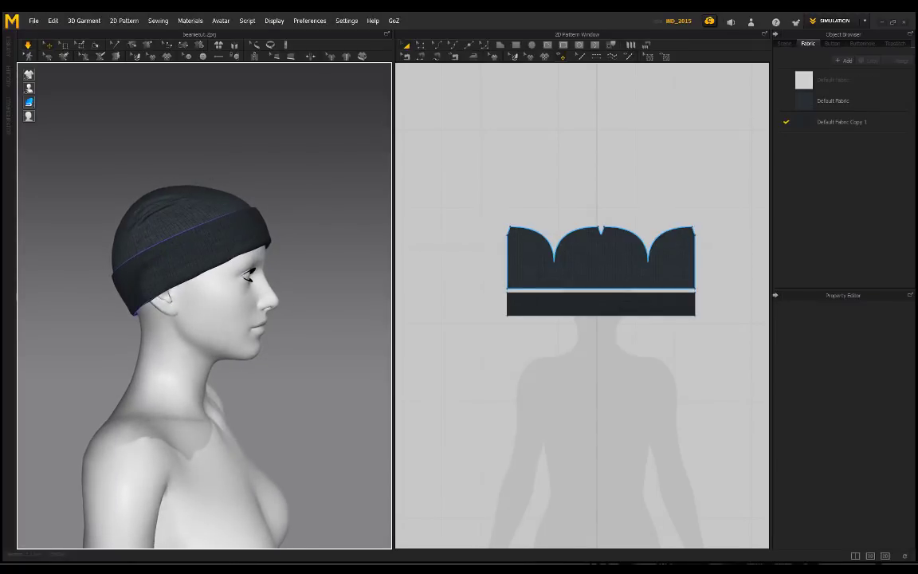
left_click_drag(0, 80, 516, 80)
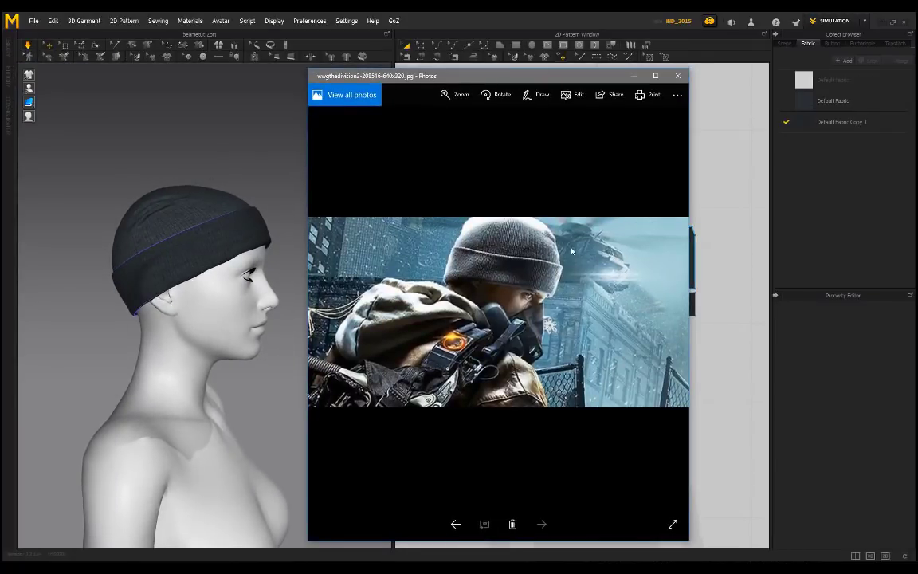
right_click_drag(92, 145, 253, 159)
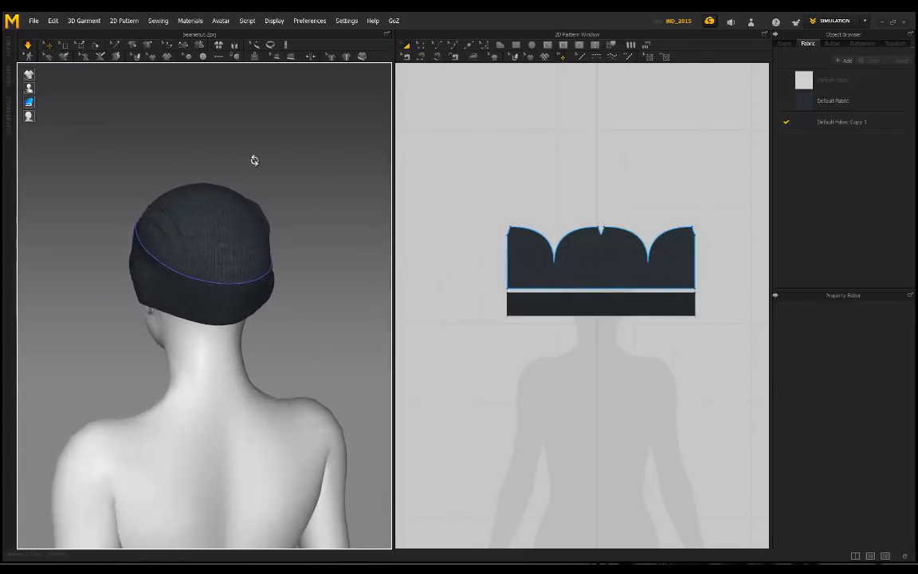
right_click_drag(134, 160, 98, 196)
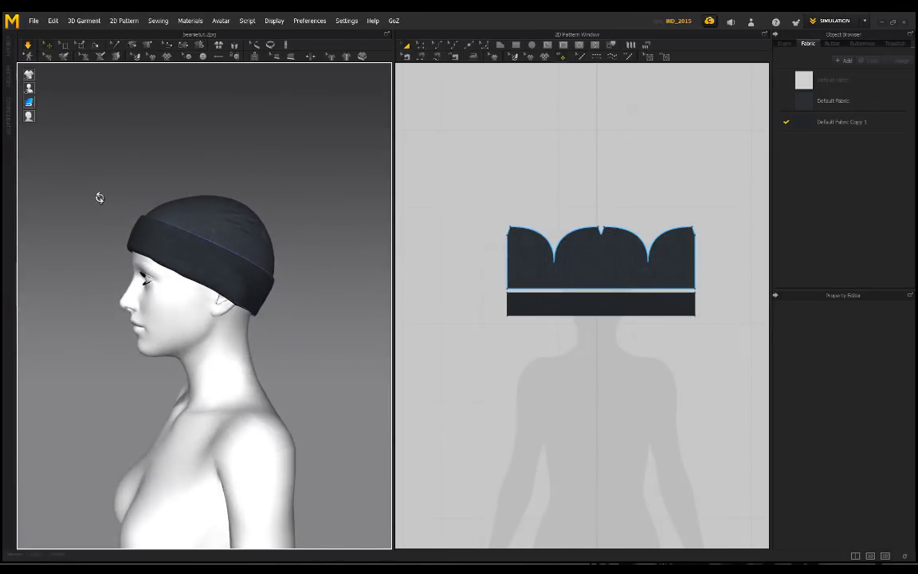
Undo the vertical shortening of the beanie's crown pattern
right_click_drag(261, 234, 159, 269)
scroll(161, 270, "up", 5)
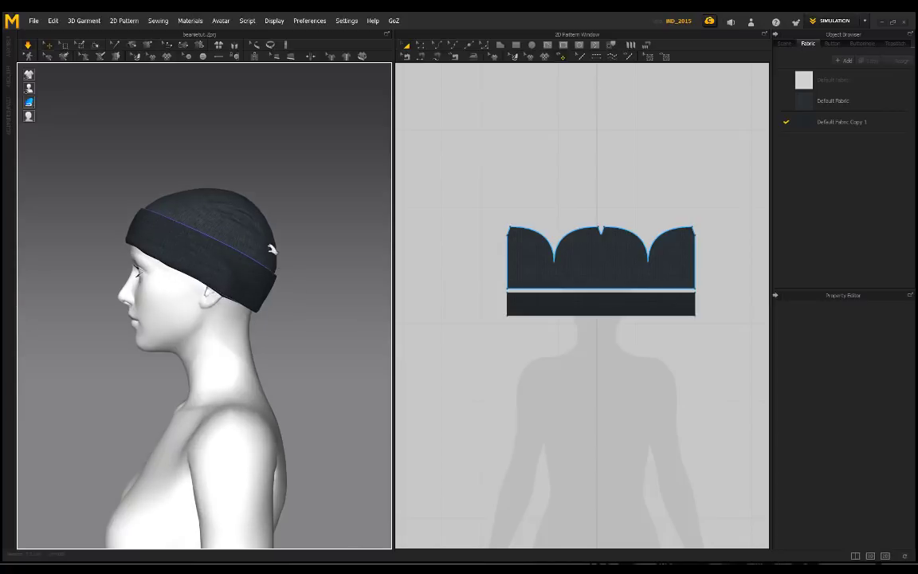
left_click(272, 249)
key("ctrl+z")
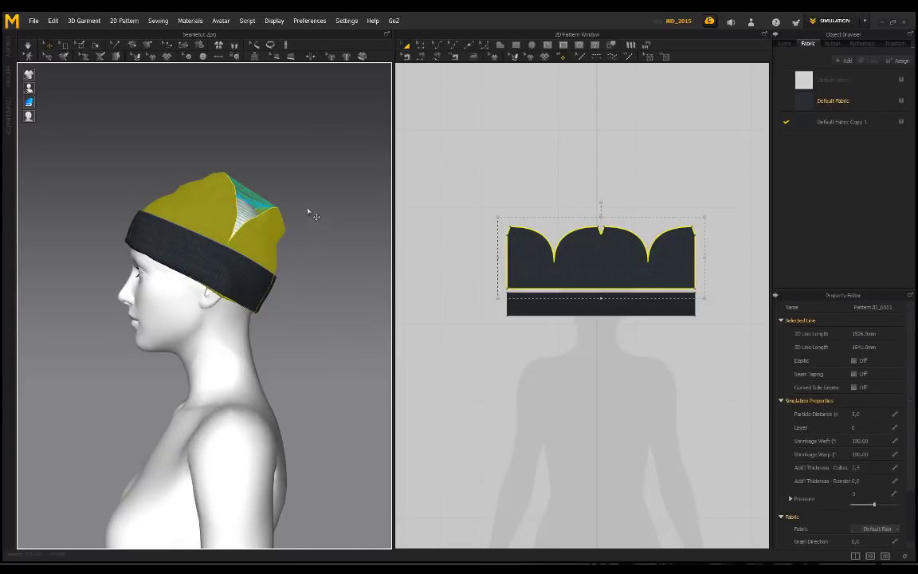
key("ctrl+z")
left_click(318, 212)
right_click_drag(291, 217, 422, 220)
right_click_drag(248, 140, 171, 166)
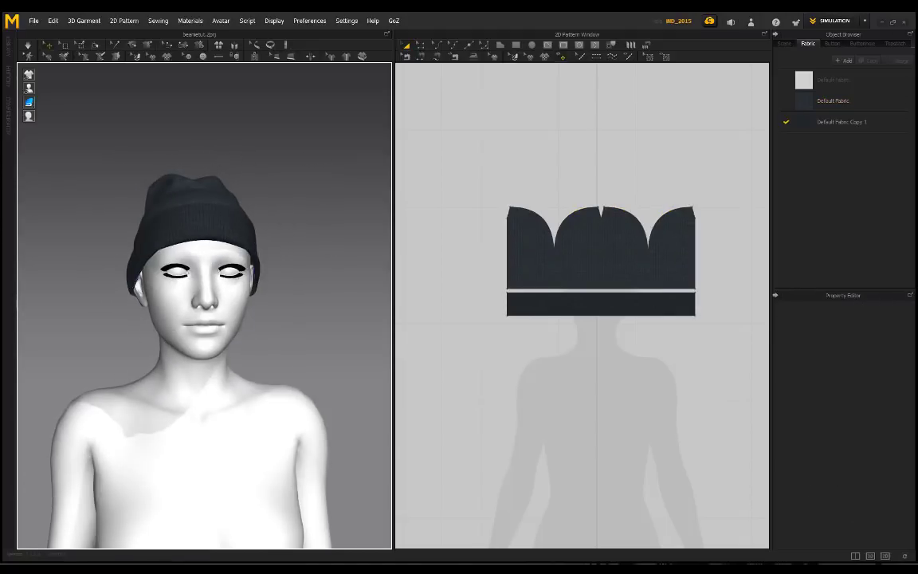
Consult the reference photo of the tall blue knitted beanie and compare it with the garment's side view
left_click(73, 567)
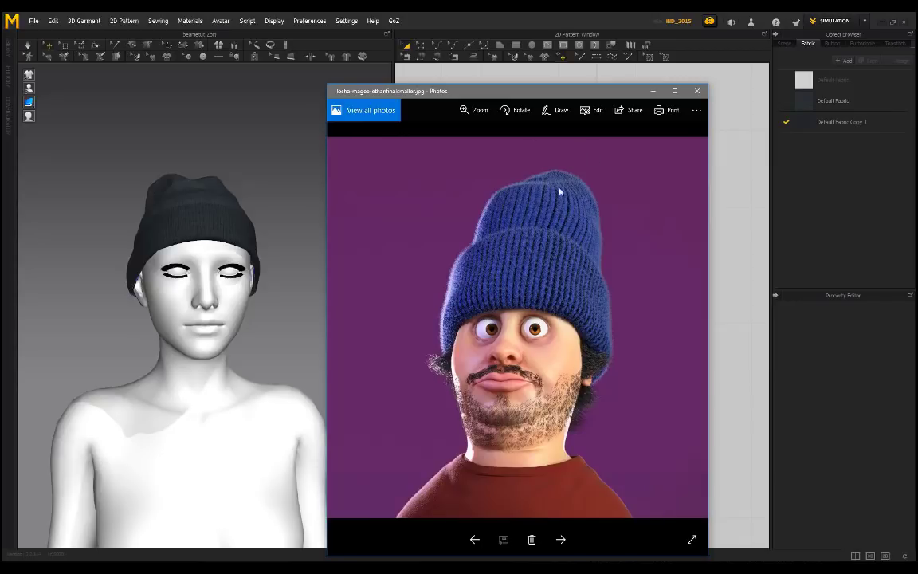
left_click(696, 91)
right_click_drag(308, 168, 261, 185)
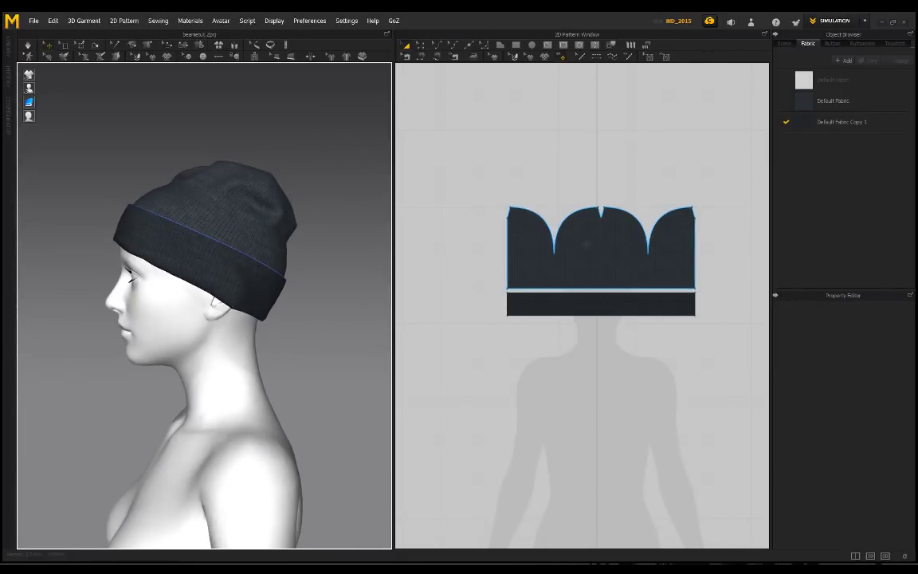
Lengthen the crown pattern vertically to a 2D line length of about 1843 mm and simulate the garment
left_click(241, 207)
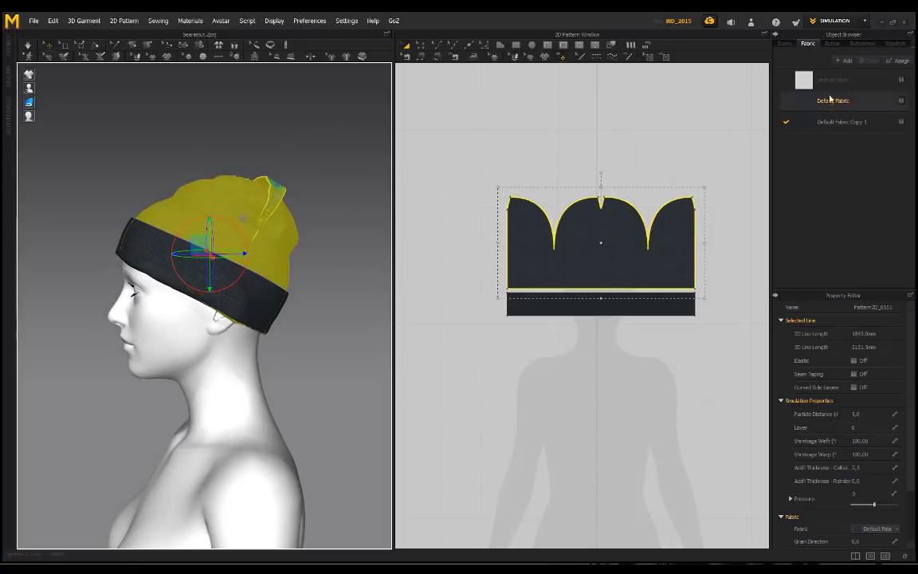
key("space")
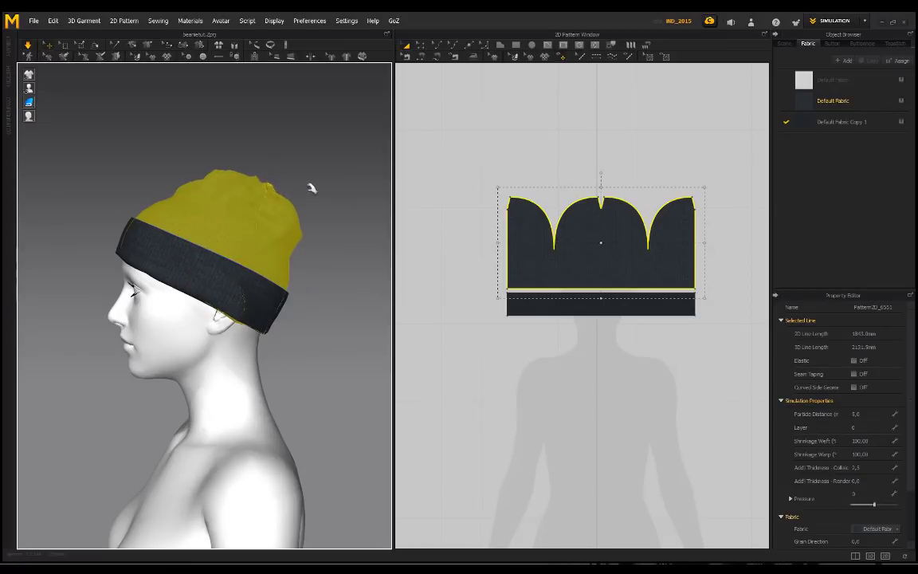
left_click(298, 147)
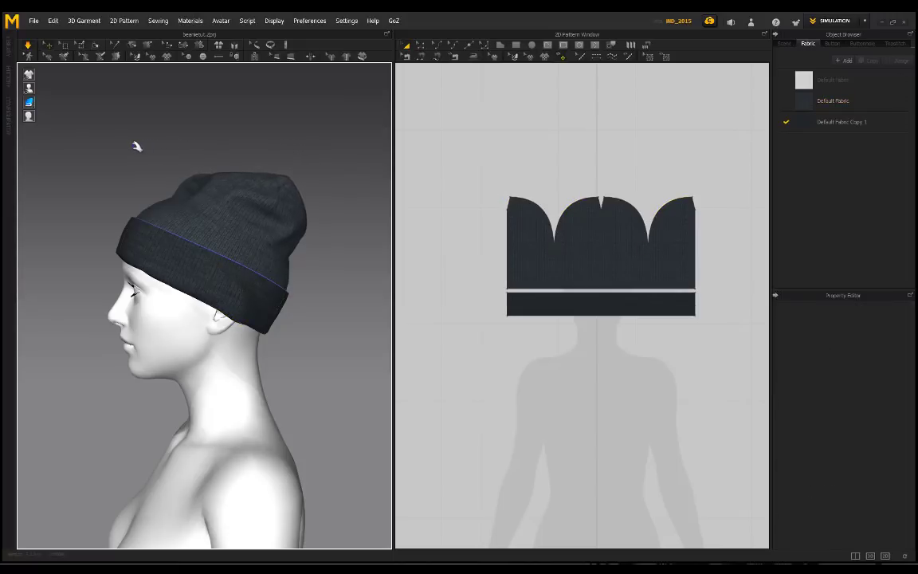
right_click_drag(90, 143, 318, 140)
right_click_drag(159, 141, 301, 152)
scroll(187, 173, "up", 3)
scroll(279, 148, "down", 5)
scroll(301, 152, "up", 5)
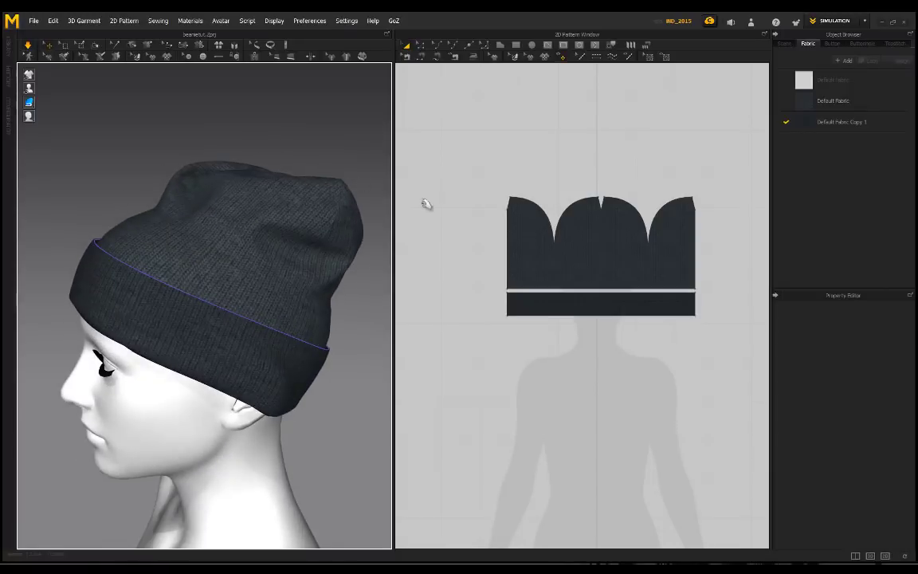
Try the D_Rib_Knit physical property preset on the crown's Default Fabric and replace it with D_Wool
left_click(817, 102)
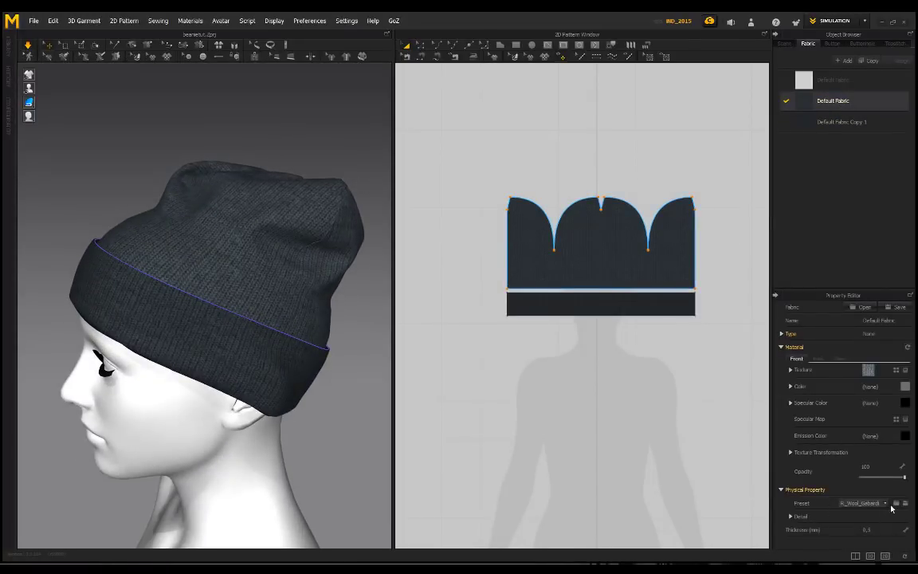
left_click(890, 503)
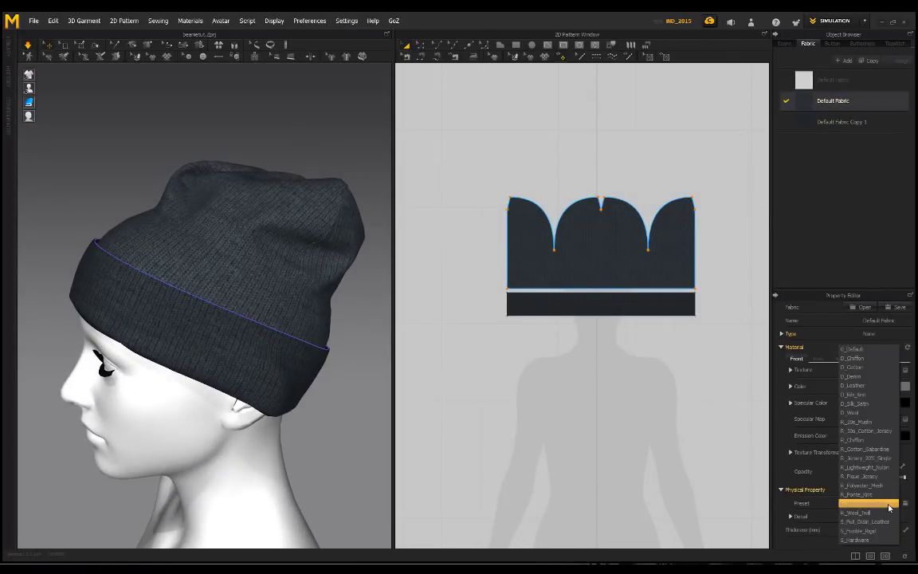
left_click(876, 395)
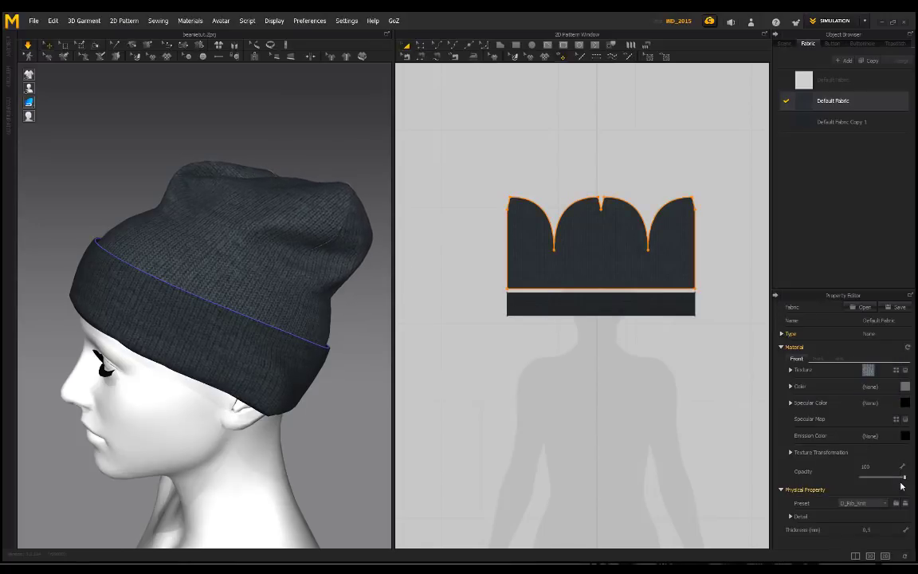
left_click(891, 504)
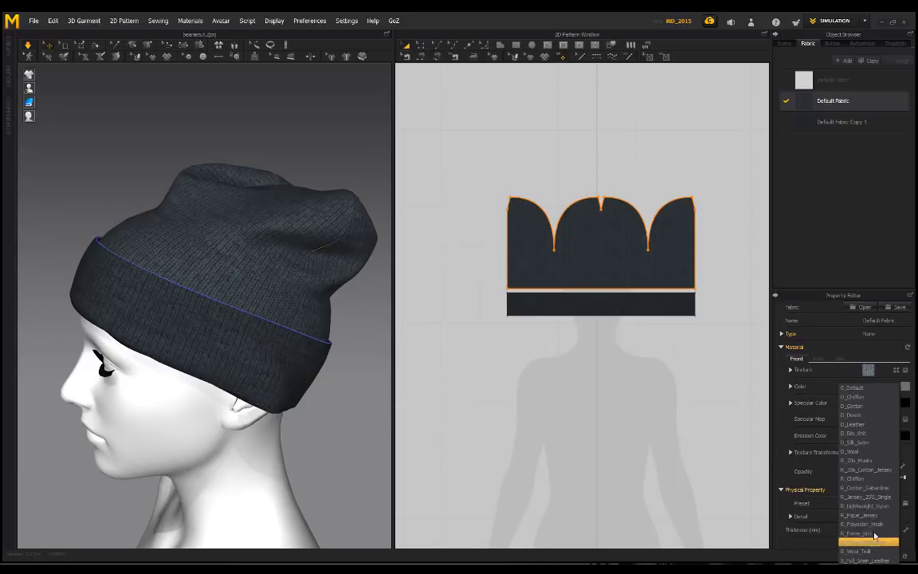
left_click(872, 457)
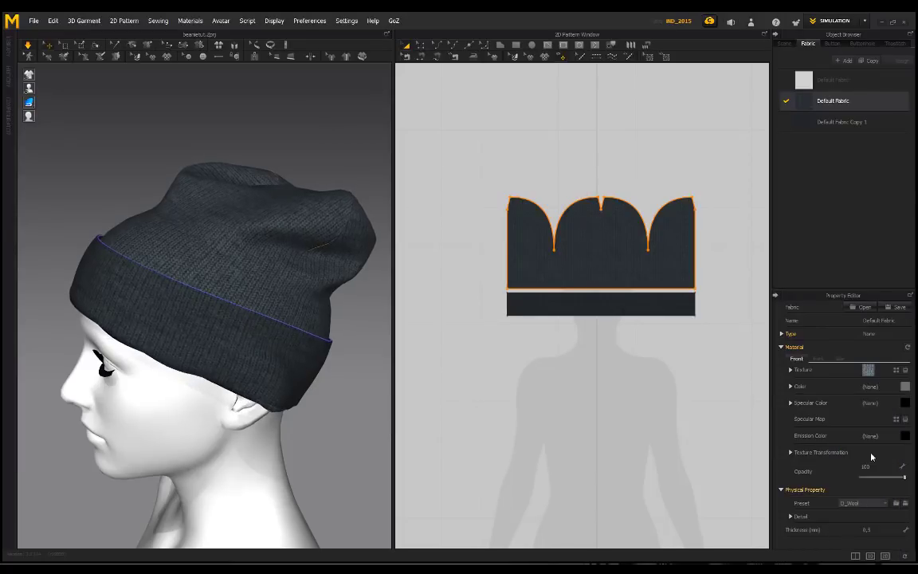
Pull the crown's top upward at several points on the simulating 3D garment to make the beanie stand taller
right_click_drag(334, 205, 293, 195)
left_click_drag(299, 192, 287, 101)
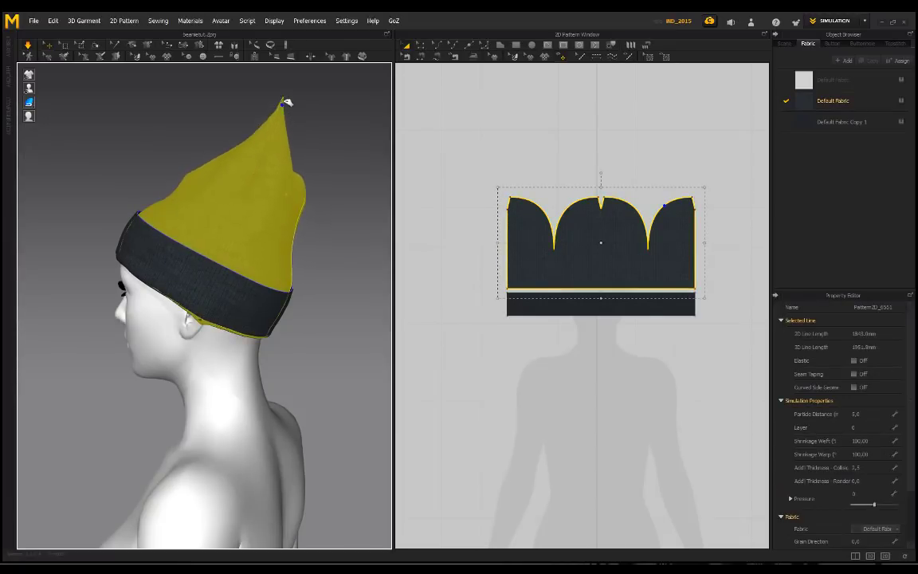
left_click(313, 121)
right_click_drag(313, 121, 194, 122)
left_click_drag(217, 189, 226, 99)
left_click_drag(248, 161, 253, 92)
left_click_drag(221, 155, 231, 90)
left_click(262, 113)
right_click_drag(177, 117, 242, 174)
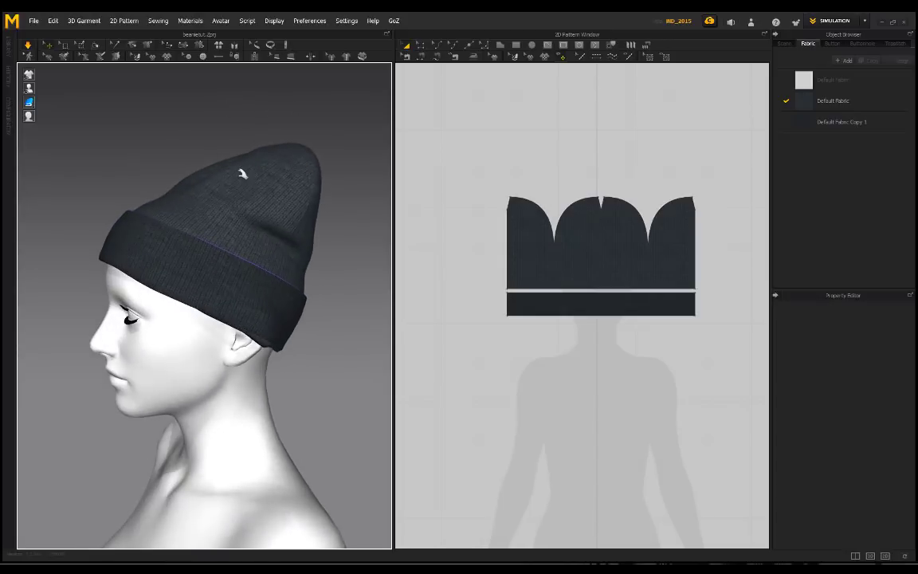
left_click_drag(206, 169, 199, 117)
left_click(132, 149)
right_click_drag(131, 150, 269, 137)
right_click_drag(235, 165, 200, 186)
Set the crown pattern's Shrinkage Warp to 120 and check the beanie's shape from the front and both sides
left_click(544, 257)
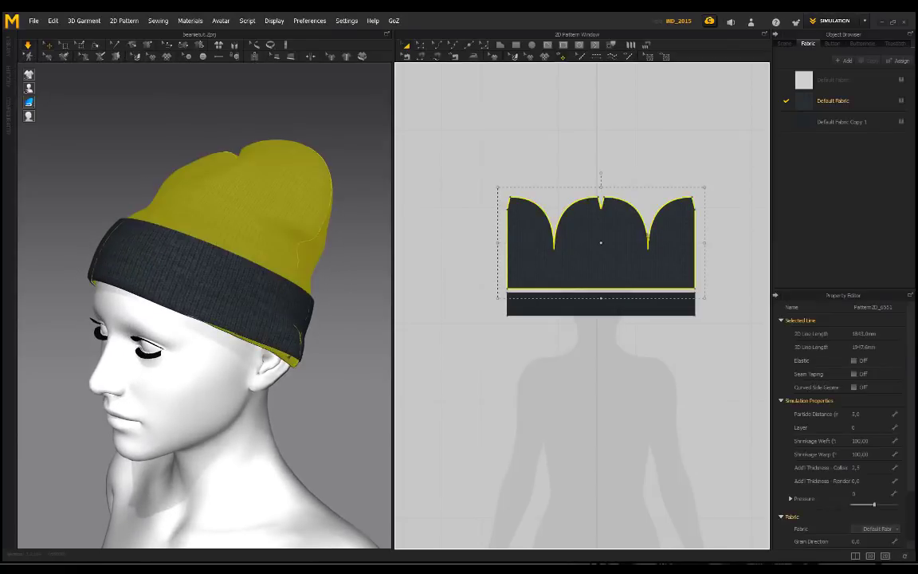
left_click(860, 454)
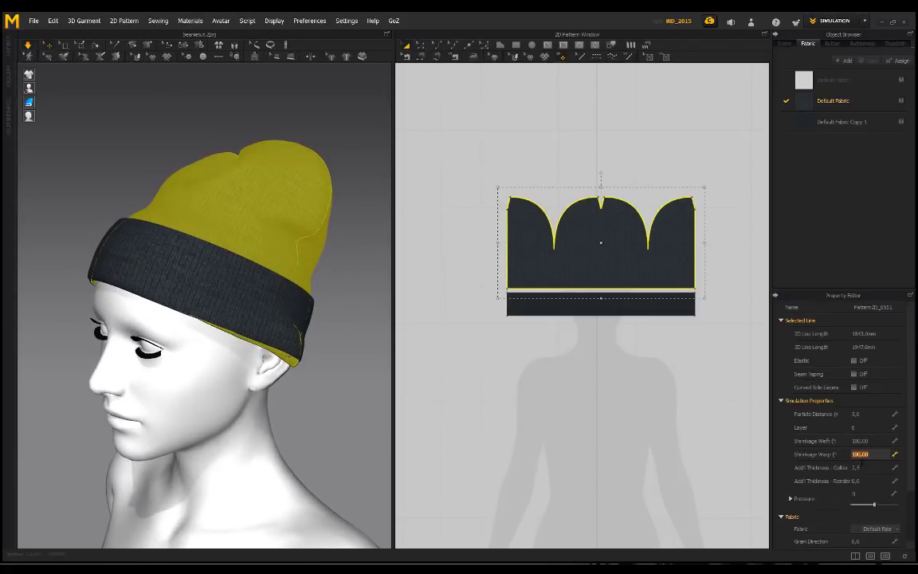
key("Return")
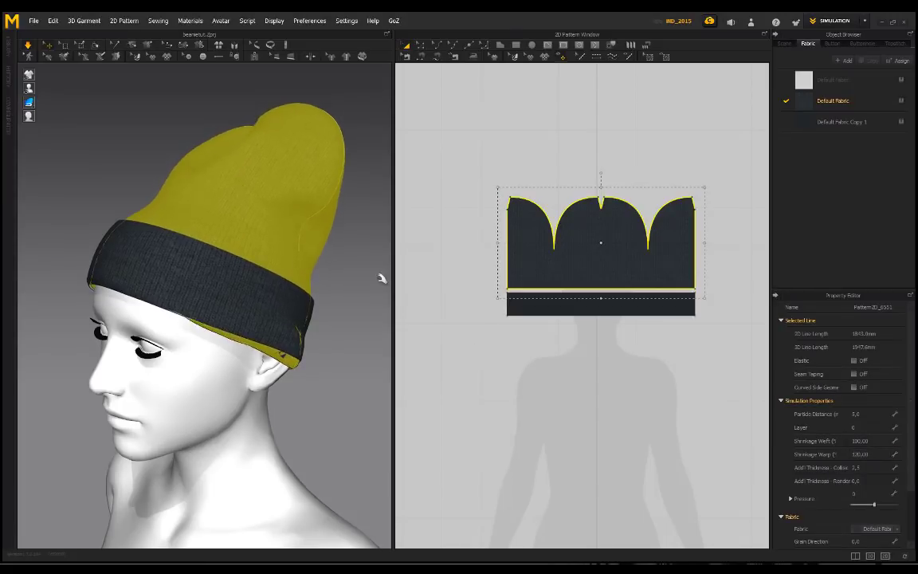
left_click(340, 253)
right_click_drag(142, 183, 222, 201)
scroll(222, 201, "down", 4)
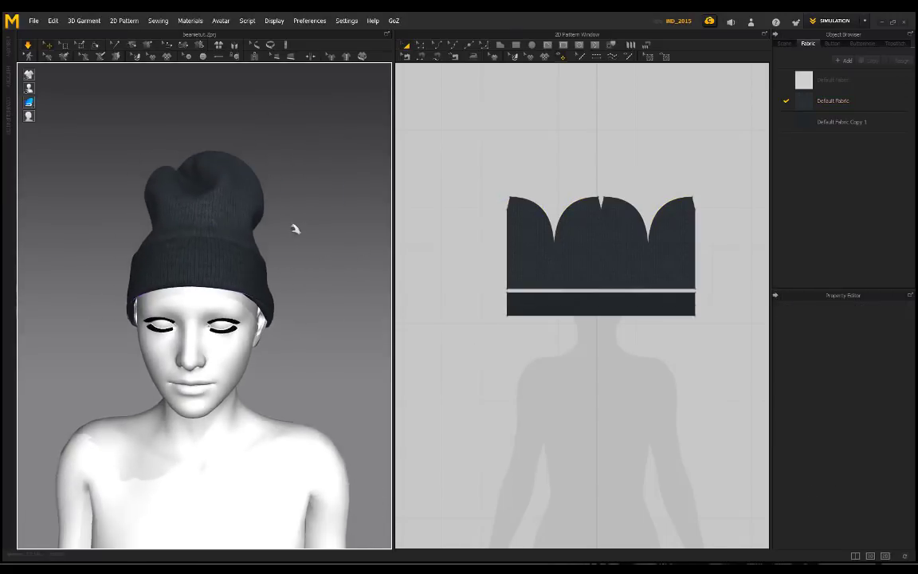
right_click_drag(294, 229, 191, 204)
left_click(238, 300)
left_click(344, 251)
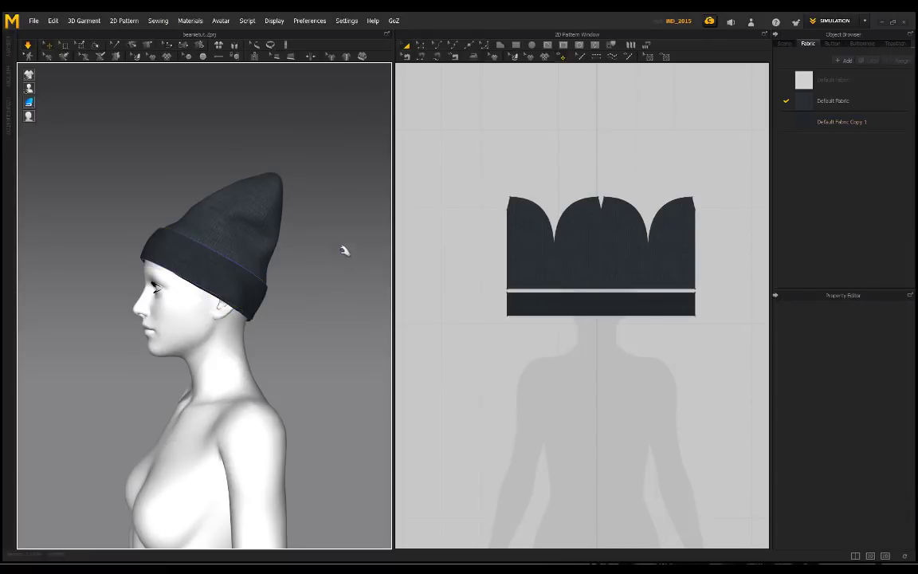
right_click_drag(325, 229, 185, 229)
right_click_drag(274, 218, 252, 197)
Set the crown pattern's Shrinkage Warp to 150 and view the simulated beanie from all around
left_click(600, 248)
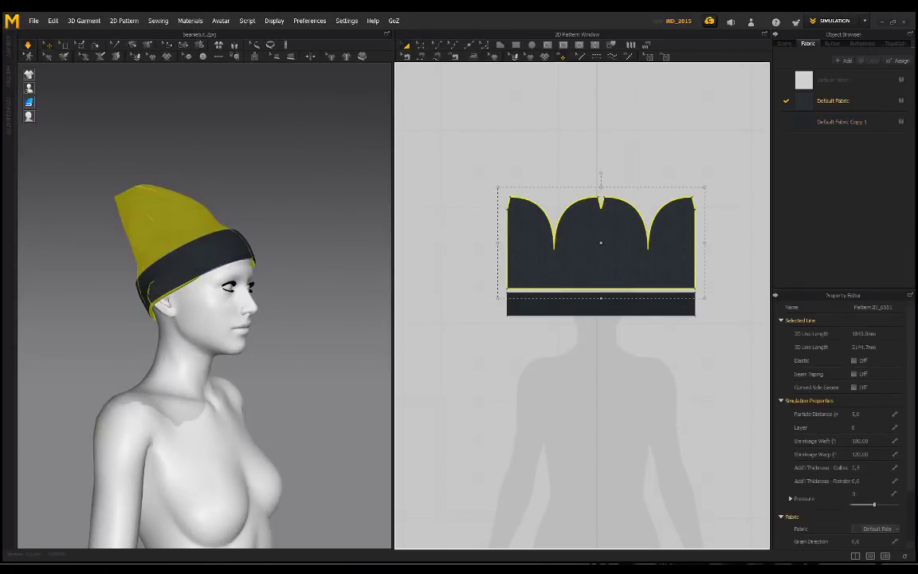
left_click(874, 455)
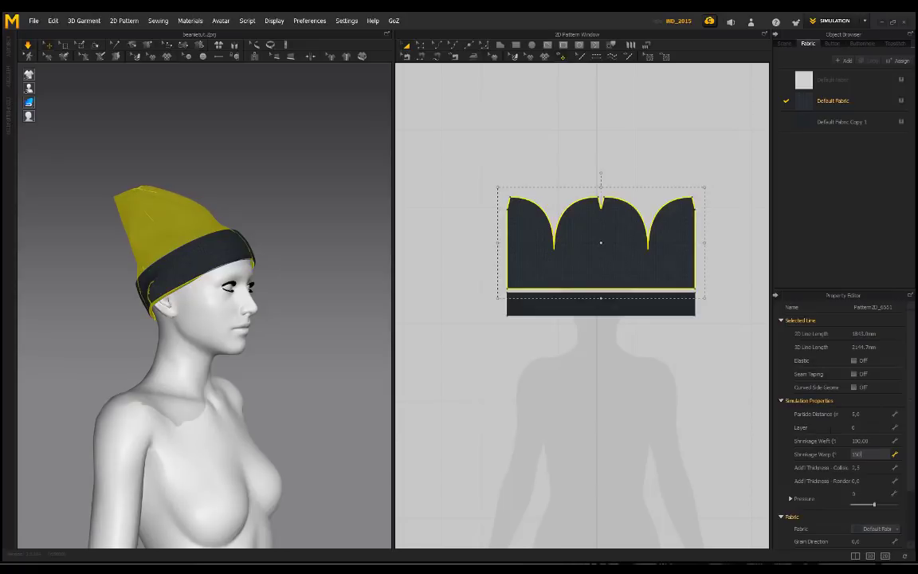
key("Return")
left_click(283, 215)
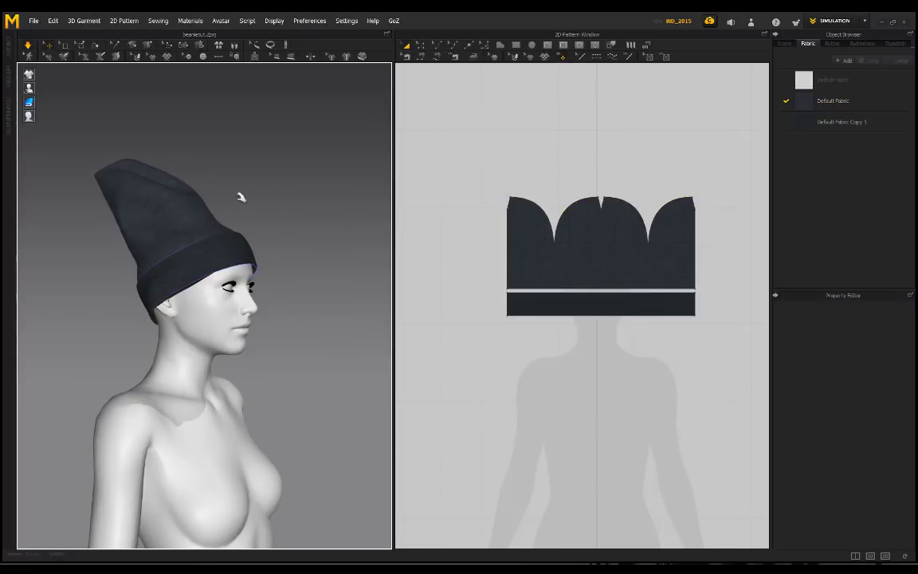
right_click_drag(242, 197, 208, 205)
right_click_drag(114, 206, 183, 211)
right_click_drag(72, 224, 279, 225)
right_click_drag(152, 204, 204, 182)
Pull the front of the stretched crown upward in 3D and check the resulting silhouette from several angles
left_click_drag(180, 176, 172, 141)
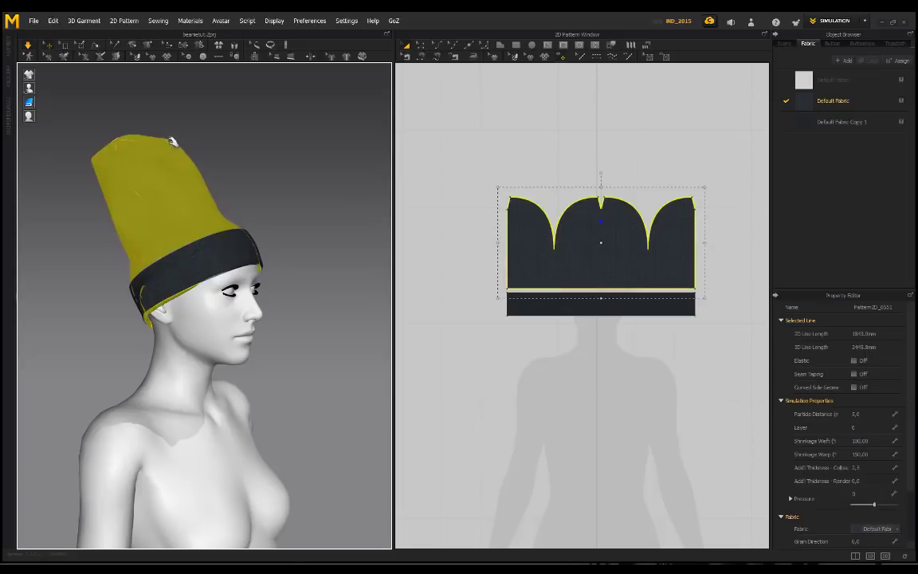
left_click(275, 169)
right_click_drag(275, 168, 169, 213)
scroll(117, 205, "down", 3)
right_click_drag(112, 204, 241, 218)
right_click_drag(118, 239, 324, 258)
scroll(234, 239, "up", 4)
scroll(252, 231, "up", 3)
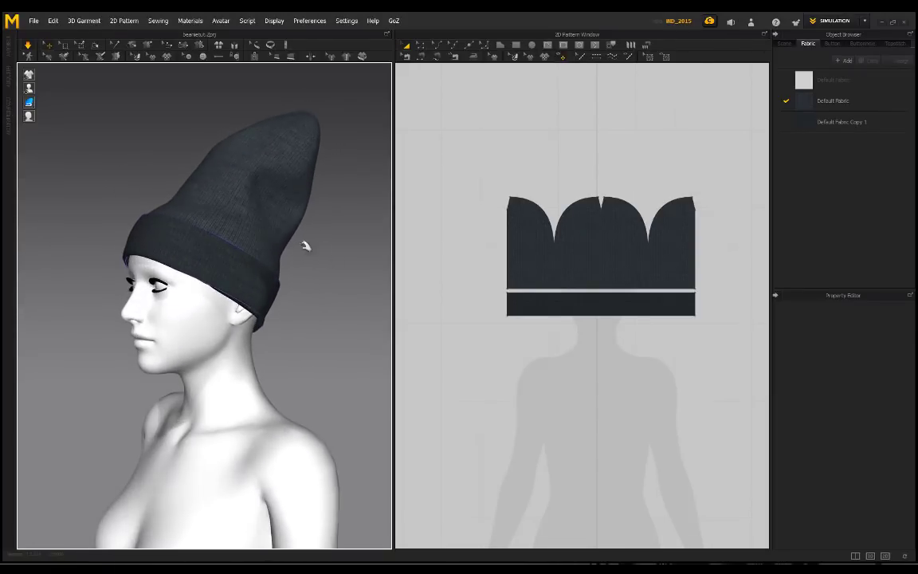
Undo the recent edits that stretched the beanie's crown
left_click(553, 319)
key("ctrl+z")
key("ctrl+z")
key("ctrl+z")
key("ctrl+z")
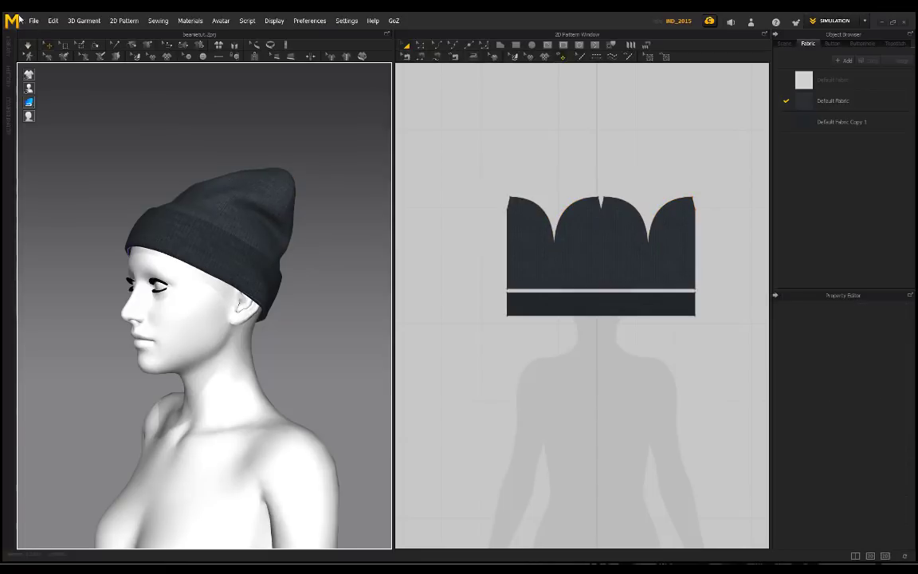
Reopen the saved project beanietut.Zprj from the Desktop, discarding the unsaved changes
left_click(53, 21)
mouse_move(34, 22)
mouse_move(46, 46)
left_click(151, 49)
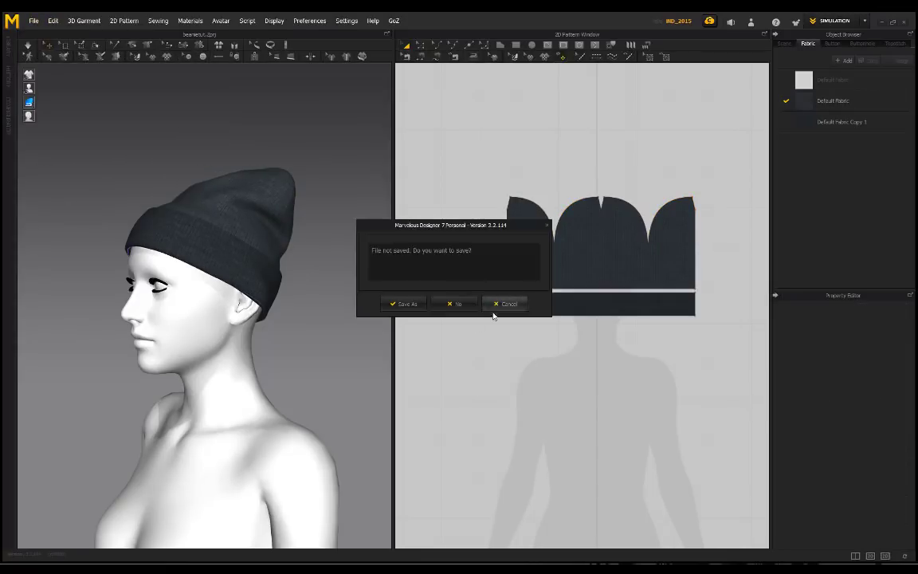
left_click(453, 305)
left_click(330, 314)
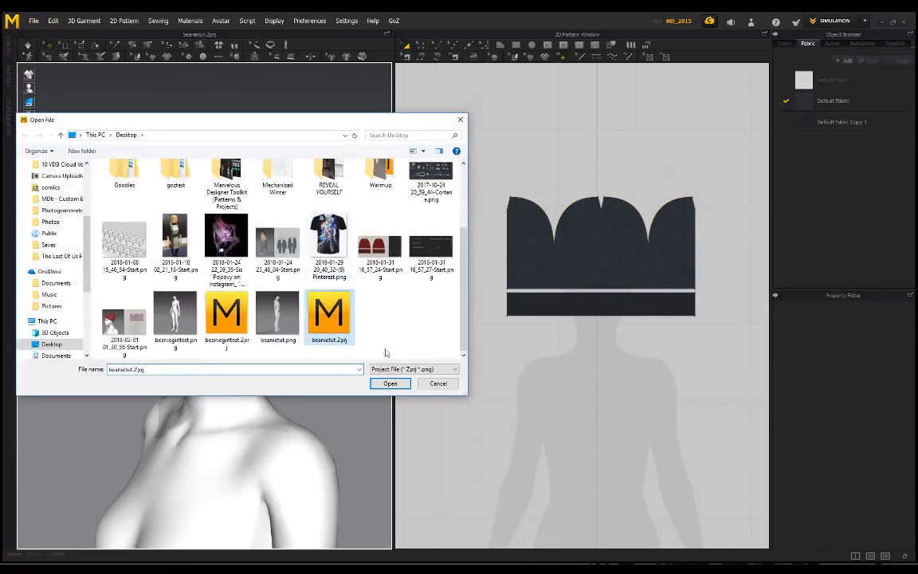
left_click(391, 384)
left_click(455, 352)
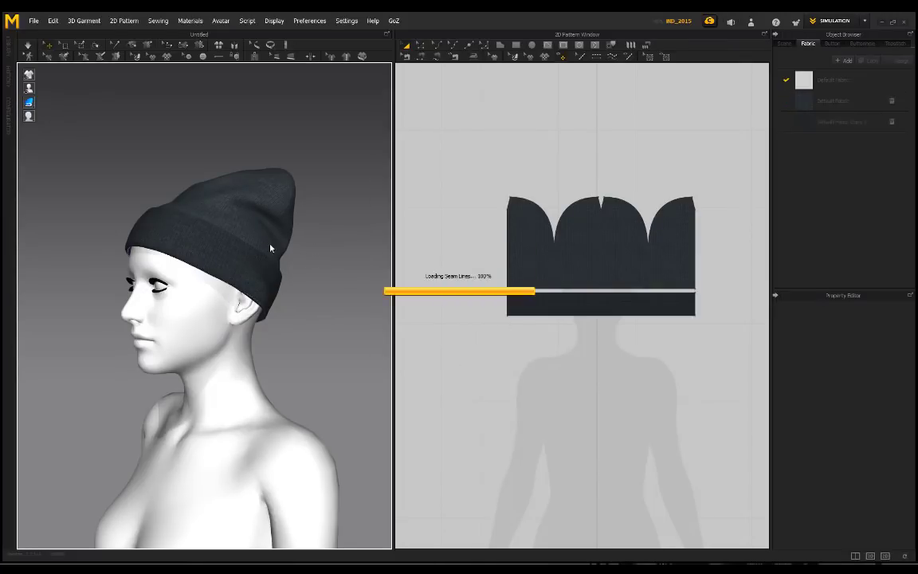
Examine the reloaded beanie from both sides and compare it with the reference photo of the slouchy grey knitted beanie
right_click_drag(323, 171, 205, 215)
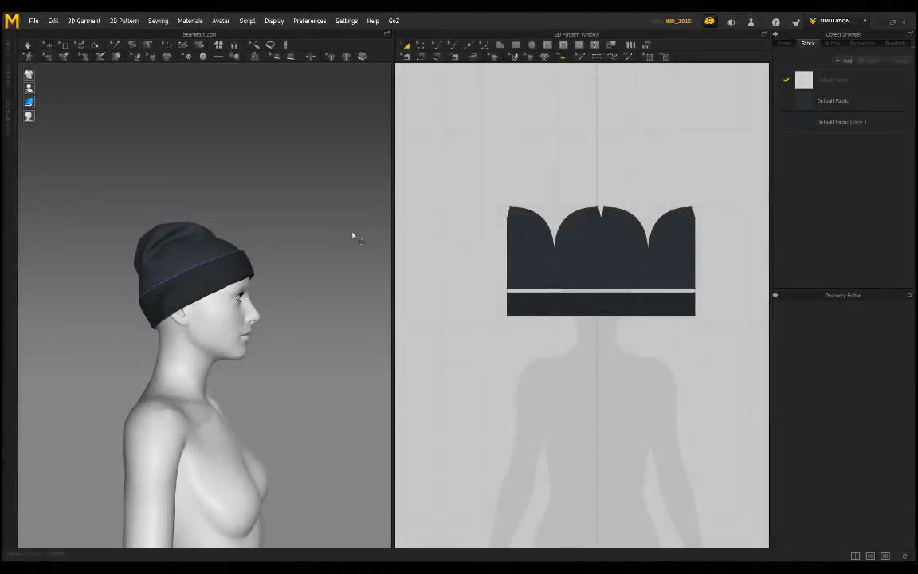
right_click_drag(321, 213, 90, 255)
scroll(183, 242, "up", 3)
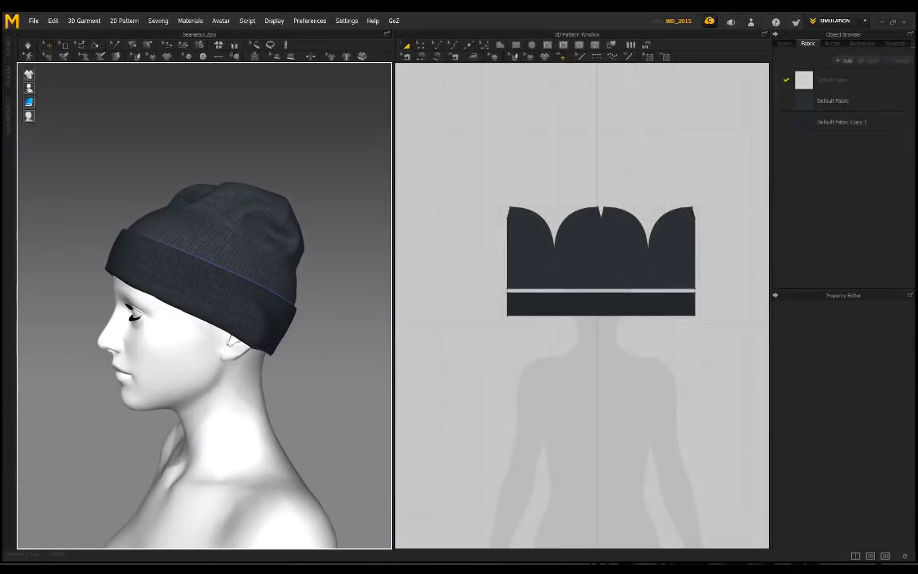
scroll(287, 288, "down", 4)
right_click_drag(264, 310, 233, 288)
scroll(205, 294, "up", 2)
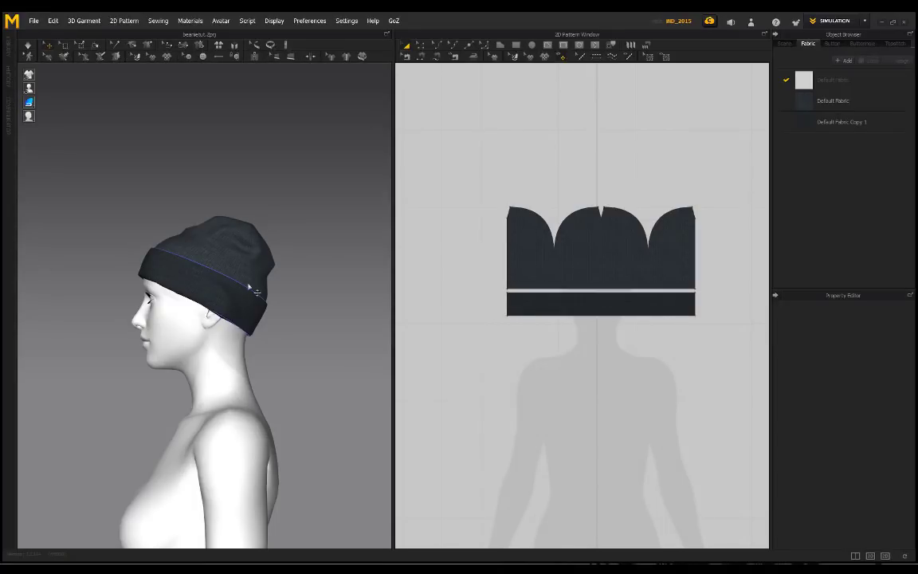
key("alt+Tab")
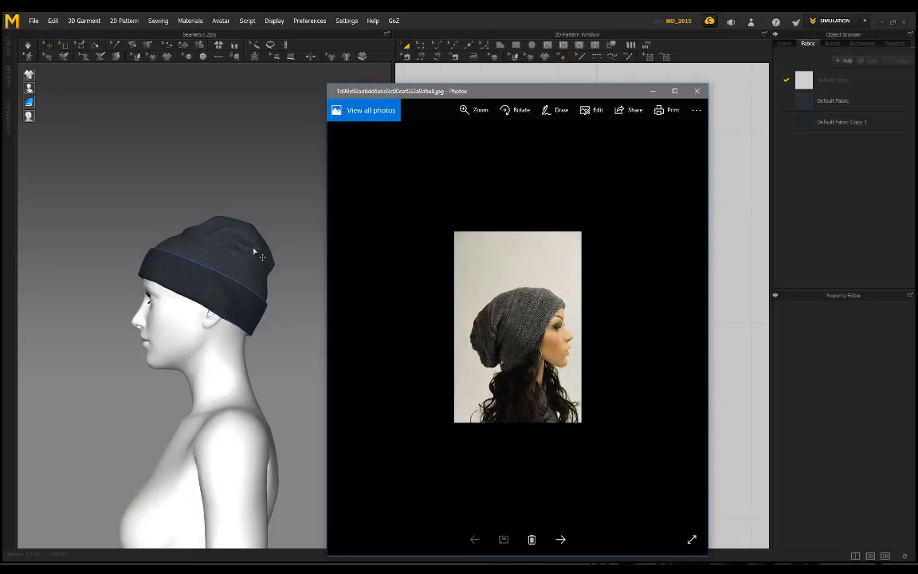
left_click(262, 227)
scroll(279, 201, "up", 2)
right_click_drag(279, 201, 317, 184)
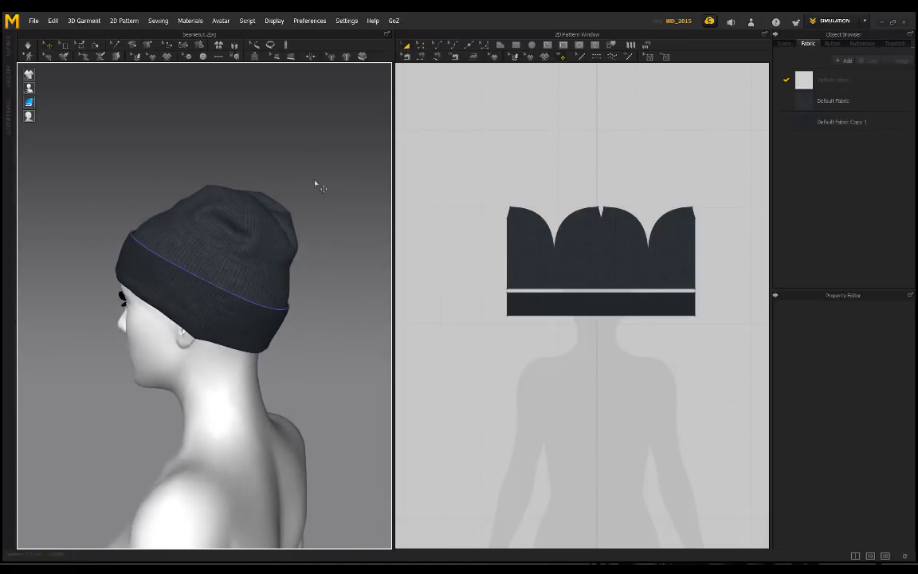
Set the crown pattern's weft shrinkage to 130 and run the simulation
left_click(569, 265)
left_click(860, 440)
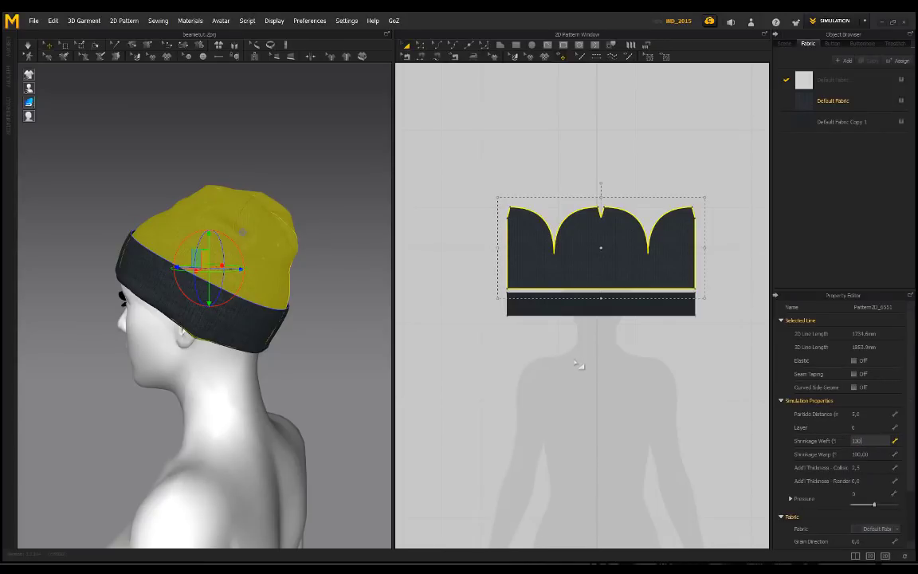
type("130")
key("Return")
key("space")
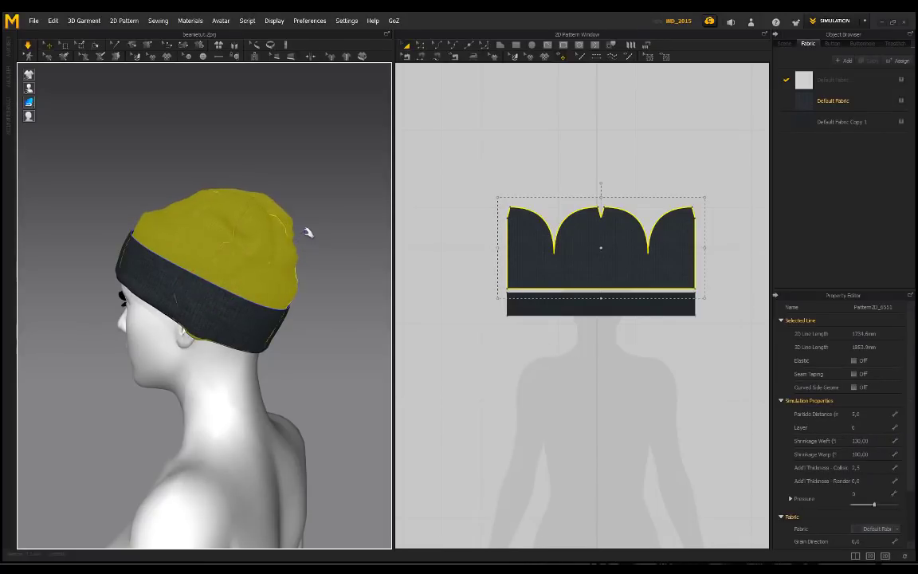
Pull the back of the crown downward in 3D and check the slouch from several sides
right_click_drag(265, 216, 356, 179)
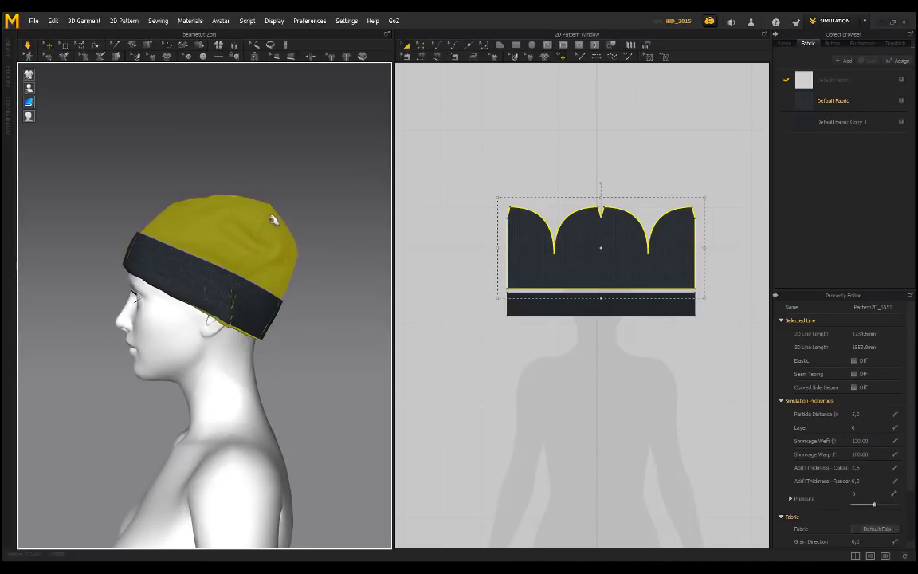
right_click_drag(331, 217, 368, 245)
left_click_drag(281, 264, 342, 379)
left_click(314, 233)
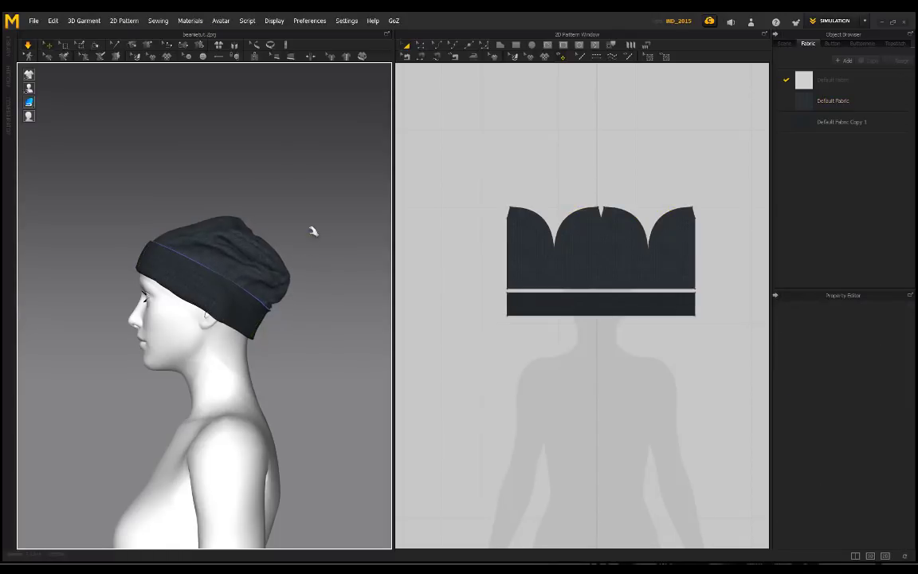
right_click_drag(313, 230, 172, 227)
right_click_drag(251, 207, 319, 176)
Change the physical property preset of the crown's fabric to D_Rib_Knit
left_click(580, 259)
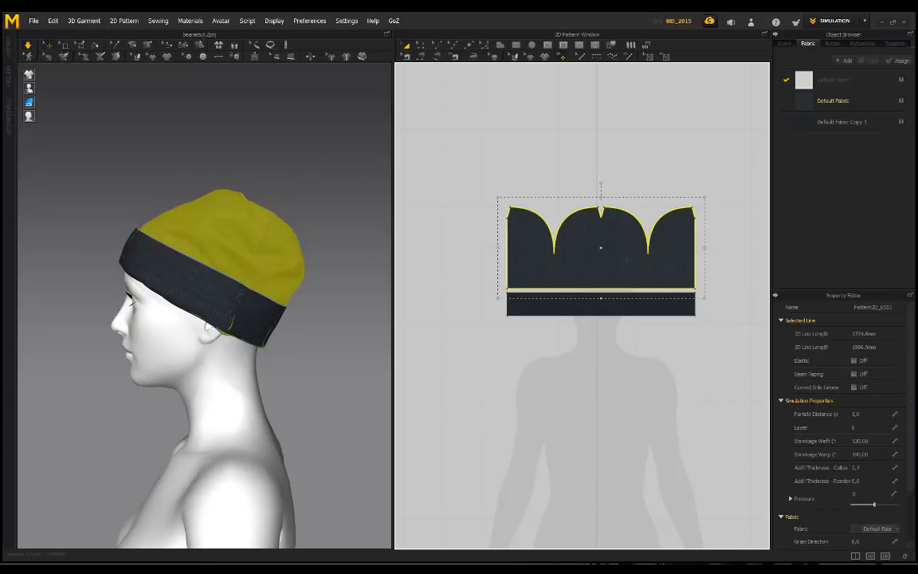
left_click(843, 104)
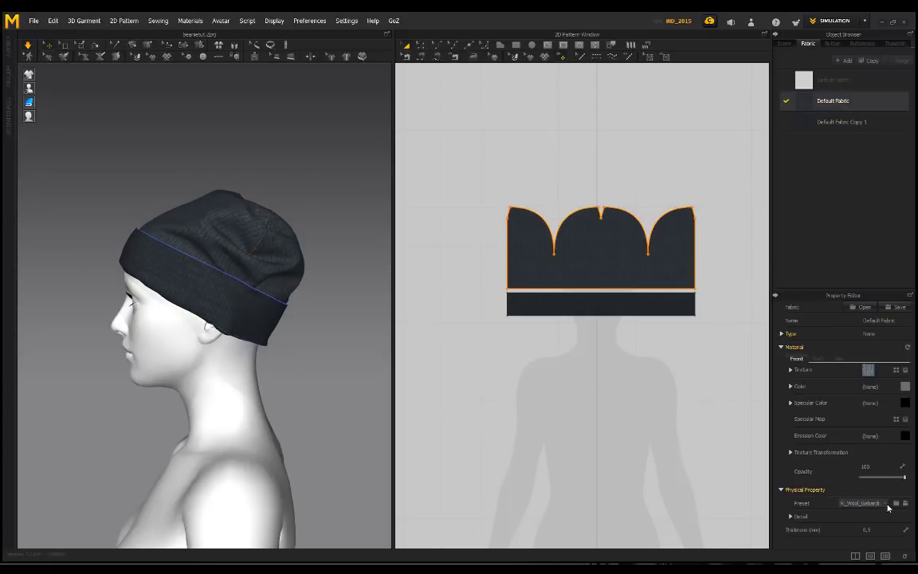
left_click(886, 504)
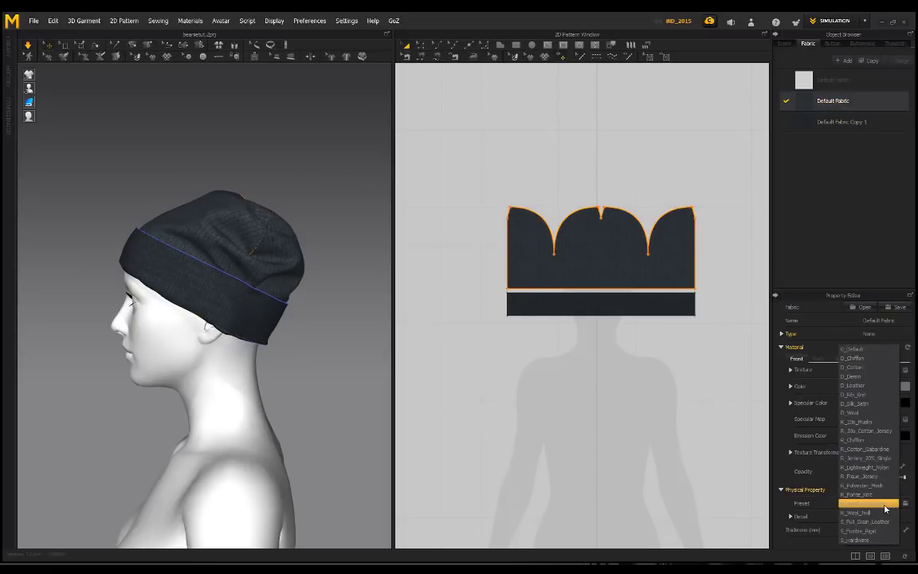
left_click(864, 394)
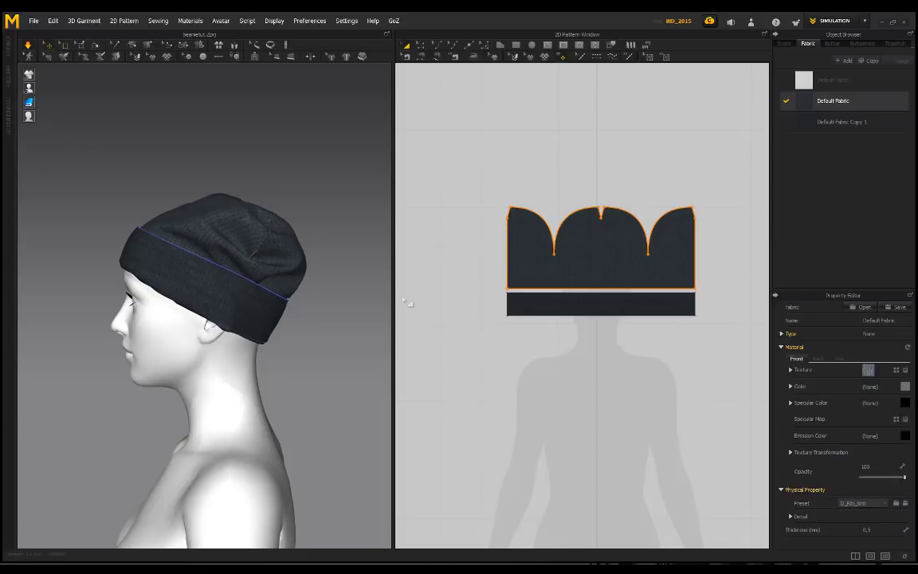
Tug the back of the crown down and its side upward in 3D, checking the drape from both sides
scroll(321, 289, "down", 2)
left_click(328, 284)
right_click_drag(326, 281, 169, 235)
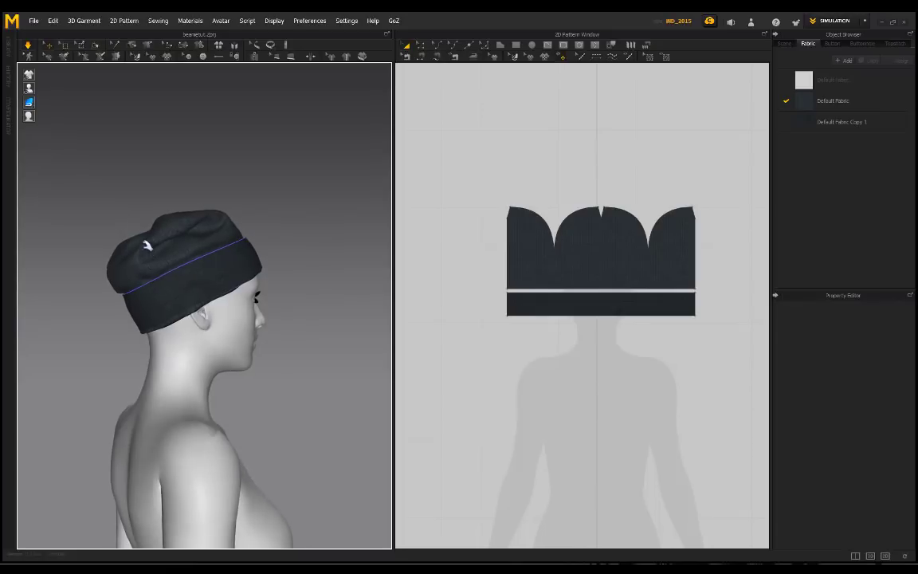
left_click_drag(147, 245, 141, 293)
left_click(209, 173)
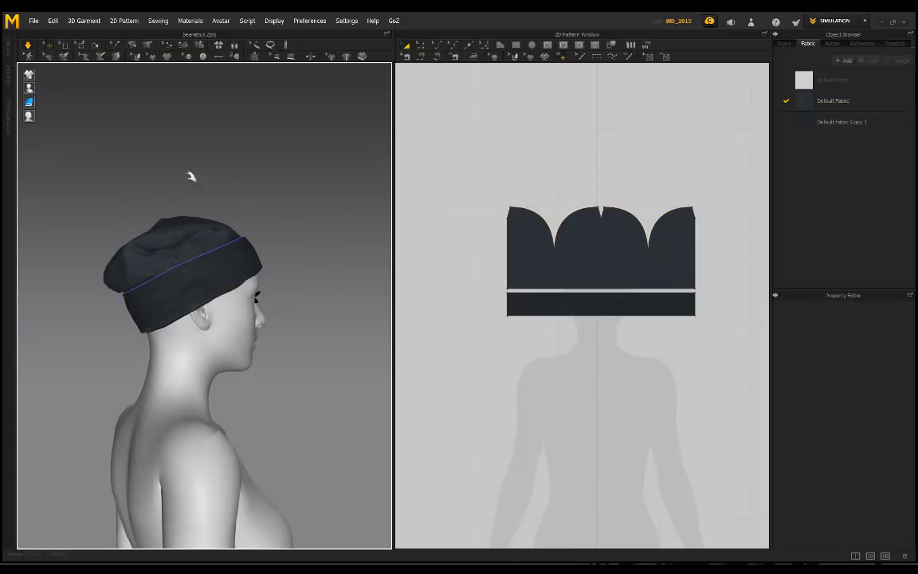
right_click_drag(174, 160, 347, 196)
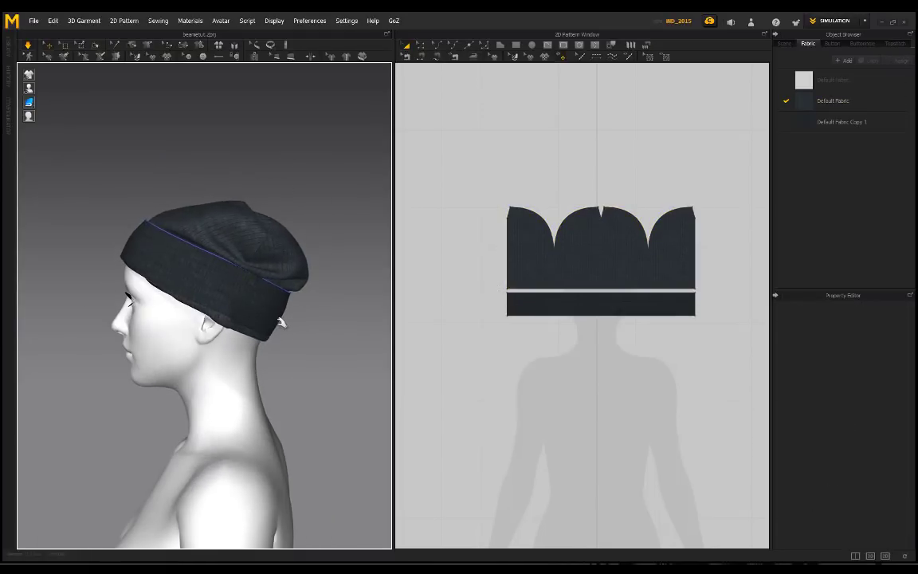
right_click_drag(281, 181, 280, 226)
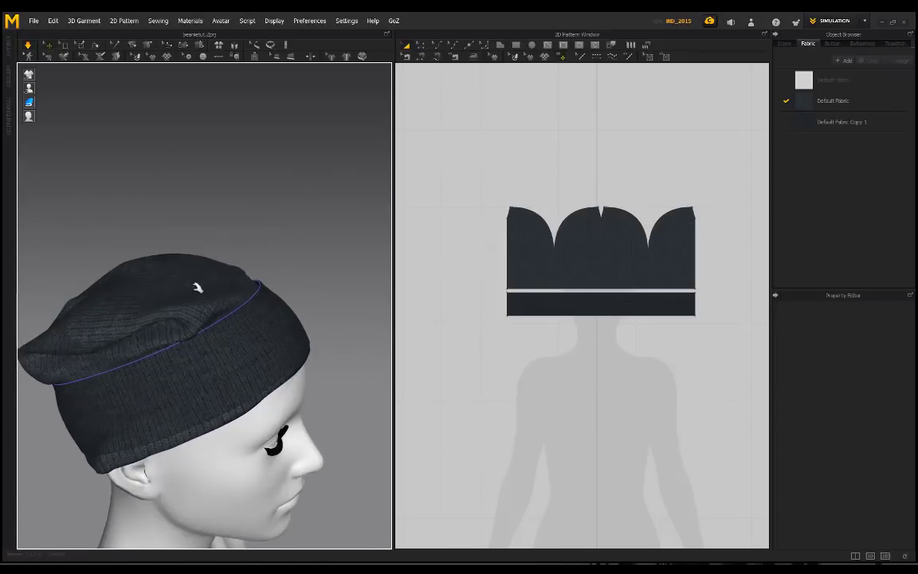
left_click_drag(196, 285, 204, 248)
right_click_drag(245, 270, 272, 223)
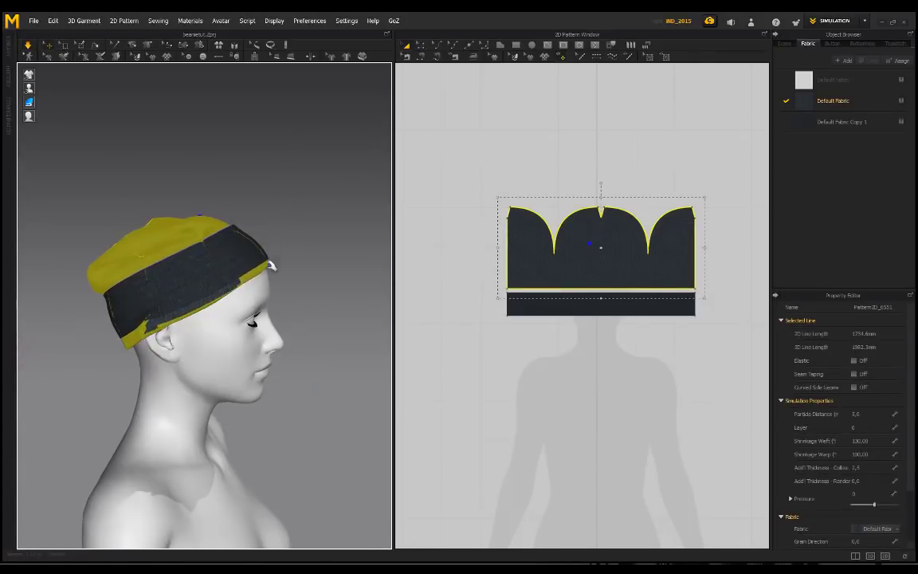
Pull the folded brim and the crown edge beneath it downward at the side and back of the head
left_click(215, 299)
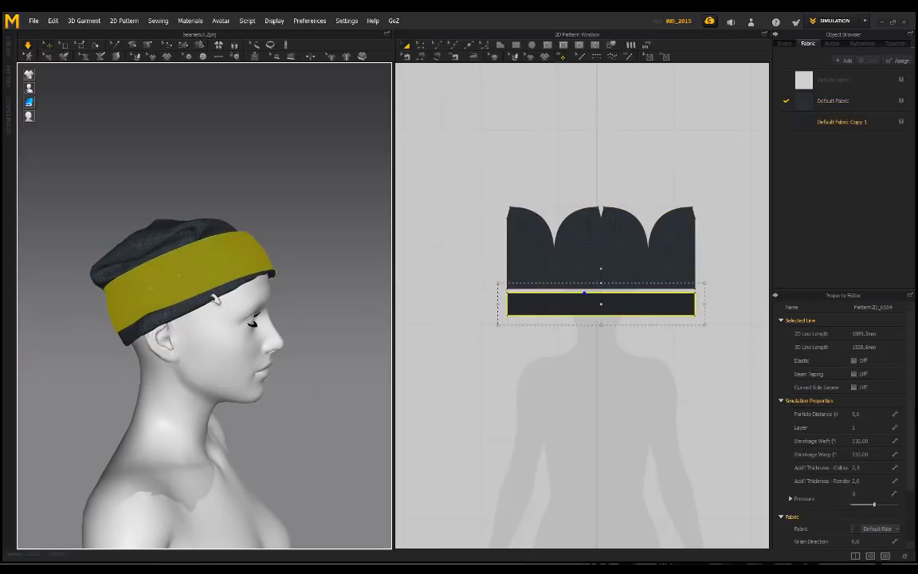
left_click_drag(216, 299, 232, 365)
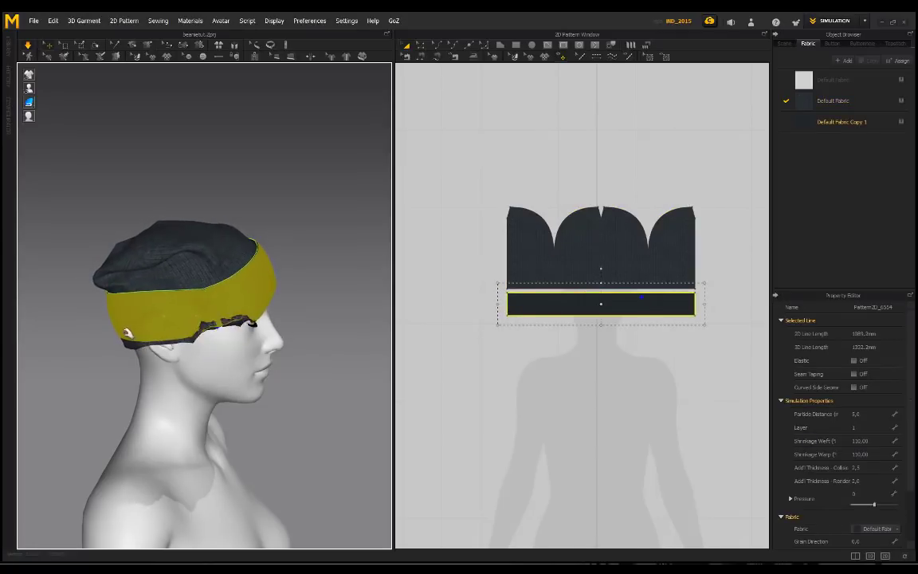
left_click_drag(130, 374, 134, 397)
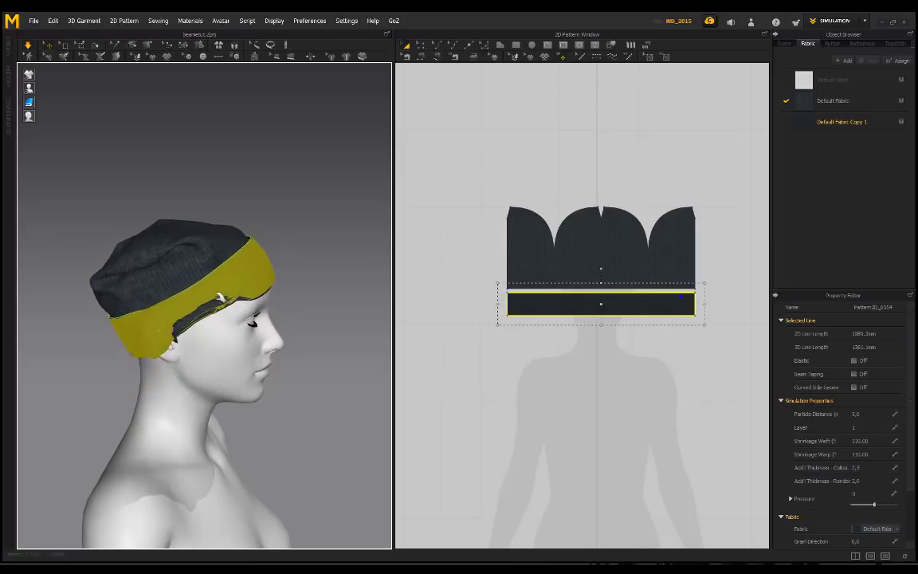
left_click_drag(220, 304, 230, 326)
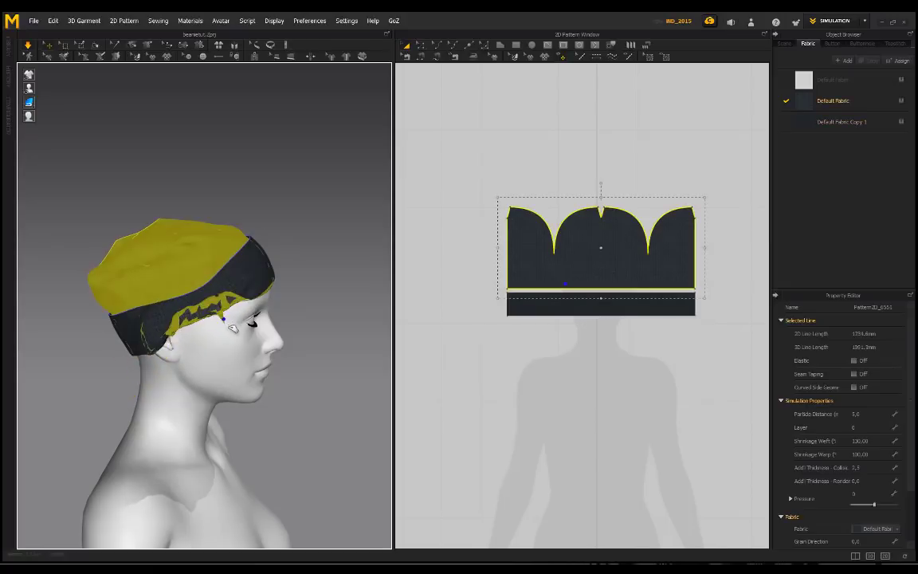
left_click(285, 233)
Undo the brim and crown pulls, the fabric preset change and the crown's weft shrinkage change
right_click_drag(257, 182, 166, 141)
key("ctrl+z")
key("ctrl+z")
key("ctrl+z")
key("ctrl+z")
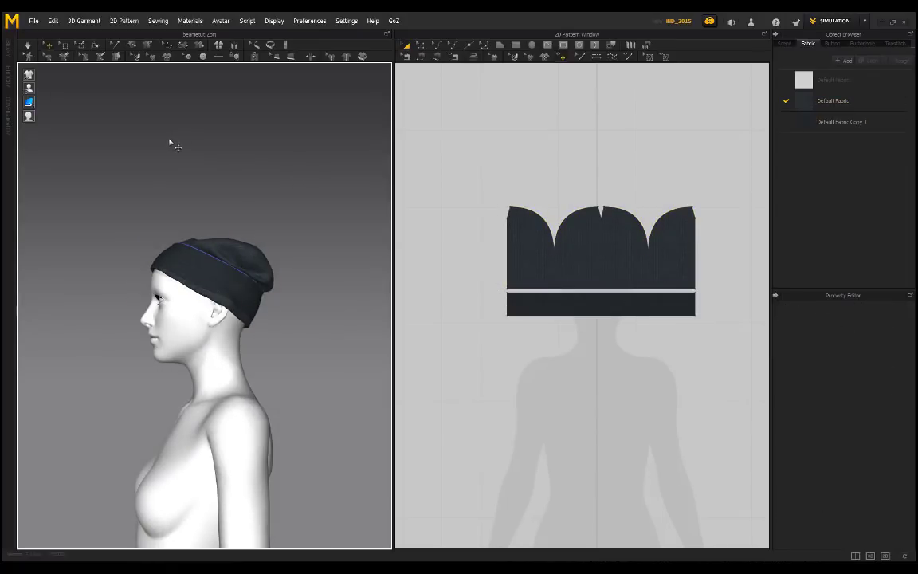
key("ctrl+z")
key("ctrl+z")
key("ctrl+z")
key("ctrl+z")
key("ctrl+z")
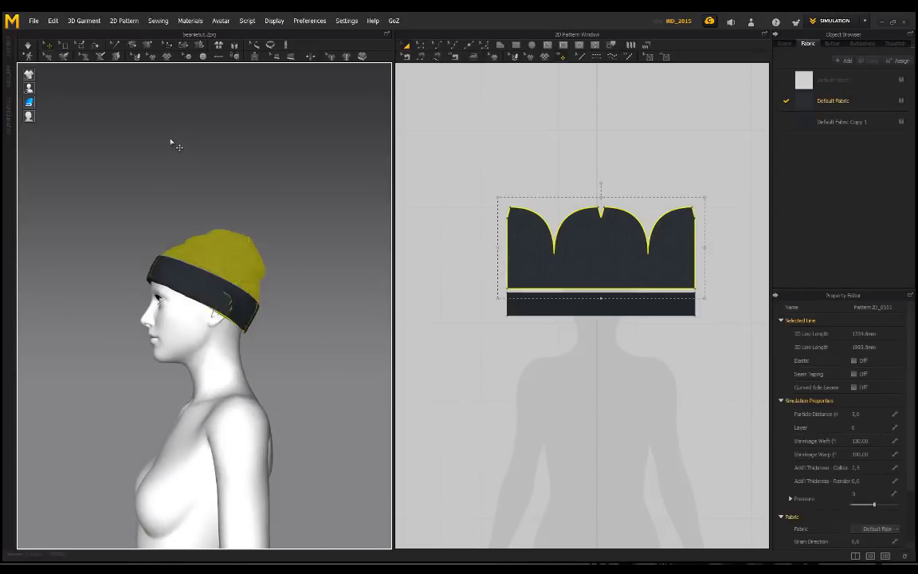
key("ctrl+z")
Examine the restored beanie's silhouette and folded brim from the side, front and three-quarter views
right_click_drag(191, 195, 220, 216)
left_click(538, 262)
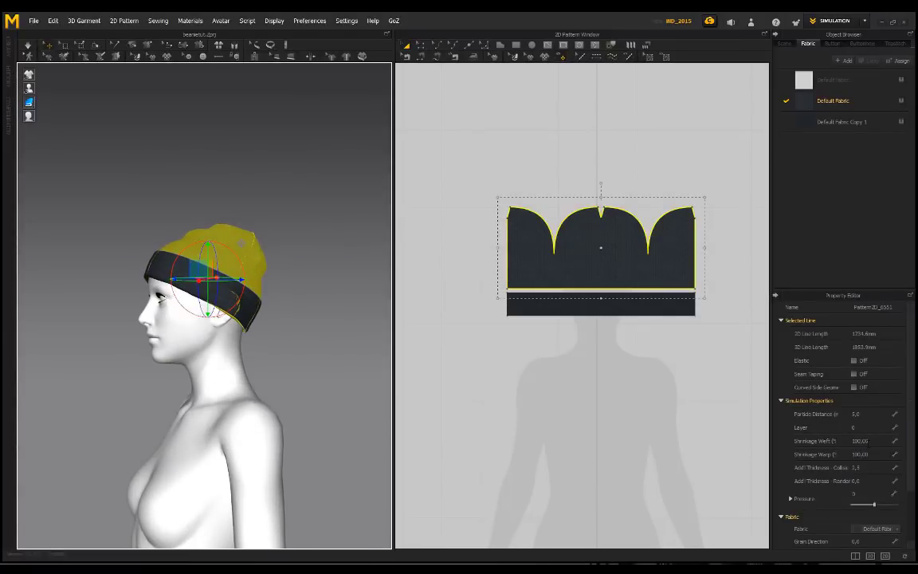
left_click(866, 442)
left_click(285, 250)
right_click_drag(312, 253, 219, 282)
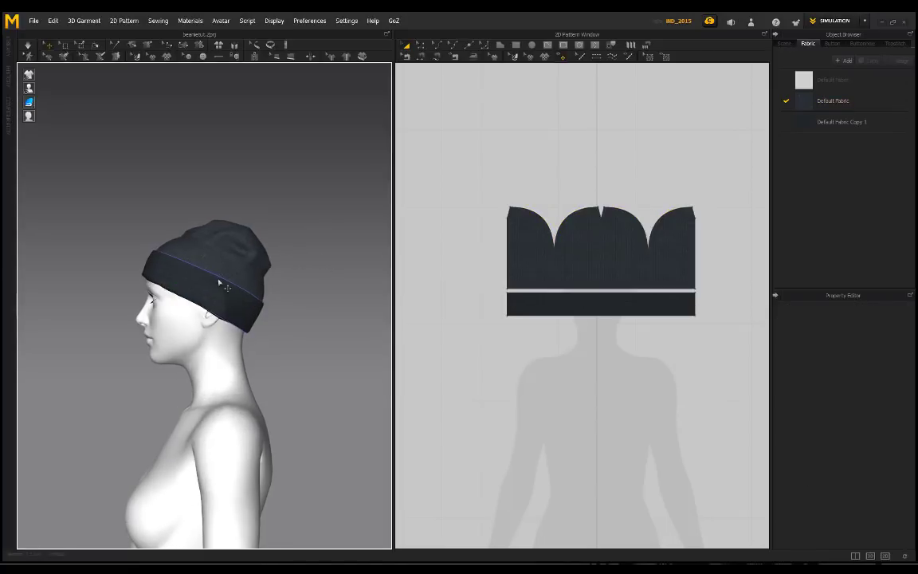
right_click_drag(83, 217, 170, 231)
right_click_drag(104, 277, 221, 282)
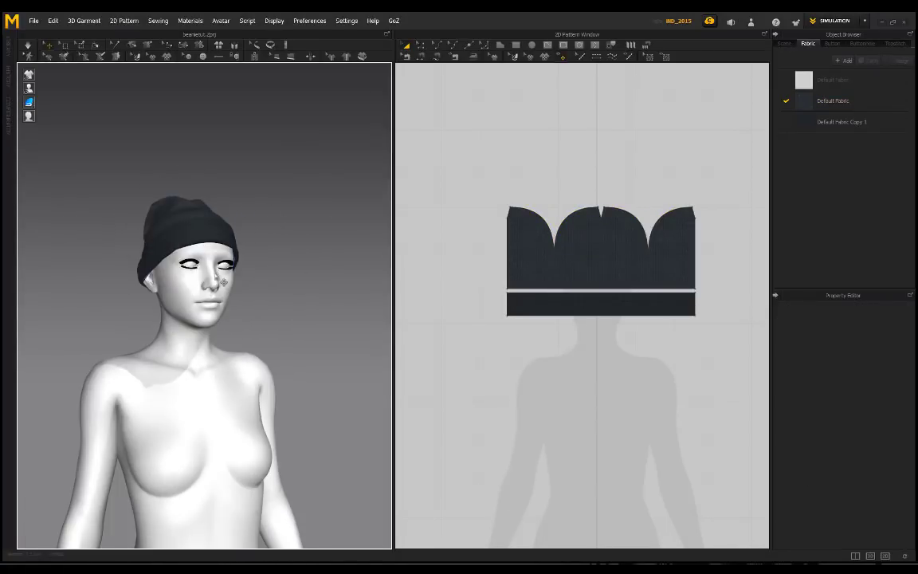
right_click_drag(84, 258, 222, 245)
right_click_drag(109, 276, 243, 261)
scroll(205, 272, "up", 4)
middle_click_drag(194, 245, 220, 304)
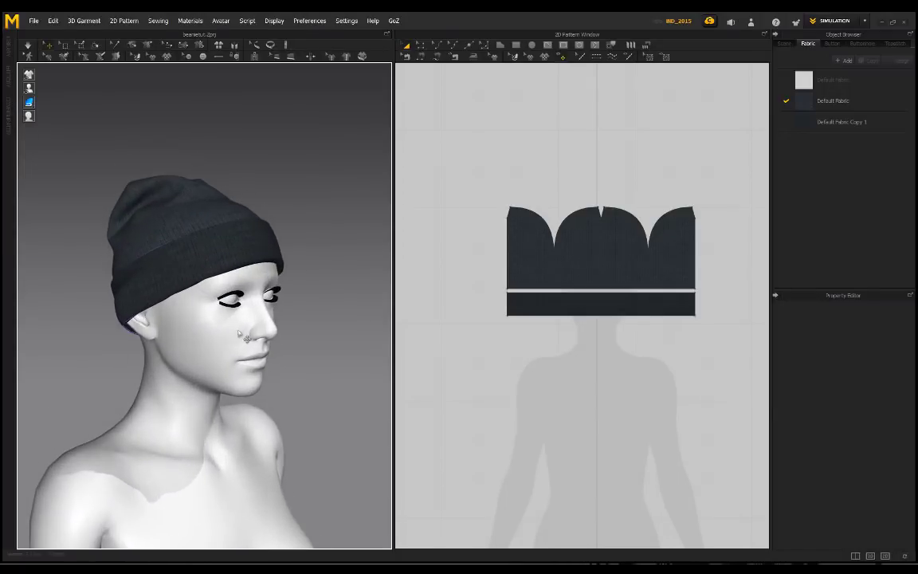
Inspect the knit texture and the brim's folded edge up close from several angles
right_click_drag(152, 294, 147, 314)
mouse_move(269, 273)
right_mouse_down()
mouse_move(239, 267)
mouse_move(257, 263)
right_mouse_up()
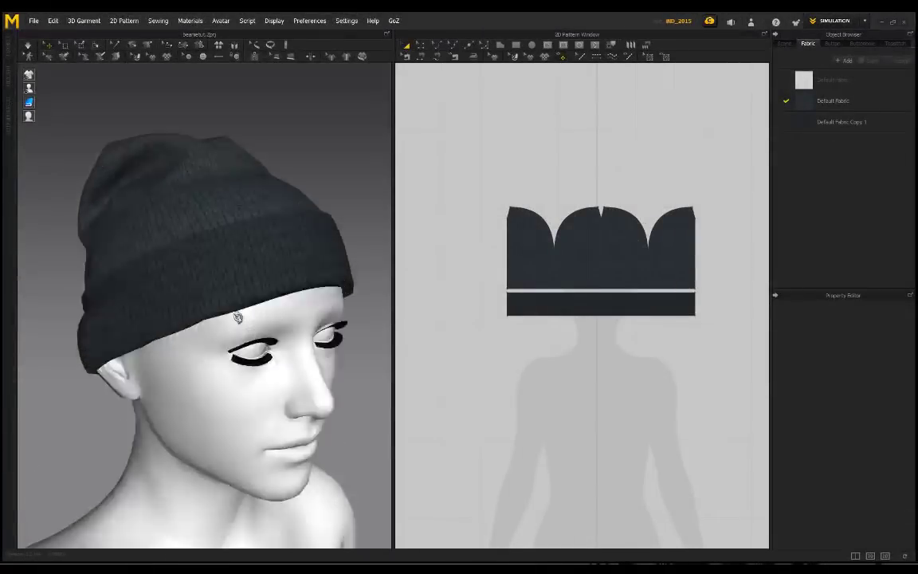
scroll(290, 336, "up", 5)
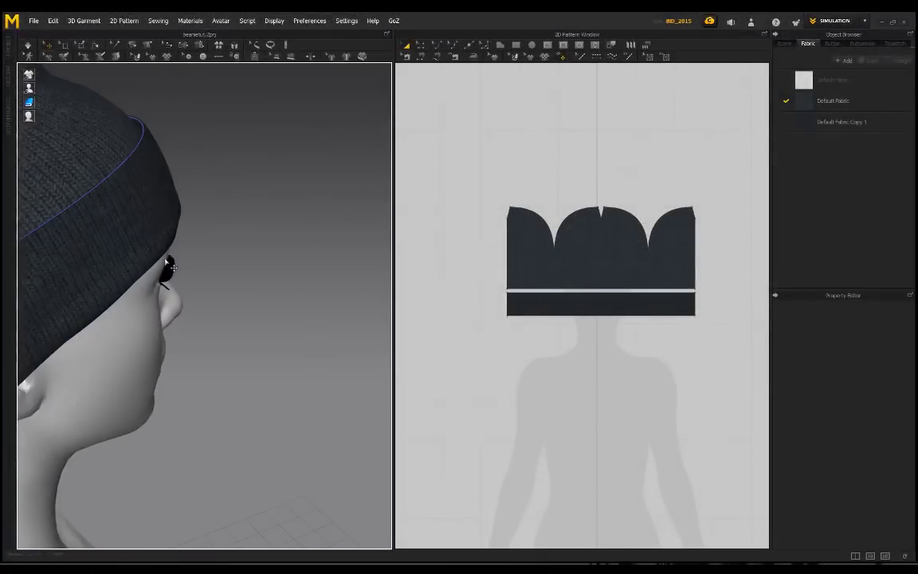
scroll(247, 245, "up", 3)
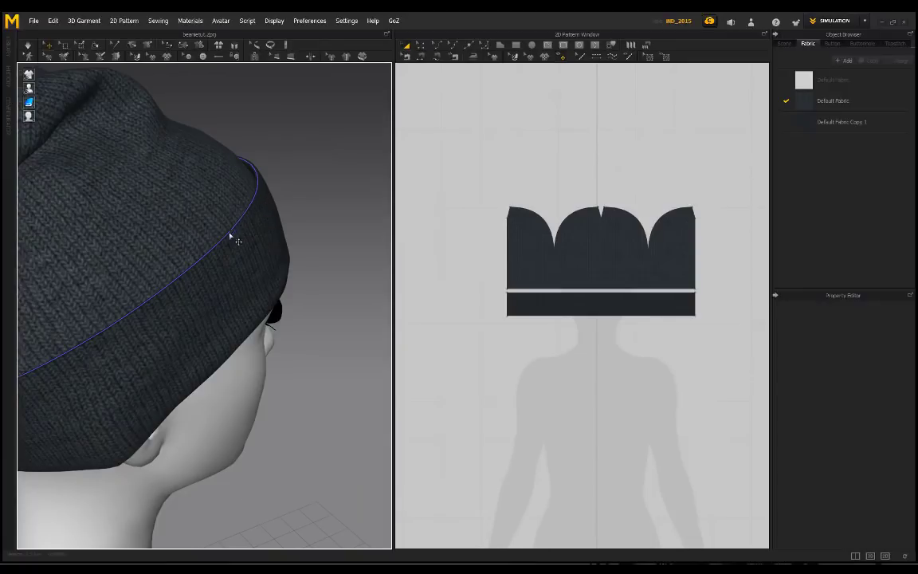
scroll(229, 237, "up", 2)
scroll(259, 297, "down", 2)
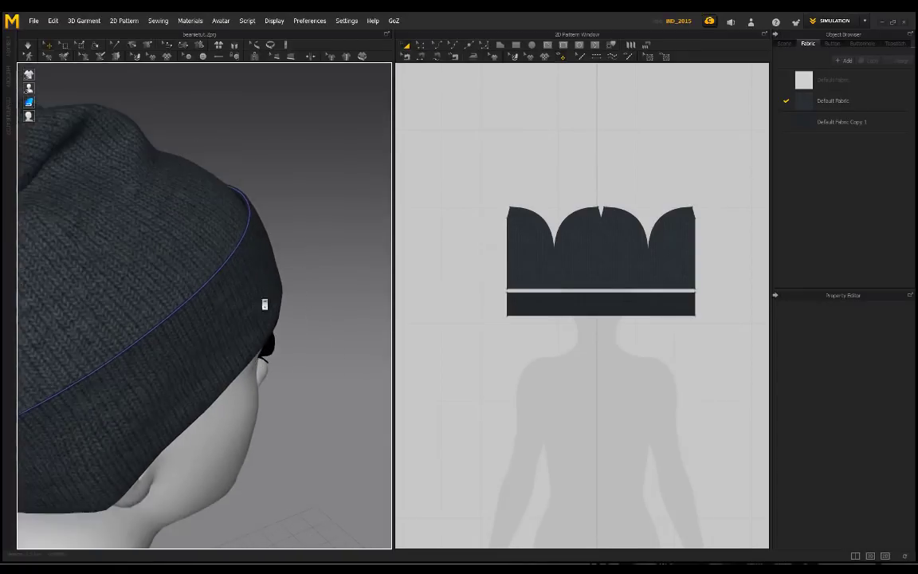
right_click_drag(265, 302, 222, 288)
Draw a straight internal line about 485 mm long across the full width of the brim pattern, just above its lower edge
scroll(535, 323, "up", 3)
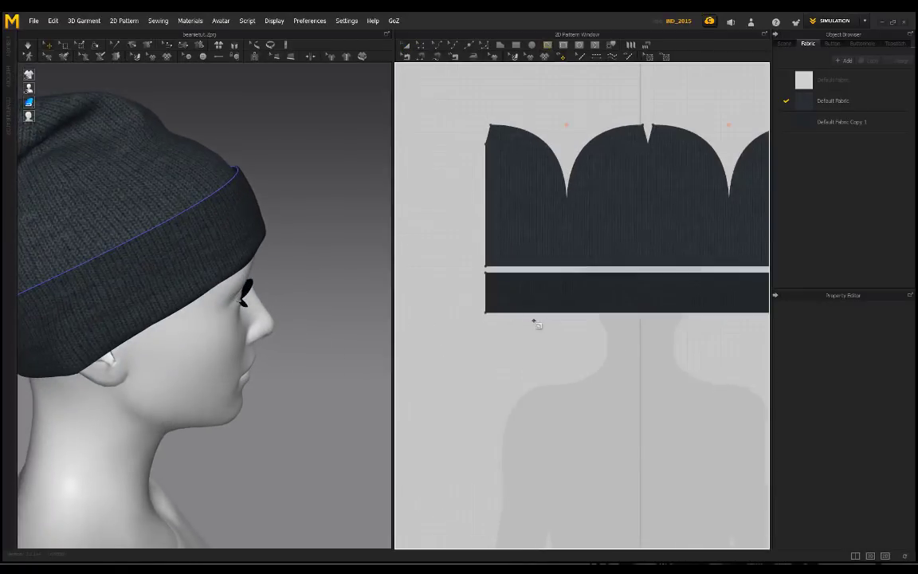
scroll(489, 283, "up", 3)
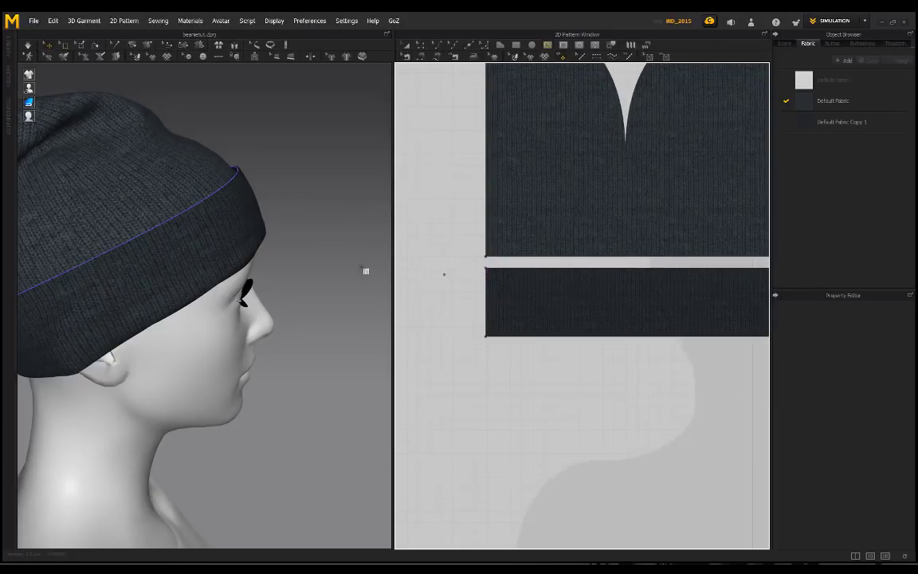
left_click(194, 212)
middle_click_drag(637, 359, 443, 330)
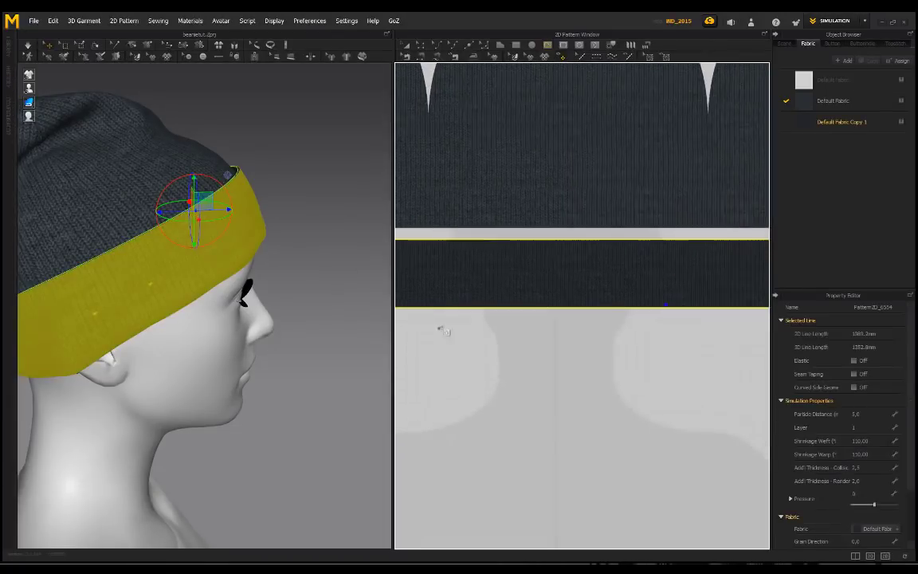
middle_click_drag(507, 357, 633, 347)
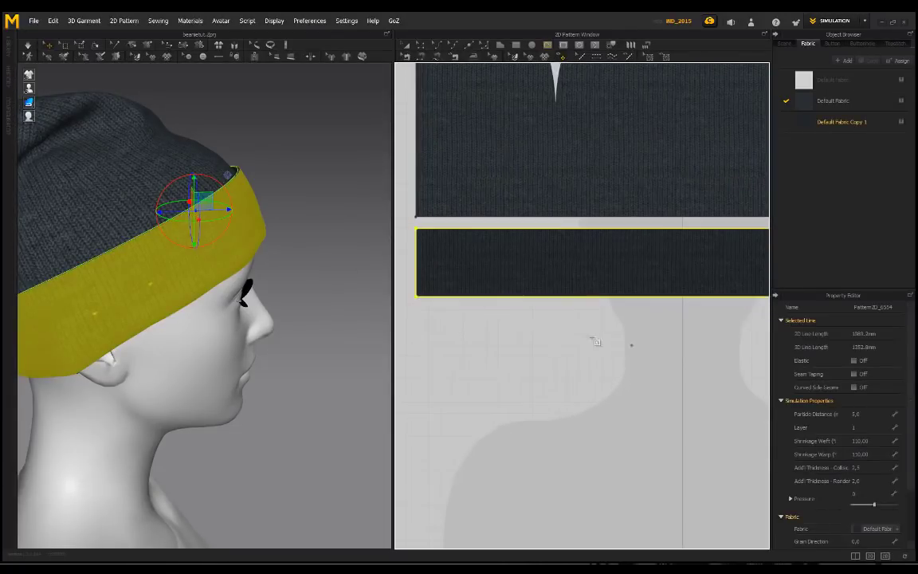
left_click(417, 294)
middle_click_drag(580, 311, 241, 287)
left_click(636, 271)
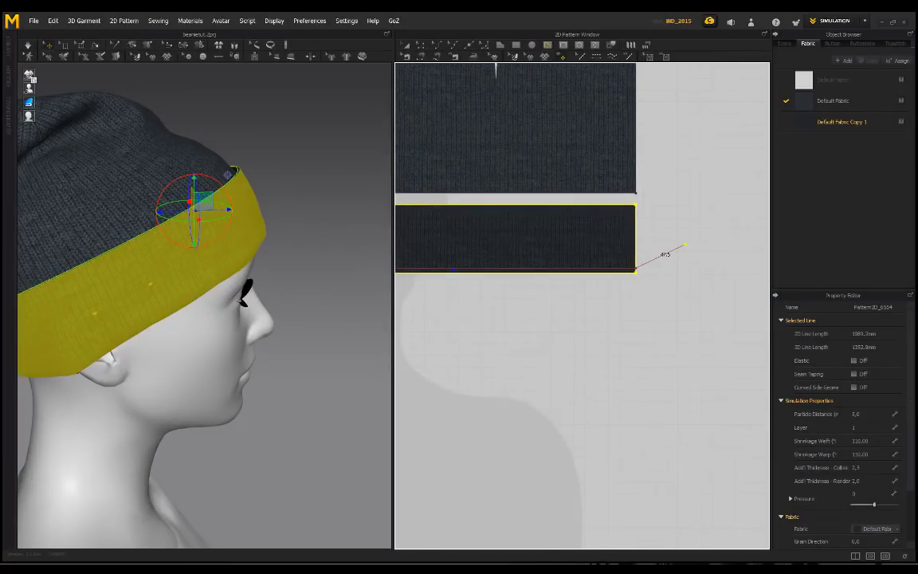
key("Return")
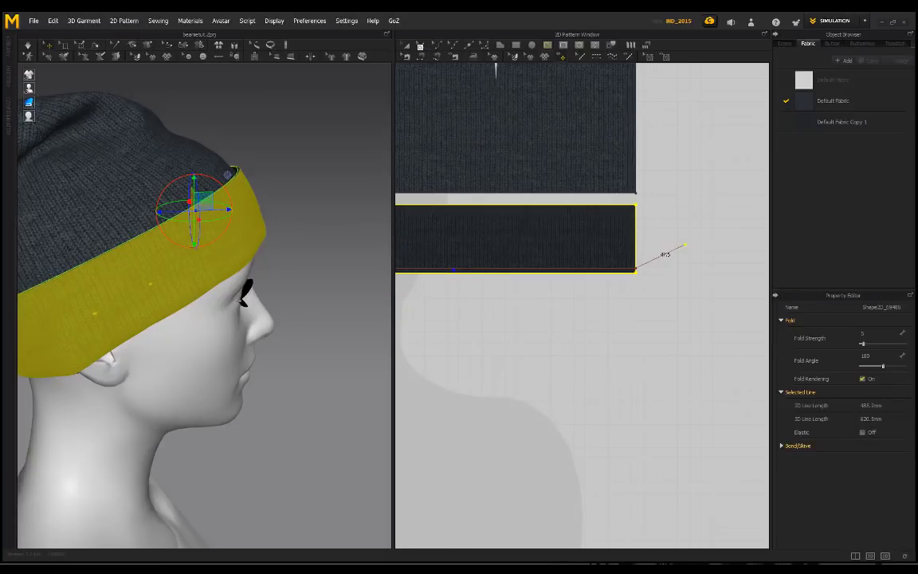
Switch to the Edit Pattern tool and inspect the brim's internal line beside the fold in 3D
left_click(421, 48)
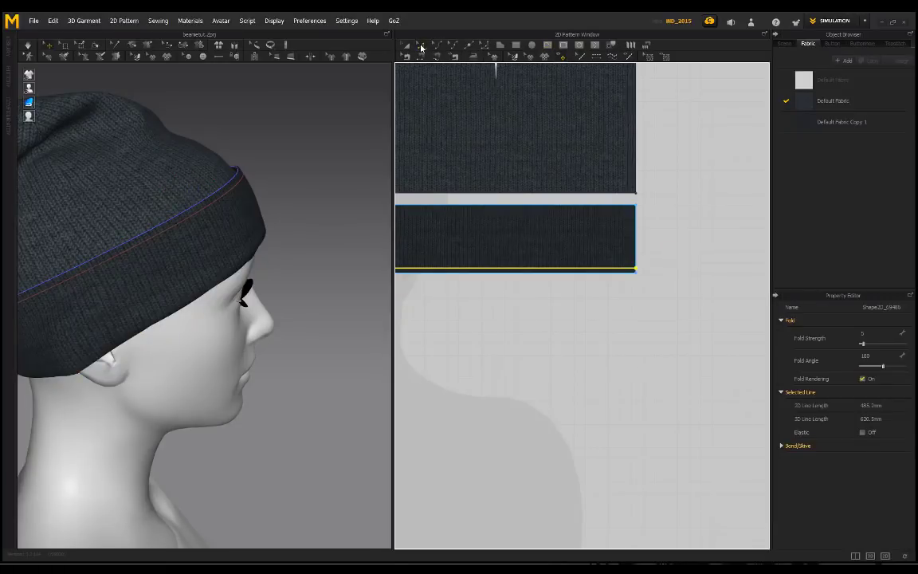
left_click(420, 45)
right_click_drag(214, 237, 229, 273)
scroll(229, 272, "up", 2)
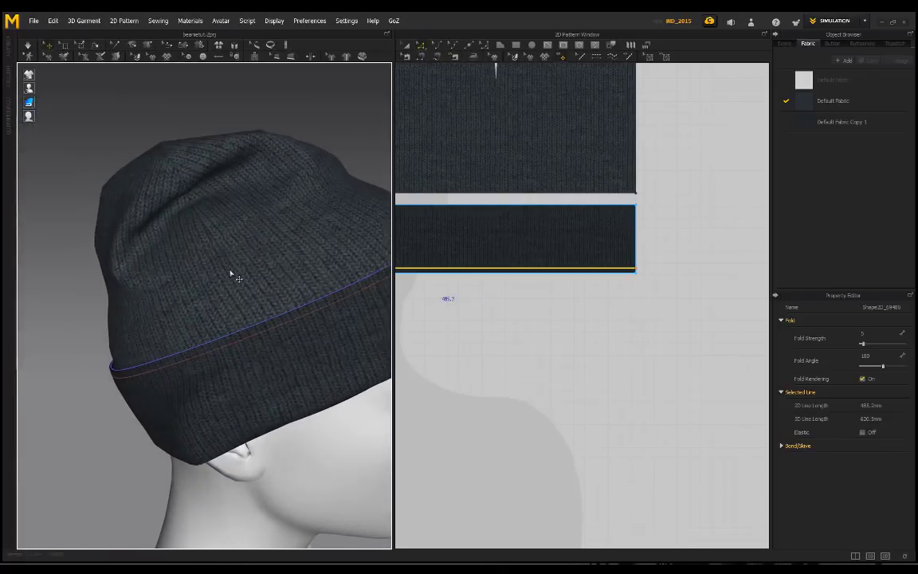
Set the brim's internal line to a fold angle of 0 and a fold strength of 18 with the simulation running
right_click_drag(305, 281, 252, 268)
scroll(225, 287, "up", 4)
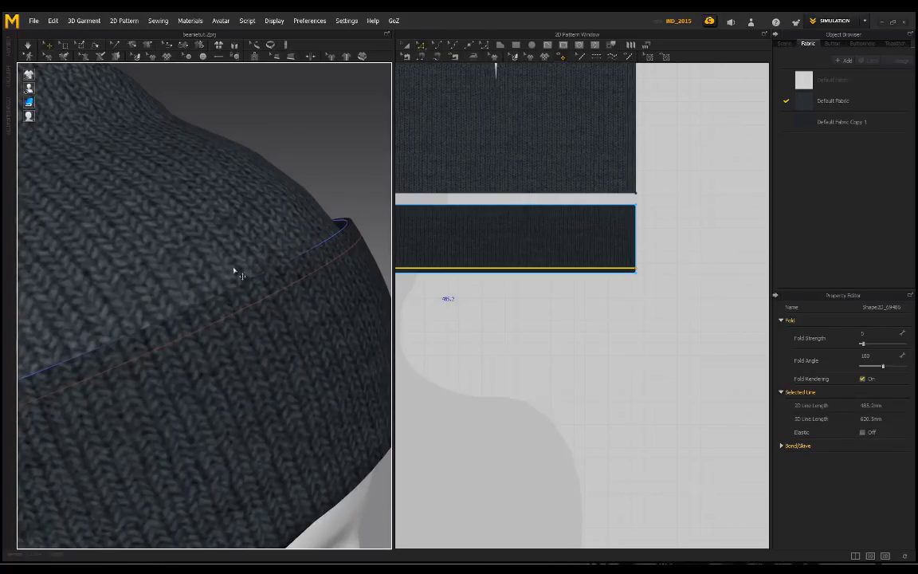
key("space")
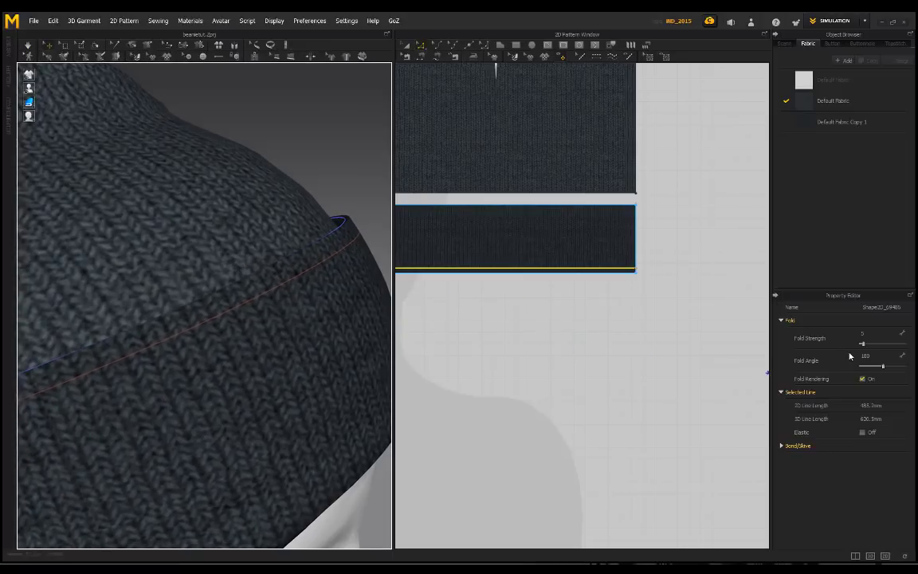
key("space")
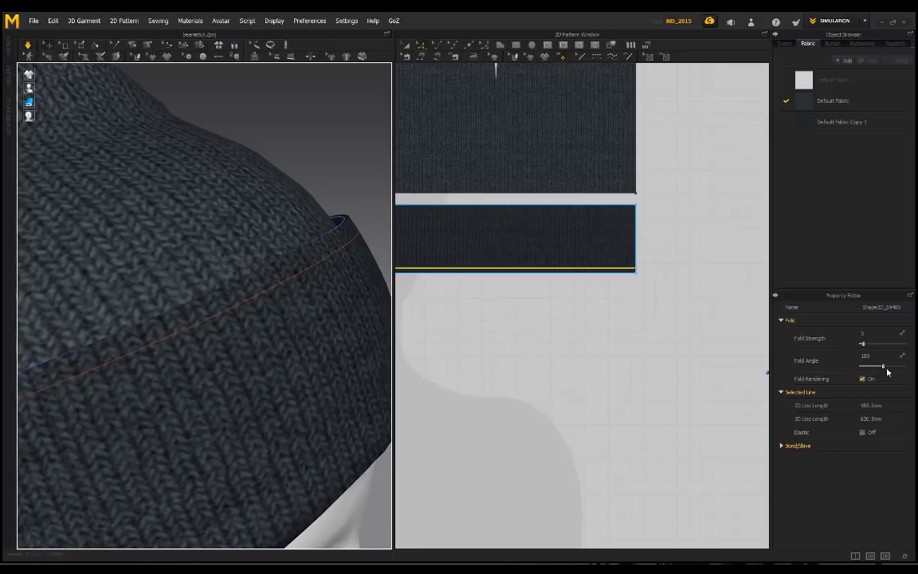
left_click_drag(883, 367, 869, 345)
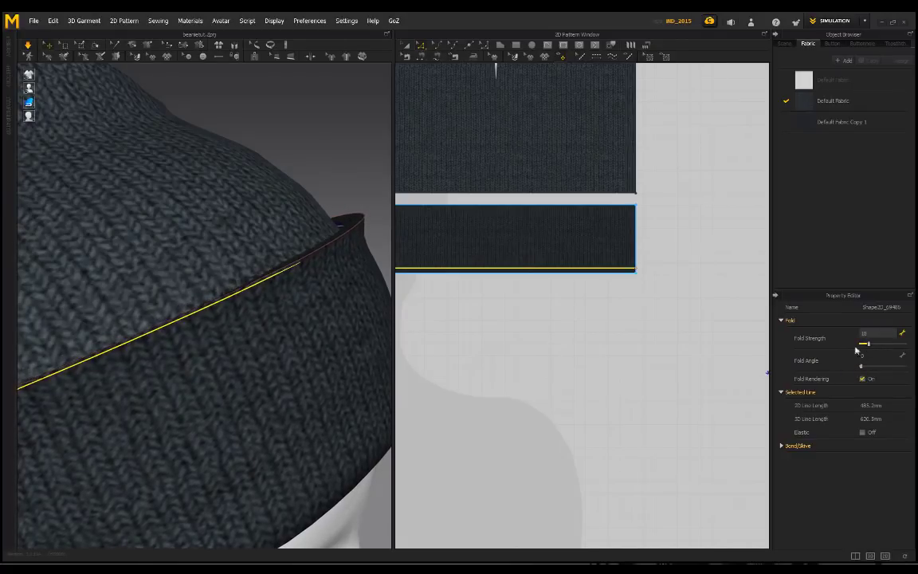
Inspect the simulated brim fold up close, deselect the internal line, and check the full side silhouette with the simulation stopped
right_click_drag(285, 269, 309, 273)
scroll(309, 273, "up", 3)
middle_click_drag(369, 349, 311, 274)
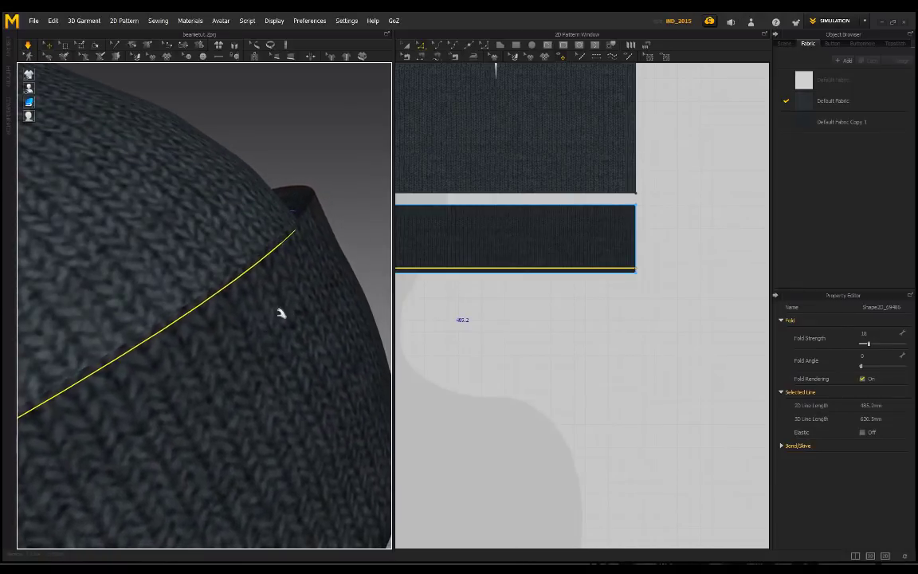
scroll(281, 313, "down", 4)
middle_click_drag(280, 313, 279, 232)
scroll(269, 253, "down", 4)
left_click(272, 215)
key("space")
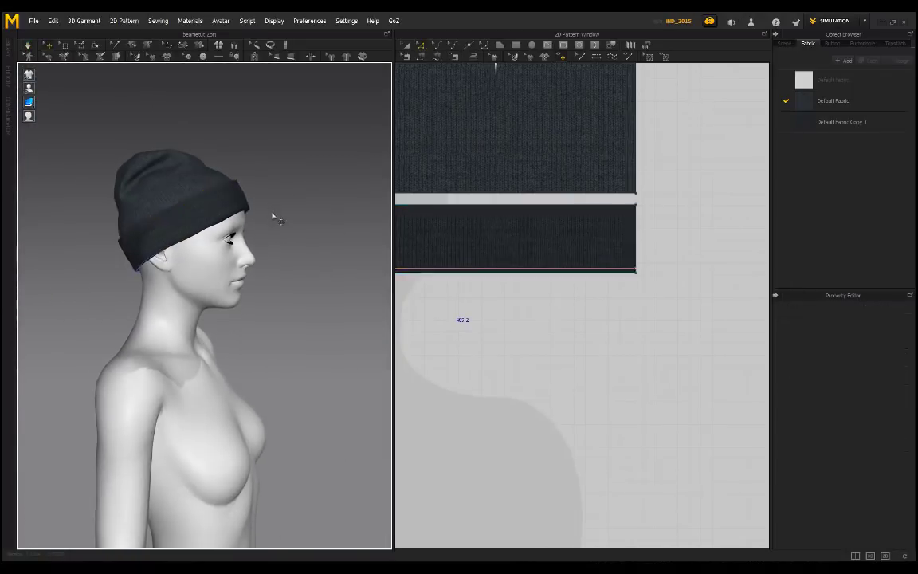
Examine the brim's folded edge and knit texture up close from the other side of the head
scroll(297, 209, "up", 3)
right_click_drag(296, 208, 154, 323)
scroll(153, 324, "up", 4)
middle_click_drag(153, 323, 236, 320)
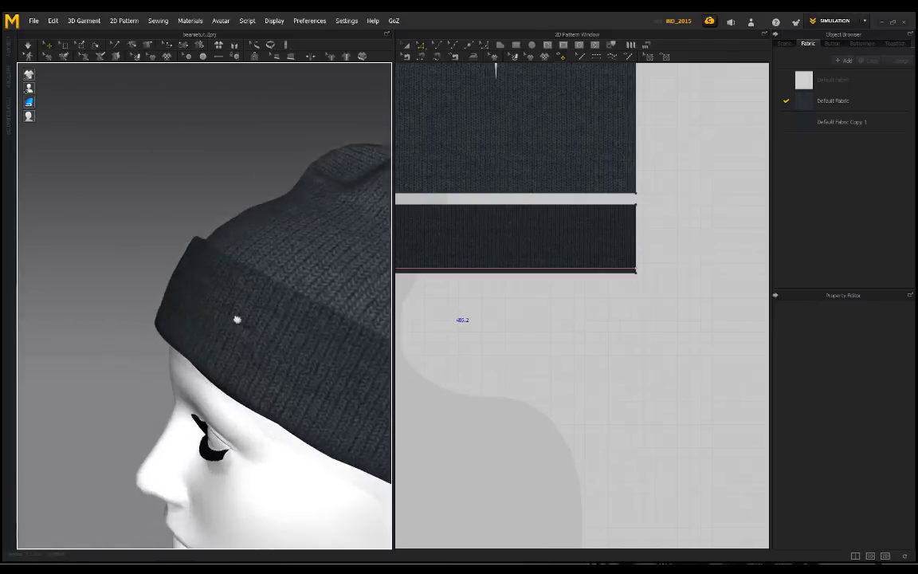
scroll(236, 320, "up", 2)
right_click_drag(236, 319, 184, 280)
middle_click_drag(275, 325, 242, 299)
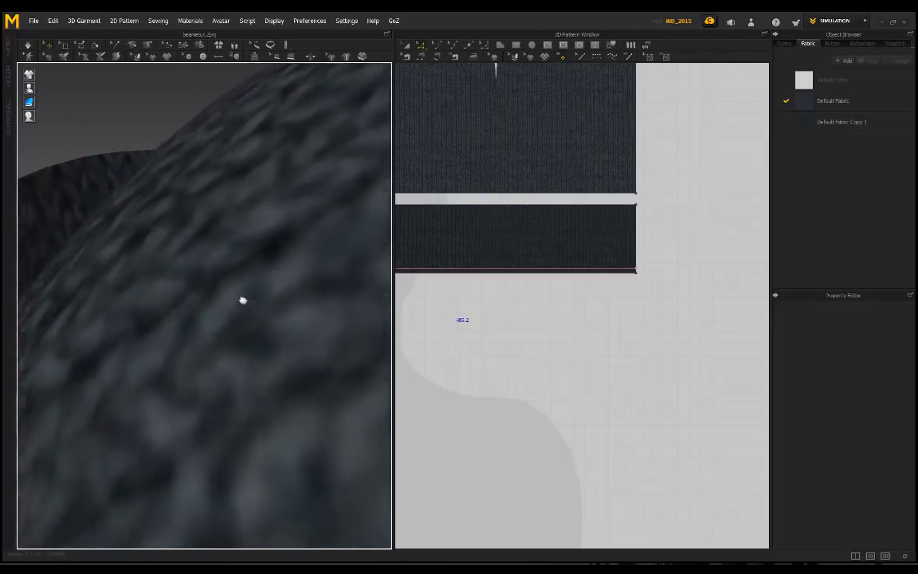
scroll(237, 291, "down", 3)
right_click_drag(238, 293, 206, 287)
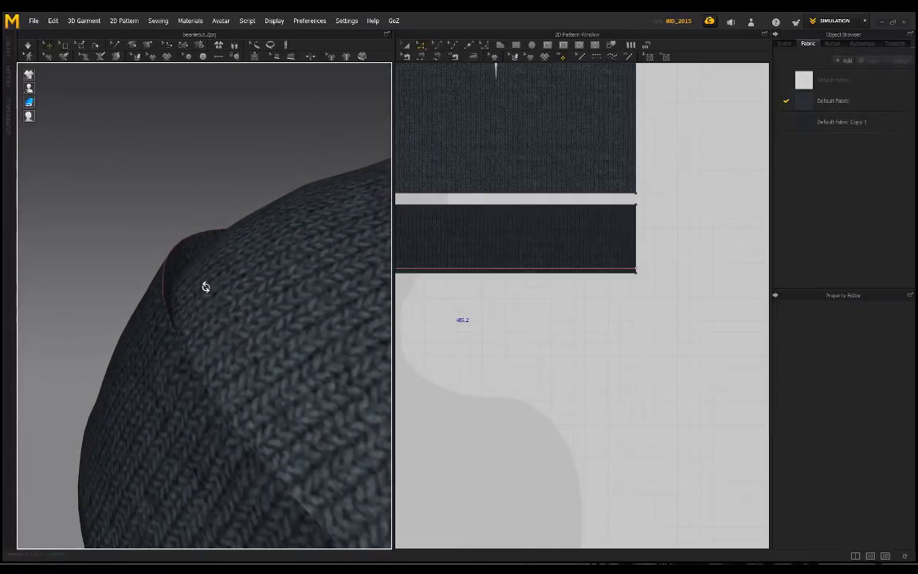
Try a fold strength of 34 on the brim's internal line in simulation and review the resulting edge
left_click(491, 270)
key("space")
left_click(864, 367)
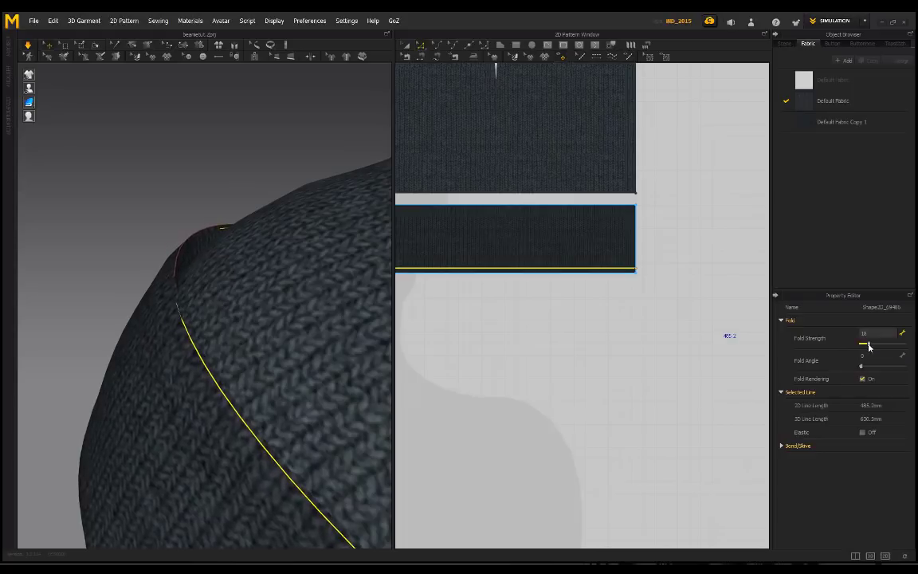
left_click_drag(879, 349, 879, 348)
scroll(258, 259, "down", 8)
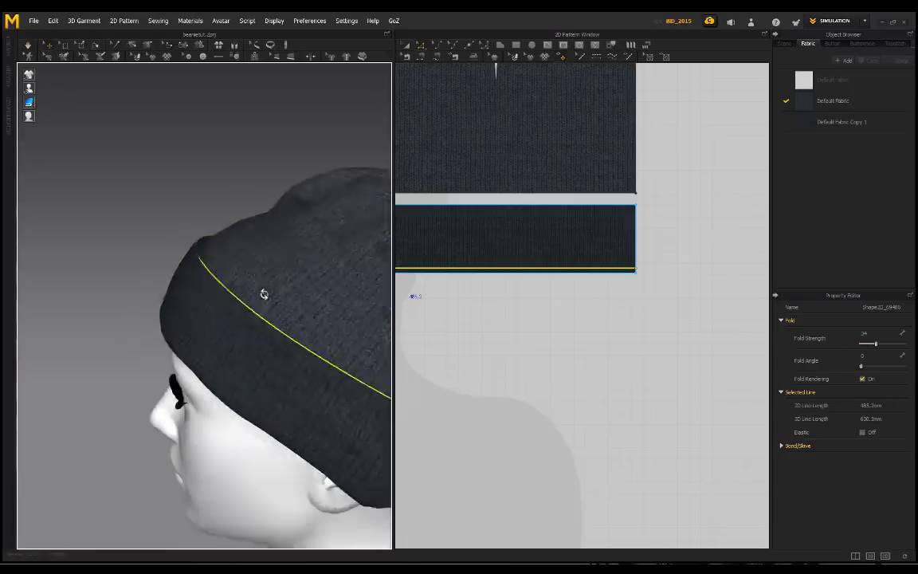
key("space")
scroll(241, 289, "down", 2)
right_click_drag(242, 289, 184, 285)
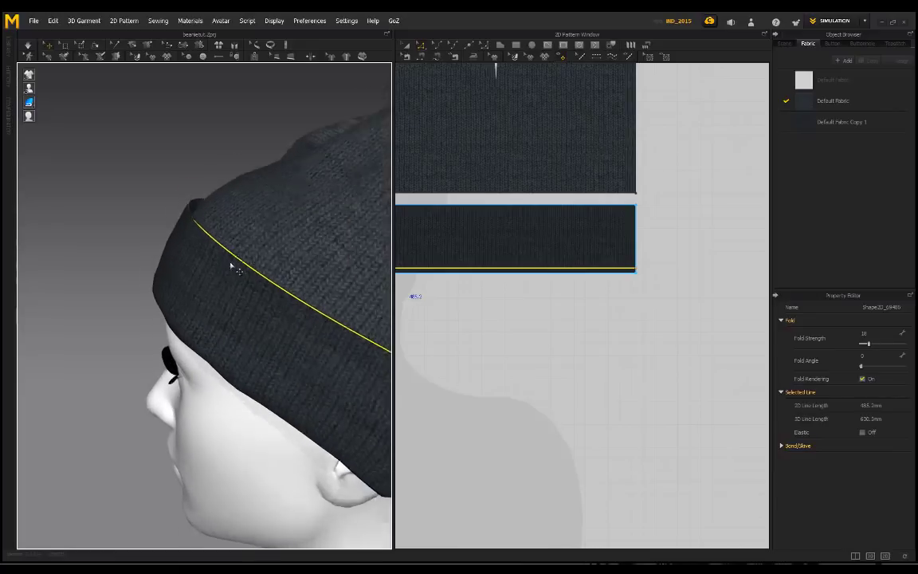
scroll(224, 262, "up", 4)
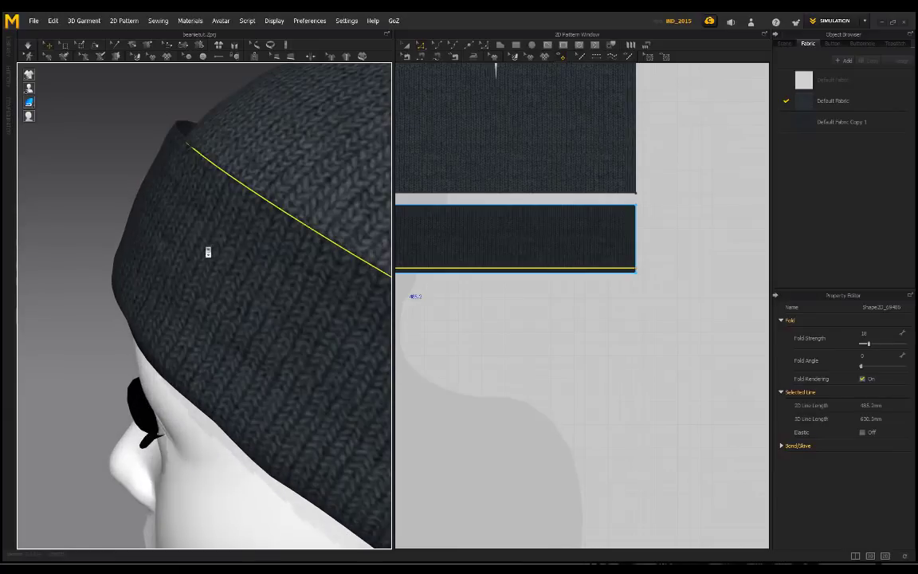
left_click(189, 190)
right_click_drag(168, 102, 172, 175)
Solidify the brim pattern and inspect its simulated folded edge up close
left_click(522, 243)
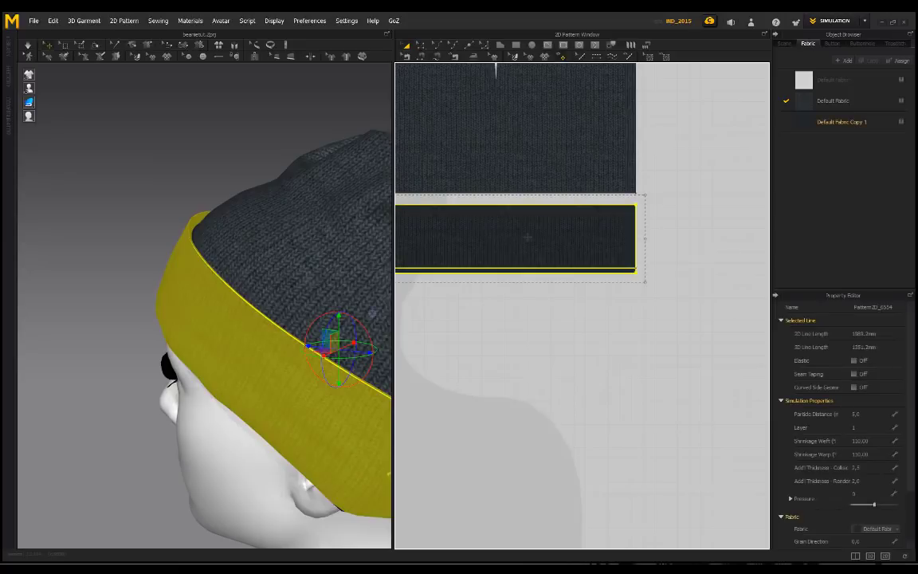
right_click(529, 253)
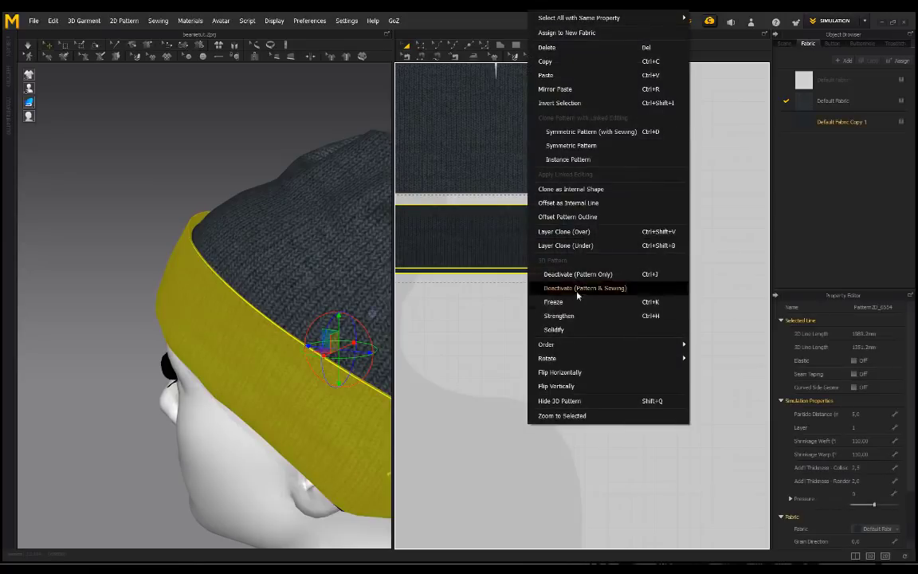
left_click(565, 332)
left_click(190, 194)
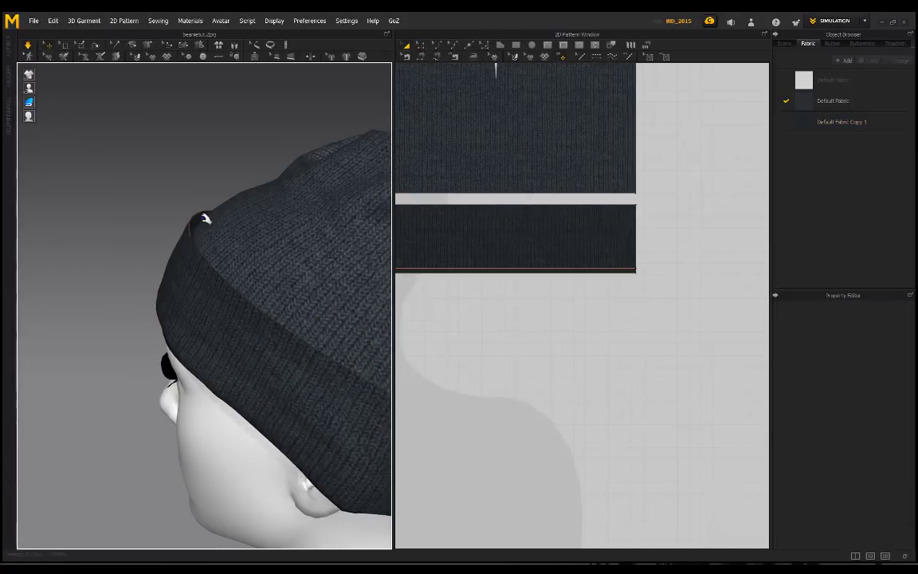
scroll(203, 216, "up", 3)
scroll(181, 207, "up", 2)
right_click_drag(175, 201, 168, 212)
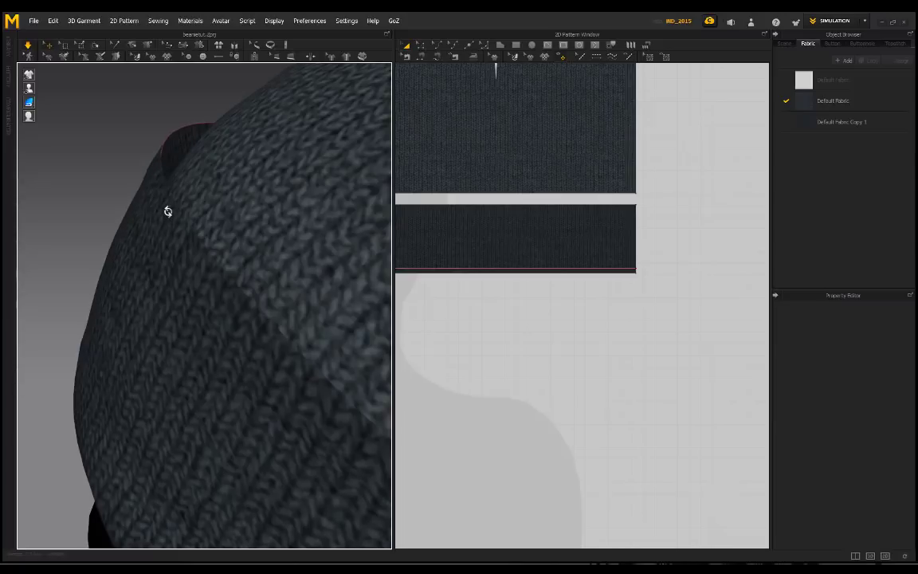
Set the brim's internal line to a fold strength of about 8 and a fold angle of 67
left_click(523, 271)
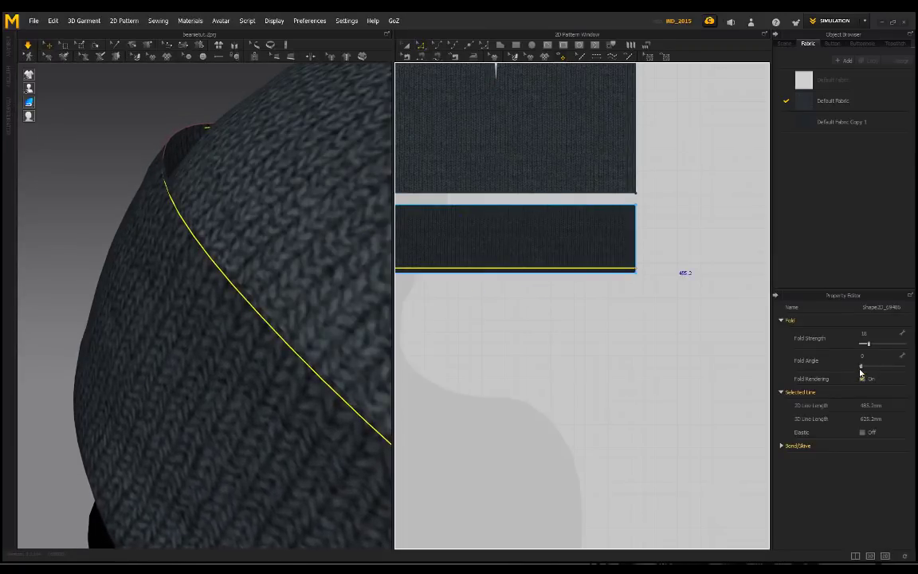
left_click_drag(860, 368, 863, 344)
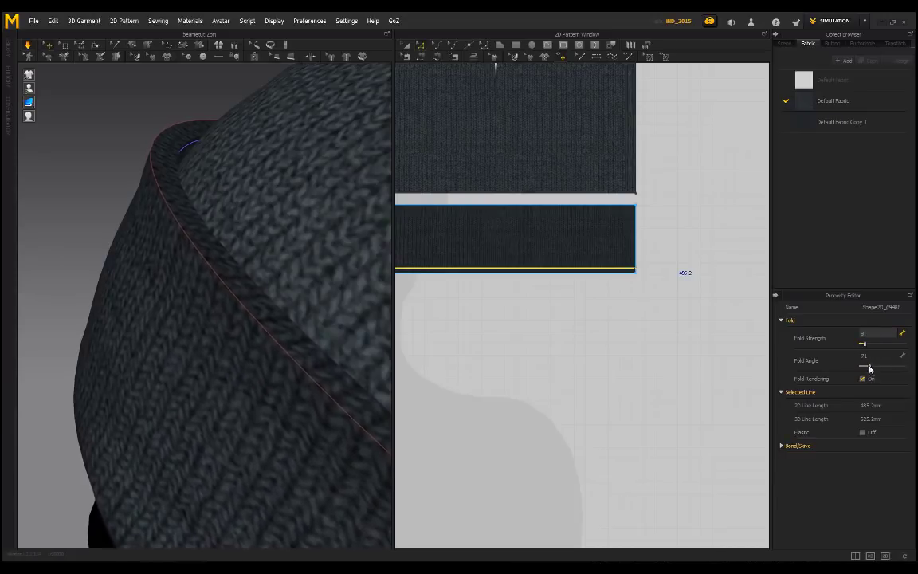
left_click_drag(871, 370, 870, 369)
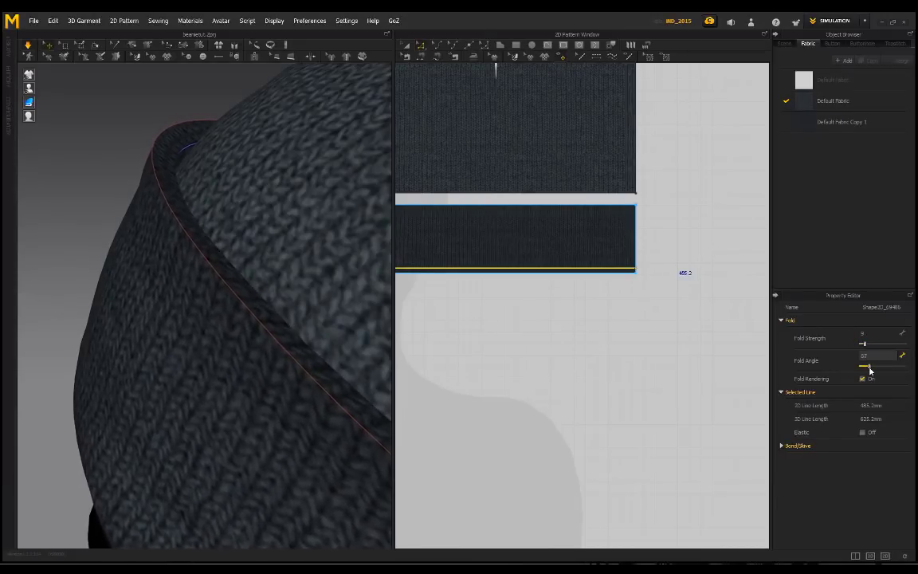
Deselect the internal line and examine the sharper brim fold from both sides and the rear three-quarter view
scroll(217, 252, "down", 6)
left_click(241, 203)
right_click_drag(241, 202, 165, 209)
right_click_drag(217, 232, 135, 239)
scroll(195, 239, "down", 3)
right_click_drag(343, 267, 295, 273)
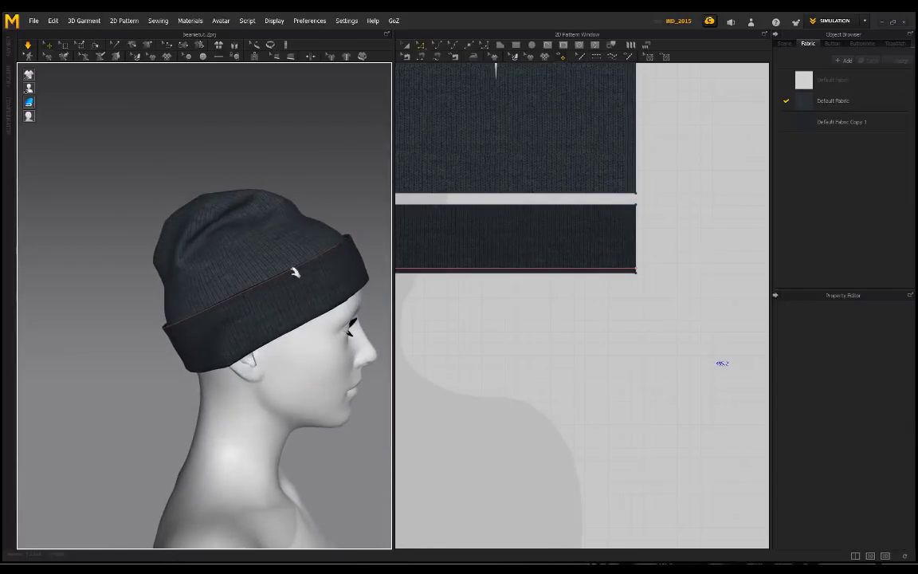
scroll(295, 272, "up", 5)
middle_click_drag(294, 273, 148, 290)
right_click_drag(149, 290, 61, 241)
scroll(213, 274, "down", 4)
scroll(327, 247, "down", 4)
scroll(139, 290, "up", 4)
scroll(139, 288, "down", 4)
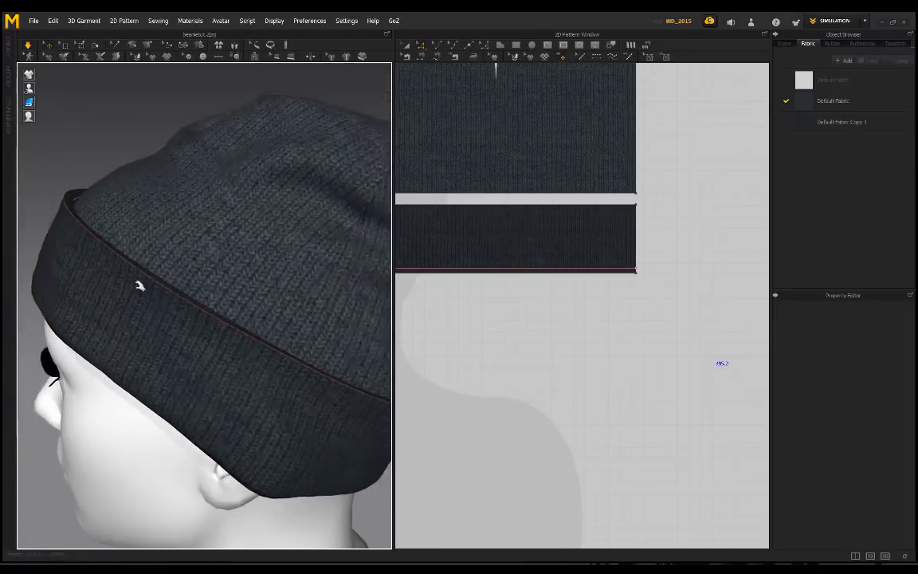
mouse_move(137, 207)
right_mouse_down()
mouse_move(69, 206)
mouse_move(151, 200)
right_mouse_up()
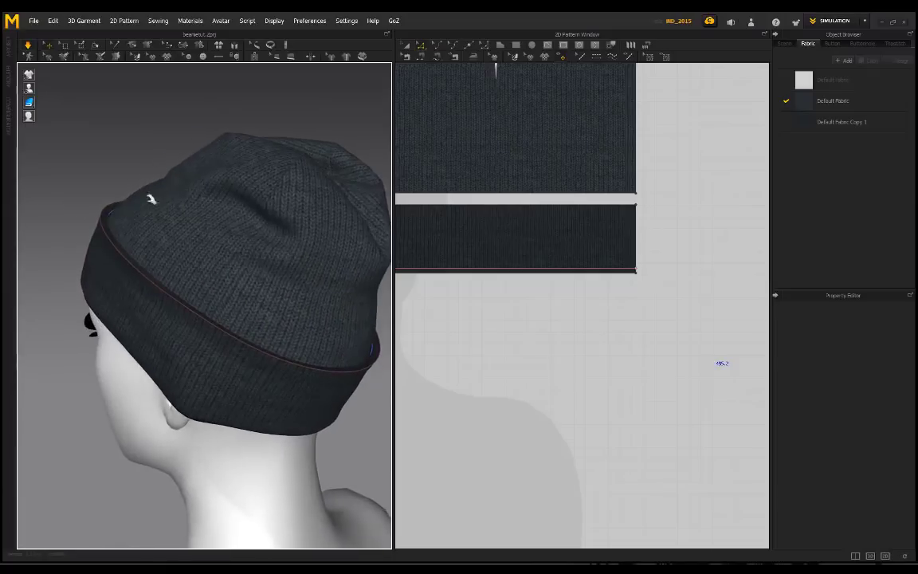
Compare the beanie's overall silhouette from both profiles, then examine the gap between brim and crown up close
right_click_drag(94, 186, 94, 213)
scroll(83, 285, "up", 4)
right_click_drag(84, 285, 328, 291)
scroll(173, 343, "up", 2)
scroll(175, 346, "down", 6)
right_click_drag(199, 245, 321, 266)
left_click(308, 285)
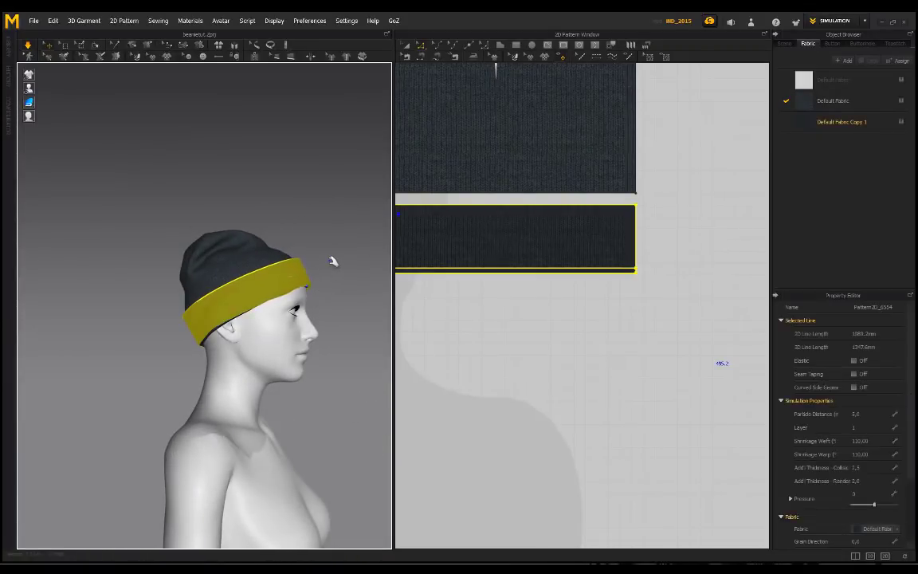
left_click(332, 261)
left_click(307, 285)
left_click(329, 294)
right_click_drag(329, 291, 95, 206)
scroll(175, 242, "up", 1)
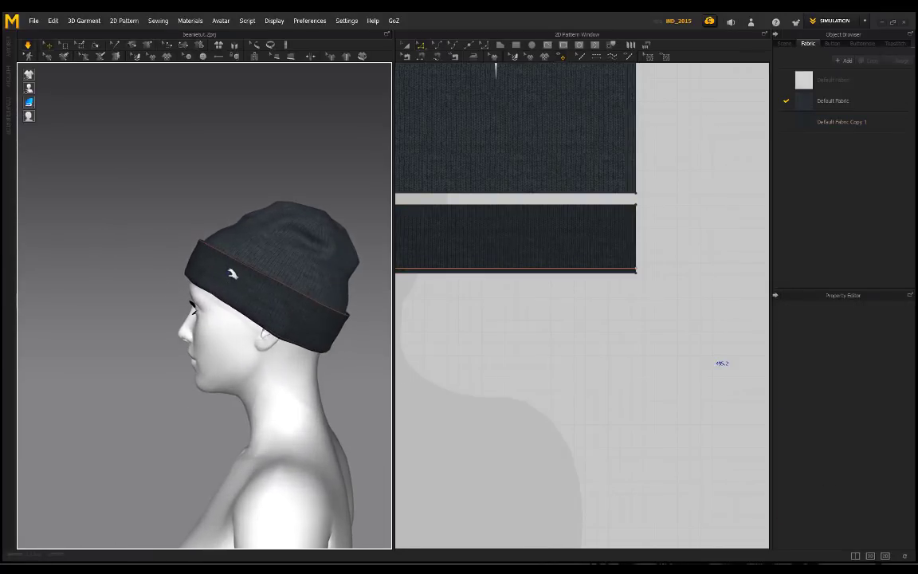
right_click_drag(232, 273, 139, 275)
scroll(205, 279, "up", 3)
scroll(190, 332, "up", 3)
scroll(172, 318, "up", 1)
scroll(139, 275, "up", 1)
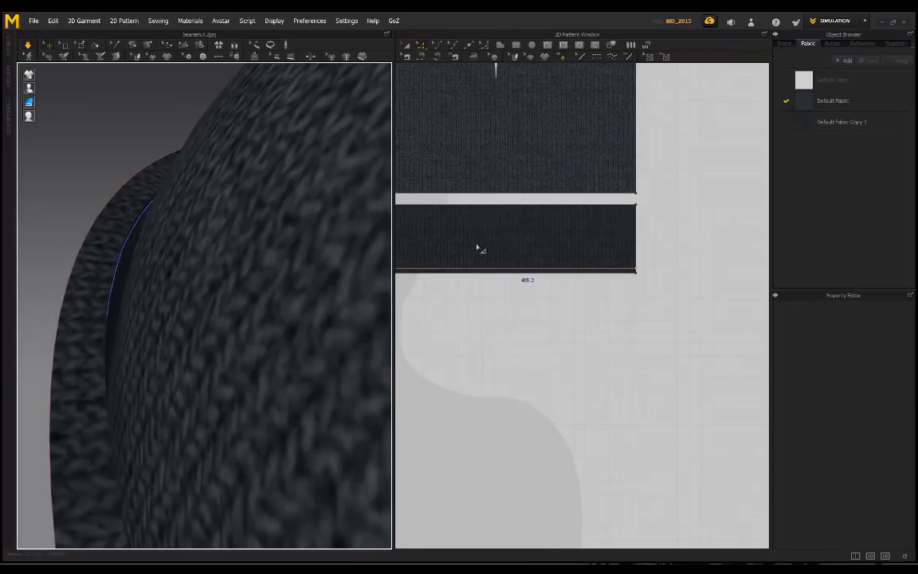
Set the brim pattern's weft shrinkage to 100 and rerun the simulation
left_click(407, 47)
left_click(505, 247)
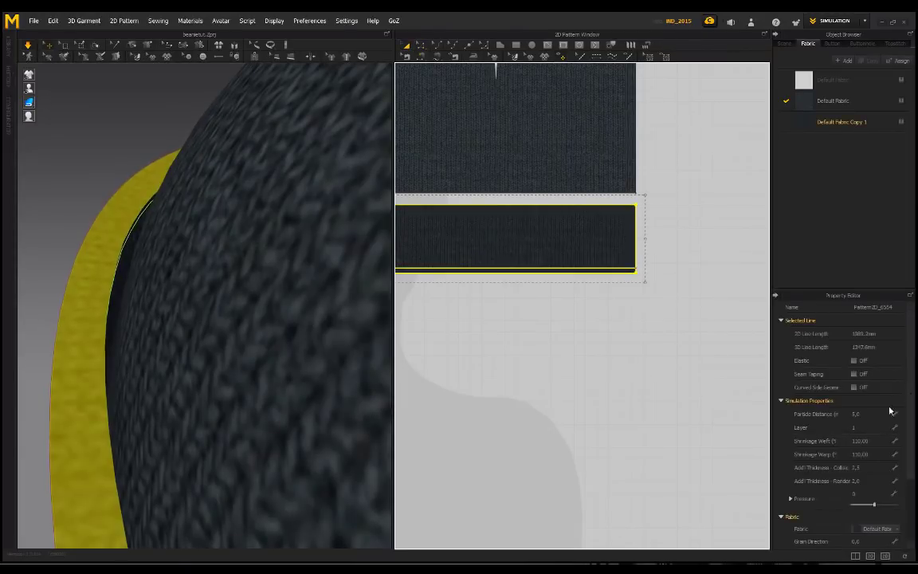
left_click(861, 441)
type("1")
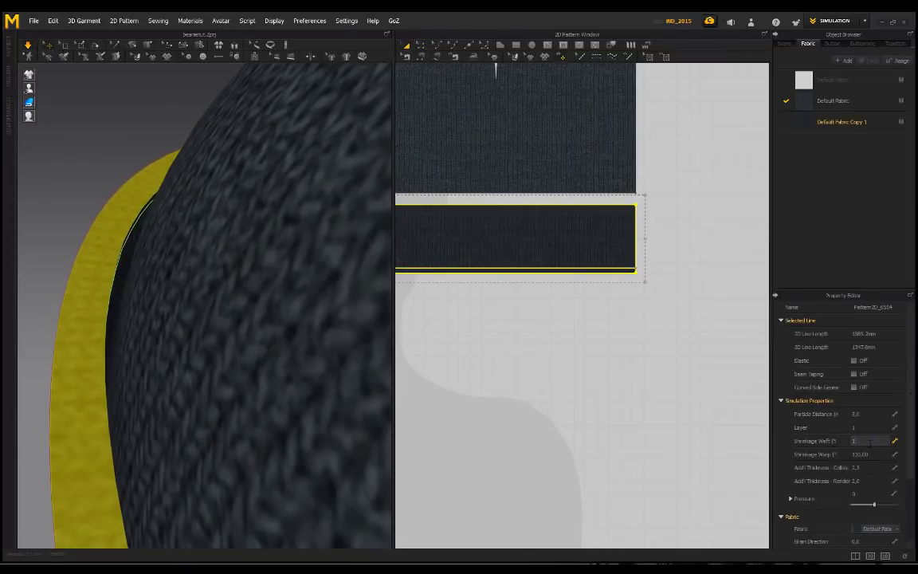
type("00")
key("Return")
key("space")
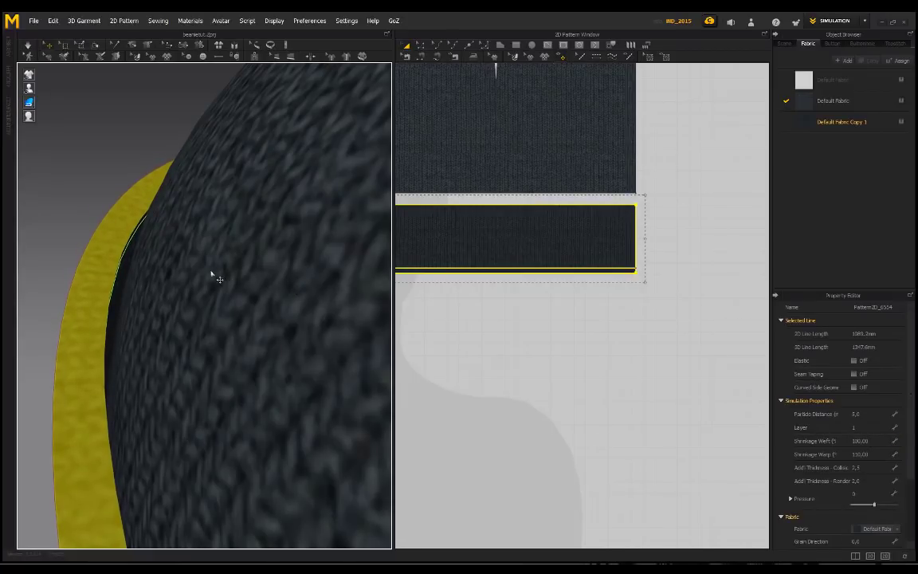
key("space")
Deselect the brim and examine its tighter fit around the head, from the whole silhouette down to the folded edge
scroll(182, 272, "down", 4)
left_click(105, 233)
scroll(118, 256, "down", 3)
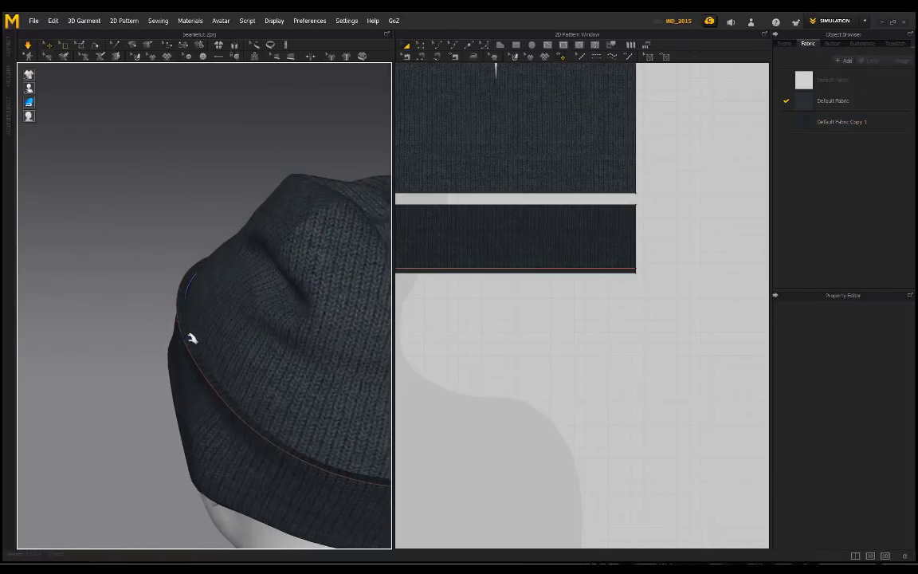
right_click_drag(191, 339, 232, 281)
right_click_drag(191, 304, 347, 313)
right_click_drag(344, 181, 293, 177)
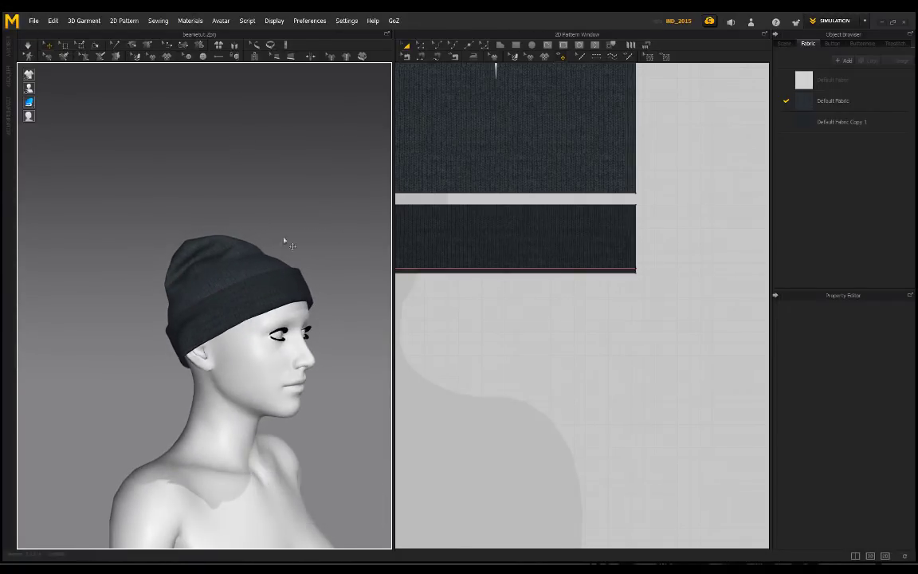
right_click_drag(284, 241, 264, 303)
scroll(169, 309, "up", 5)
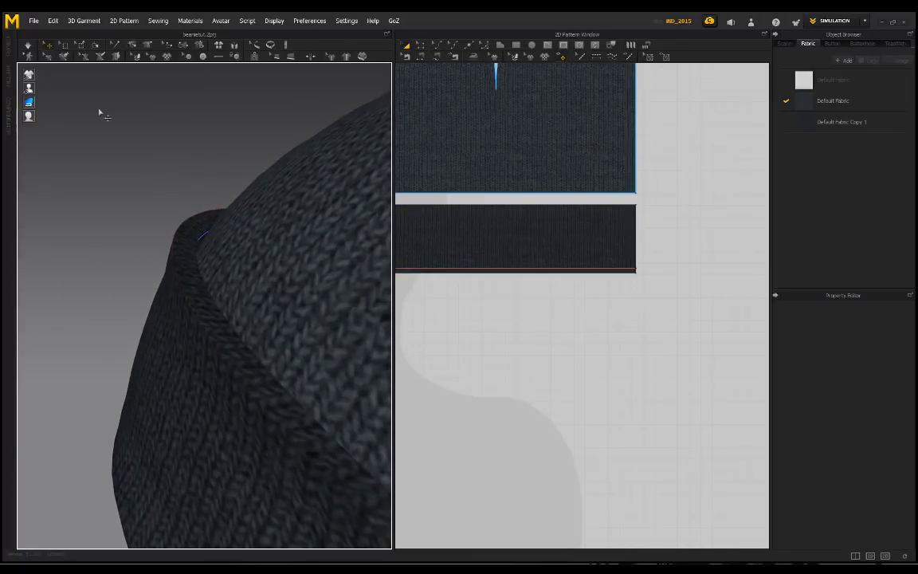
right_click_drag(172, 211, 211, 259)
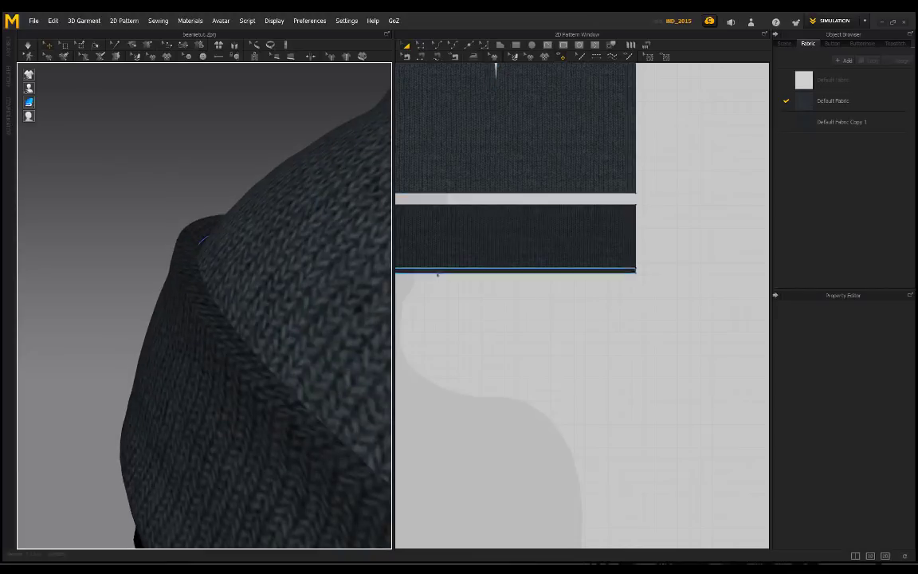
Select the brim's internal line and turn its fold rendering off
left_click(445, 268)
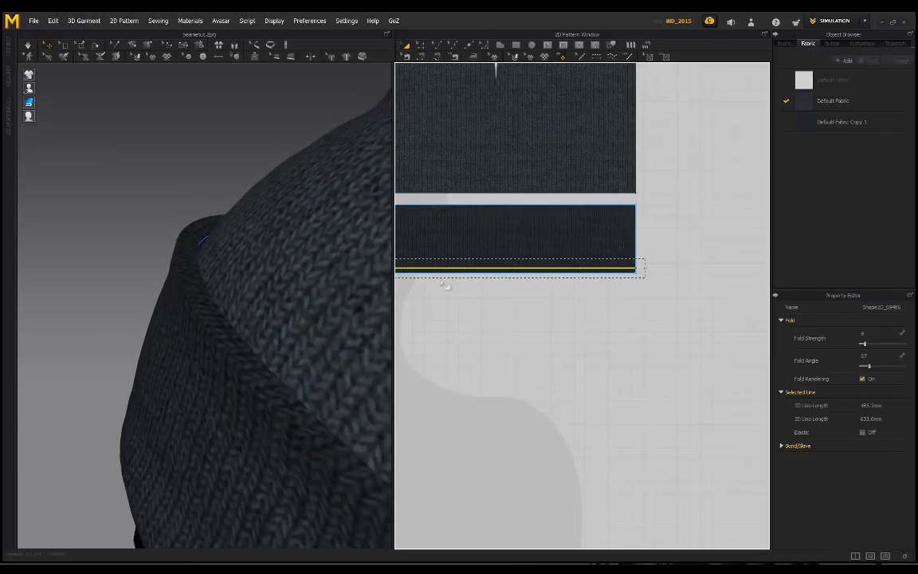
left_click(861, 378)
left_click(861, 379)
left_click(862, 379)
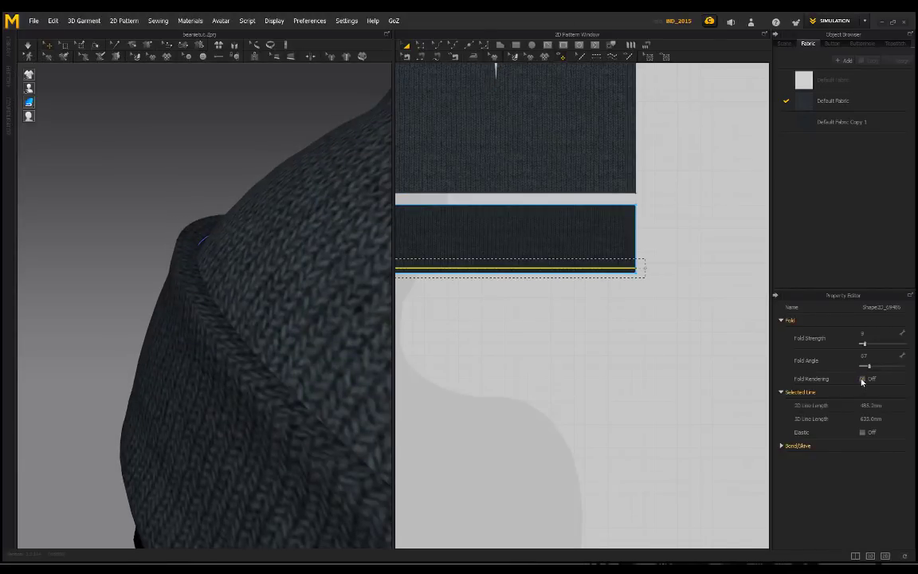
Toggle the internal line's fold rendering on and back off, comparing the shading of the brim's folded edge up close
left_click(862, 380)
left_click(861, 379)
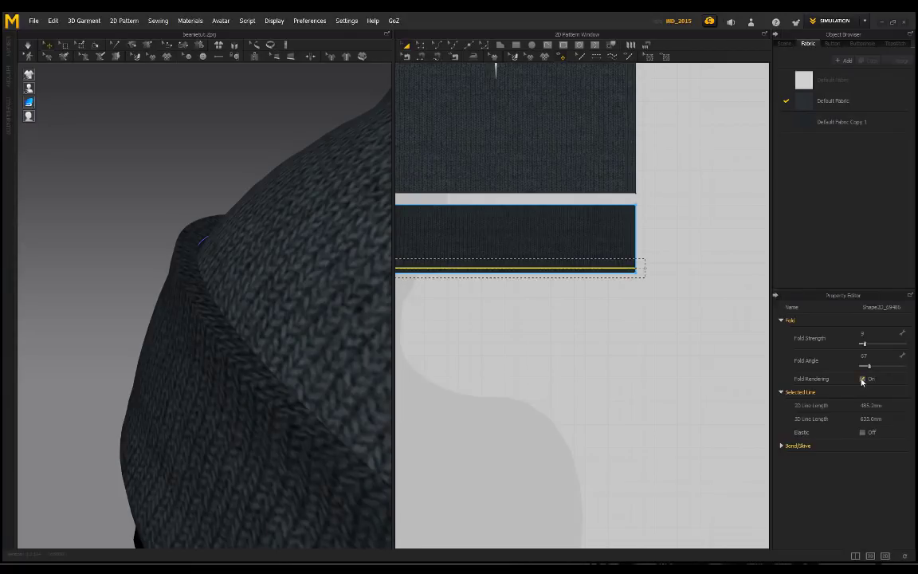
scroll(301, 328, "down", 4)
right_click_drag(298, 326, 148, 351)
scroll(318, 312, "down", 2)
scroll(236, 287, "up", 2)
scroll(148, 350, "up", 2)
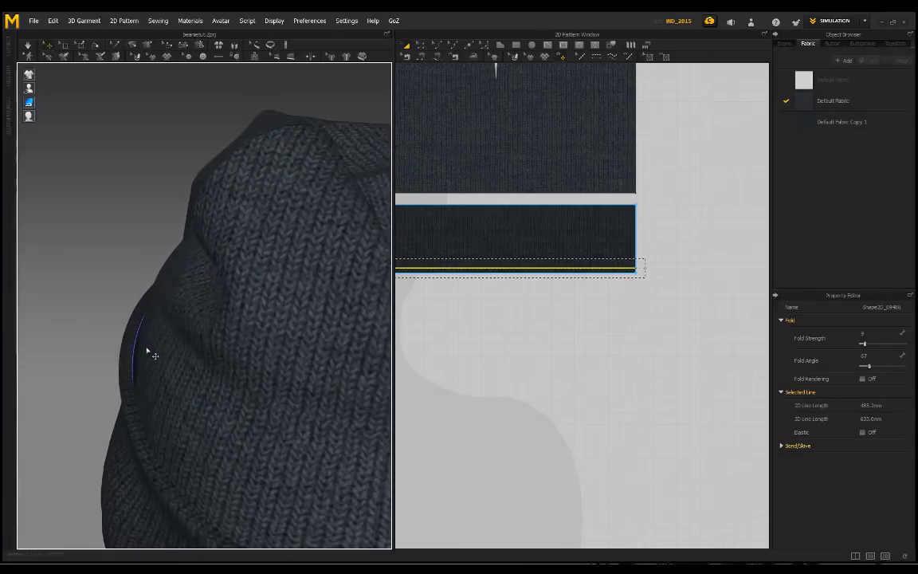
middle_click_drag(147, 351, 231, 318)
scroll(253, 417, "up", 1)
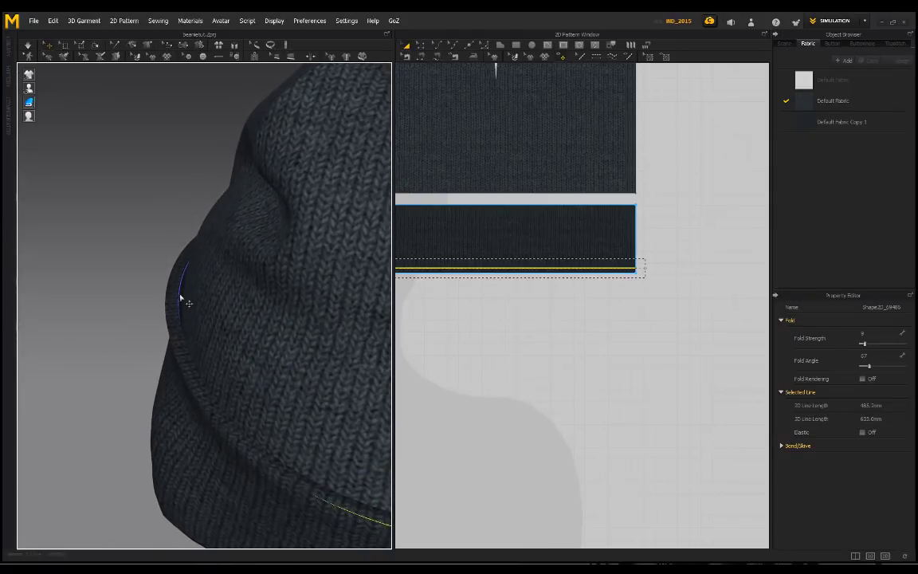
Examine the folded brim edge and the selected internal line from the back and in profile
scroll(137, 335, "down", 3)
right_click_drag(137, 335, 205, 367)
scroll(294, 312, "down", 1)
scroll(177, 366, "up", 2)
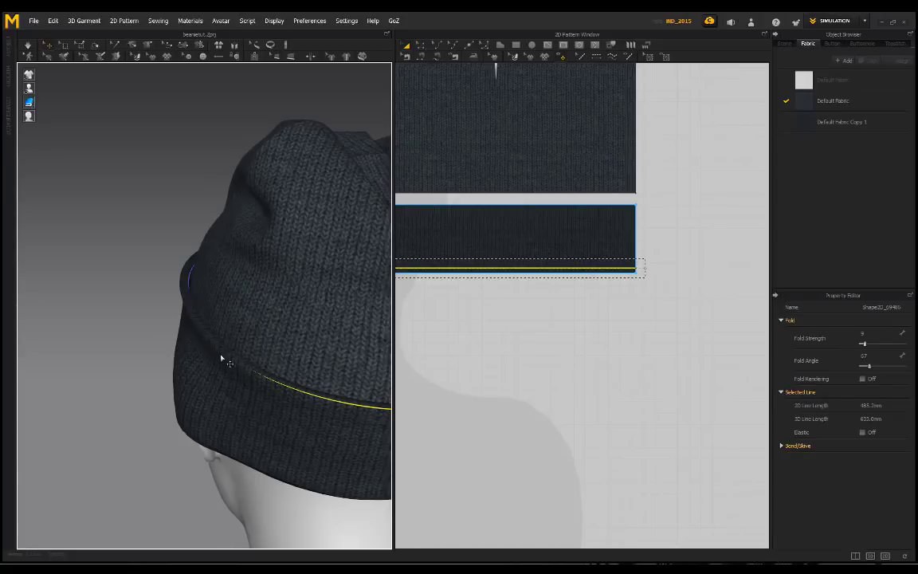
scroll(227, 362, "up", 3)
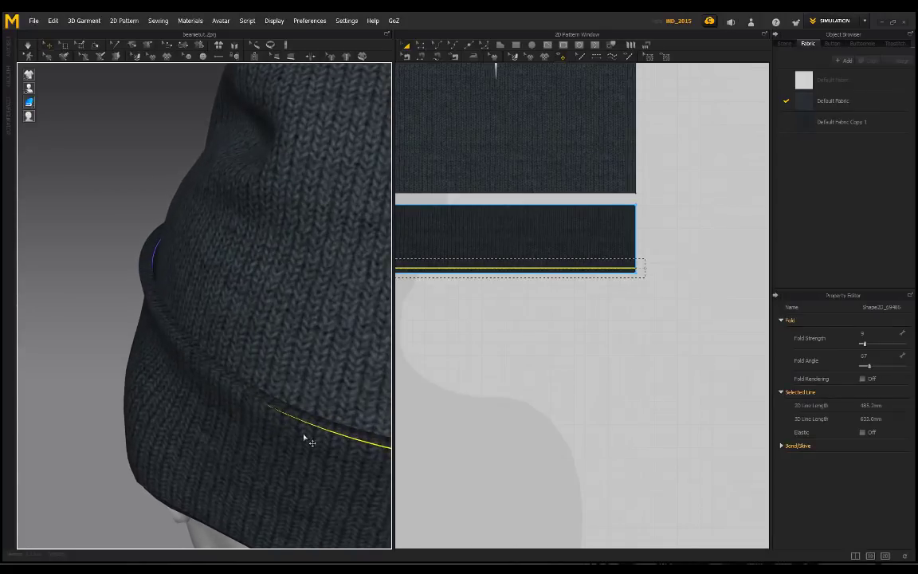
scroll(304, 437, "down", 5)
right_click_drag(133, 358, 260, 361)
scroll(260, 361, "down", 2)
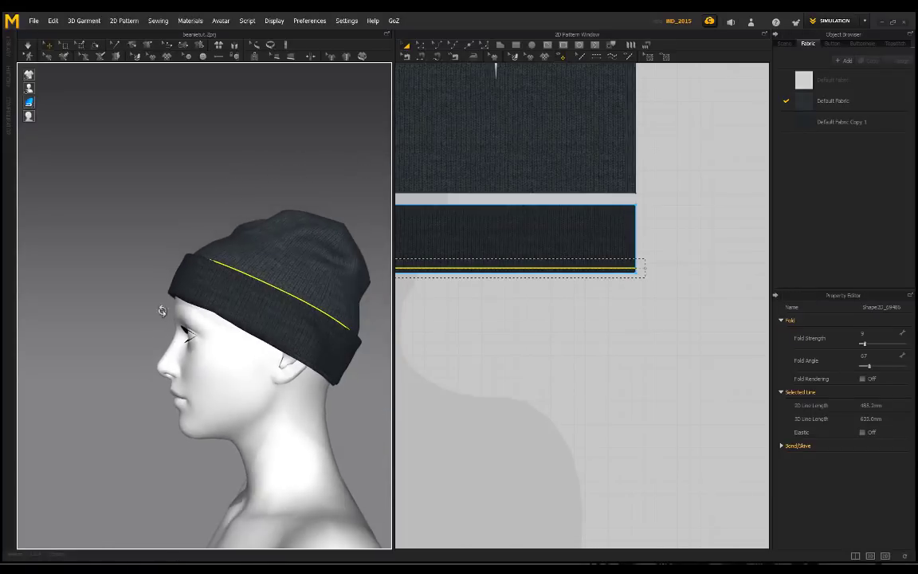
right_click_drag(161, 310, 267, 310)
Deselect the internal line and examine the finished beanie's shape in profile and from both front three-quarter views
left_click(226, 176)
mouse_move(166, 227)
right_mouse_down()
mouse_move(313, 221)
mouse_move(151, 218)
right_mouse_up()
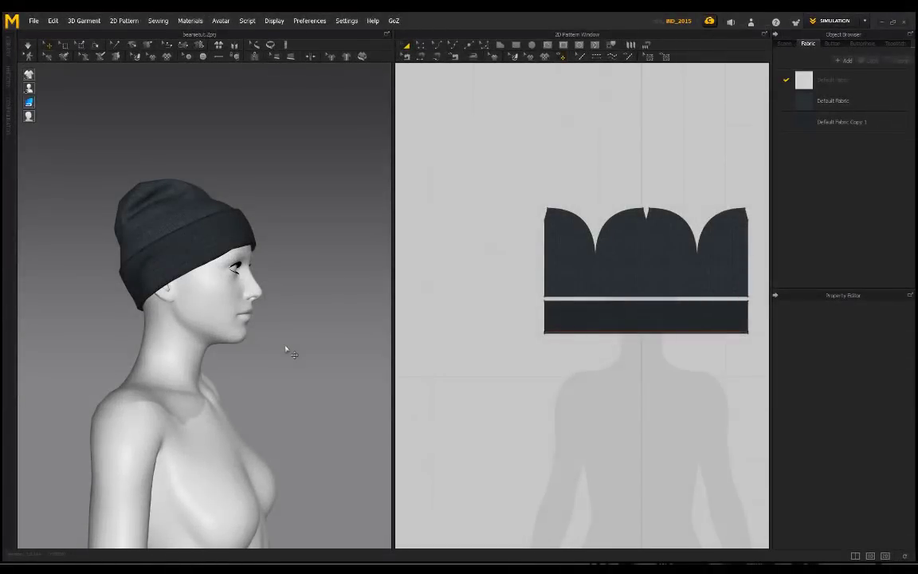
right_click_drag(282, 365, 422, 351)
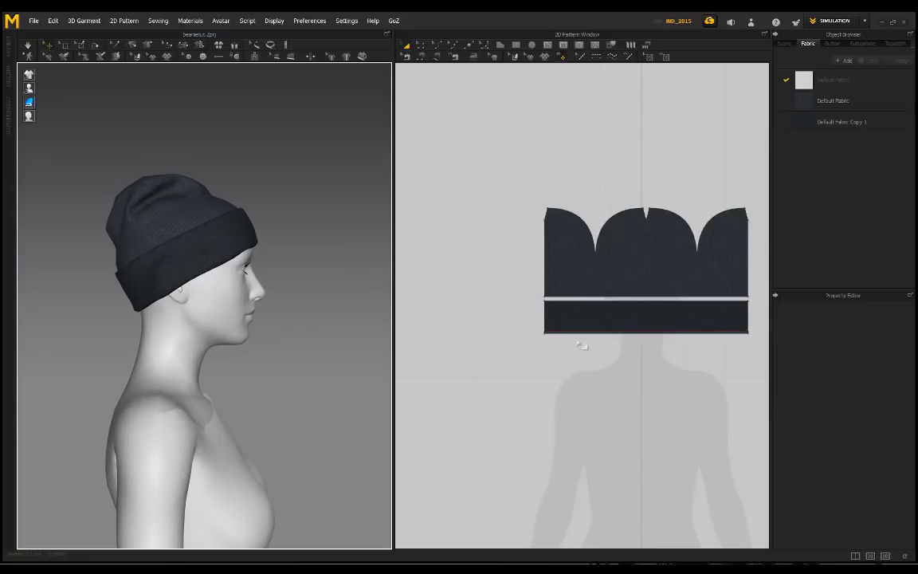
right_click_drag(287, 342, 182, 271)
scroll(193, 284, "up", 3)
scroll(184, 314, "down", 2)
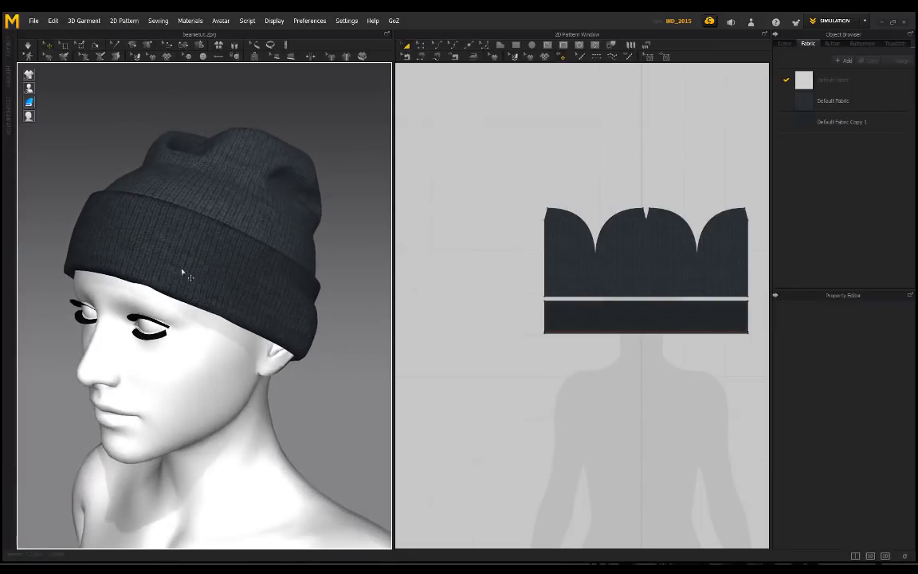
scroll(206, 268, "down", 3)
right_click_drag(141, 321, 220, 307)
scroll(203, 293, "up", 2)
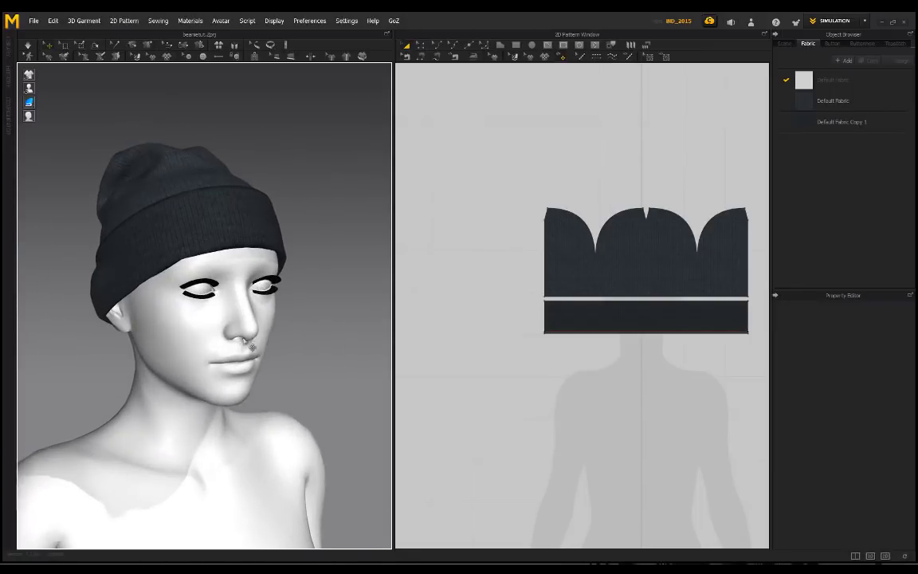
middle_click_drag(178, 302, 180, 312)
right_click_drag(167, 269, 123, 296)
scroll(124, 296, "up", 2)
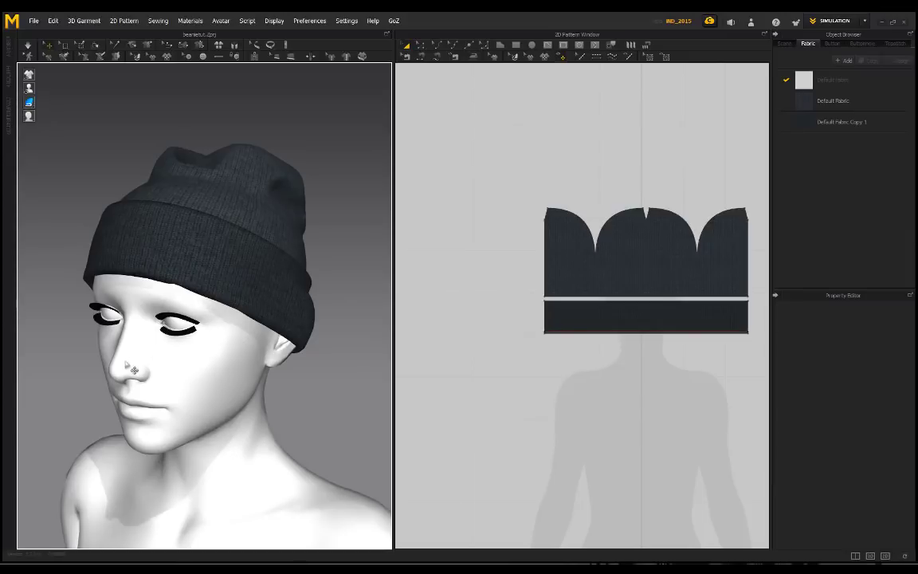
Inspect the knit texture and the brim's fold up close, then check the whole beanie on the avatar
right_click_drag(97, 373, 188, 361)
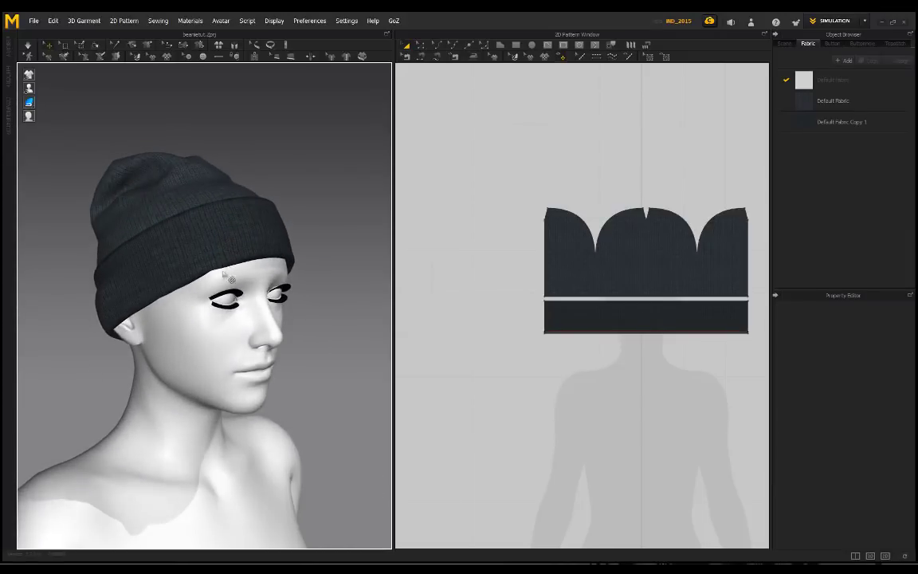
right_click_drag(225, 274, 292, 278)
scroll(295, 280, "up", 5)
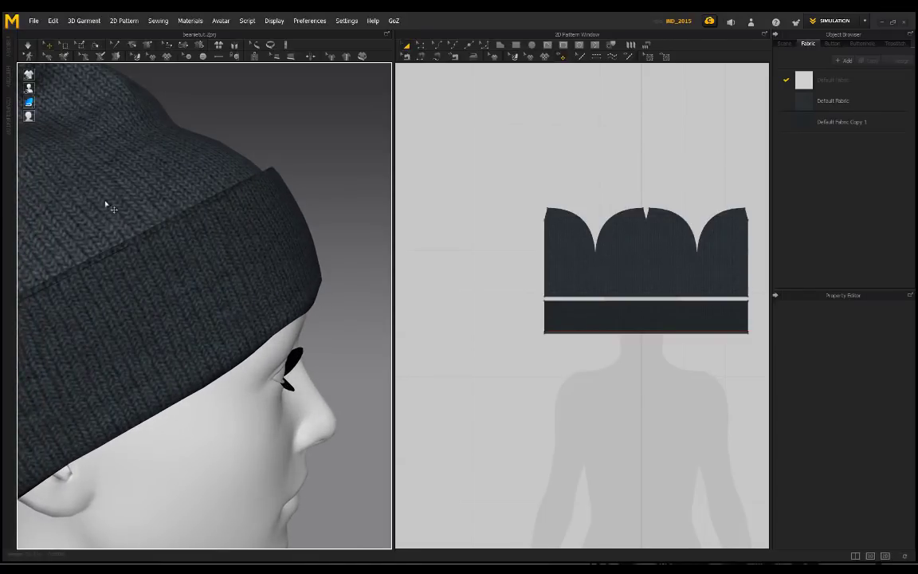
middle_click_drag(151, 296, 203, 262)
scroll(203, 262, "down", 2)
scroll(189, 246, "up", 2)
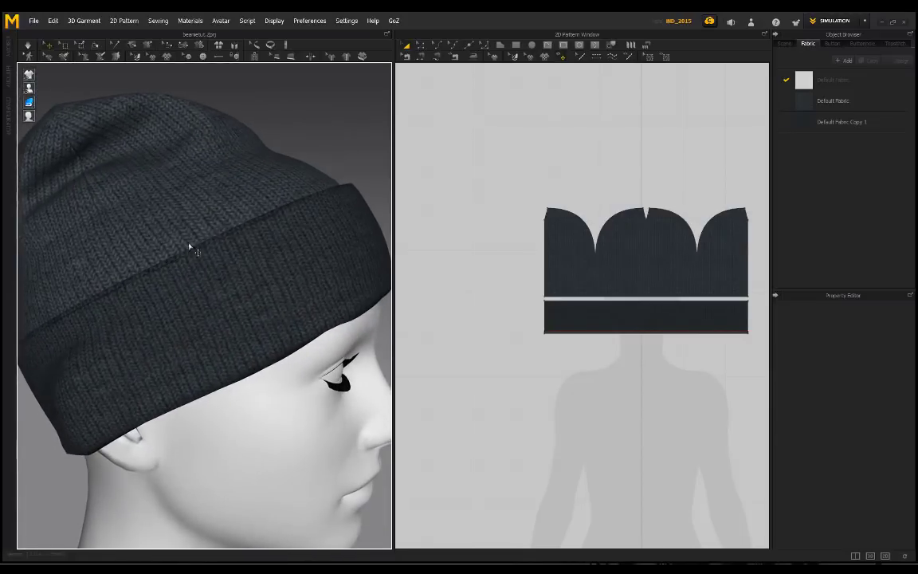
right_click_drag(209, 280, 158, 290)
scroll(203, 287, "down", 4)
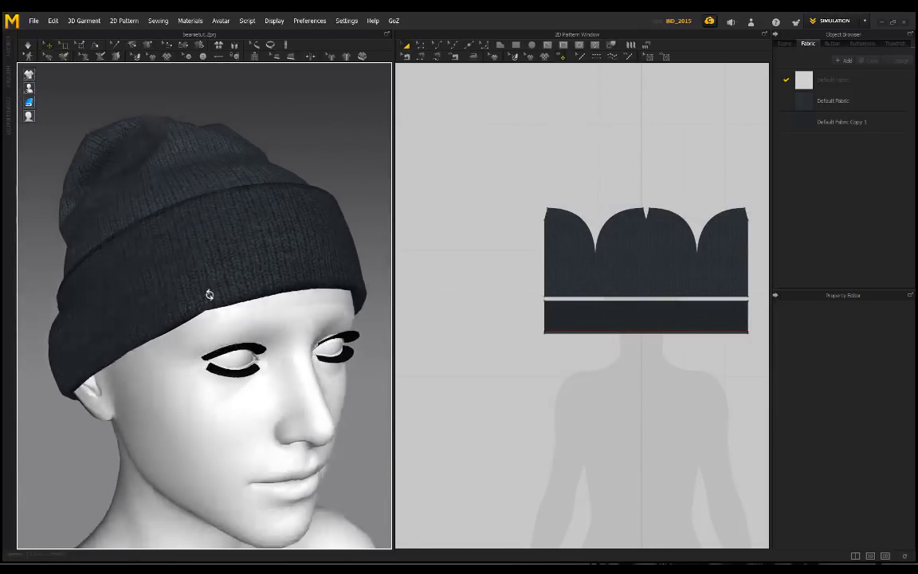
middle_click_drag(214, 308, 202, 283)
right_click_drag(185, 286, 258, 288)
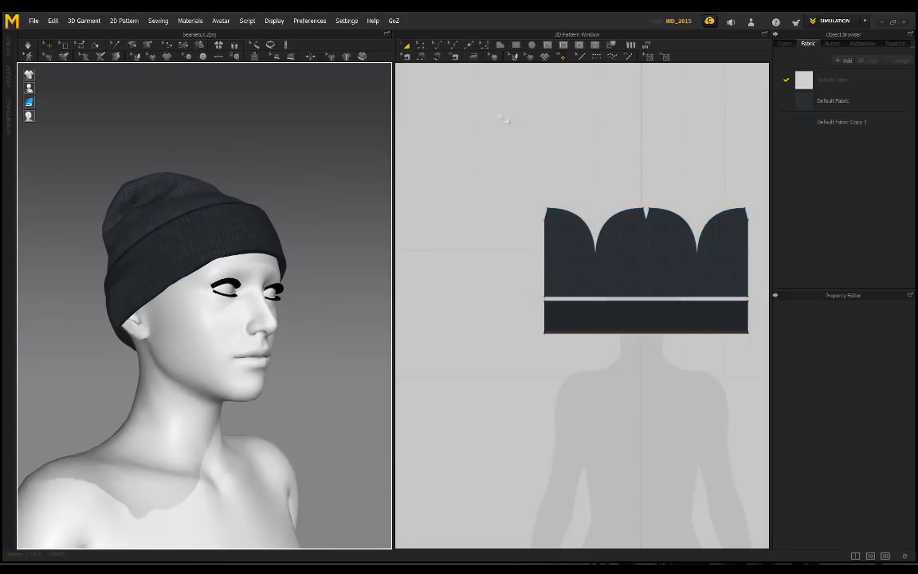
right_click_drag(209, 317, 188, 322)
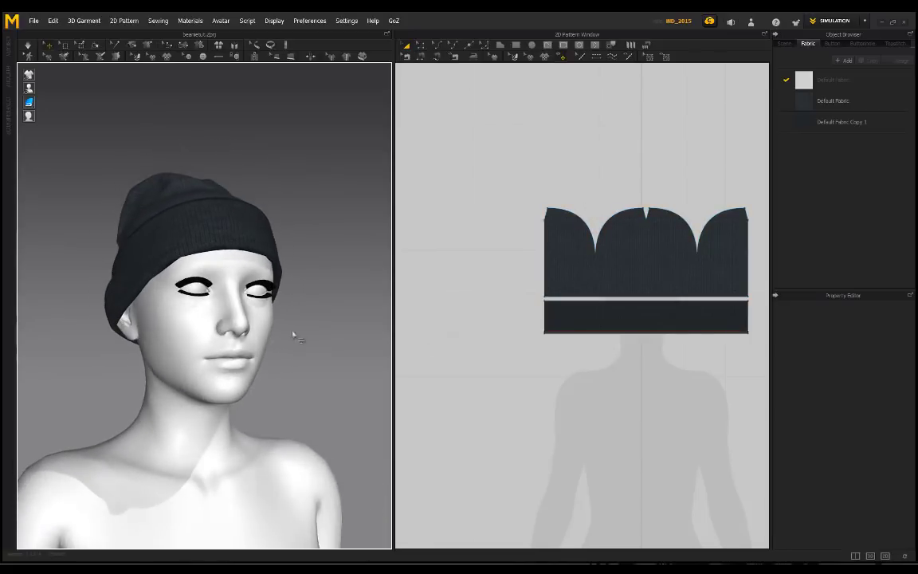
Offset the brim pattern's short side edge as 40 internal lines spaced 11.8 mm apart, without reversing the direction
left_click(420, 48)
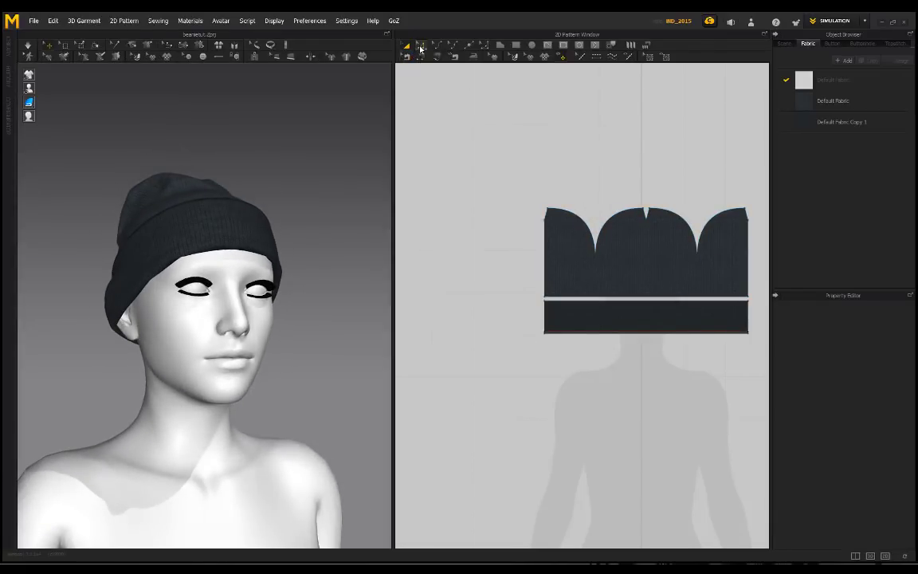
left_click(545, 322)
right_click(546, 322)
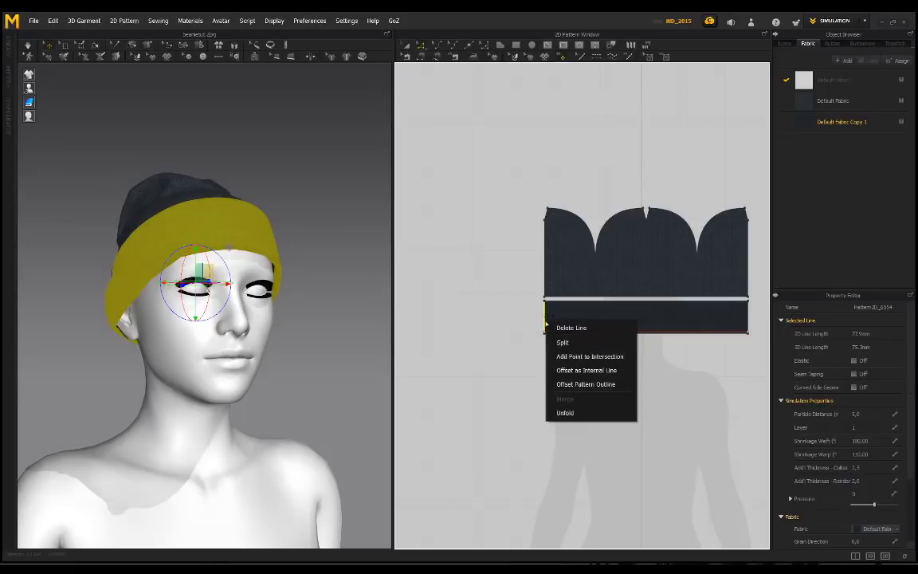
left_click(564, 371)
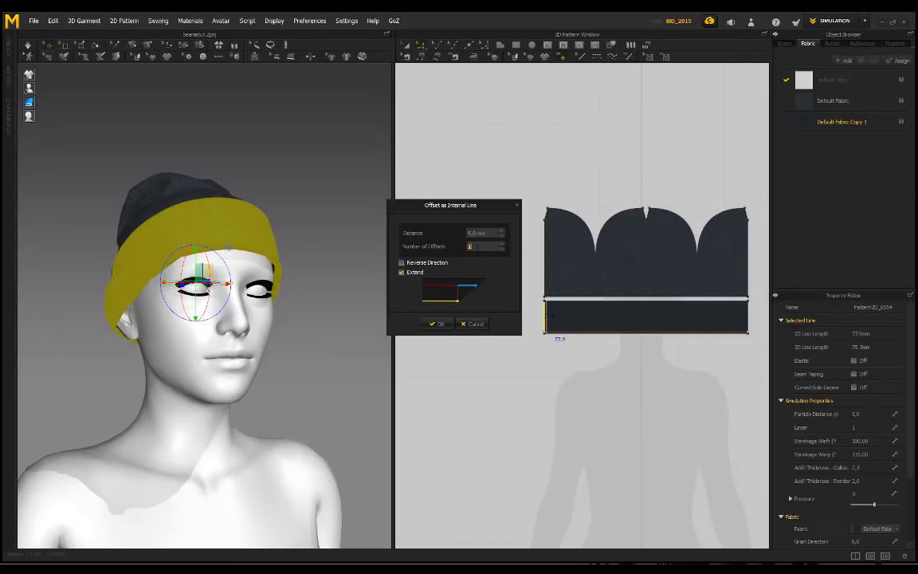
left_click(481, 245)
type("40")
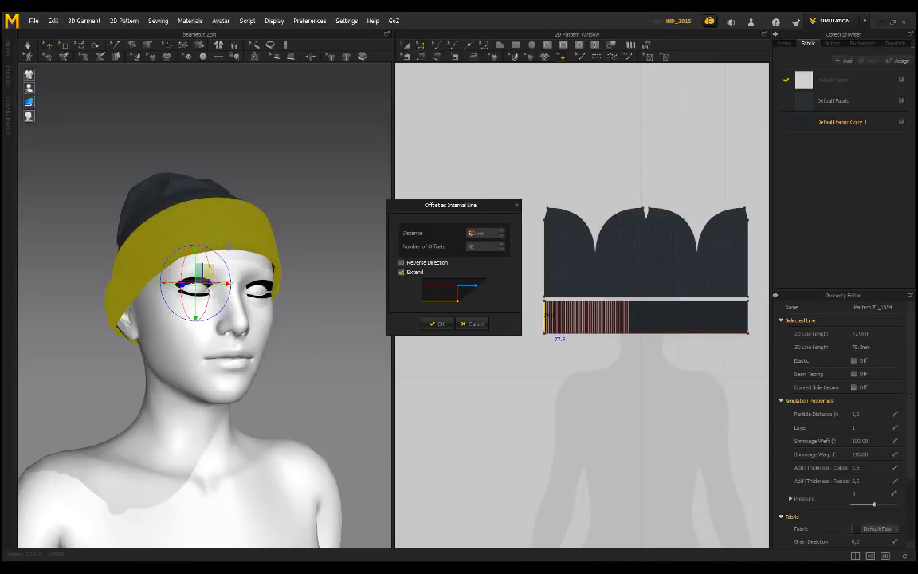
type("11")
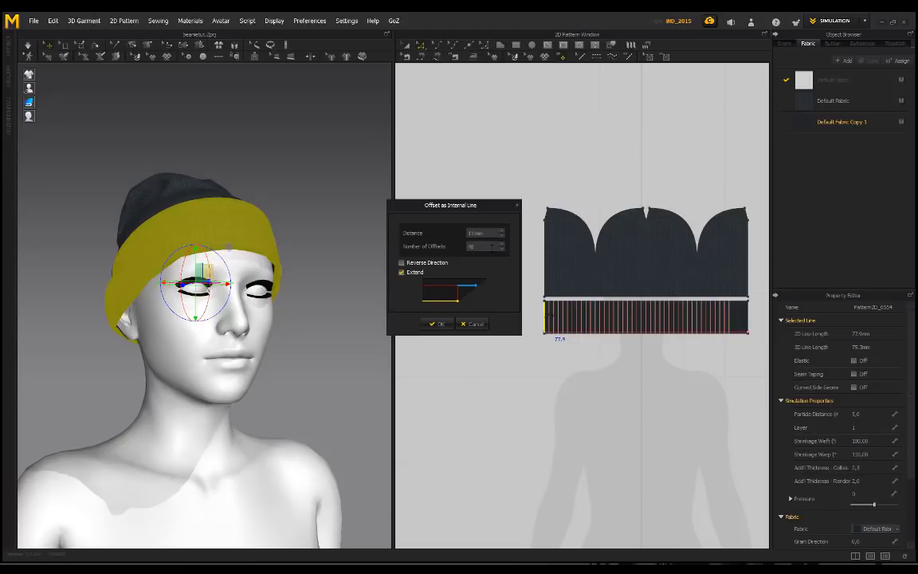
type(",8")
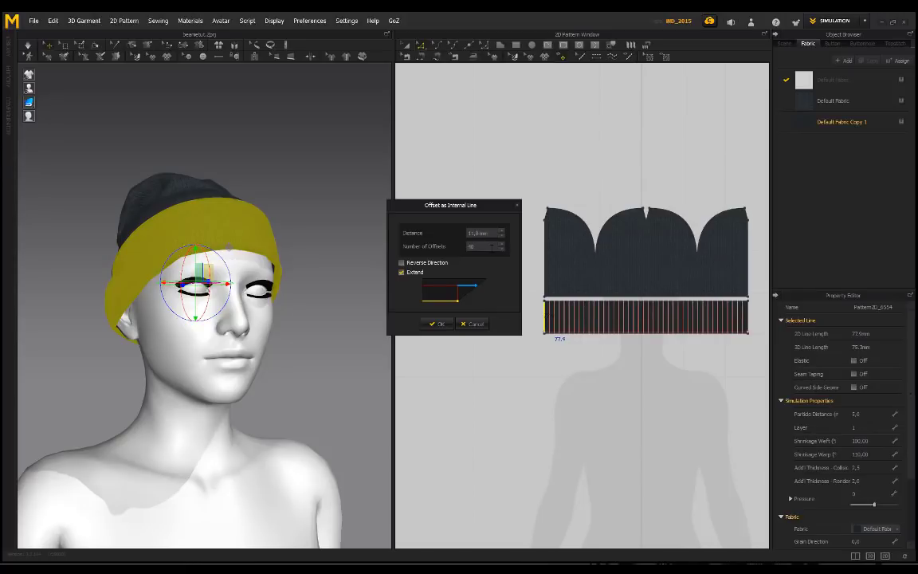
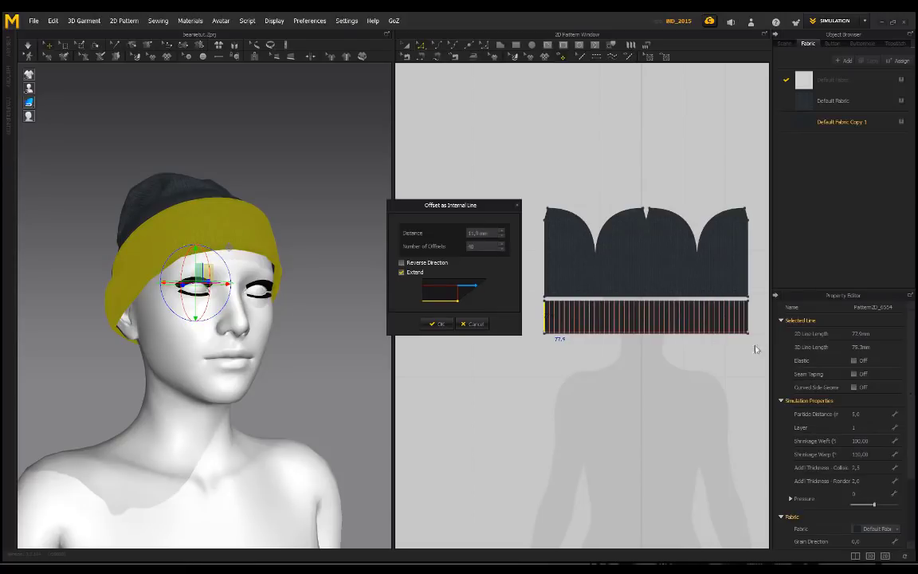
left_click(401, 263)
left_click(403, 264)
left_click(441, 324)
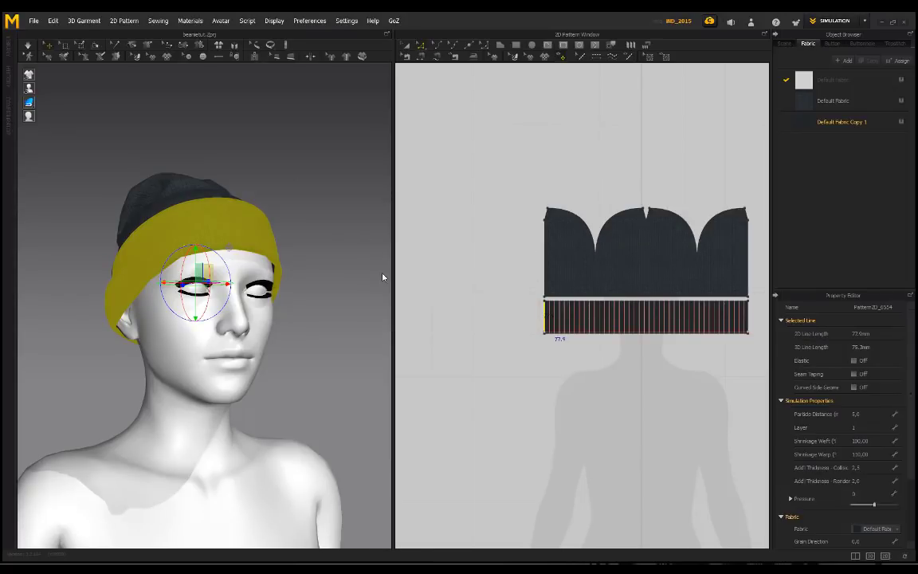
Show the internal lines on the 3D garment to check their spacing around the brim, and hide them again
left_click(28, 75)
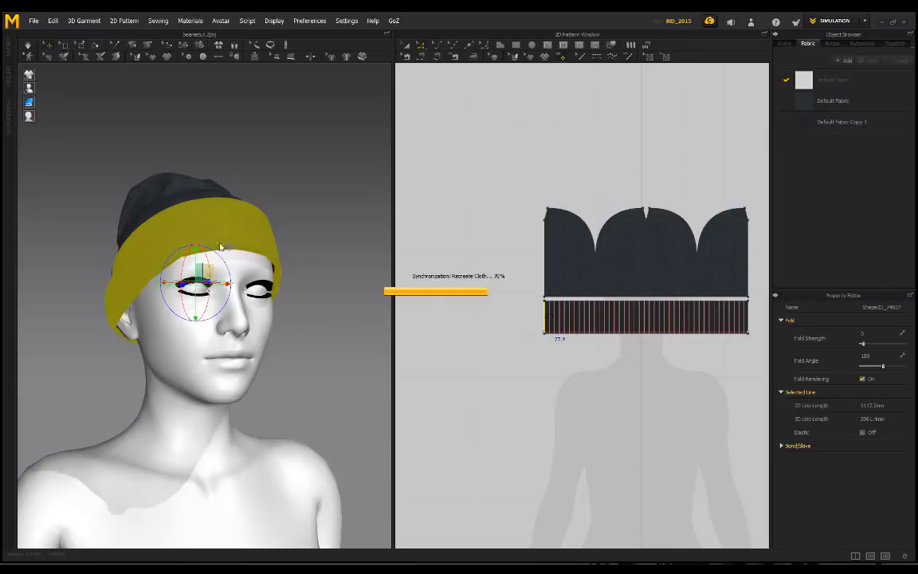
mouse_move(26, 76)
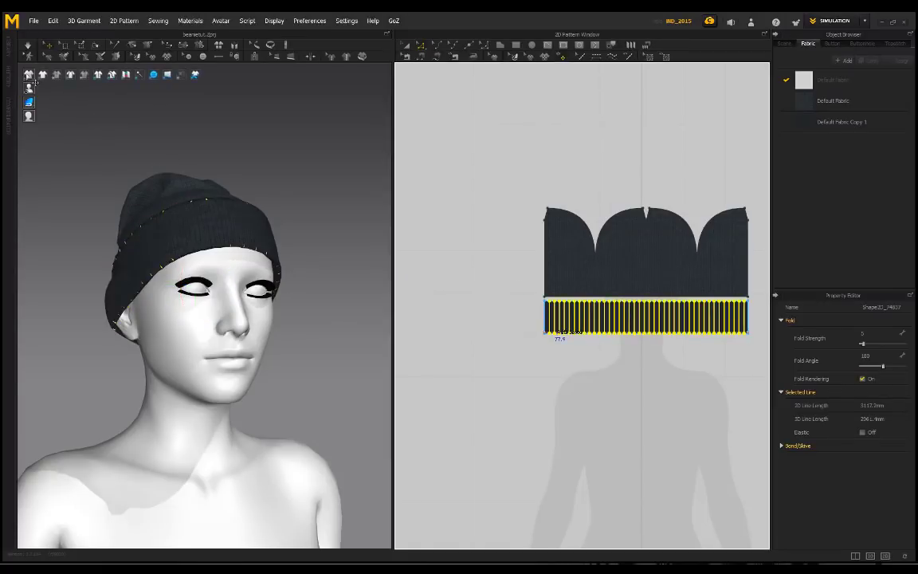
left_click(83, 77)
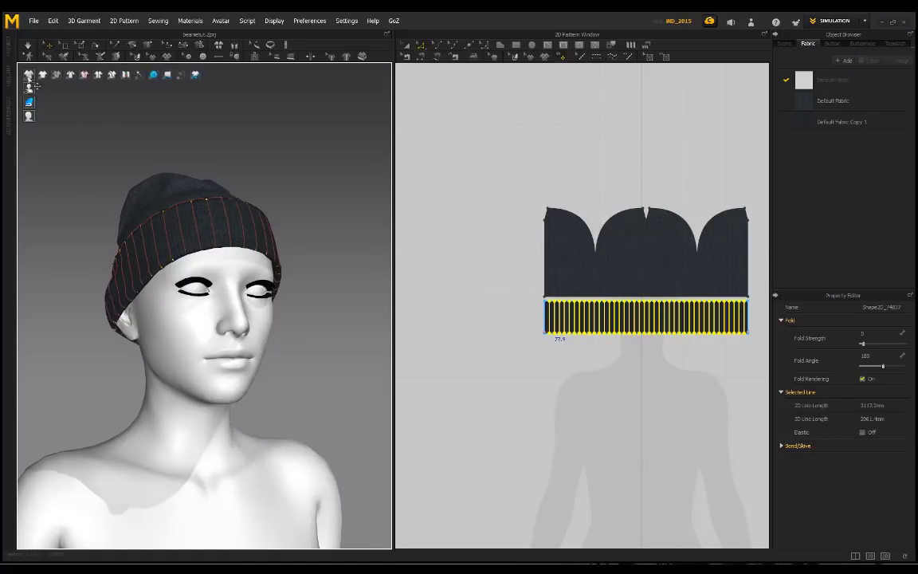
right_click_drag(178, 162, 201, 148)
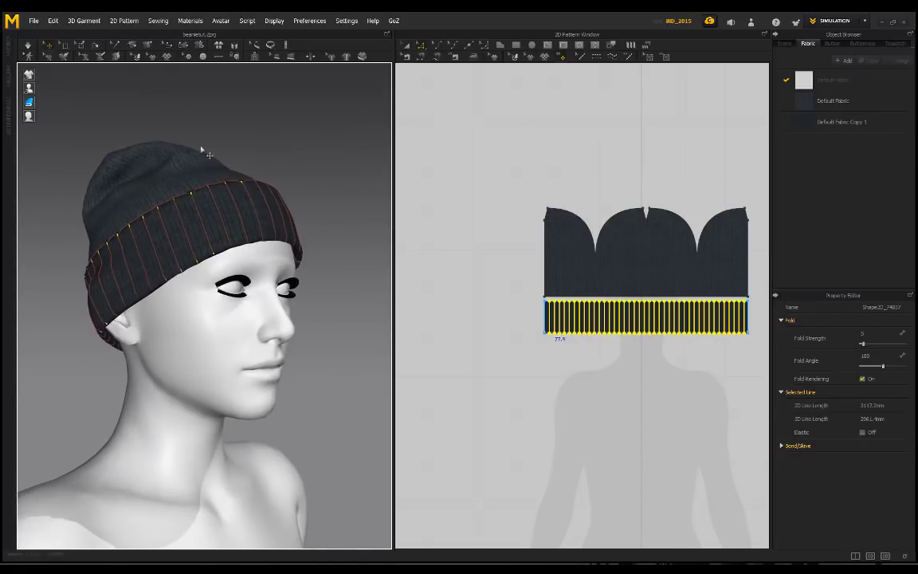
mouse_move(29, 78)
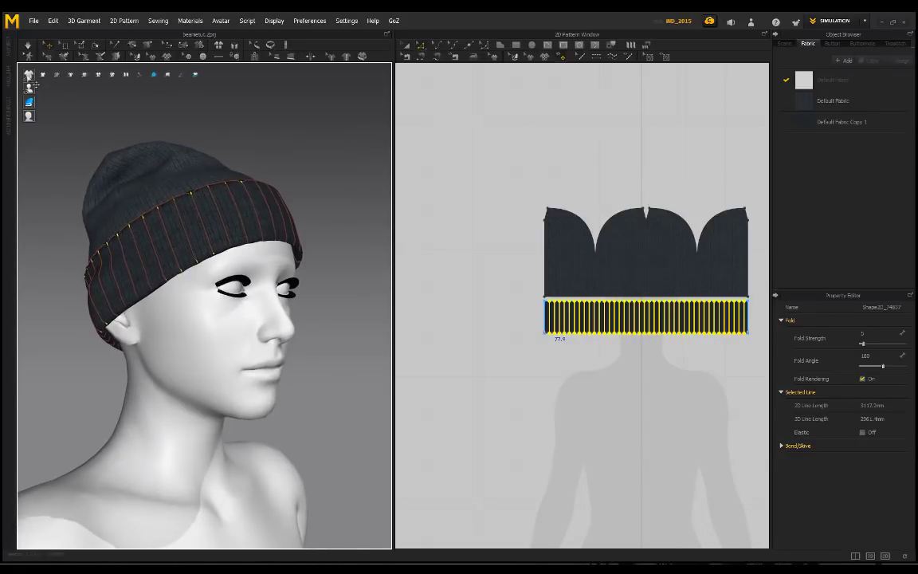
left_click(83, 77)
middle_click_drag(180, 141, 171, 153)
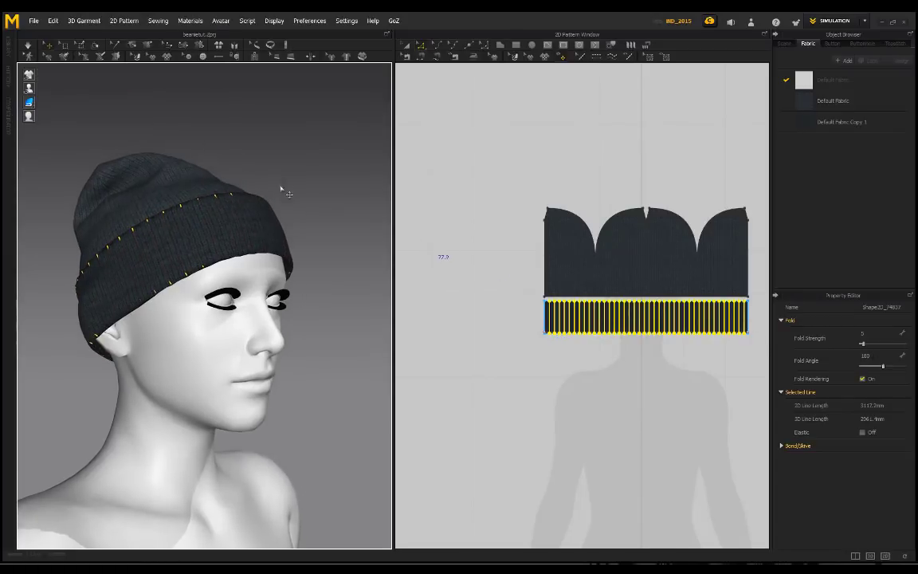
Run the simulation and set the brim's vertical internal lines to fold strength 31 and fold angle 245
key("space")
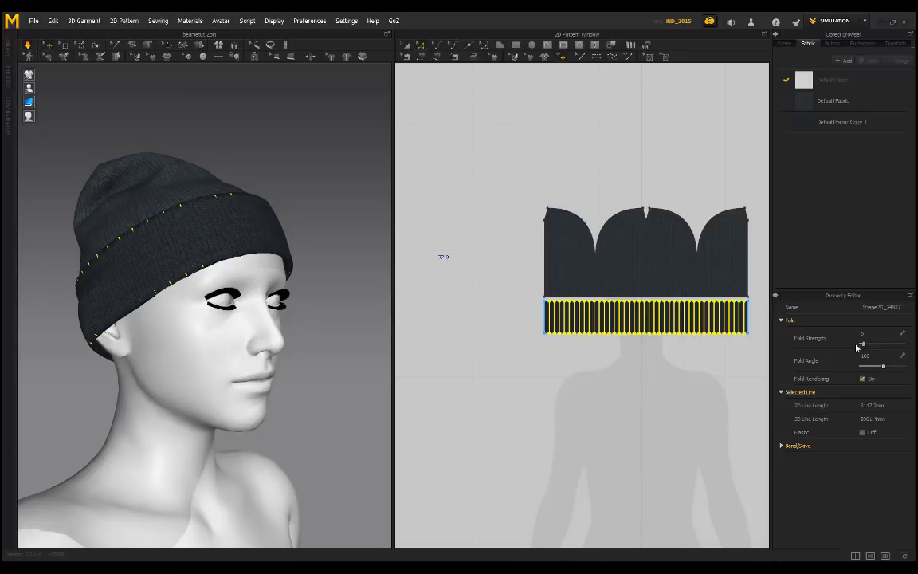
left_click_drag(867, 348, 893, 370)
right_click_drag(375, 278, 92, 267)
scroll(137, 283, "up", 3)
scroll(271, 304, "down", 3)
Examine the ribbed folds around the simulated brim, both up close and from several sides of the head
right_click_drag(270, 302, 144, 251)
right_click_drag(135, 308, 200, 308)
right_click_drag(133, 278, 342, 282)
right_click_drag(294, 290, 151, 232)
scroll(247, 285, "up", 5)
scroll(247, 318, "up", 3)
scroll(284, 250, "down", 6)
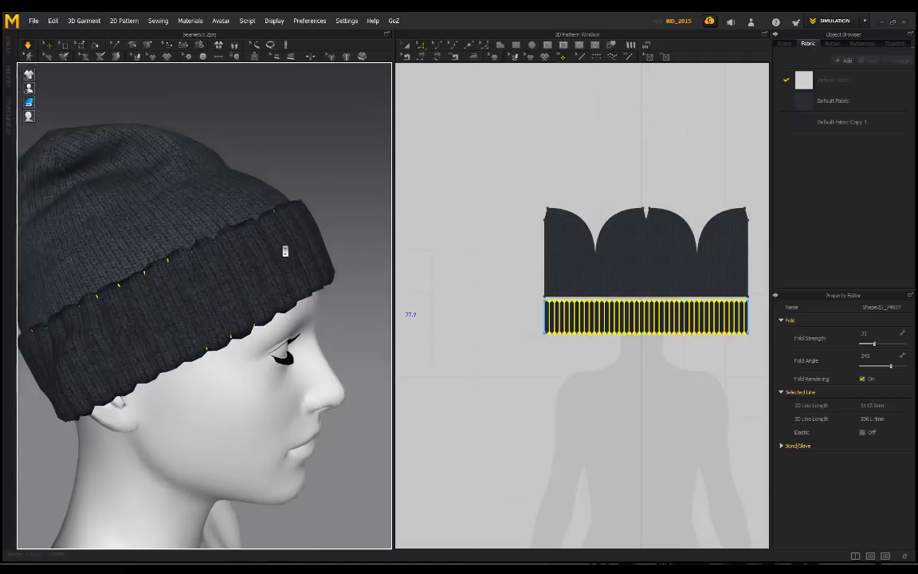
right_click_drag(284, 251, 402, 264)
mouse_move(288, 287)
right_mouse_down()
mouse_move(293, 281)
mouse_move(294, 306)
mouse_move(165, 262)
mouse_move(211, 262)
mouse_move(246, 304)
mouse_move(273, 293)
right_mouse_up()
scroll(196, 273, "up", 5)
scroll(202, 283, "down", 4)
scroll(255, 298, "down", 1)
right_click_drag(303, 326, 162, 321)
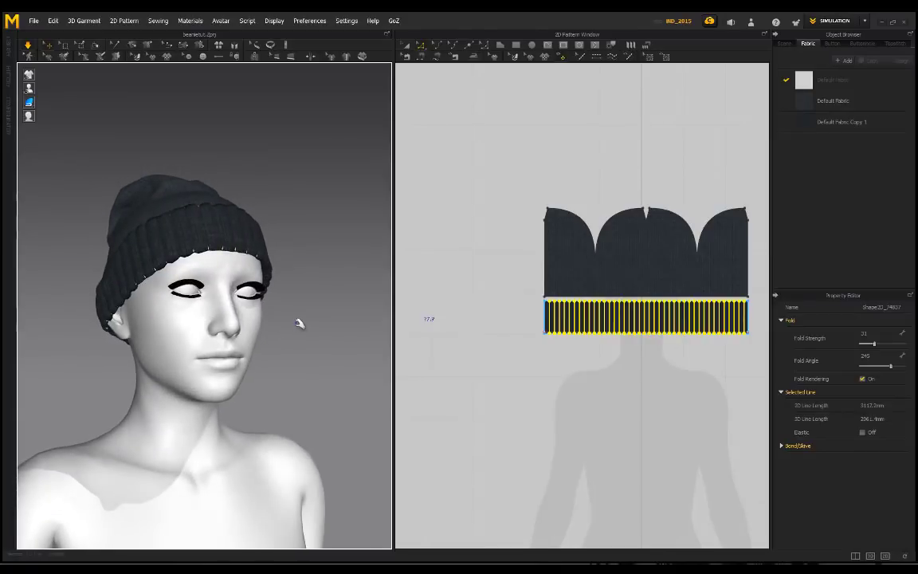
left_click(309, 329)
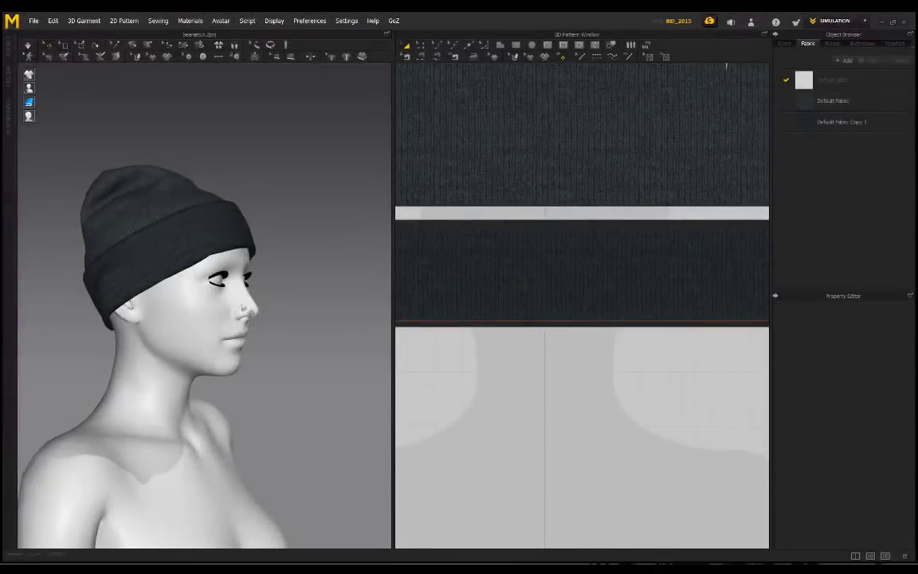
Examine the beanie from the front, three-quarter and side views, and check the red beanie reference photo with its brim patch
right_click_drag(239, 323, 186, 326)
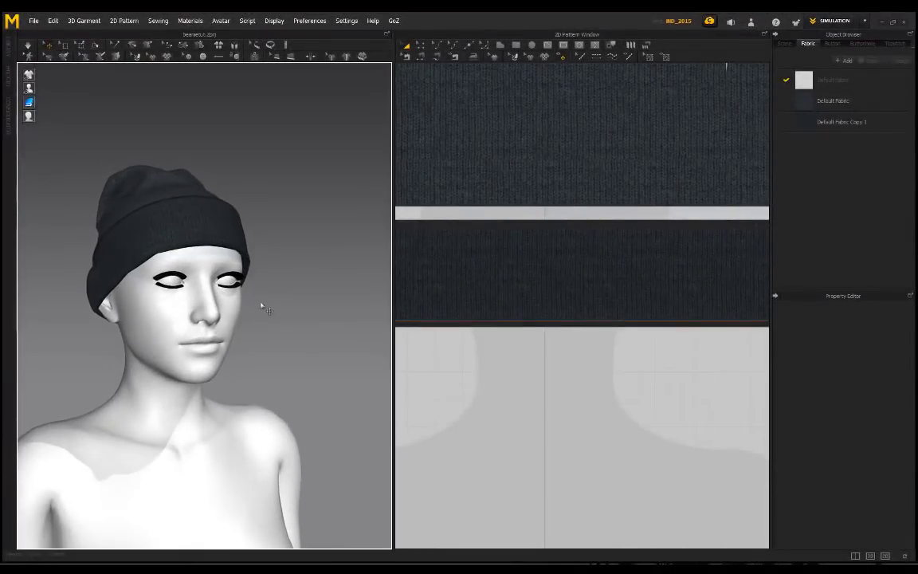
scroll(261, 304, "up", 2)
right_click_drag(260, 305, 236, 308)
right_click_drag(131, 231, 168, 228)
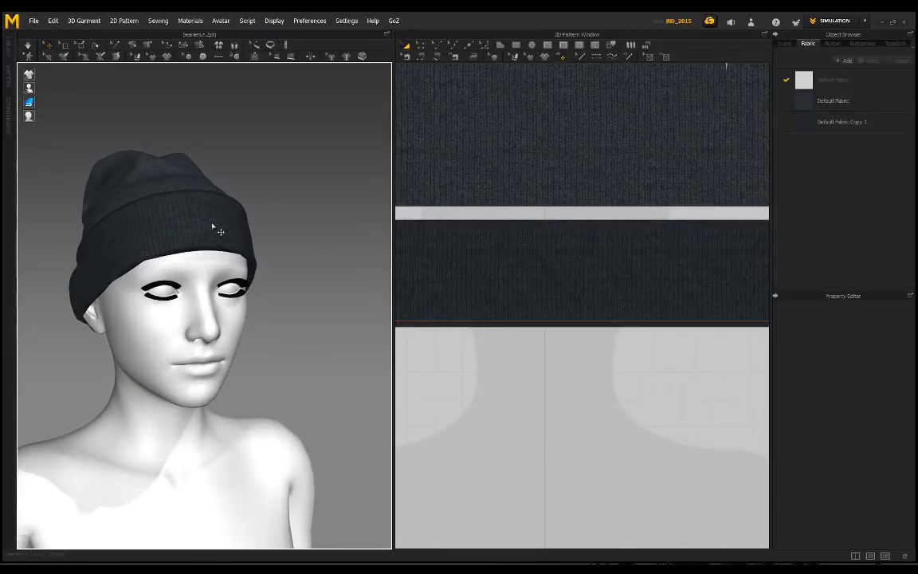
right_click_drag(229, 245, 192, 231)
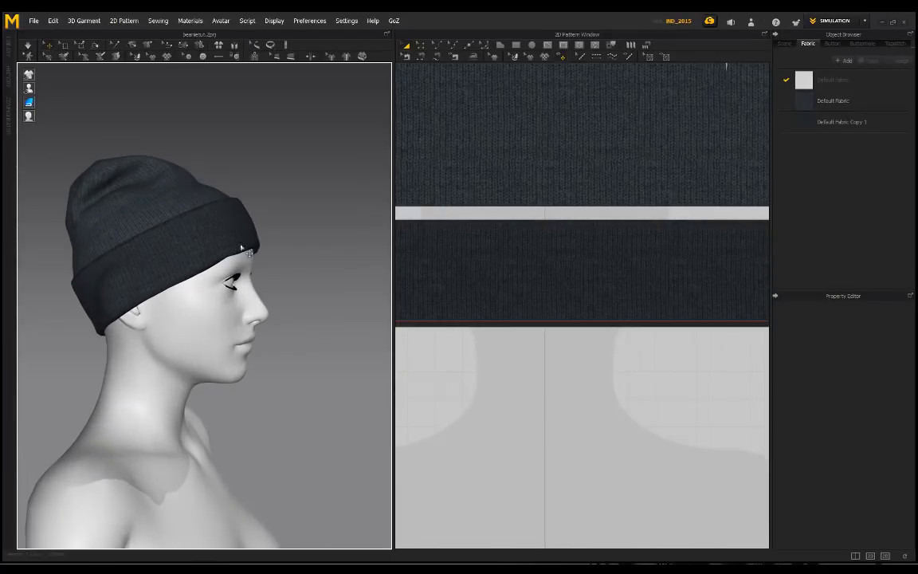
right_click_drag(242, 248, 174, 247)
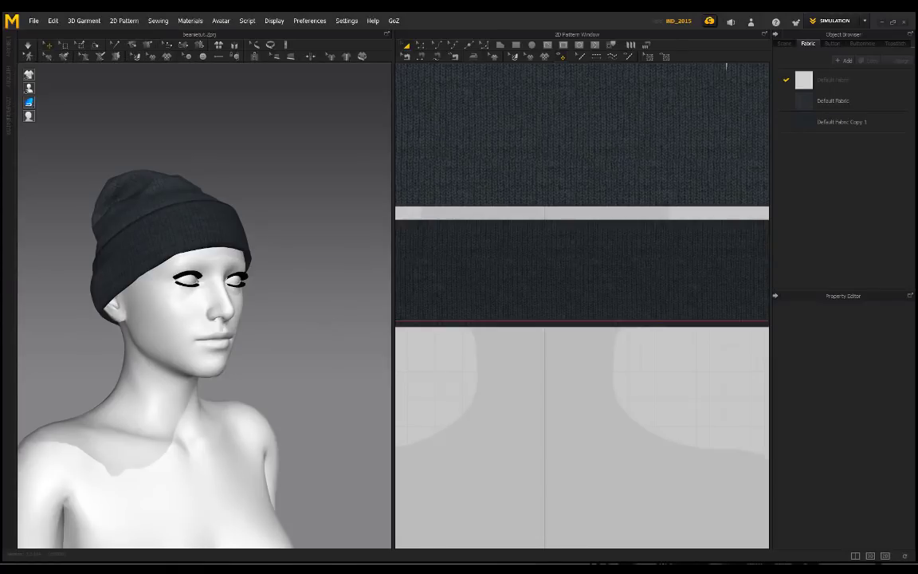
left_click_drag(1, 117, 299, 116)
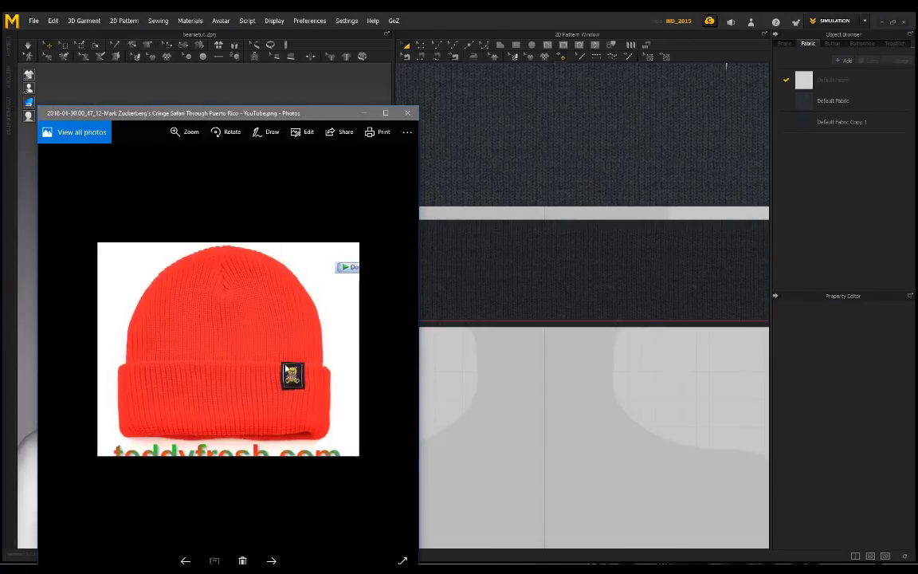
left_click(408, 113)
Draw an internal rectangle about 75 mm wide near the middle of the brim pattern for a patch
right_click_drag(313, 276, 226, 225)
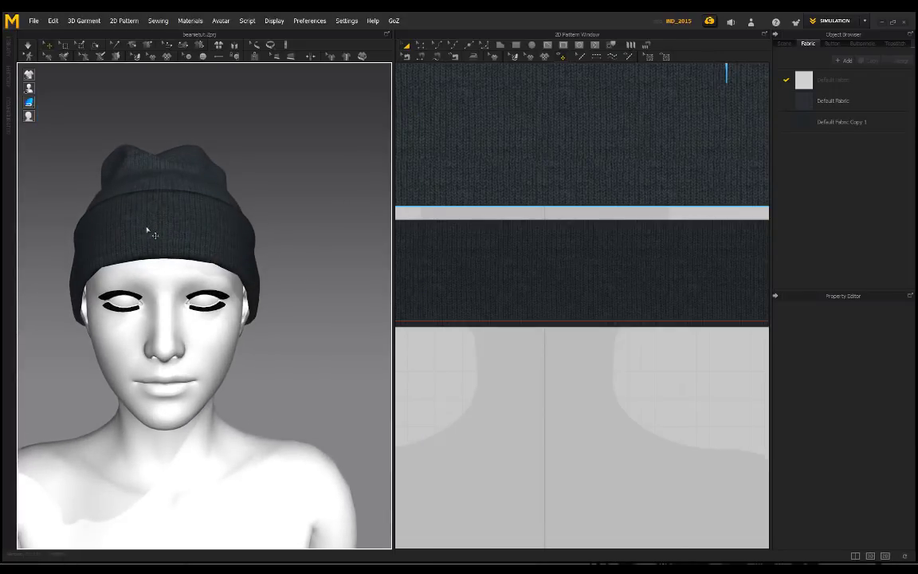
right_click_drag(157, 241, 178, 218)
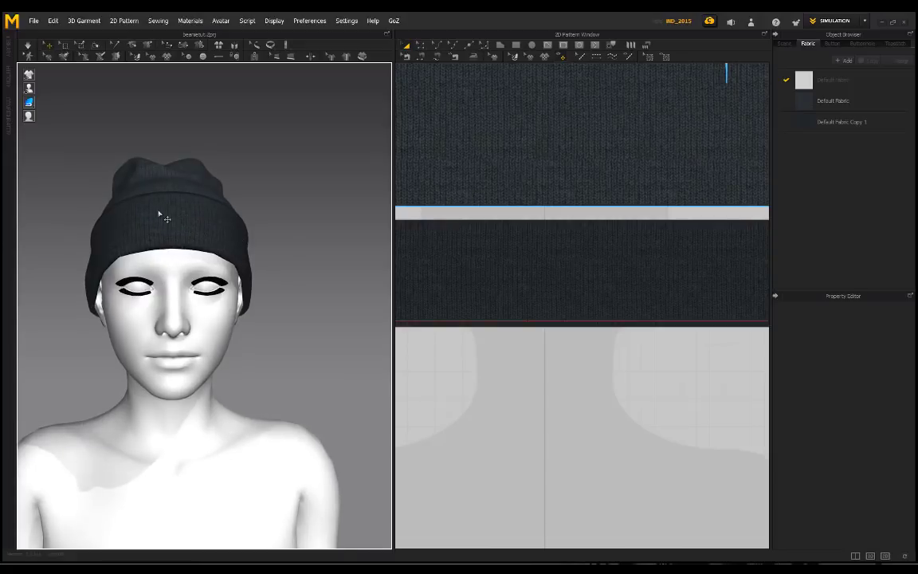
left_click(172, 225)
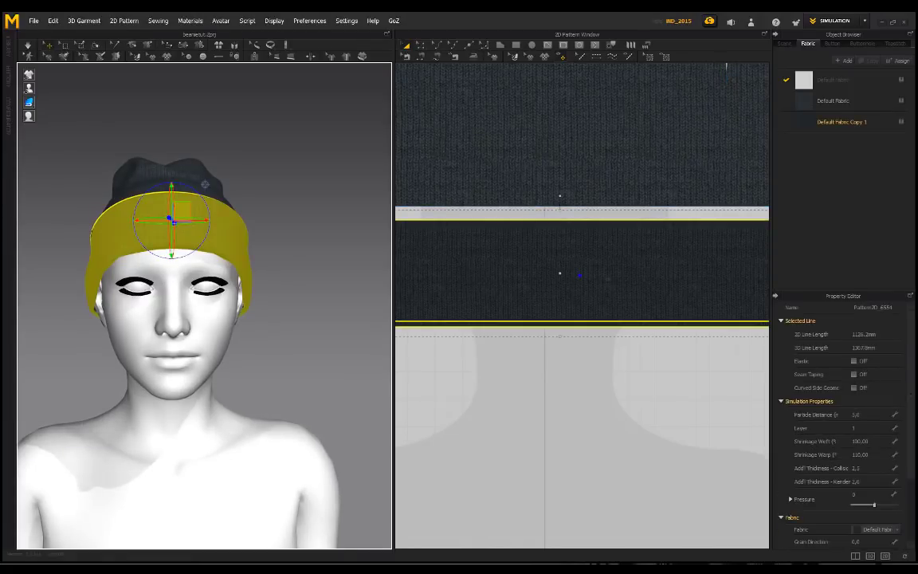
left_click(564, 49)
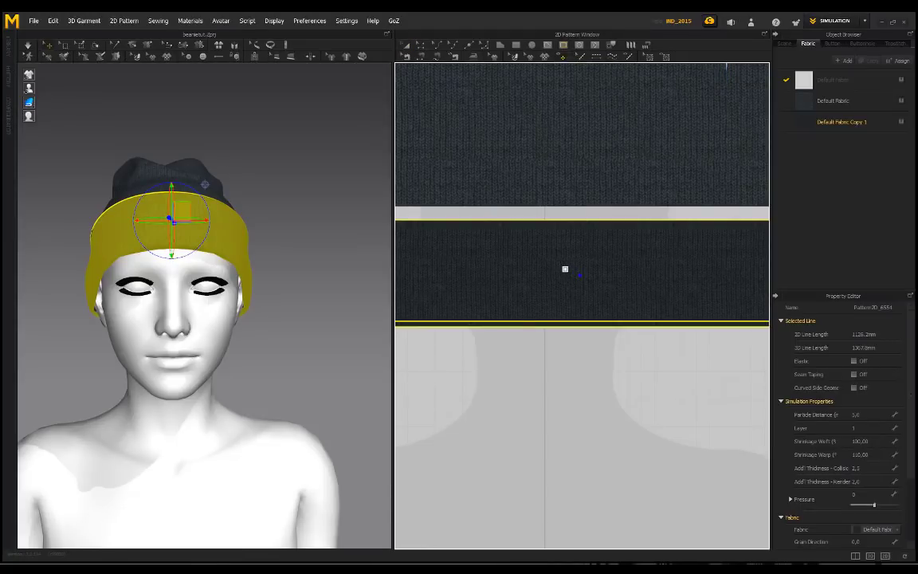
left_click_drag(565, 269, 595, 291)
left_click(185, 215)
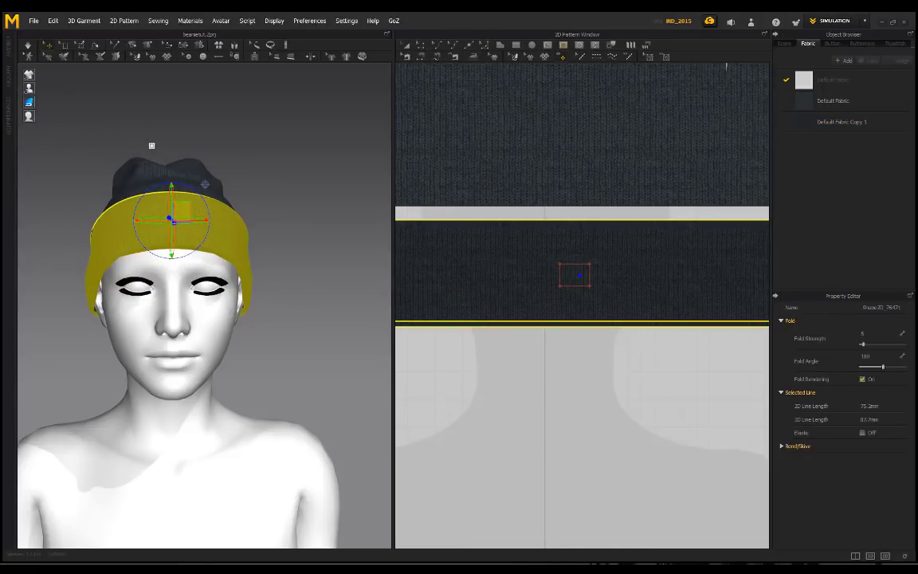
Show the internal lines on the 3D garment so the patch outline can be judged on the brim
scroll(150, 145, "up", 4)
middle_click_drag(127, 131, 154, 222)
mouse_move(30, 76)
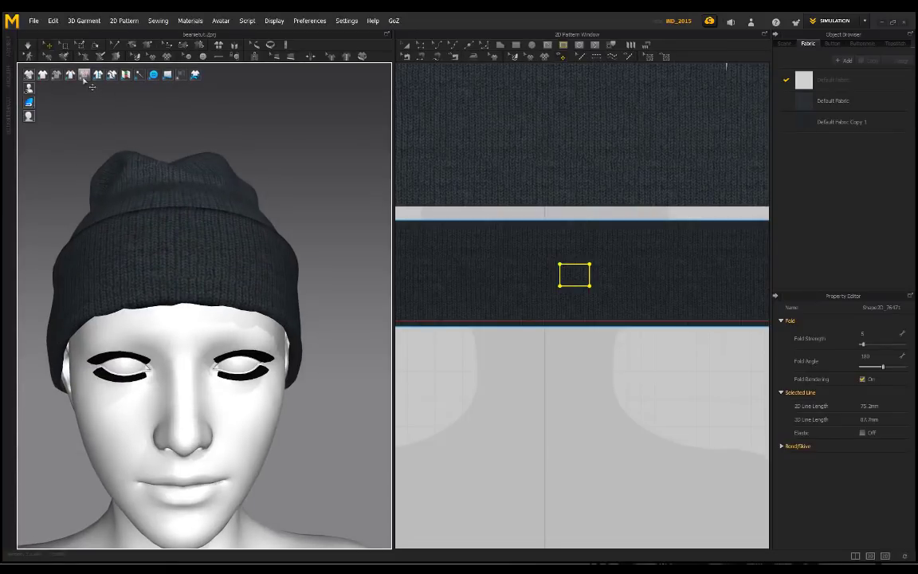
left_click(84, 77)
scroll(213, 257, "down", 1)
Narrow the internal rectangle to about 71 mm and shift it until it sits at the front centre of the brim
left_click(407, 47)
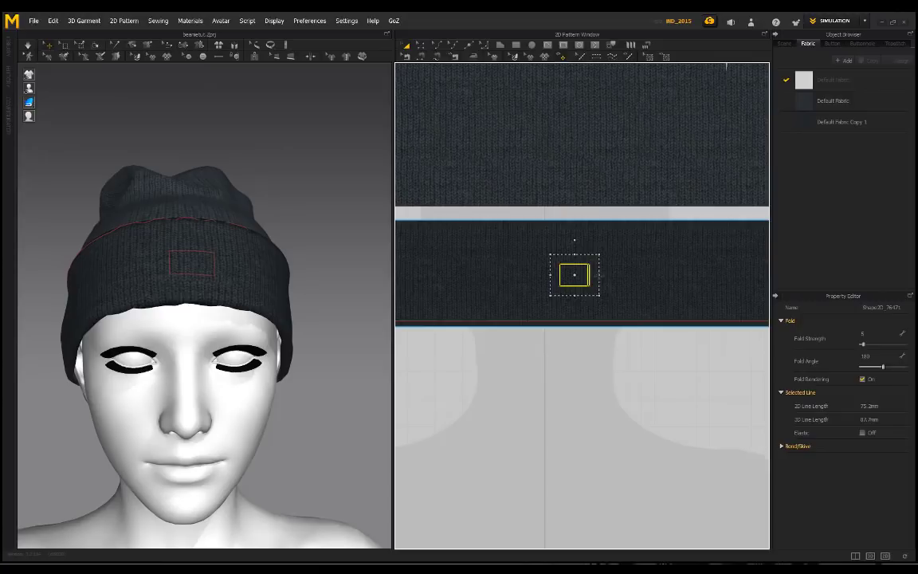
left_click_drag(599, 275, 596, 275)
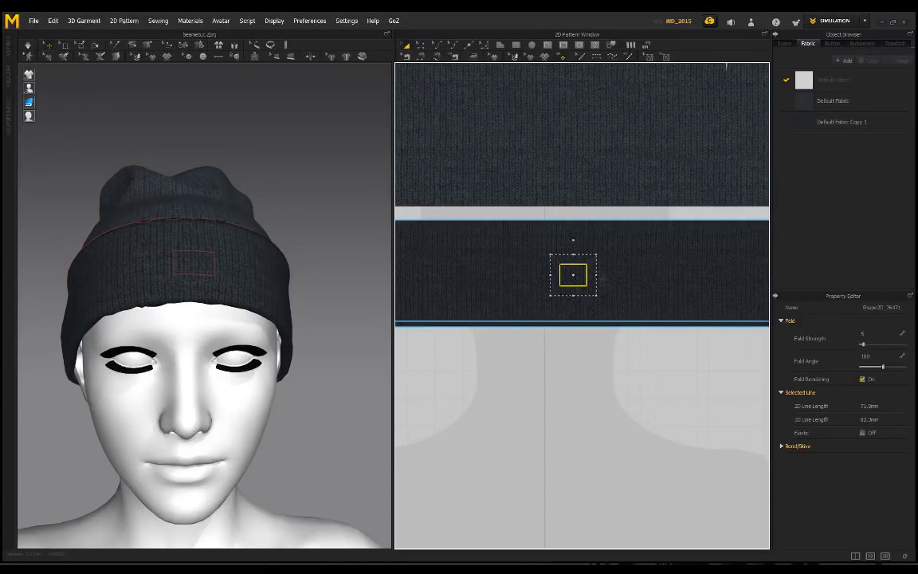
right_click_drag(284, 237, 259, 229)
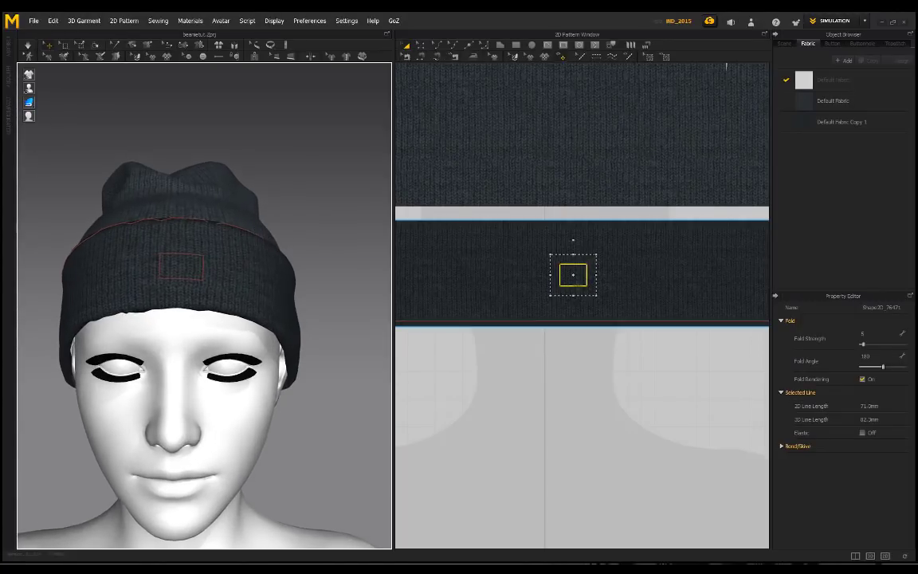
left_click_drag(579, 276, 584, 277)
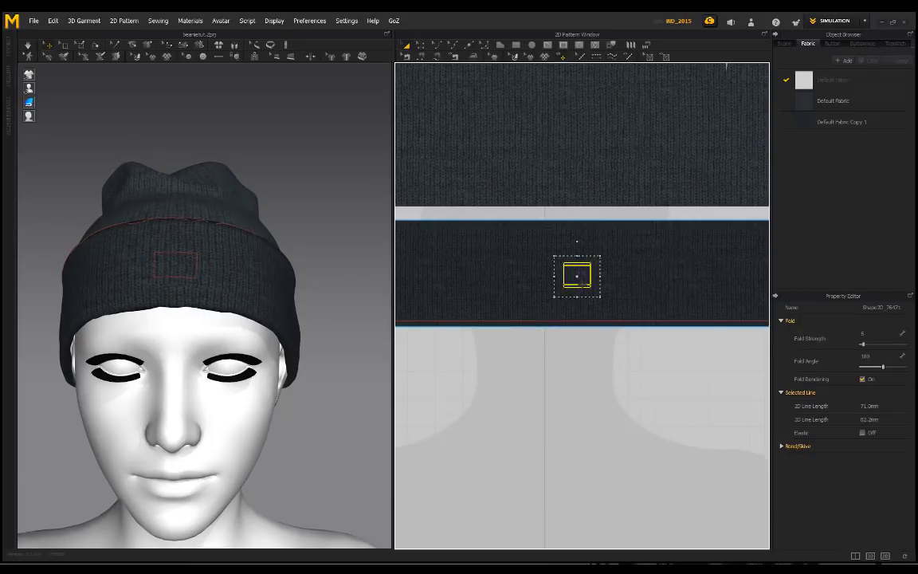
key("Up")
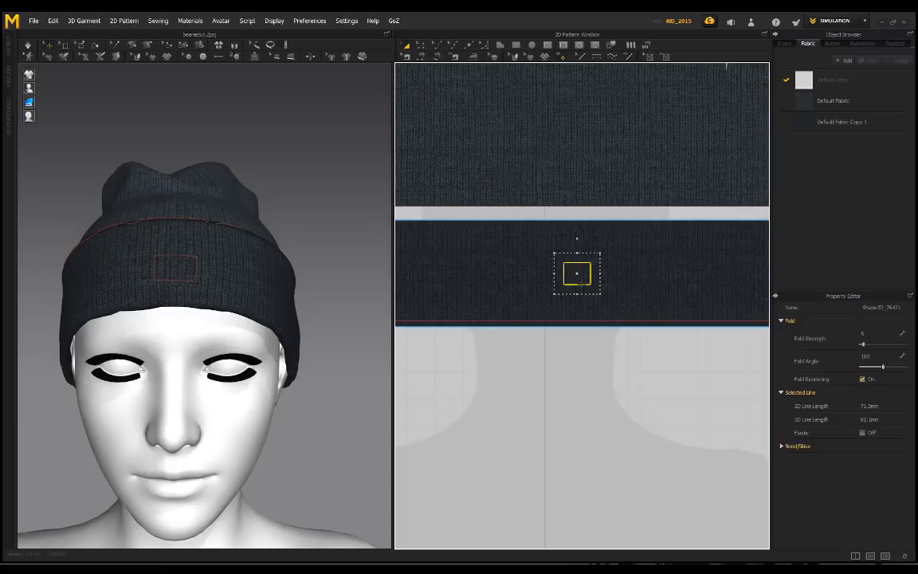
left_click_drag(584, 277, 586, 278)
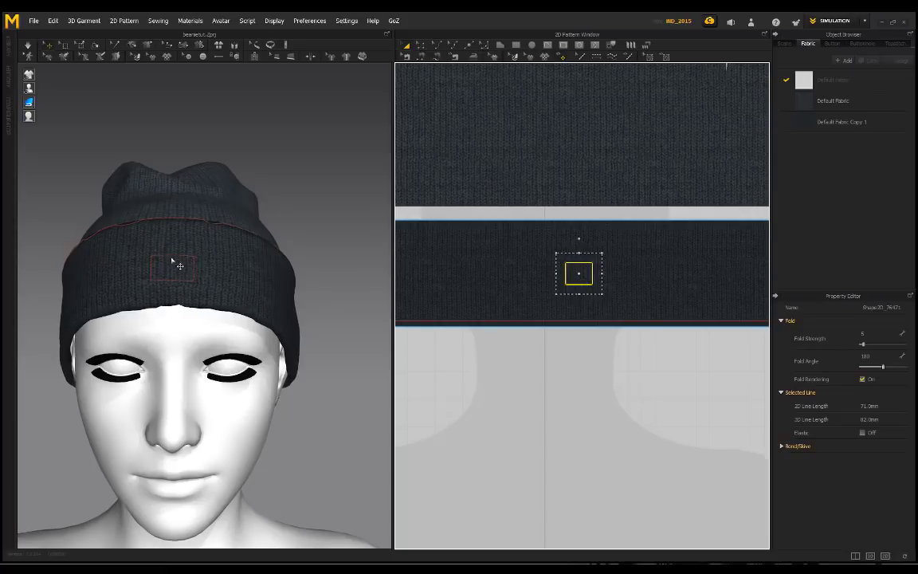
mouse_move(181, 265)
right_mouse_down()
mouse_move(305, 273)
mouse_move(185, 259)
right_mouse_up()
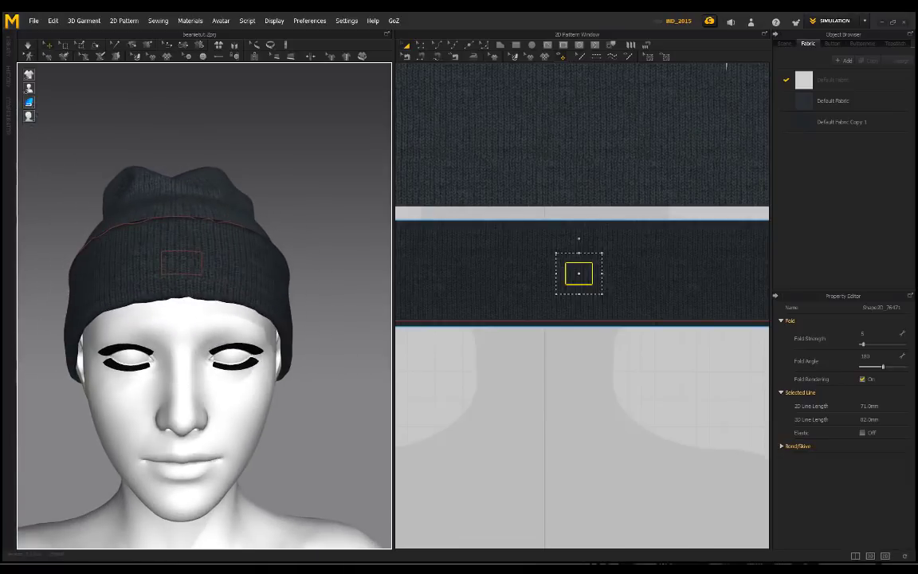
right_click_drag(257, 267, 253, 261)
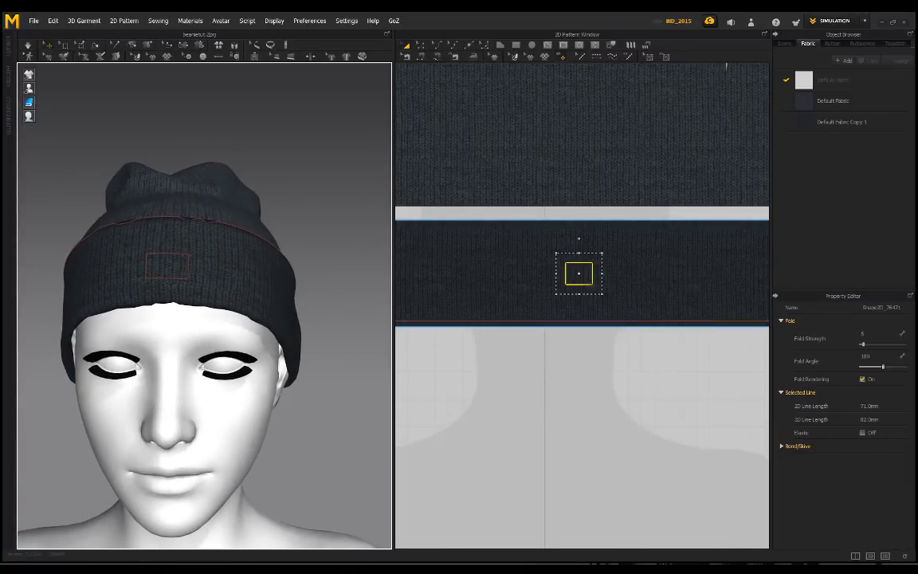
left_click_drag(585, 283, 583, 280)
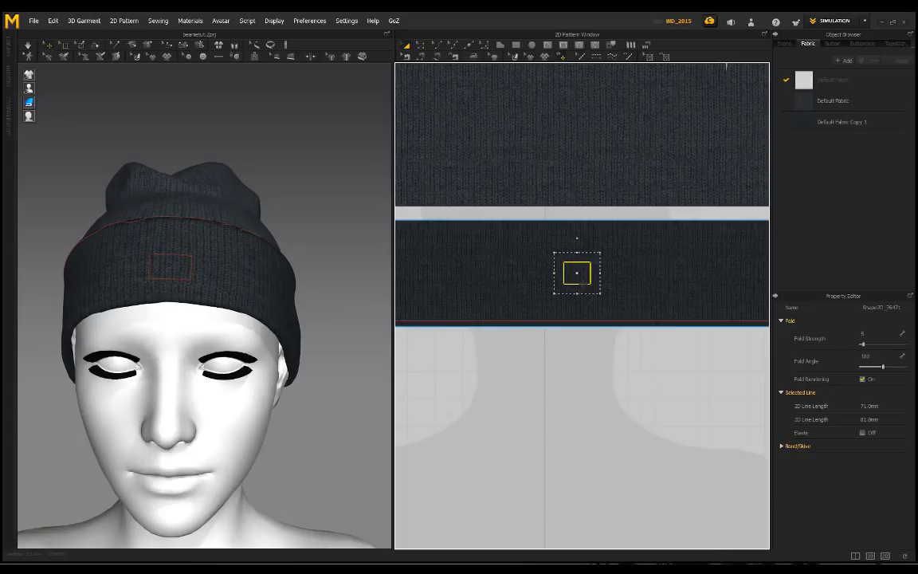
Clone the internal rectangle as a separate patch pattern and place it directly below the brim pattern
right_click_drag(176, 246, 248, 268)
scroll(285, 271, "down", 3)
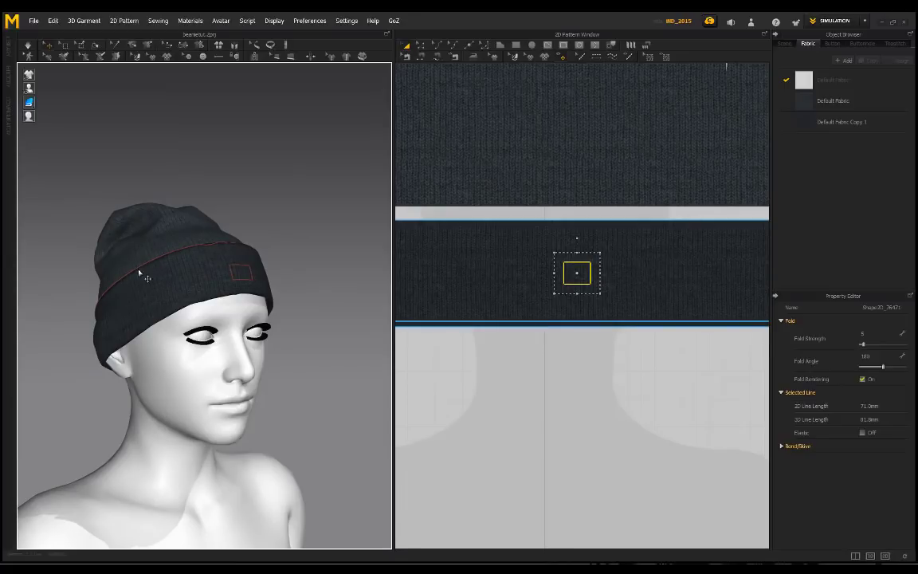
right_click_drag(139, 274, 380, 265)
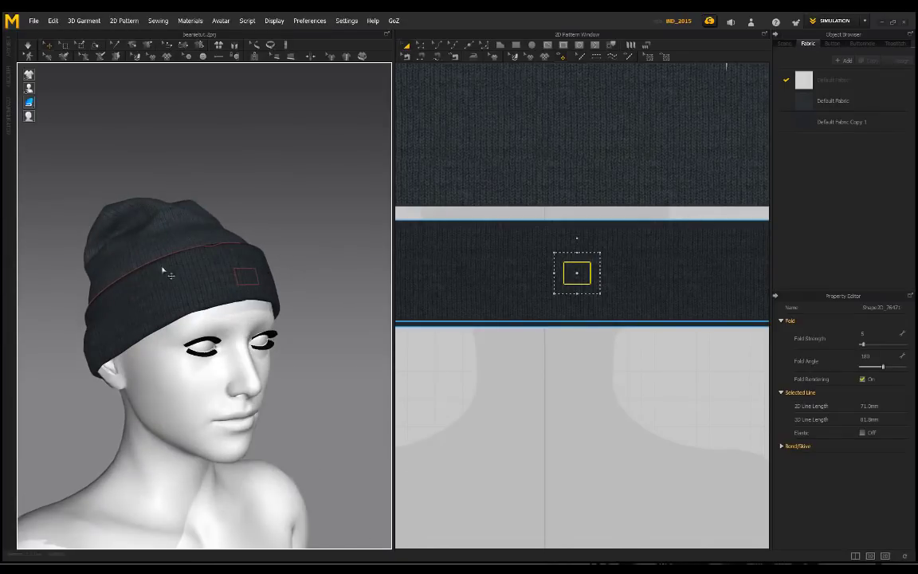
right_click_drag(276, 266, 218, 268)
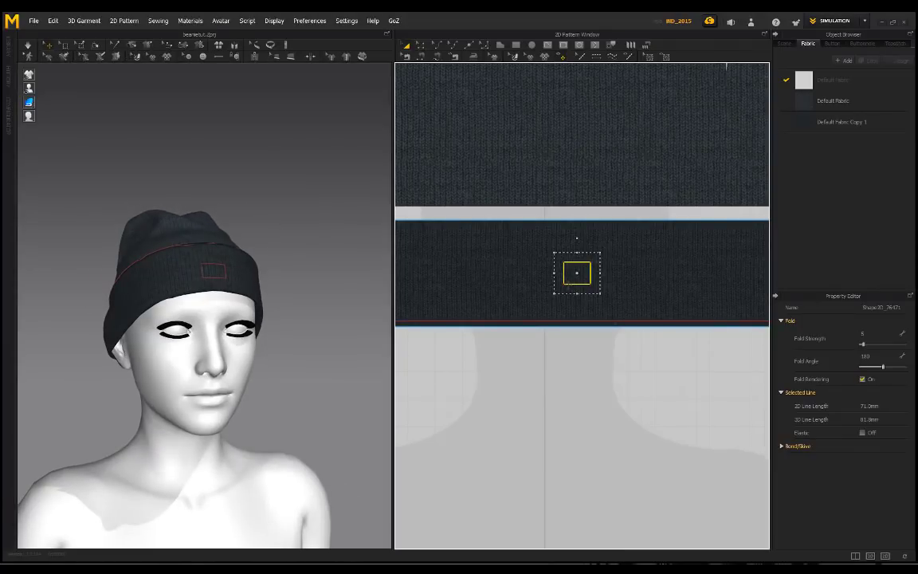
right_click(569, 287)
left_click(603, 349)
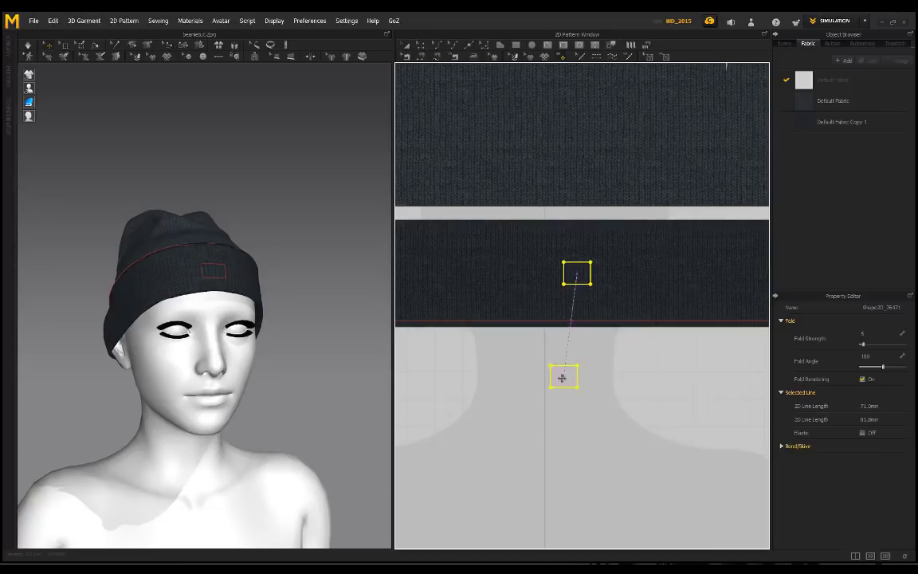
left_click(576, 360)
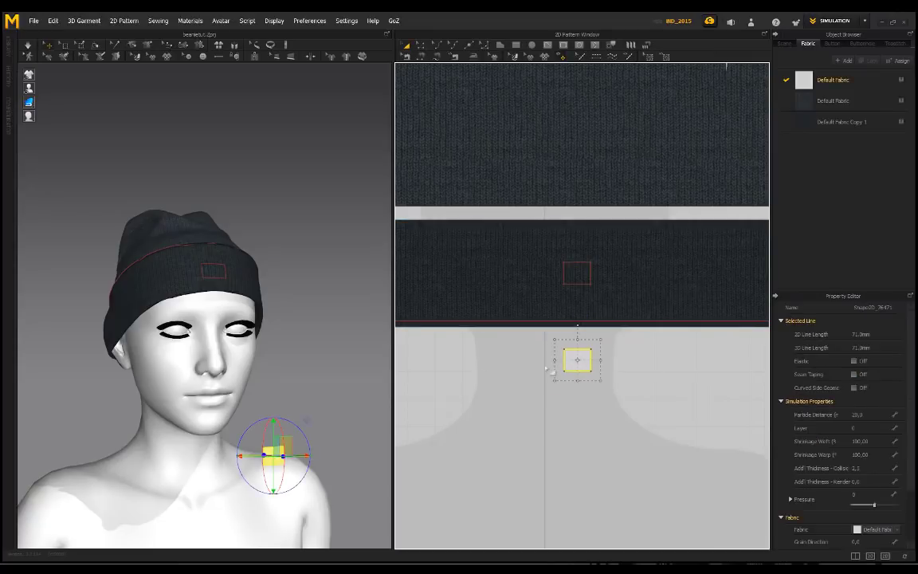
Raise the patch piece in 3D to brim height and bring it close in front of the brim
left_click_drag(273, 421, 271, 228)
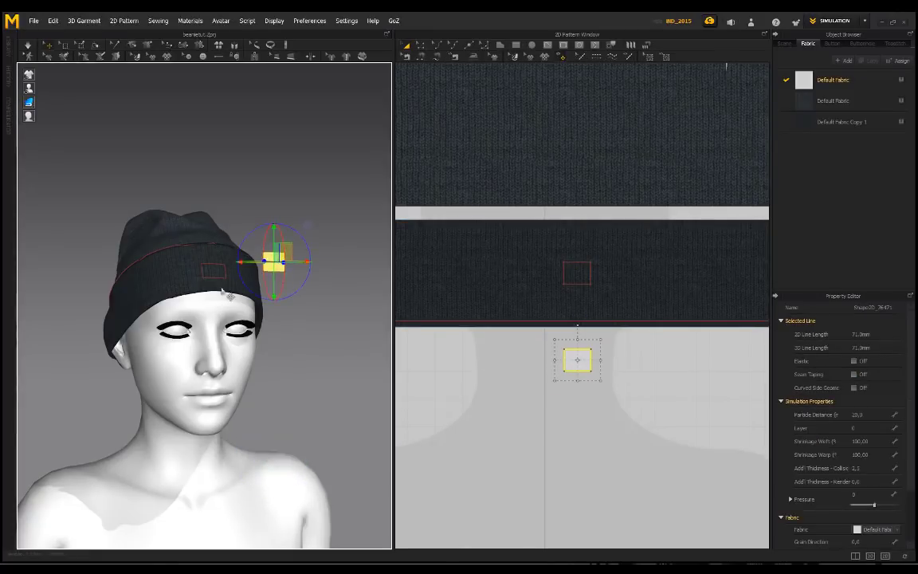
right_click_drag(225, 294, 311, 342)
middle_click_drag(312, 342, 196, 345)
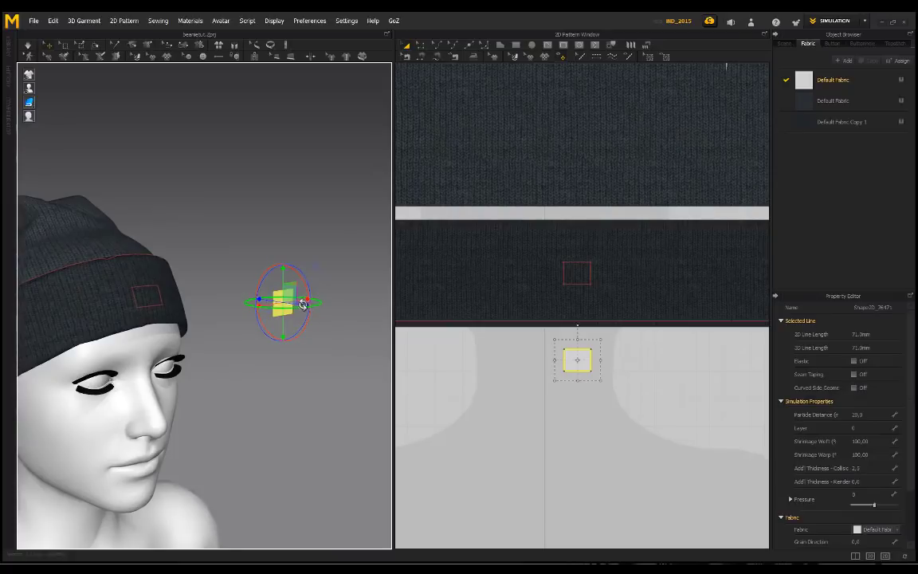
left_click_drag(303, 304, 199, 292)
right_click_drag(200, 301, 237, 326)
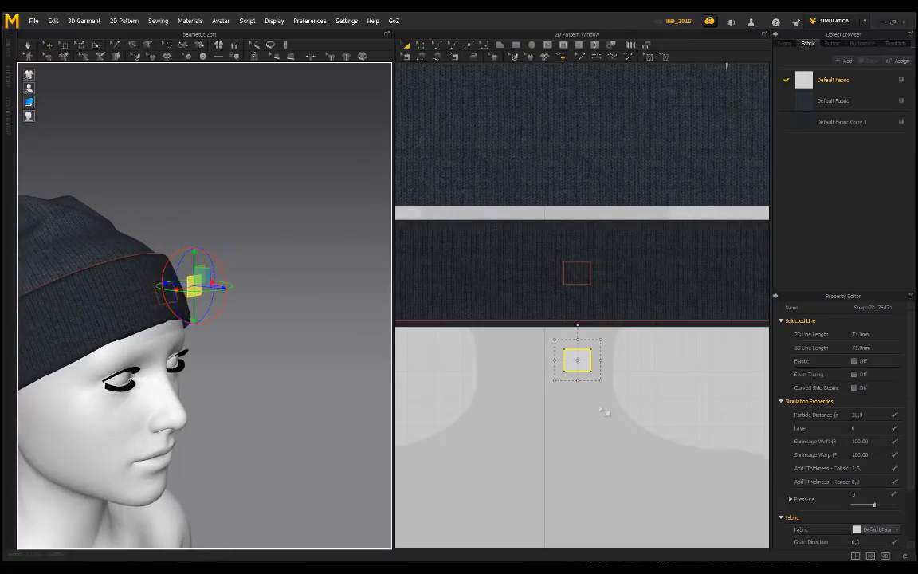
Set the patch pattern's particle distance to 5 and its layer to 2
left_click(857, 414)
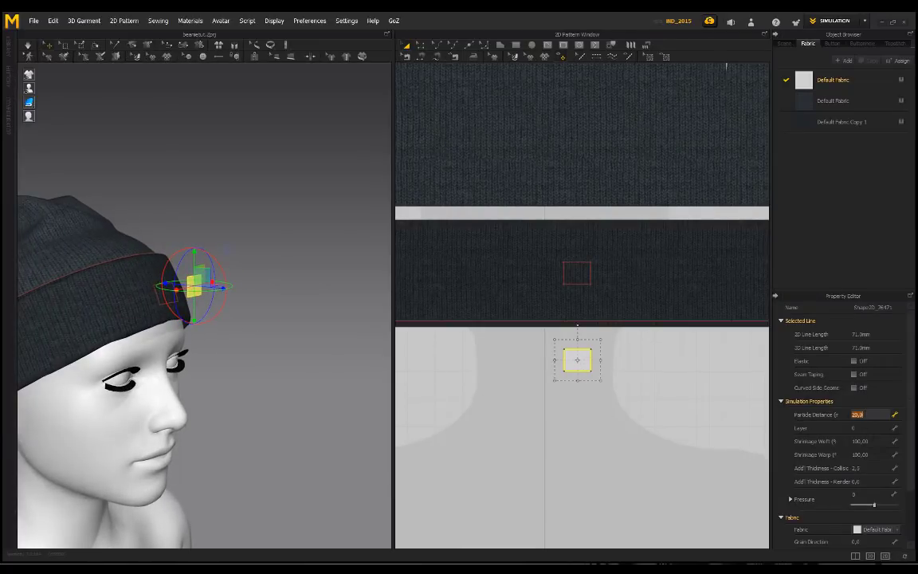
key("Return")
left_click(857, 428)
key("Return")
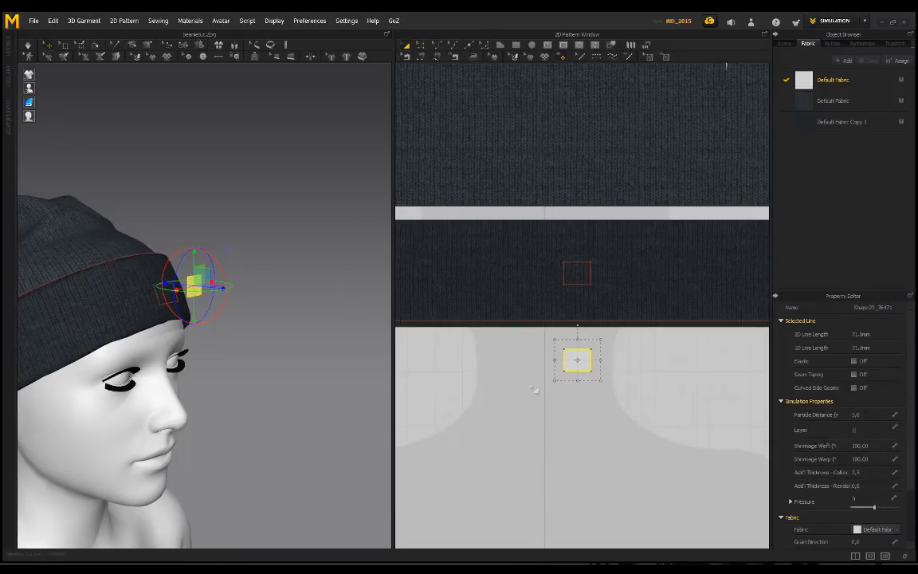
left_click(464, 310)
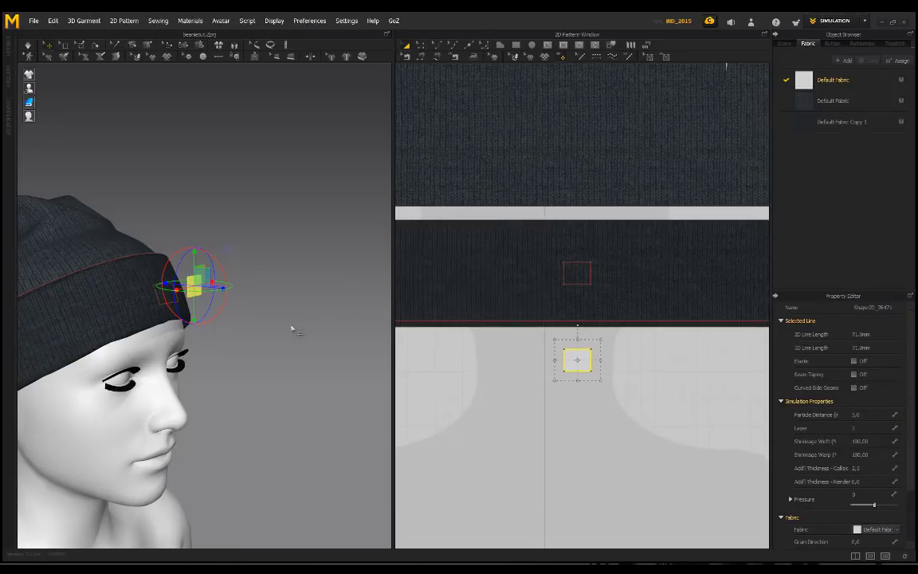
left_click(494, 276)
left_click(573, 367)
Shift the patch piece sideways in 3D so it lines up in front of the rectangle outlined on the brim
scroll(160, 280, "up", 4)
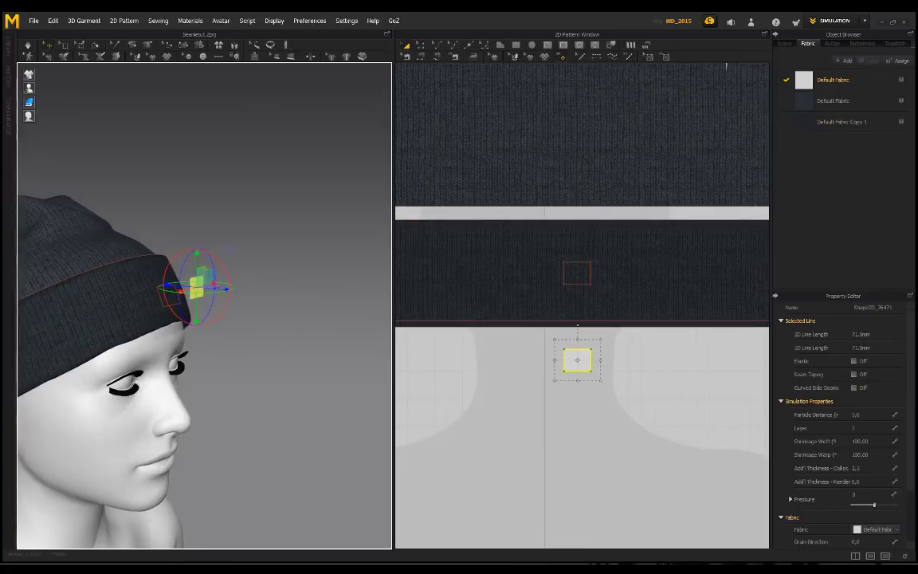
right_click_drag(226, 327, 164, 320)
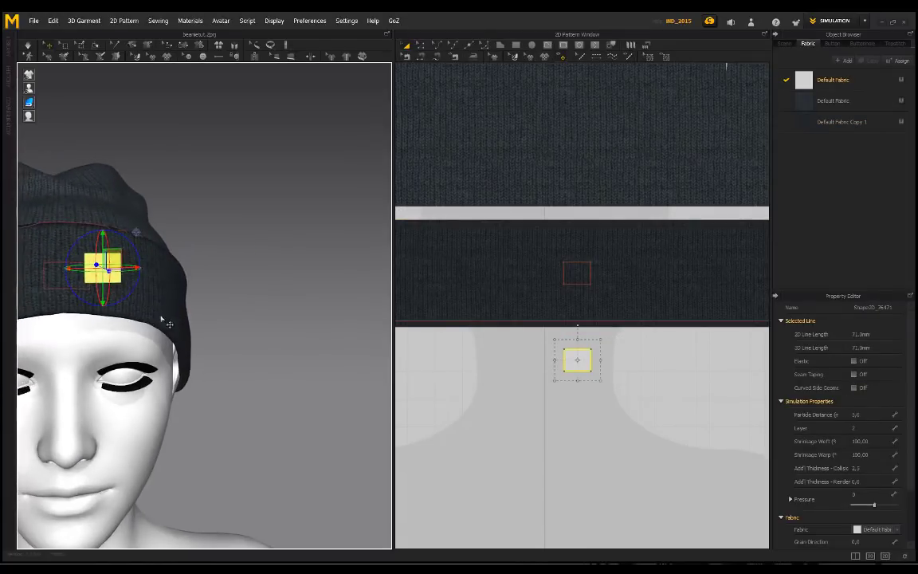
left_click_drag(131, 266, 93, 267)
middle_click_drag(98, 277, 229, 300)
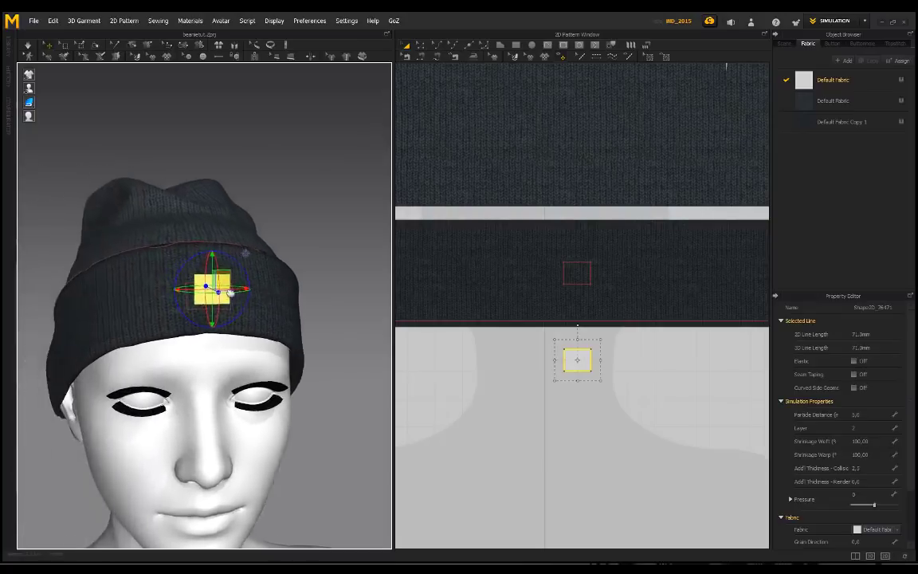
scroll(254, 310, "up", 5)
mouse_move(287, 313)
right_mouse_down()
mouse_move(266, 313)
mouse_move(273, 317)
right_mouse_up()
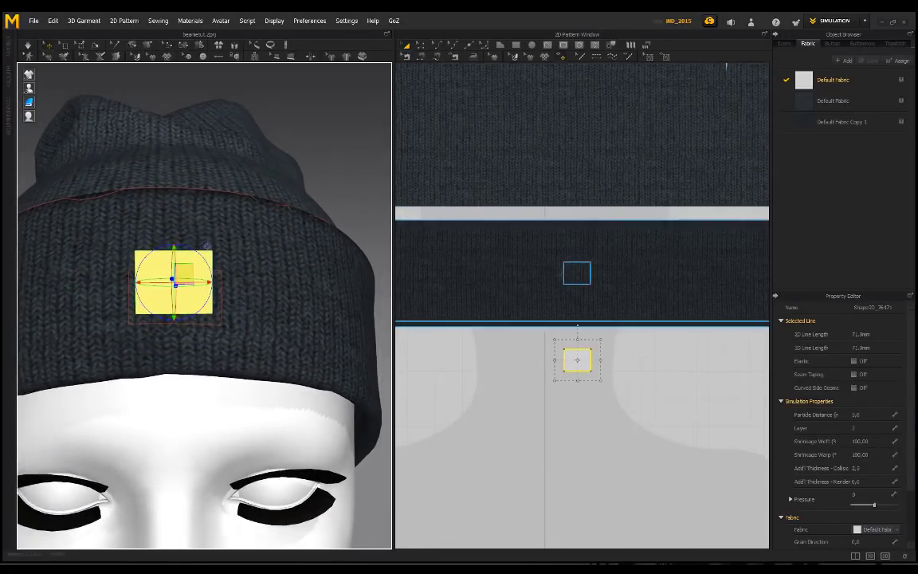
Widen the brim's internal rectangle and the patch together to about 26 mm, and shift the patch piece sideways in 3D to re-centre it
left_click(582, 275)
left_click(583, 361, "shift")
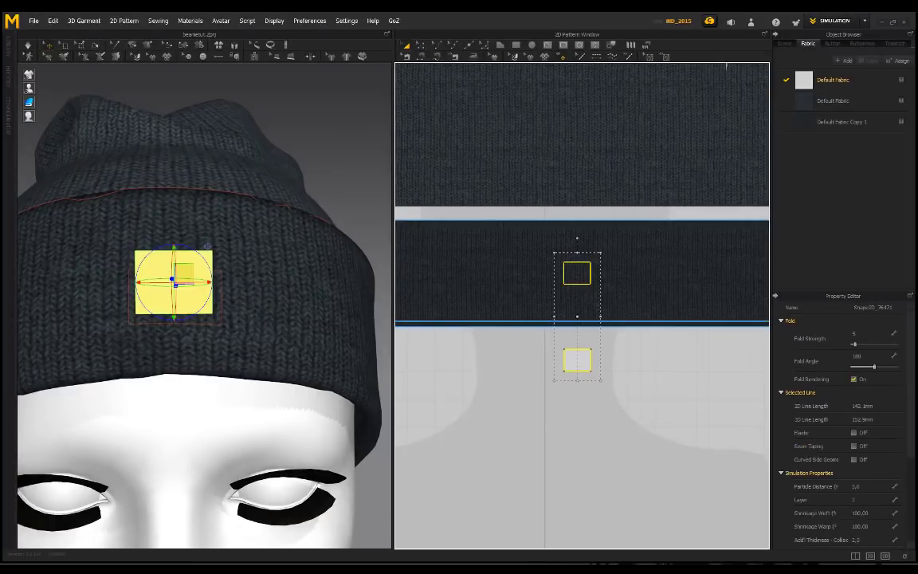
left_click_drag(601, 316, 610, 316)
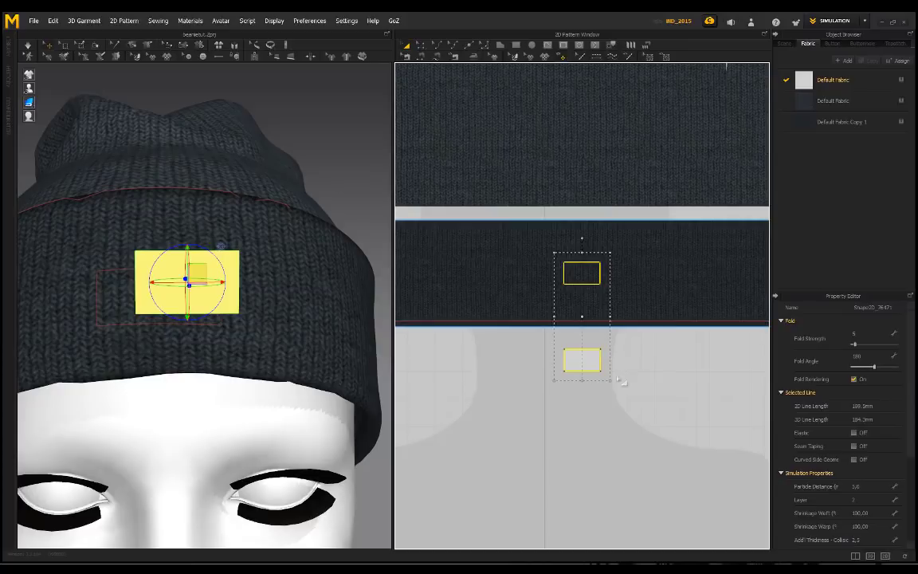
left_click(582, 366)
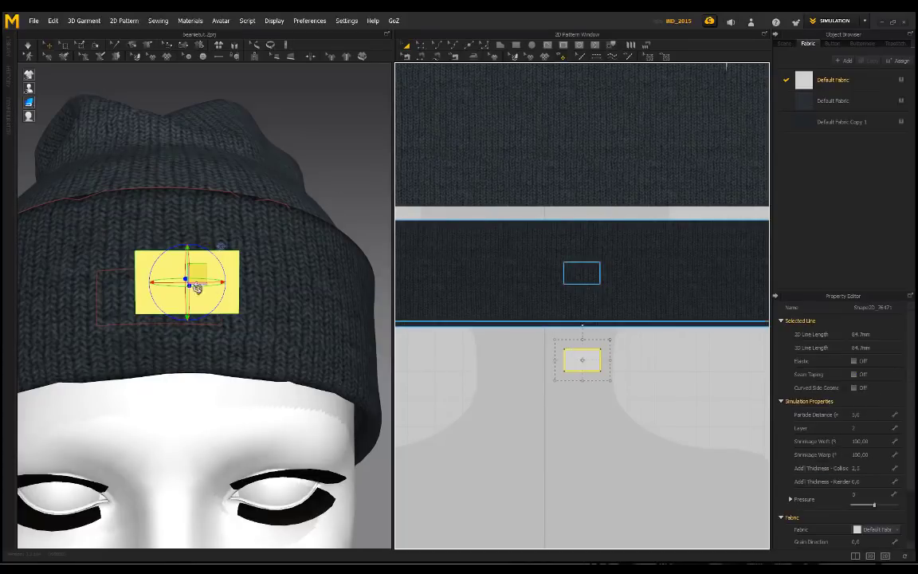
left_click_drag(267, 265, 239, 265)
Sew the patch pattern's upper edge to the lower edge of the brim's internal rectangle with segment sewing
scroll(204, 321, "down", 3)
right_click_drag(204, 323, 292, 332)
middle_click_drag(291, 332, 219, 337)
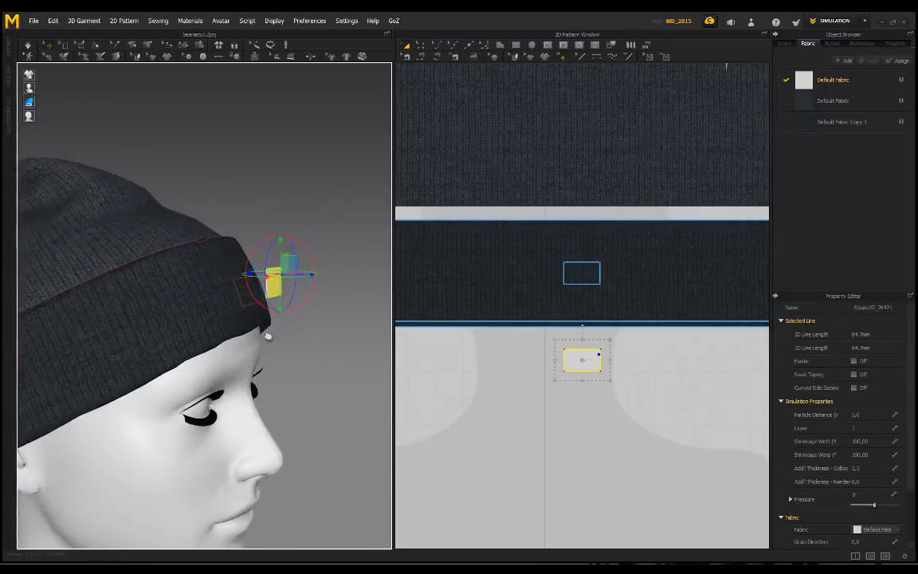
scroll(219, 337, "up", 3)
left_click(422, 58)
scroll(603, 378, "up", 3)
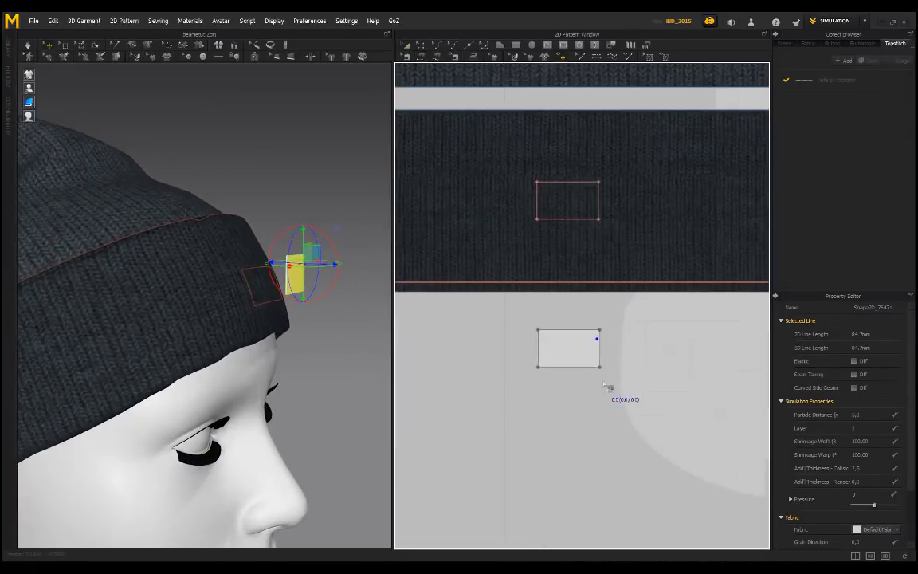
left_click(565, 335)
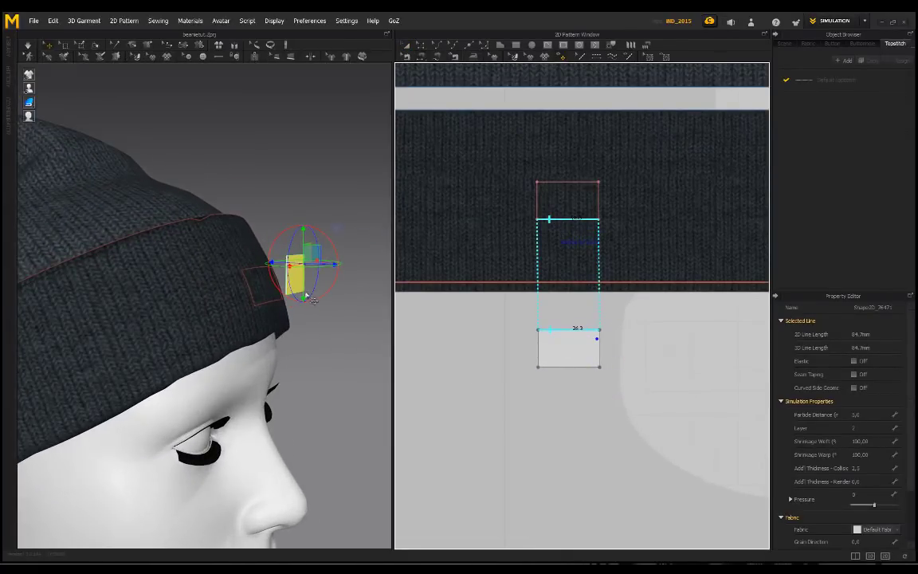
scroll(307, 294, "up", 3)
right_click_drag(309, 291, 277, 318)
scroll(327, 360, "up", 3)
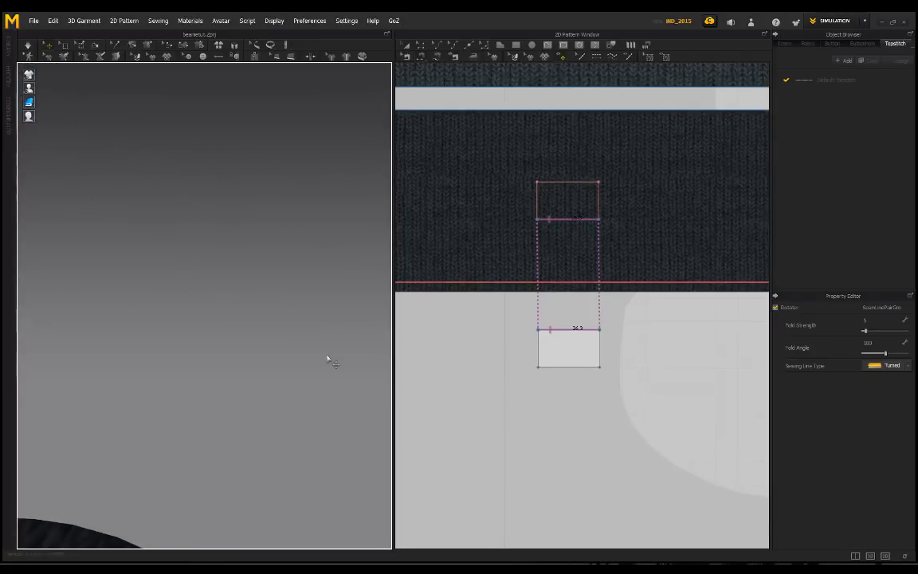
scroll(282, 303, "down", 3)
scroll(290, 330, "down", 3)
scroll(249, 314, "up", 4)
scroll(269, 383, "down", 3)
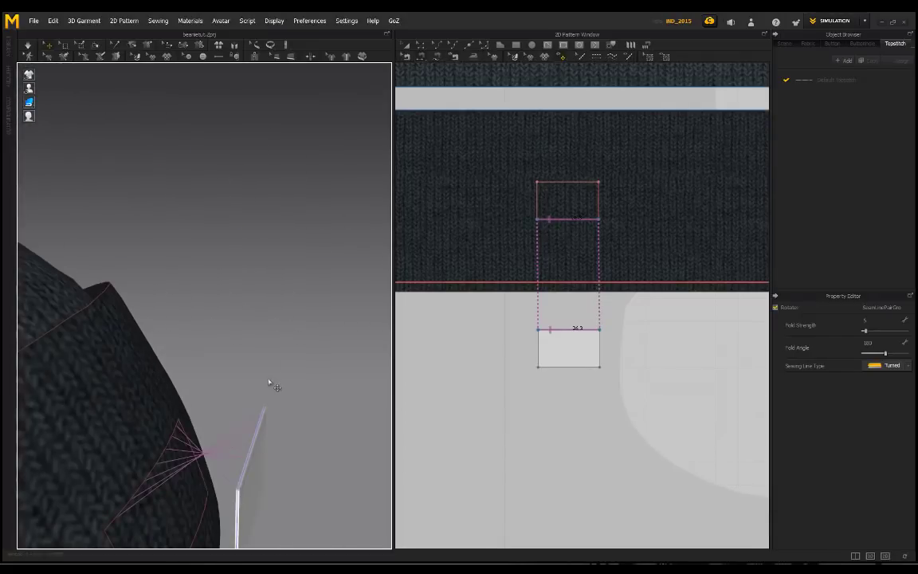
Tilt the patch piece in 3D so it follows the slope of the brim's front
right_click_drag(259, 408, 252, 349)
left_click(229, 267)
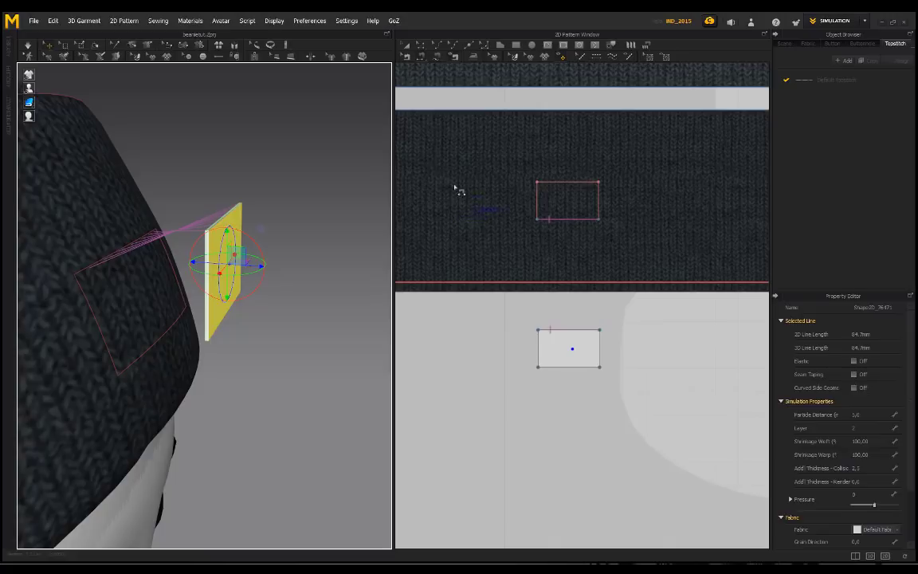
left_click(407, 58)
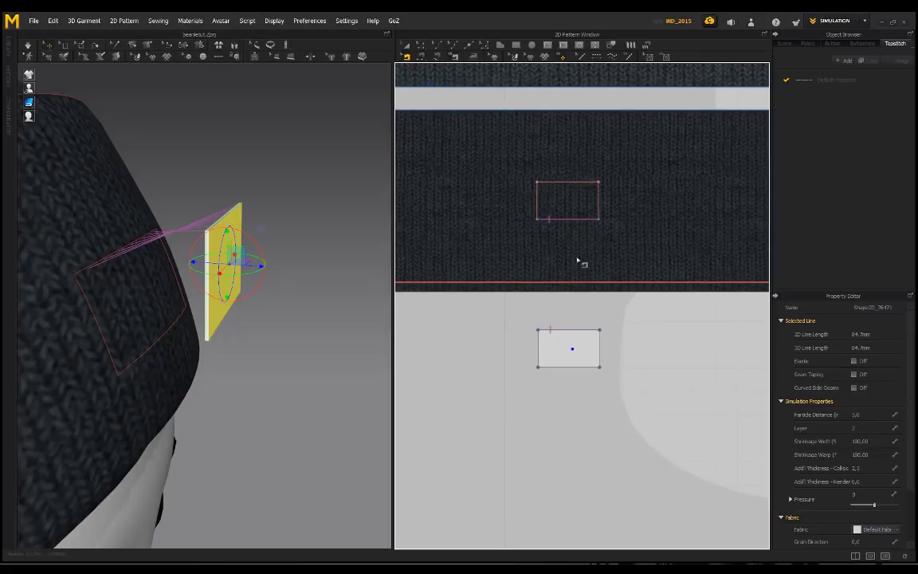
left_click_drag(261, 285, 331, 311)
Reverse the seam between the patch's upper edge and the rectangle's lower edge
right_click(555, 220)
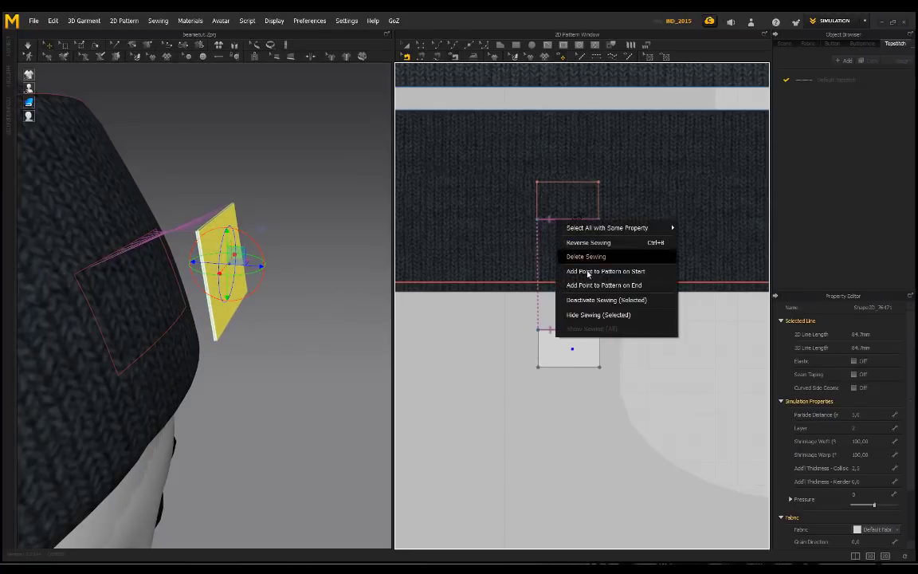
left_click(582, 242)
key("ctrl+z")
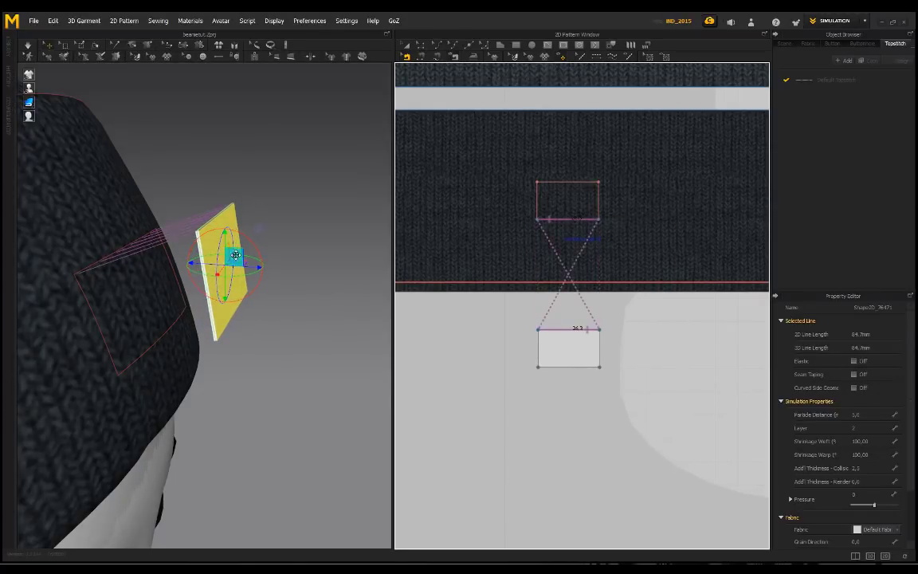
Sew the patch's lower edge to the upper edge of the brim's rectangle and reverse that seam
left_click(549, 183)
left_click(557, 368)
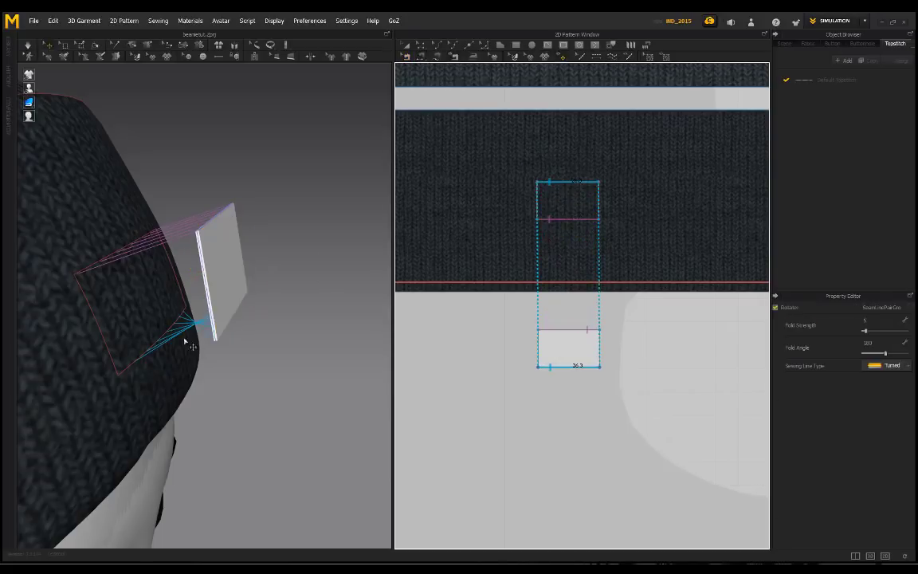
right_click(551, 369)
left_click(569, 394)
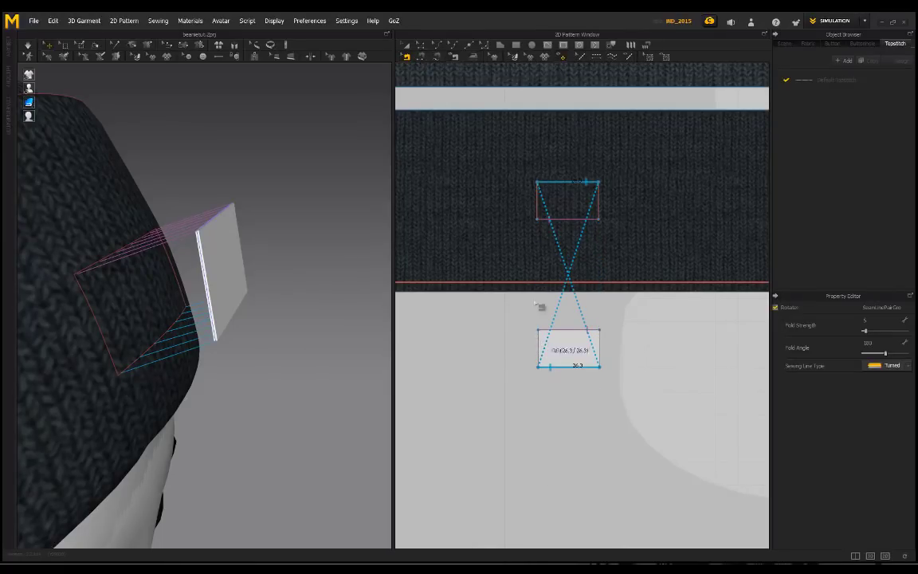
Try sewing the patch's left edge to the rectangle's left edge, and undo that seam
left_click(423, 58)
left_click(539, 338)
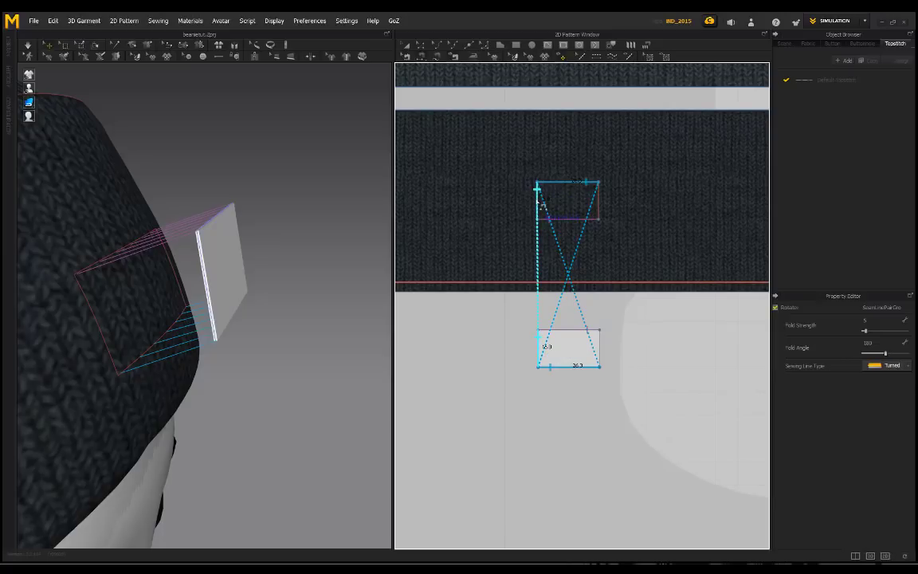
left_click(540, 198)
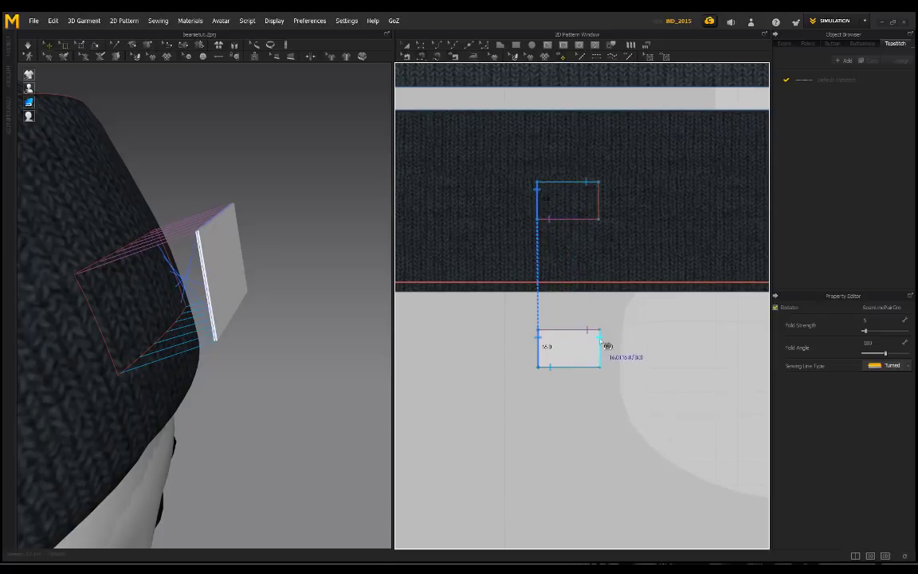
right_click_drag(217, 266, 273, 282)
scroll(273, 283, "down", 5)
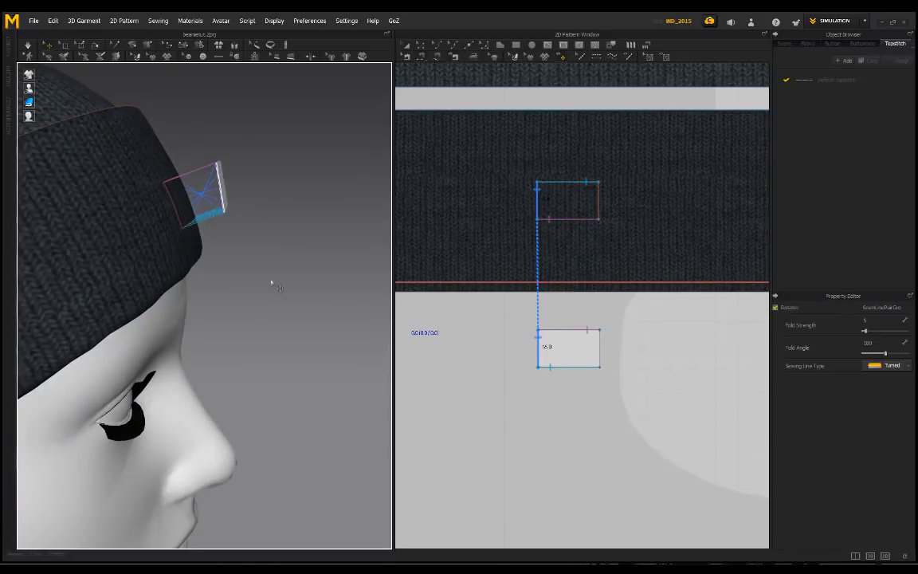
key("ctrl+z")
Sew the patch's left edge to the rectangle's right edge, and its right edge to the rectangle's left edge
left_click(538, 342)
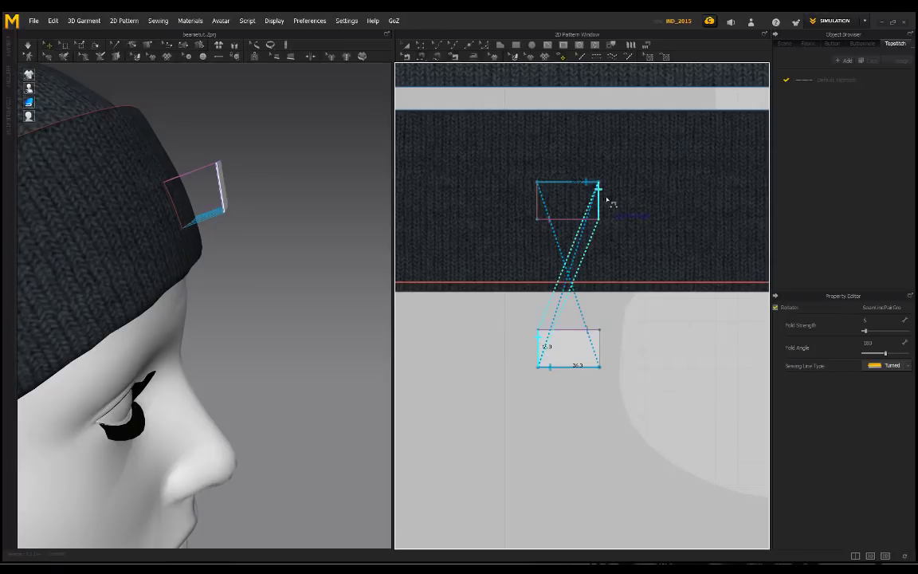
left_click(606, 347)
left_click(539, 200)
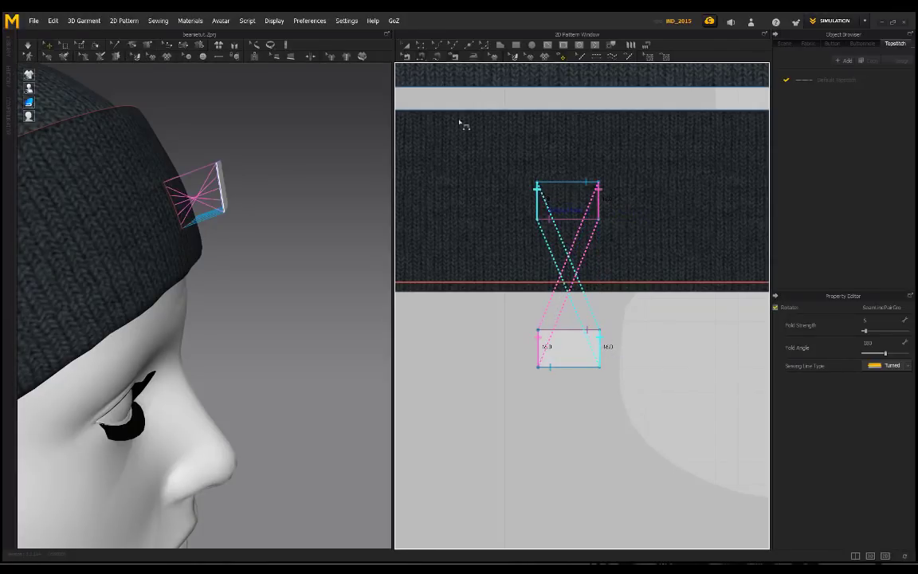
Reverse both side seams between the patch and the brim's rectangle to untwist them
left_click(406, 58)
right_click(538, 341)
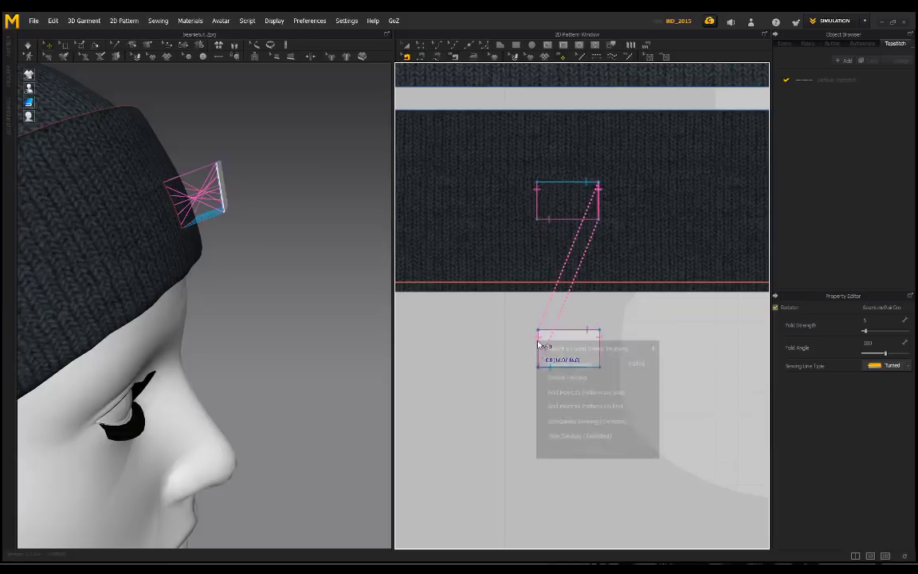
left_click(562, 365)
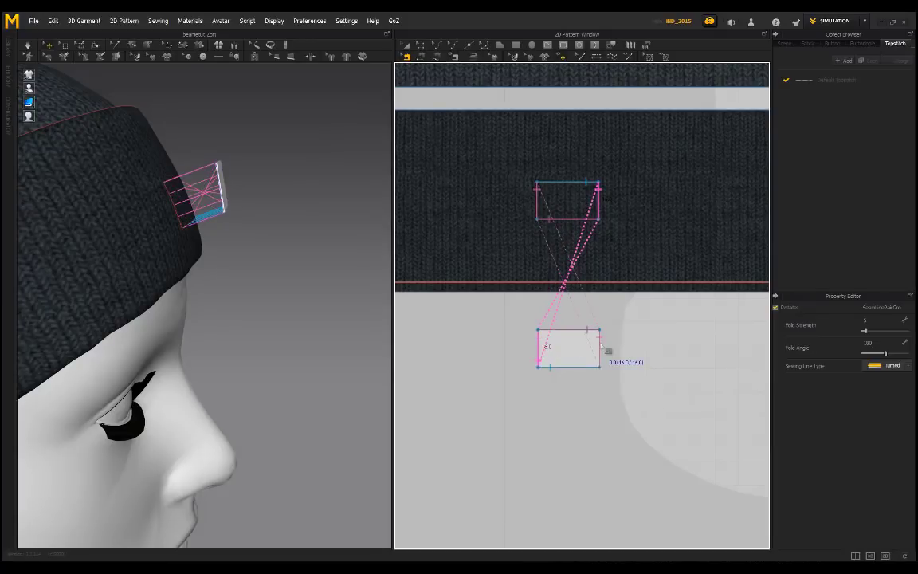
right_click(601, 344)
left_click(612, 367)
key("ctrl+z")
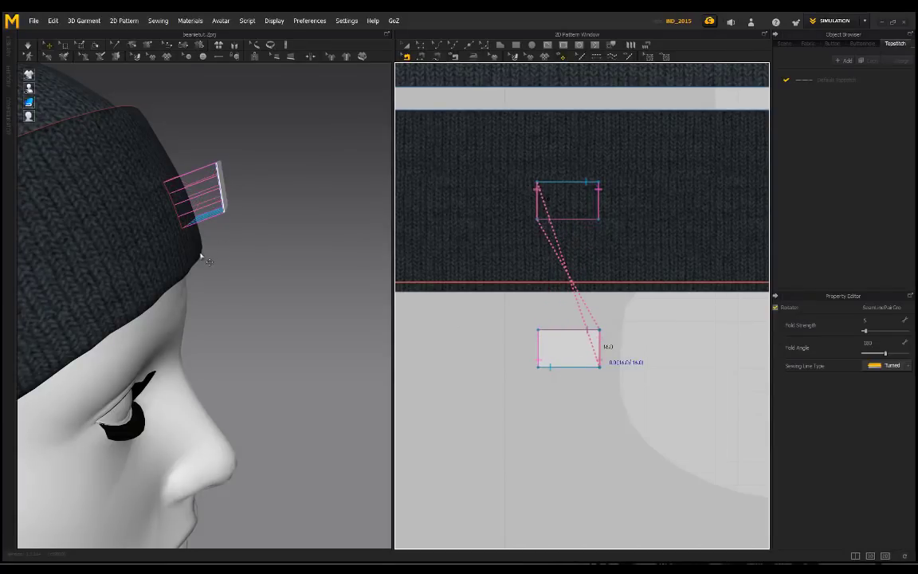
Simulate to pull the sewn patch onto the brim's front, and stop the simulation
scroll(207, 256, "down", 2)
mouse_move(224, 256)
right_mouse_down()
mouse_move(165, 253)
mouse_move(241, 260)
right_mouse_up()
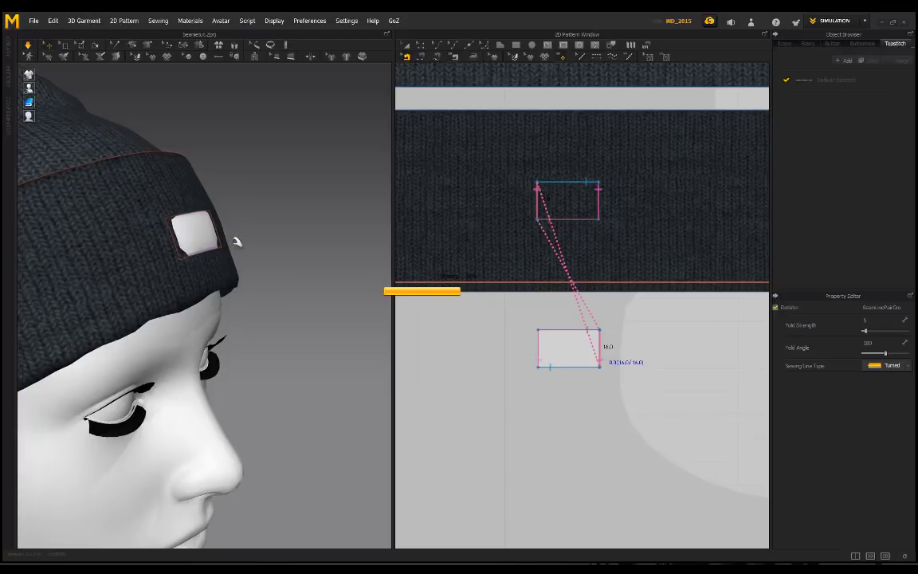
key("space")
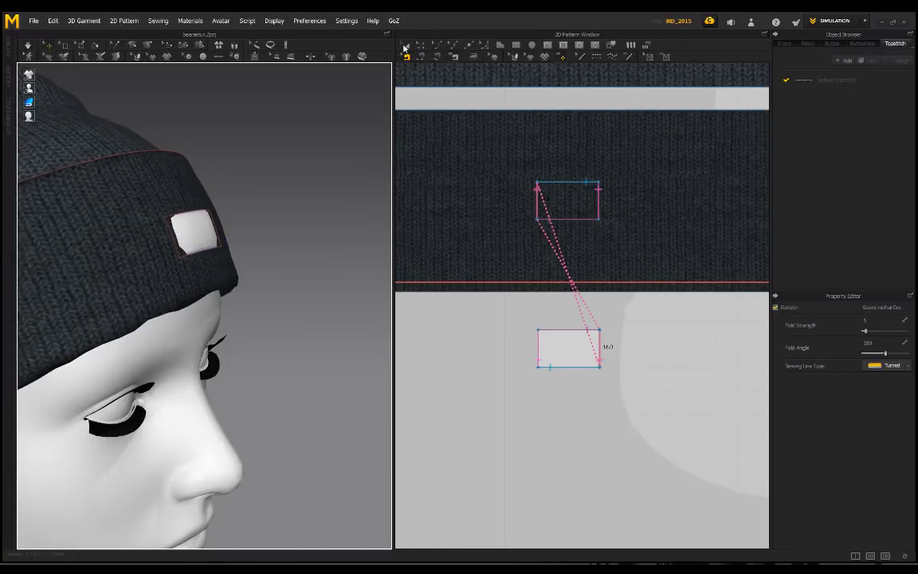
Set the patch's additional rendering thickness to 2 and restart the simulation
left_click(407, 47)
left_click(561, 349)
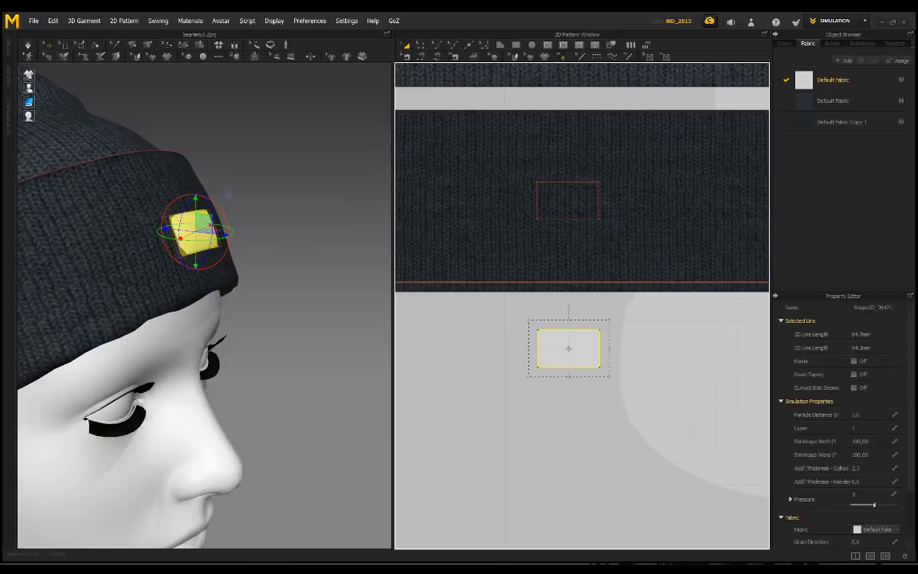
left_click(864, 481)
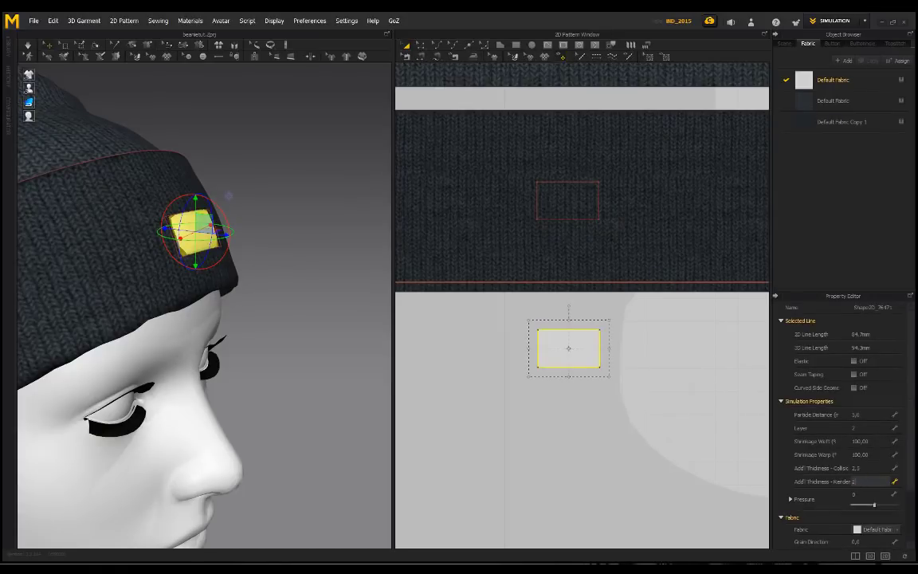
key("Return")
left_click(342, 287)
key("space")
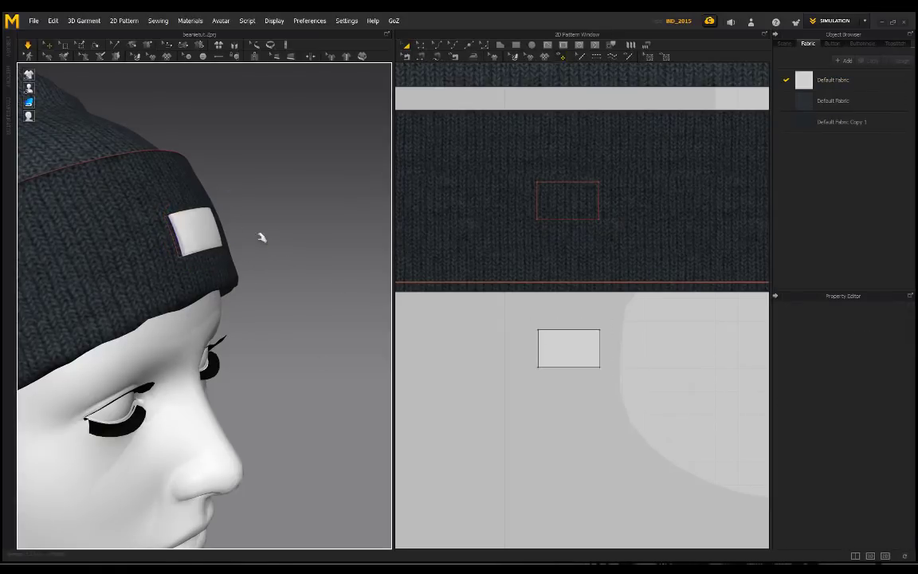
Check the patch's edge thickness on the brim and readjust its additional rendering thickness
scroll(184, 206, "up", 3)
scroll(219, 200, "down", 3)
right_click_drag(220, 200, 159, 202)
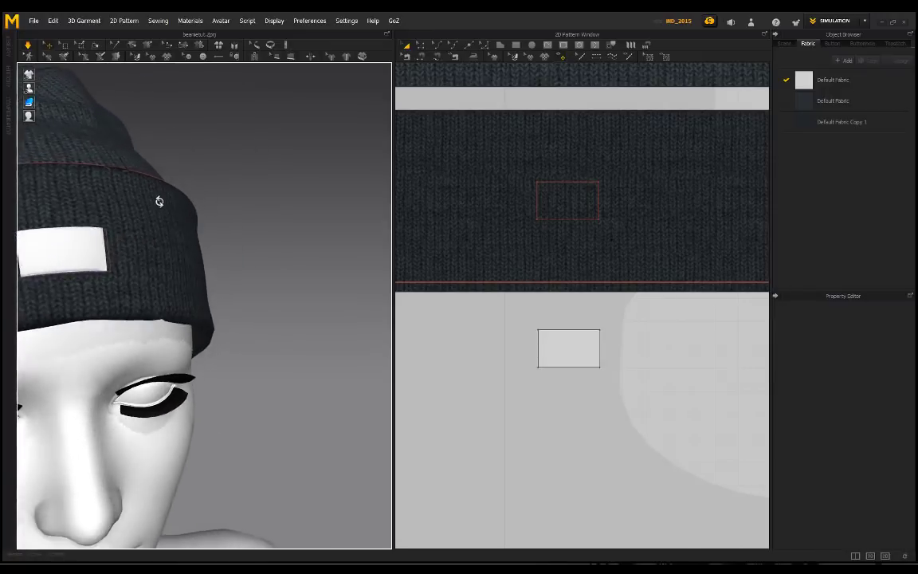
middle_click_drag(159, 202, 237, 211)
scroll(238, 211, "down", 3)
right_click_drag(238, 211, 229, 208)
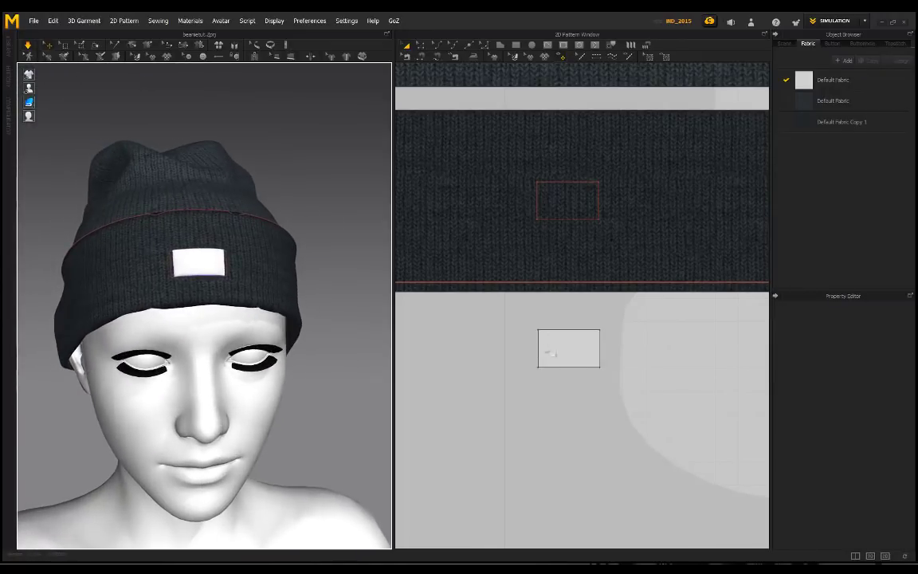
left_click(587, 359)
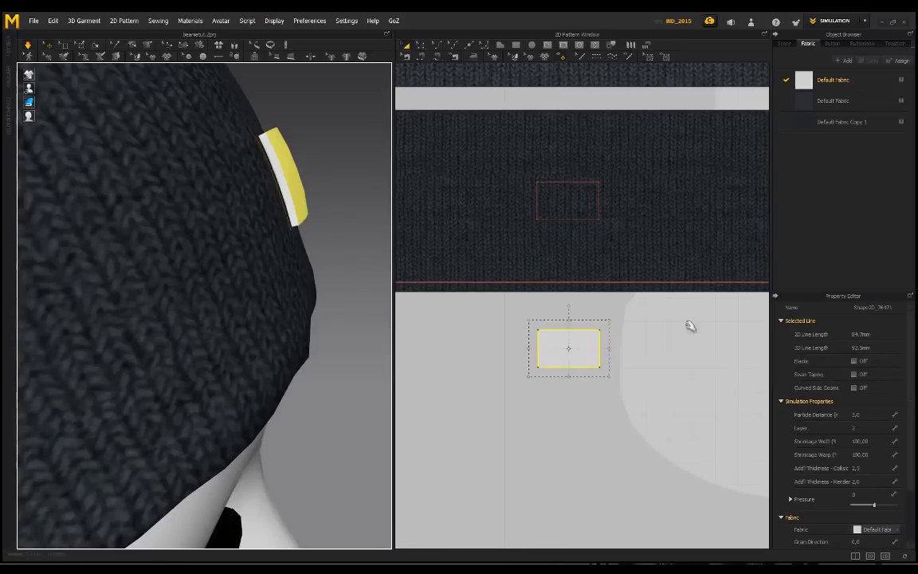
left_click(870, 481)
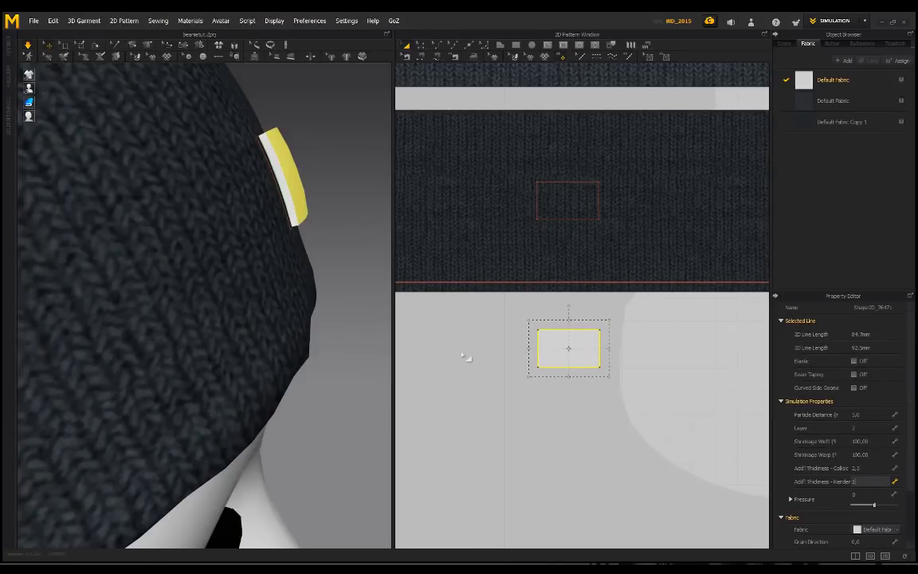
key("Return")
Examine how the patch sits on the folded brim from the front and the side
scroll(311, 276, "down", 3)
right_click_drag(299, 253, 106, 223)
scroll(290, 212, "down", 2)
left_click(290, 212)
scroll(180, 223, "down", 2)
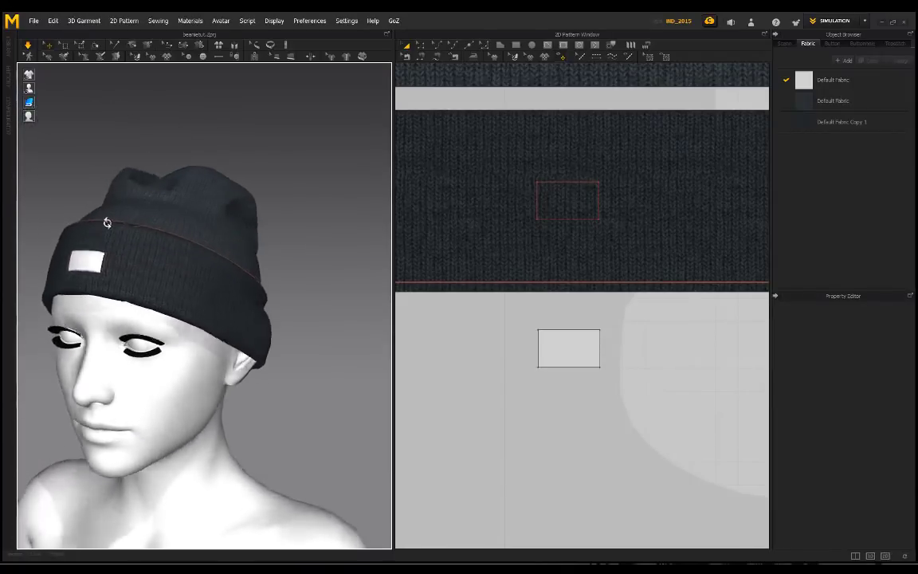
scroll(96, 236, "up", 4)
scroll(96, 236, "down", 2)
middle_click_drag(97, 236, 246, 259)
Hide the red internal lines on the 3D garment and check the beanie from the front
mouse_move(30, 75)
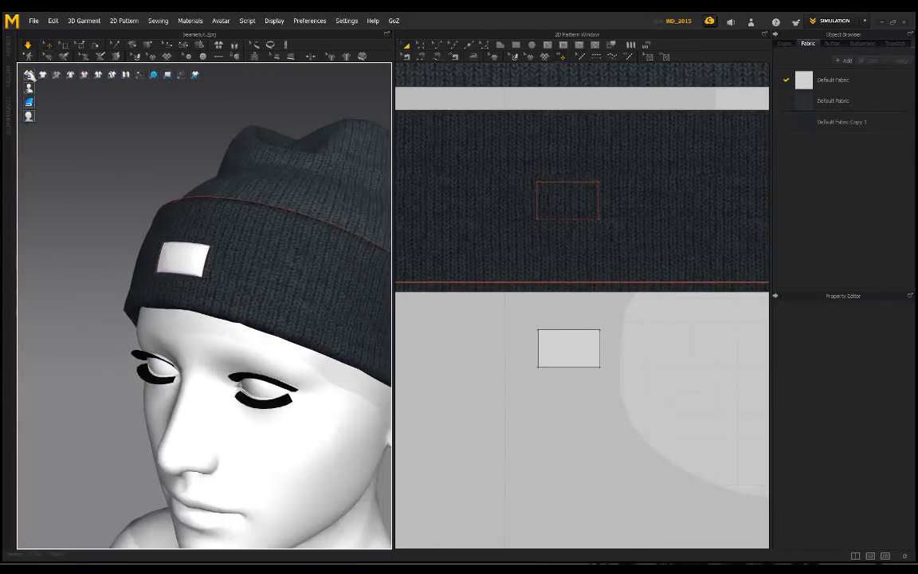
left_click(86, 75)
scroll(164, 203, "down", 3)
right_click_drag(172, 213, 199, 213)
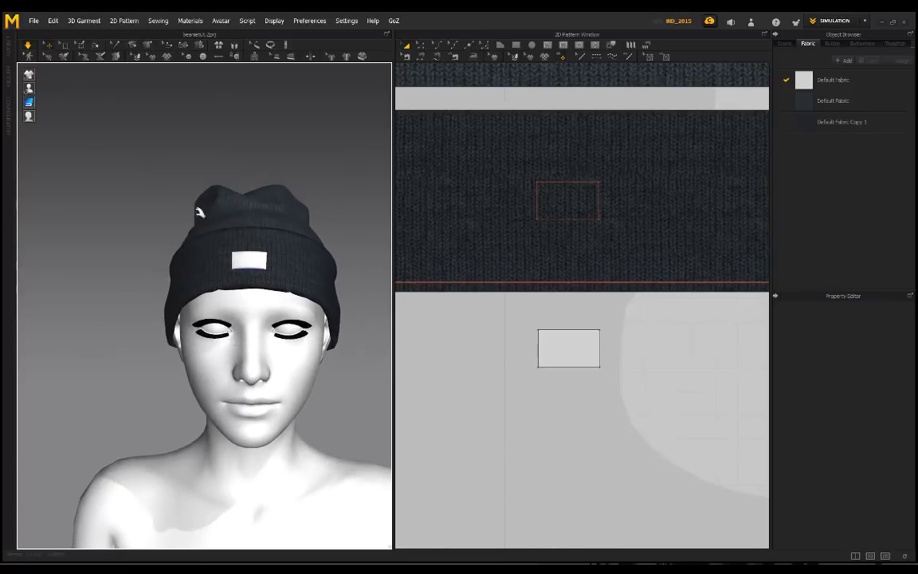
scroll(281, 244, "up", 3)
middle_click_drag(287, 256, 249, 254)
right_click_drag(249, 254, 241, 254)
scroll(231, 263, "down", 3)
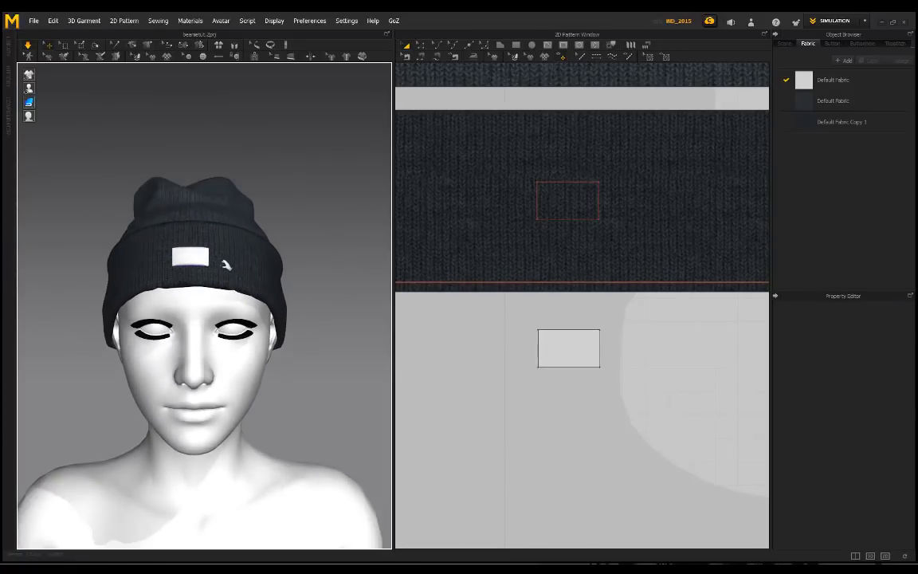
Shift the patch and its matching internal outline on the brim sideways together in the 2D pattern, re-simulating to settle the new position
scroll(229, 266, "up", 1)
left_click(553, 352)
left_click(588, 219, "shift")
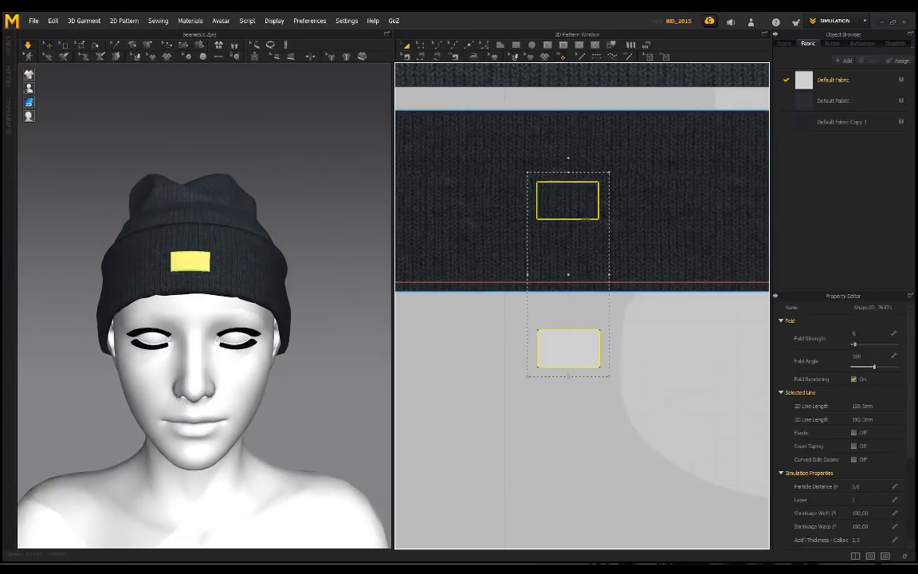
left_click_drag(588, 218, 592, 218)
key("space")
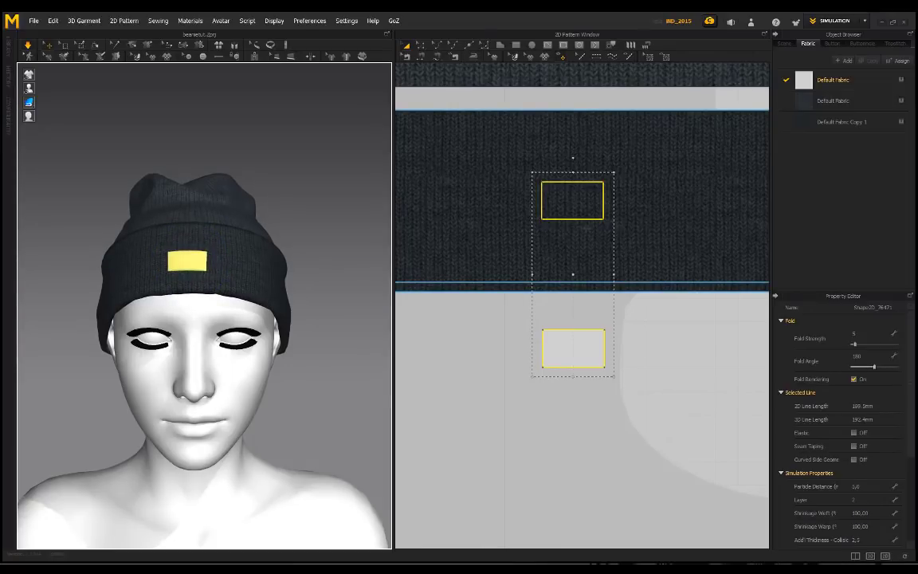
left_click_drag(578, 211, 567, 211)
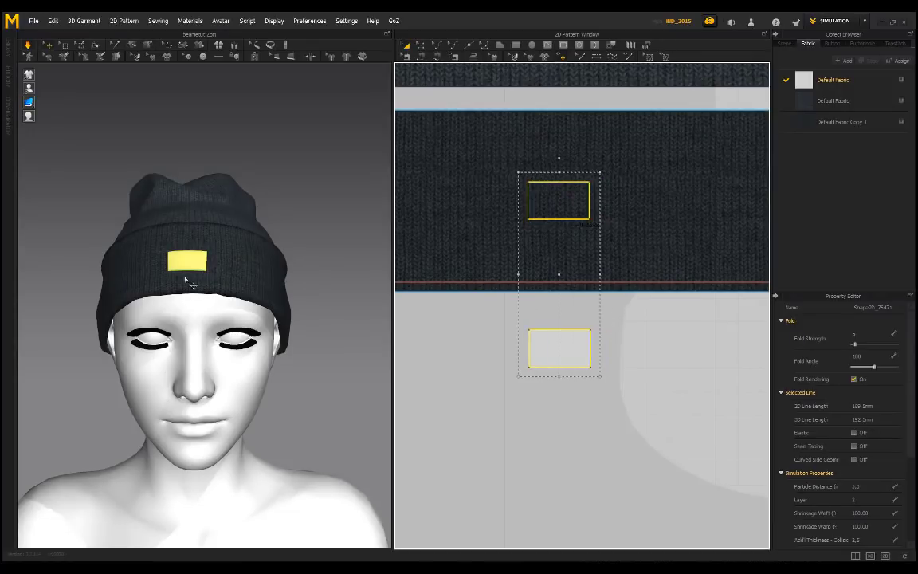
key("space")
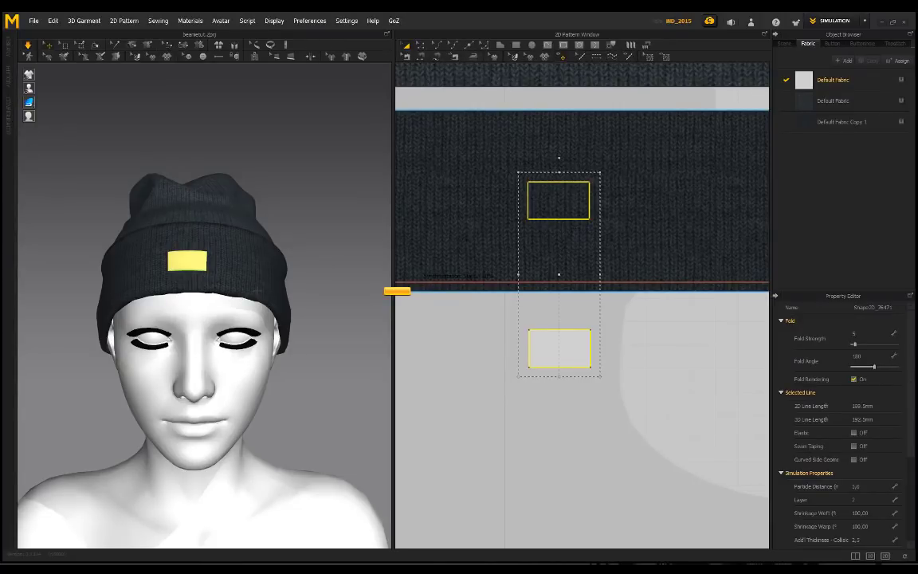
key("space")
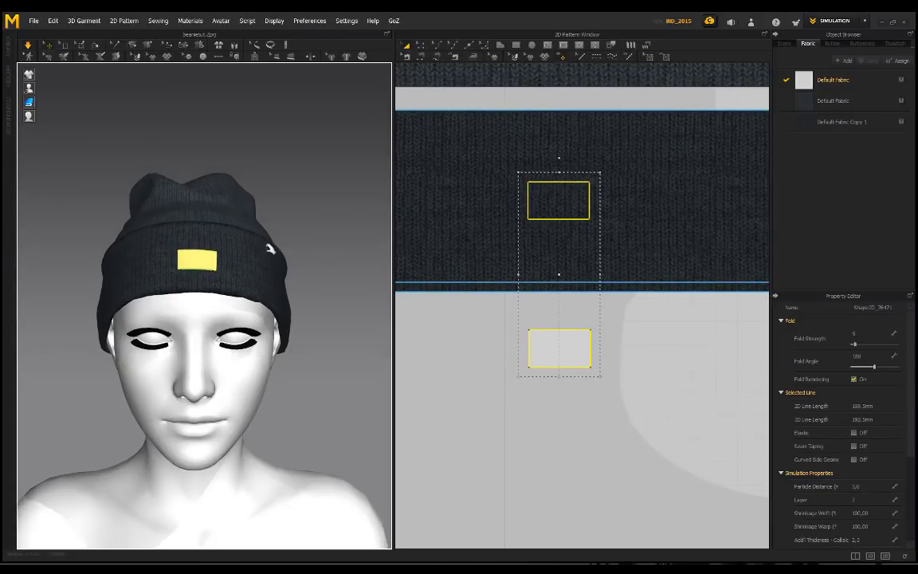
key("space")
Check the repositioned patch on the beanie from the side and at a three-quarter angle
scroll(275, 237, "down", 3)
left_click(277, 236)
right_click_drag(236, 256, 312, 231)
scroll(297, 255, "up", 2)
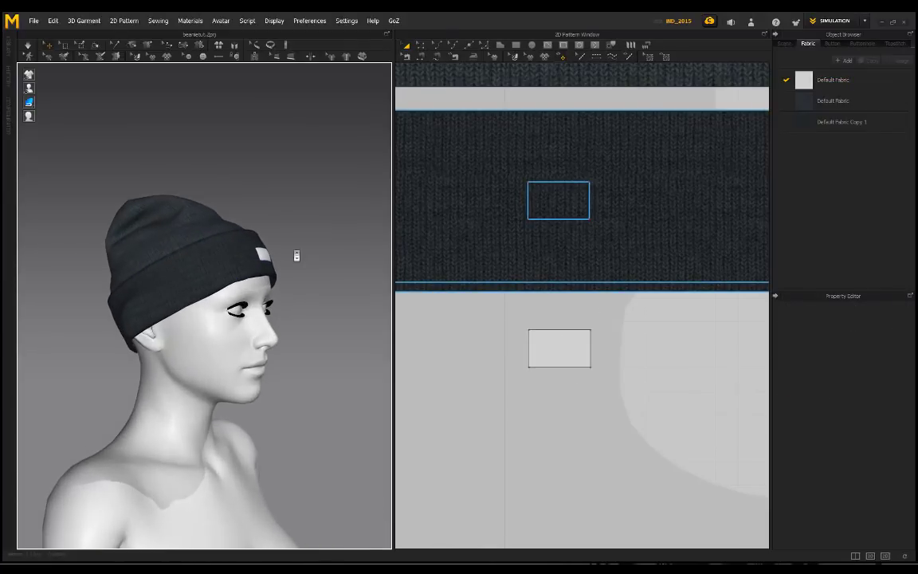
scroll(296, 256, "up", 1)
middle_click_drag(296, 256, 241, 279)
right_click_drag(241, 278, 193, 272)
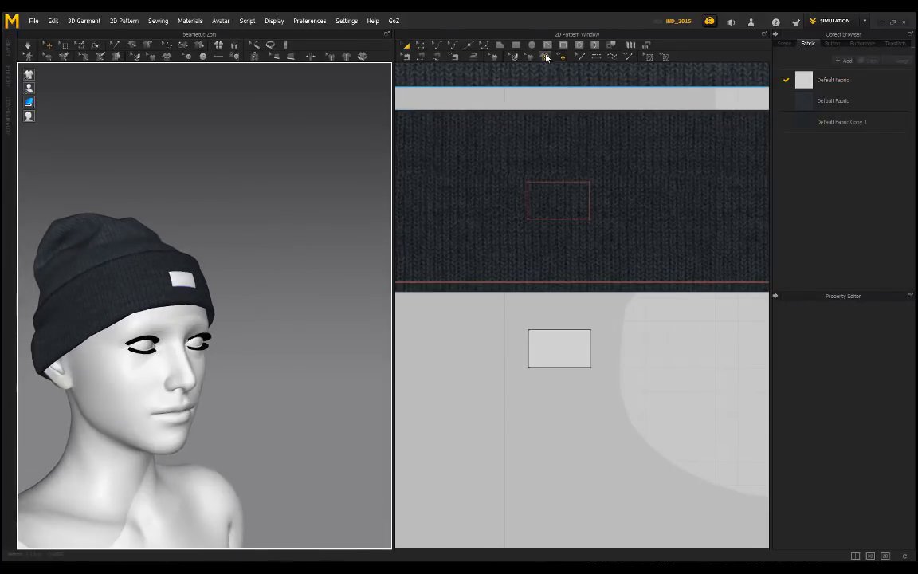
Add the image saflag1.png as a graphic on the rectangular patch piece at its default size
left_click(545, 57)
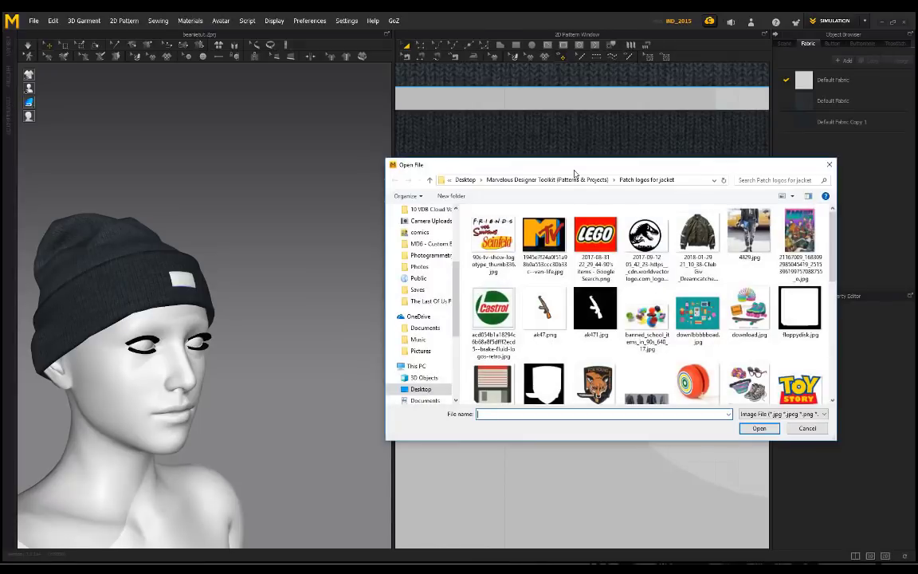
left_click_drag(573, 169, 342, 177)
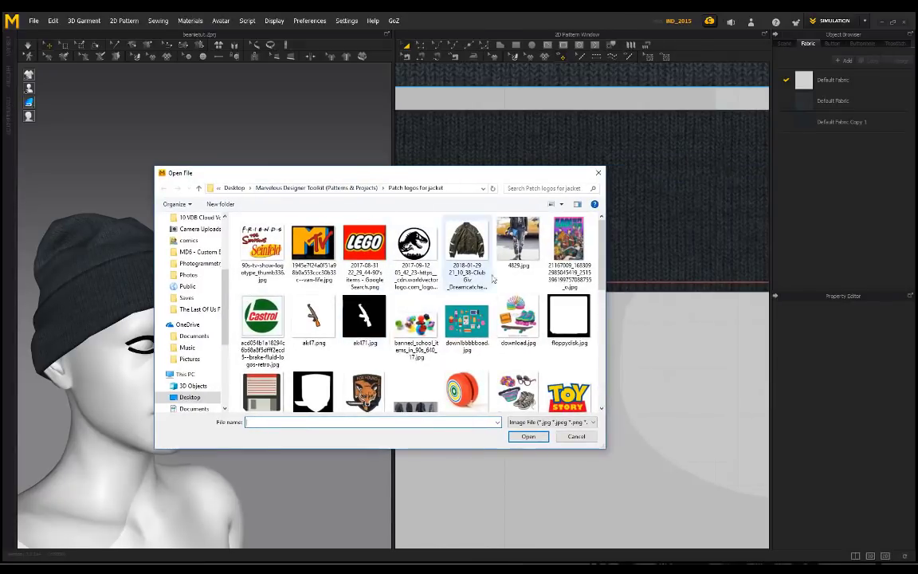
scroll(447, 302, "down", 5)
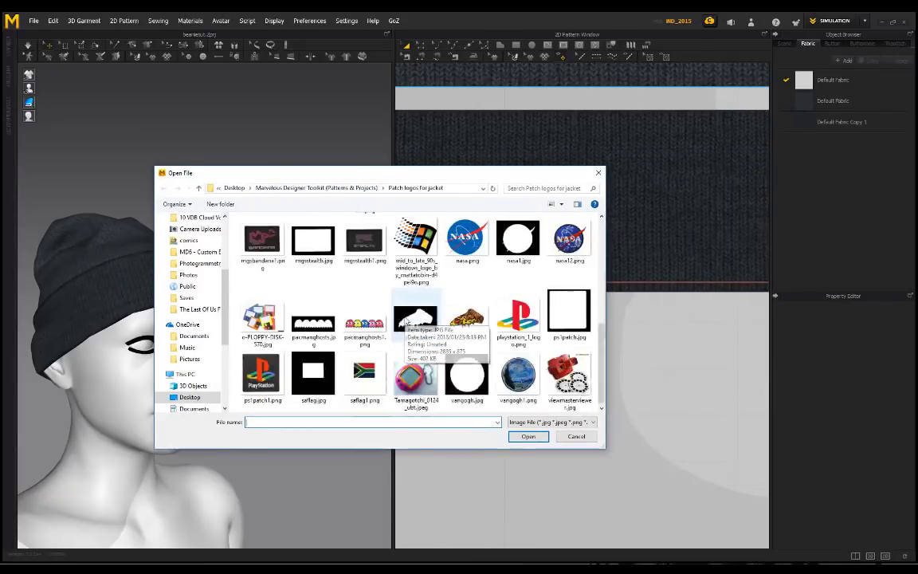
left_click(368, 374)
left_click(525, 442)
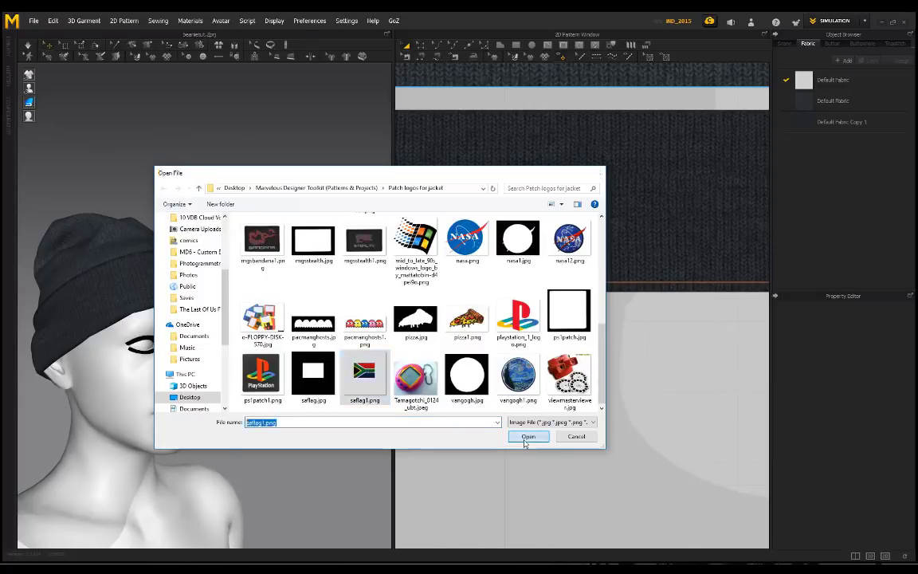
left_click(564, 355)
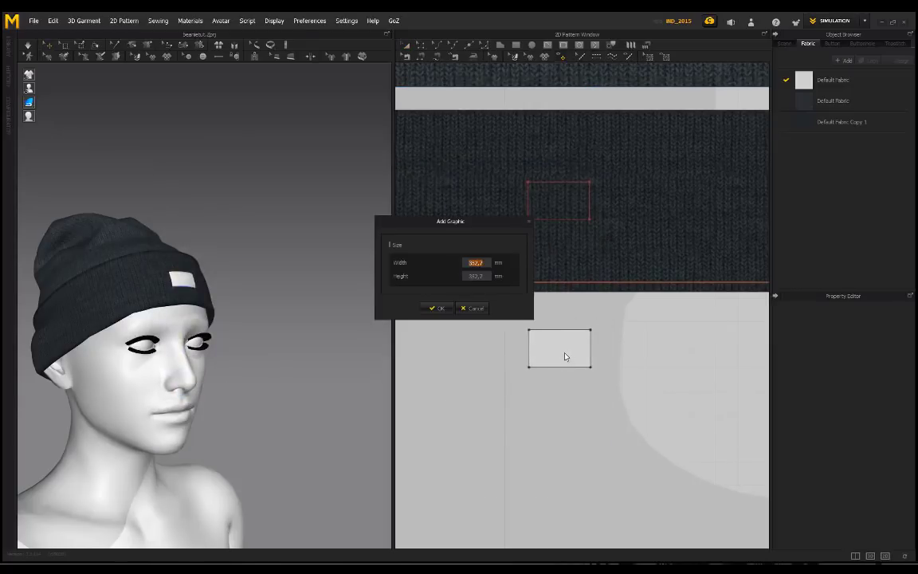
left_click(441, 307)
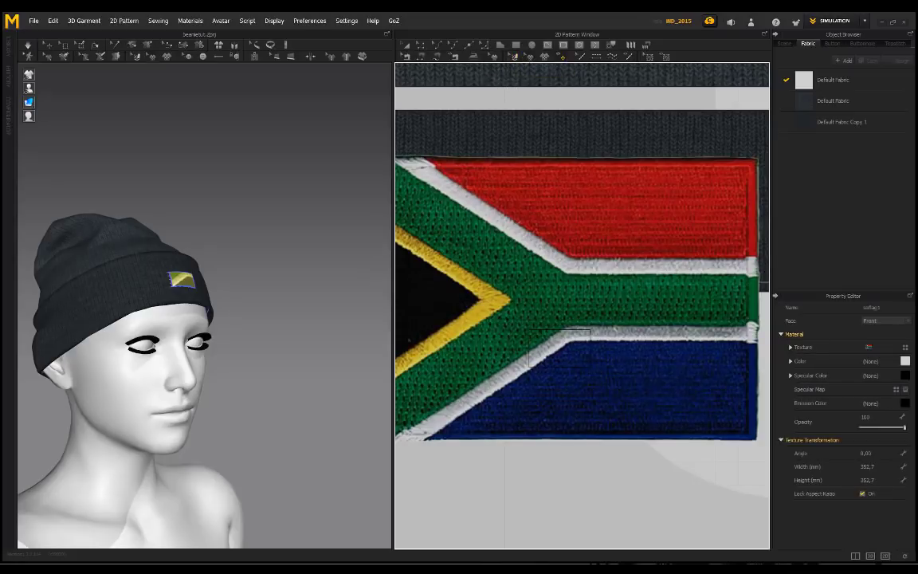
Scale the flag graphic down proportionally and position it so the flag fits centred inside the patch outline
left_click(551, 298)
scroll(551, 298, "down", 2)
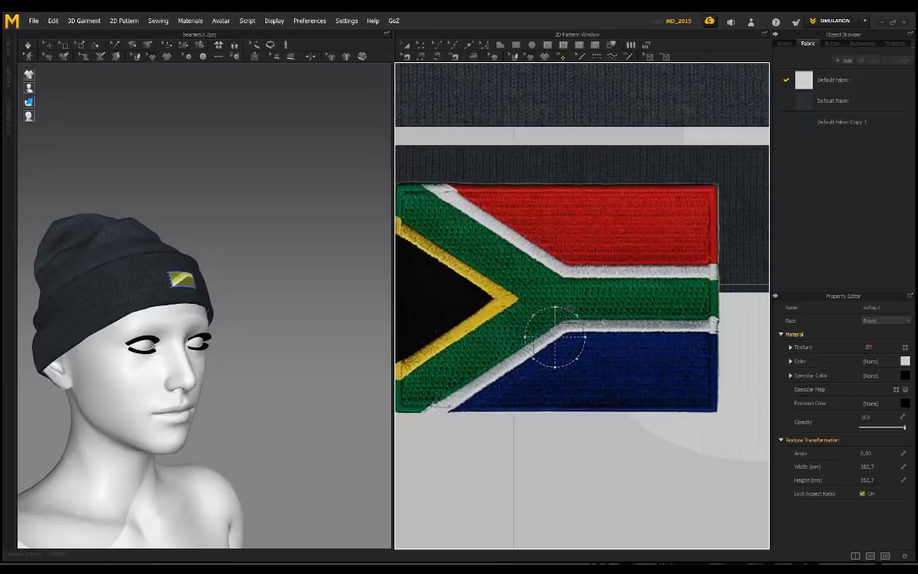
left_click_drag(577, 316, 504, 382)
scroll(573, 328, "up", 2)
scroll(570, 327, "up", 2)
left_click_drag(568, 323, 596, 358)
left_click_drag(549, 324, 549, 314)
mouse_move(580, 354)
left_mouse_down()
mouse_move(592, 360)
mouse_move(559, 356)
mouse_move(579, 353)
mouse_move(564, 362)
left_mouse_up()
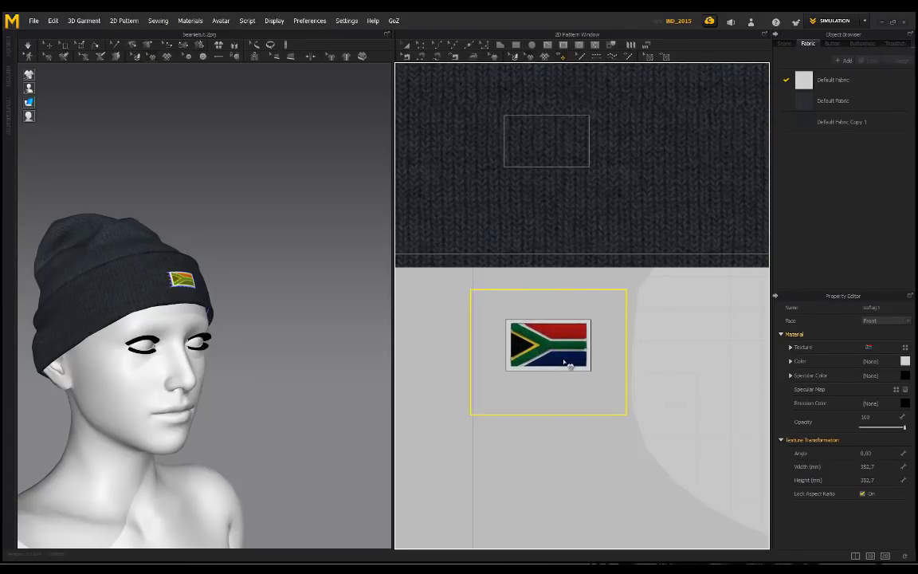
Examine the flag patch on the brim close up, from the front and from both sides
left_click(259, 271)
right_click_drag(259, 271, 186, 280)
scroll(186, 280, "up", 3)
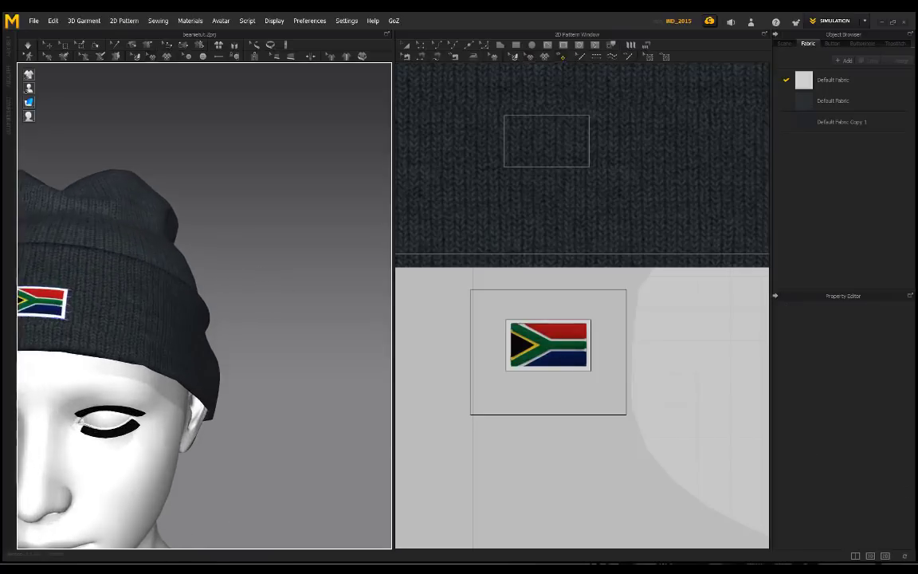
middle_click_drag(116, 318, 247, 328)
scroll(201, 319, "up", 6)
scroll(159, 309, "down", 10)
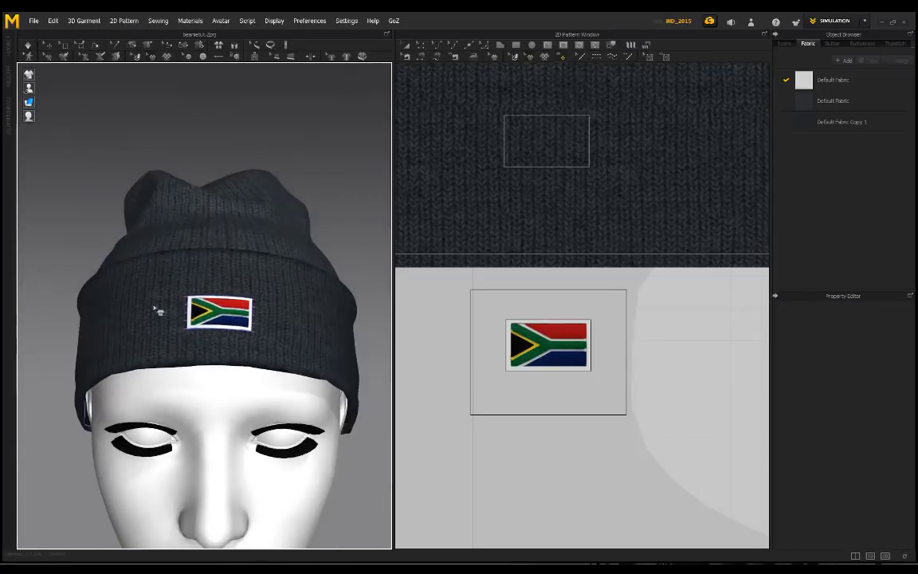
right_click_drag(160, 309, 379, 293)
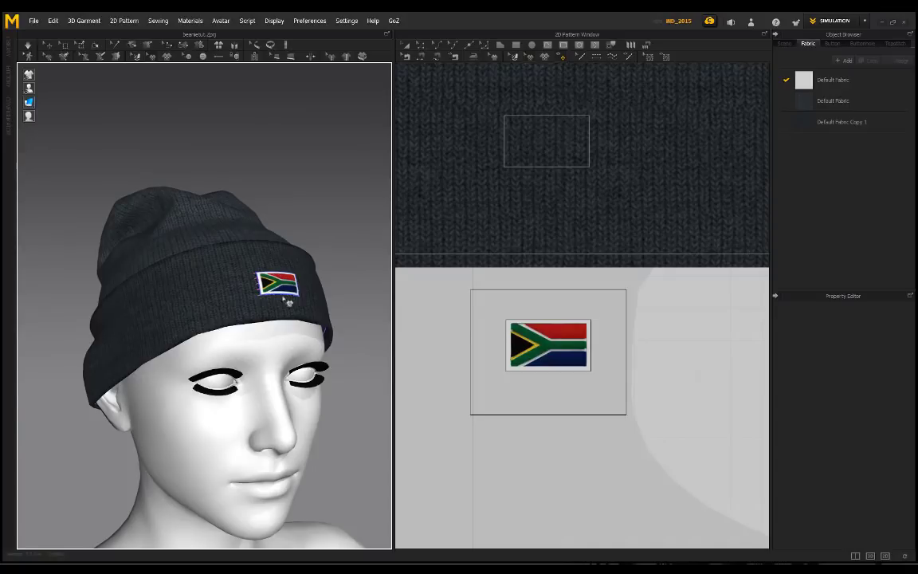
scroll(288, 279, "down", 3)
right_click_drag(288, 279, 235, 266)
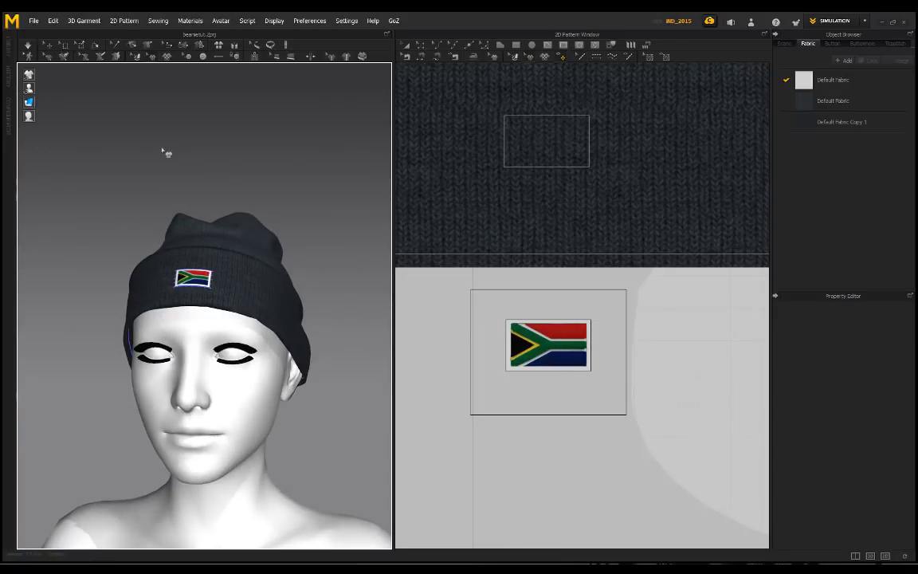
right_click_drag(94, 183, 207, 118)
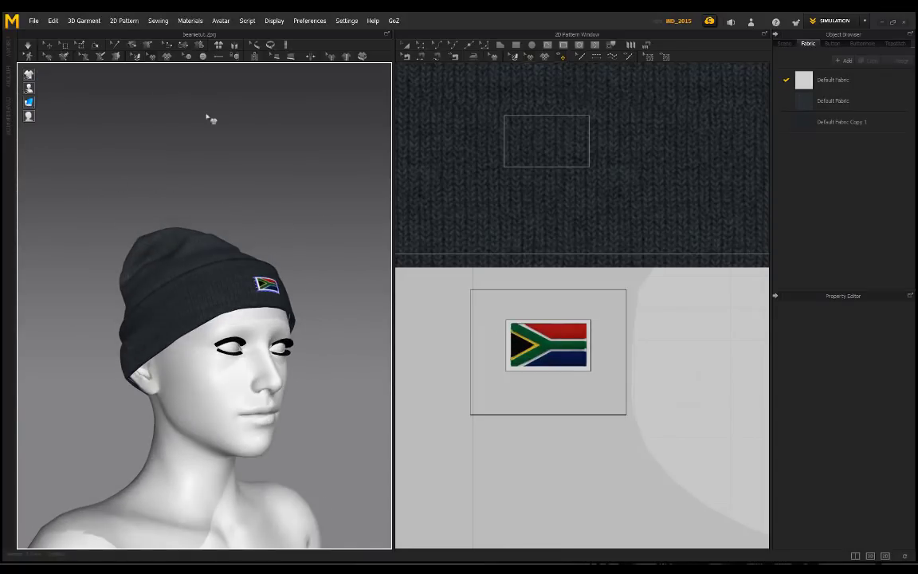
left_click(239, 227)
key("2")
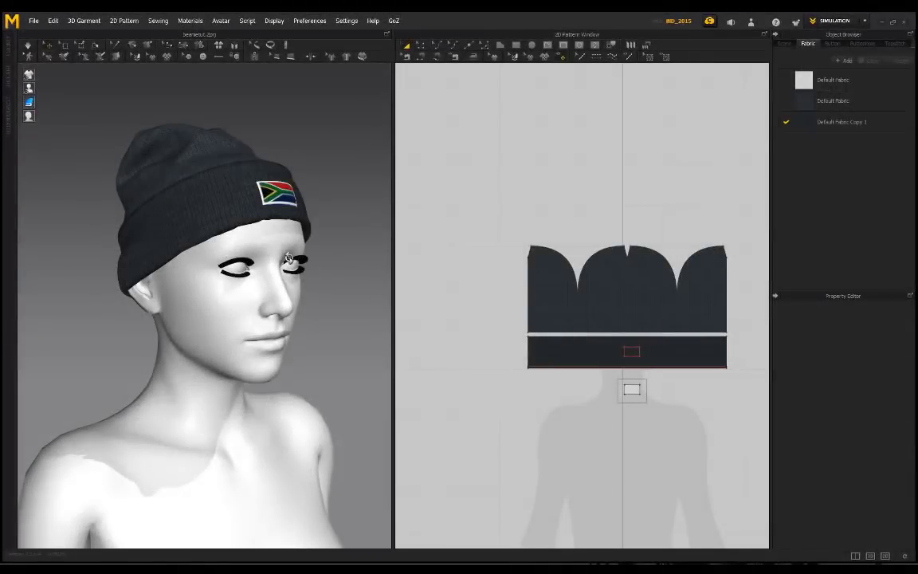
right_click_drag(259, 233, 271, 257)
right_click_drag(132, 248, 215, 260)
right_click_drag(298, 229, 218, 248)
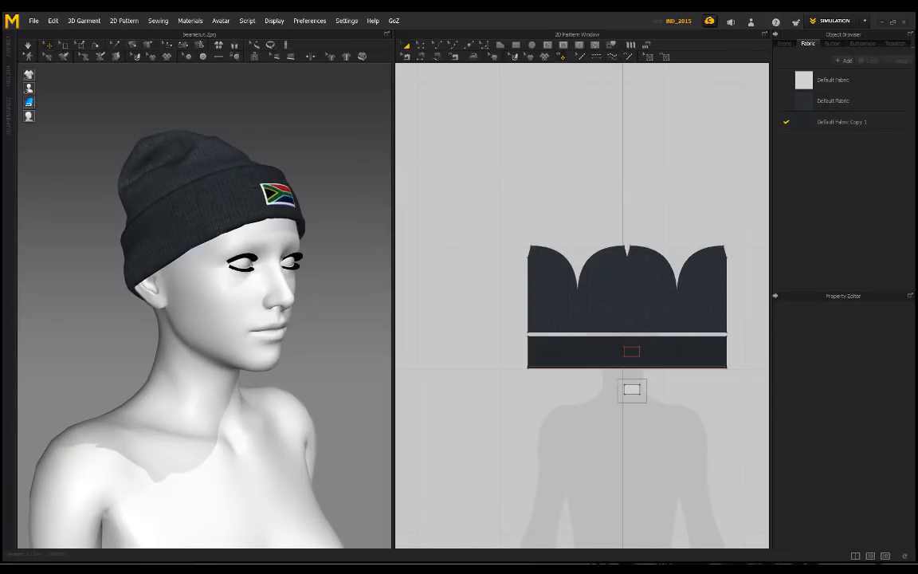
left_click_drag(0, 28, 494, 72)
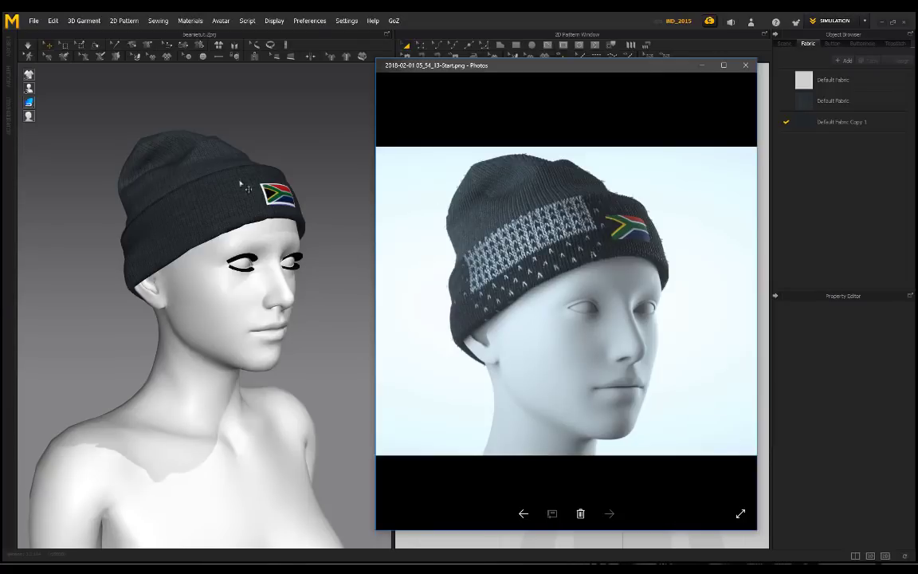
left_click_drag(454, 67, 119, 80)
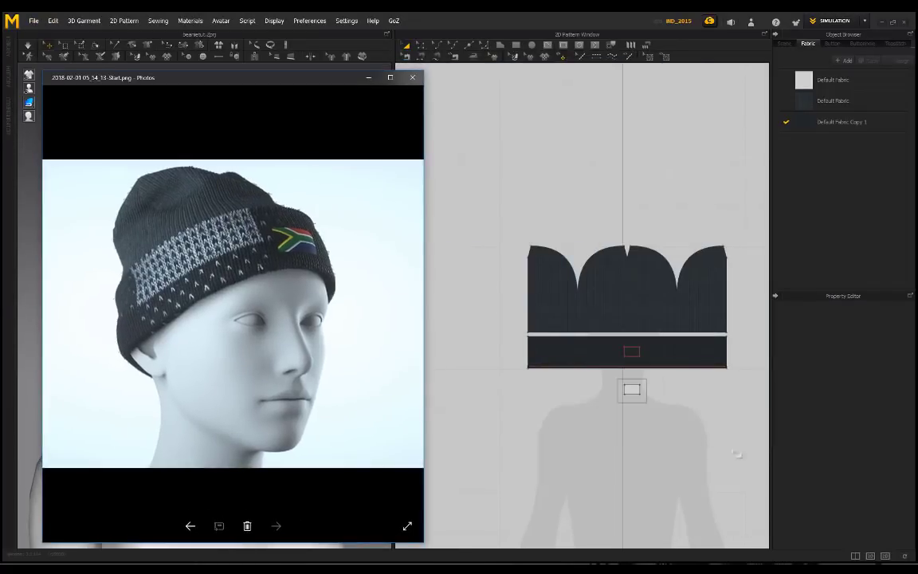
Select all pattern pieces and review the OBJ export settings, including Single Object, Thick and Unified UV Coordinates, without exporting
left_click_drag(749, 452, 480, 196)
left_click(35, 21)
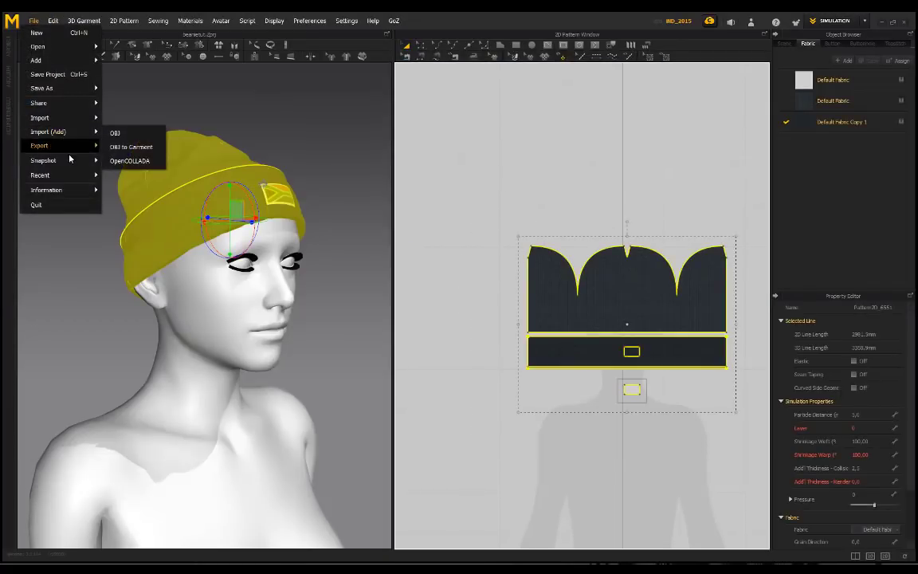
left_click(132, 158)
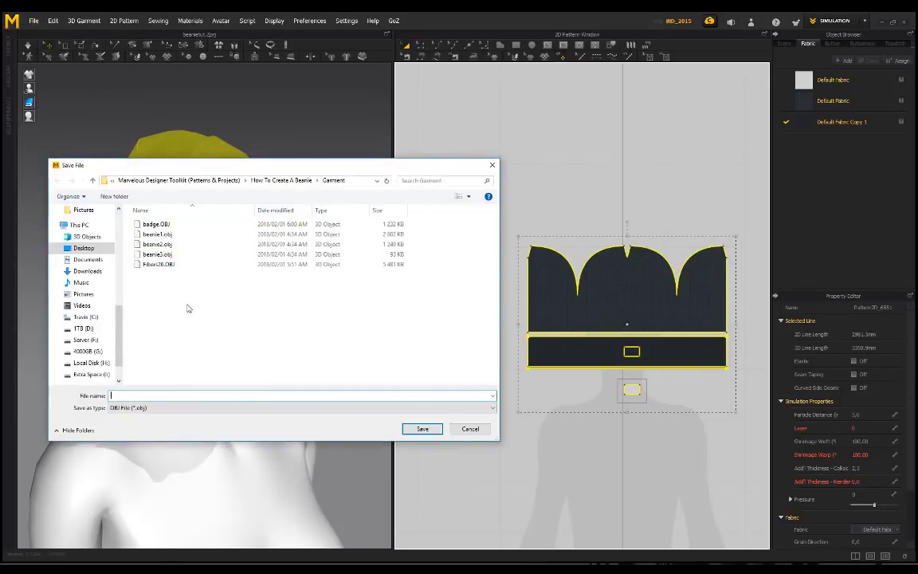
type("aaaaaaaaaaaaaaa")
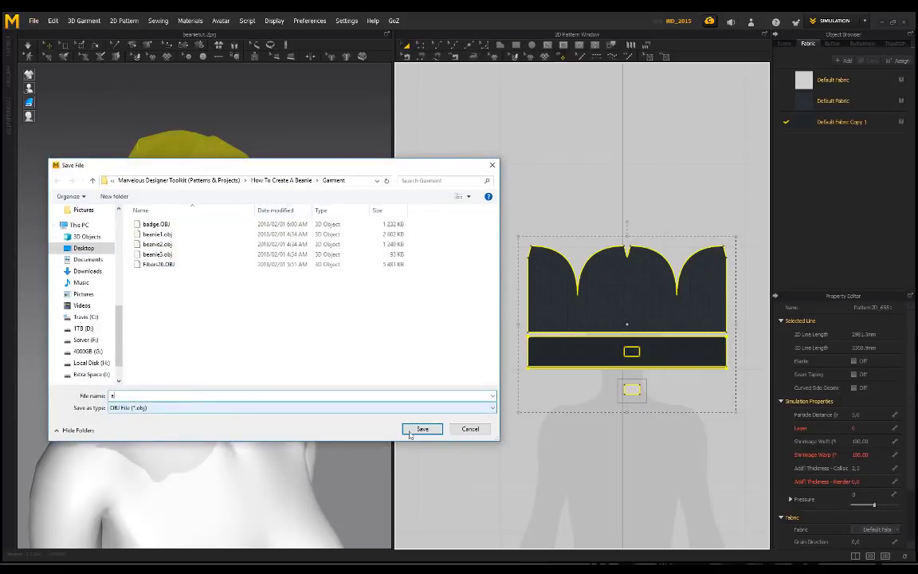
left_click(433, 433)
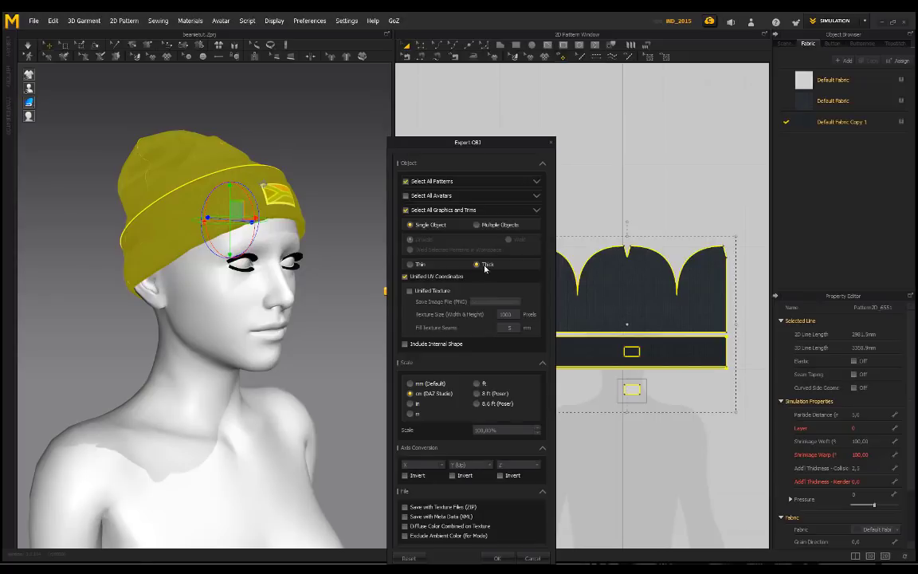
left_click_drag(432, 144, 414, 129)
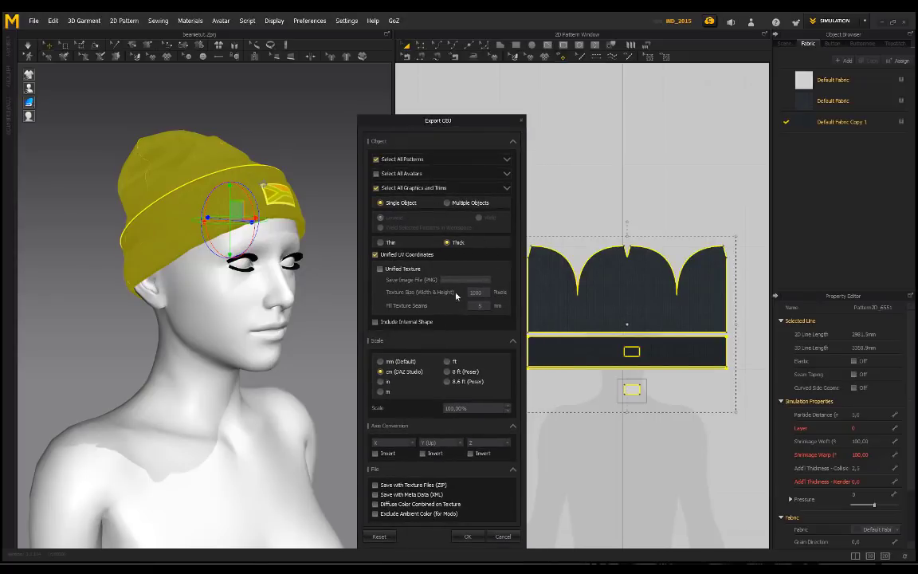
left_click(522, 122)
Switch to the finished render in Photos and enlarge it to examine the knit texture and flag patch
key("alt+Tab")
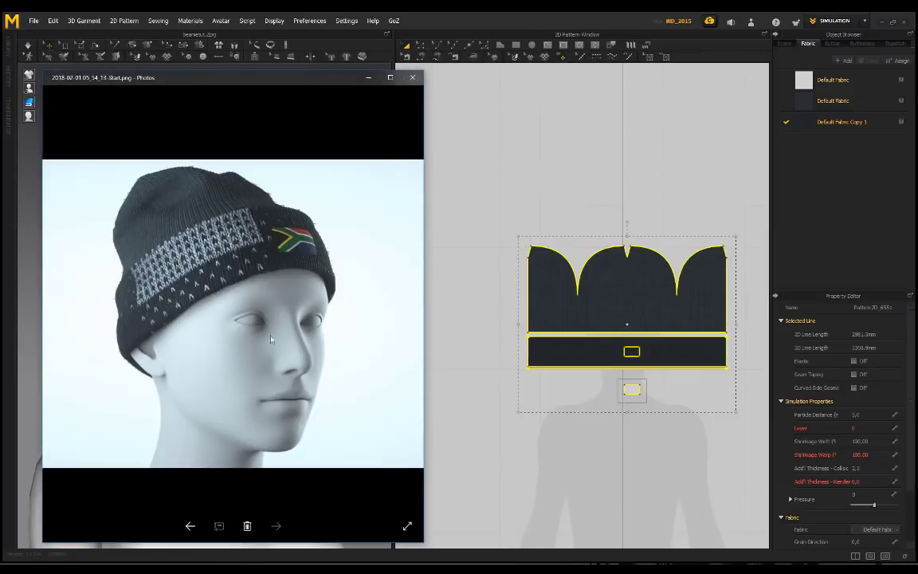
left_click_drag(257, 80, 476, 98)
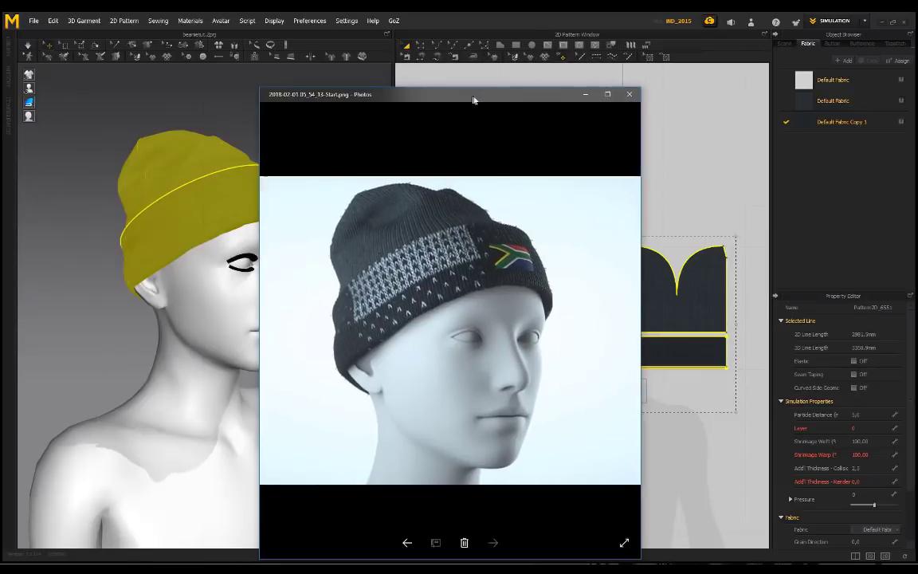
scroll(451, 264, "up", 2)
left_click_drag(430, 253, 462, 252)
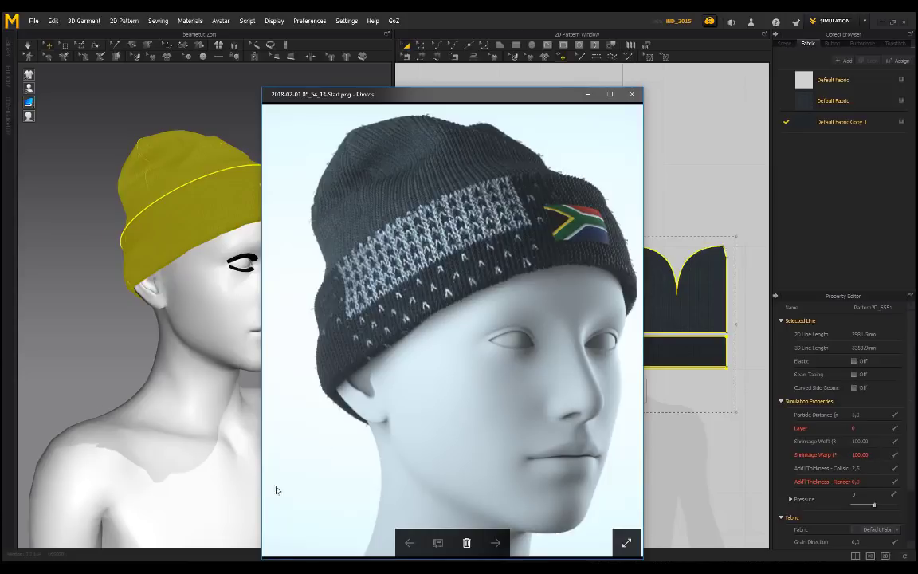
Switch to File Explorer and open the Textile Patterns (4K) 4 BONUS MATERIALS folder inside 56 Fabric Materials
left_click(271, 568)
left_click(304, 522)
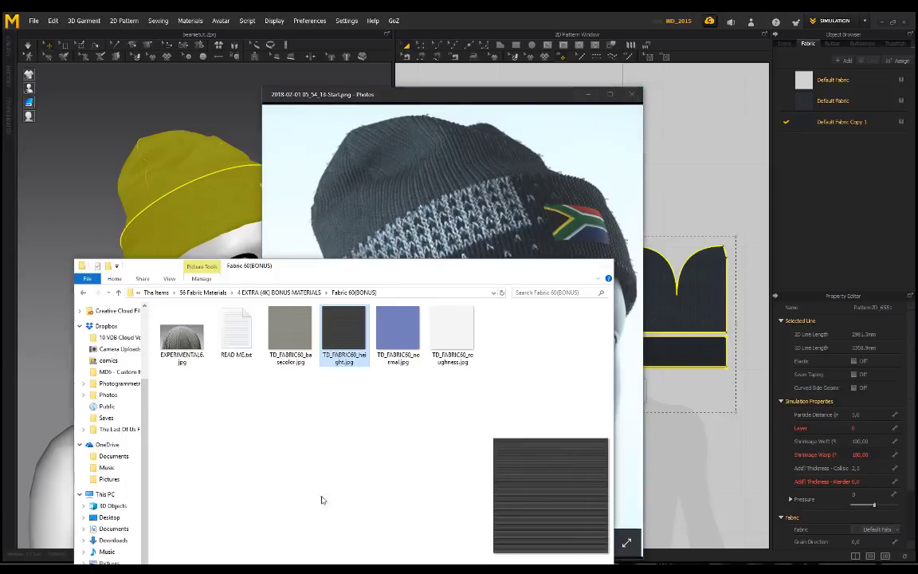
left_click(83, 293)
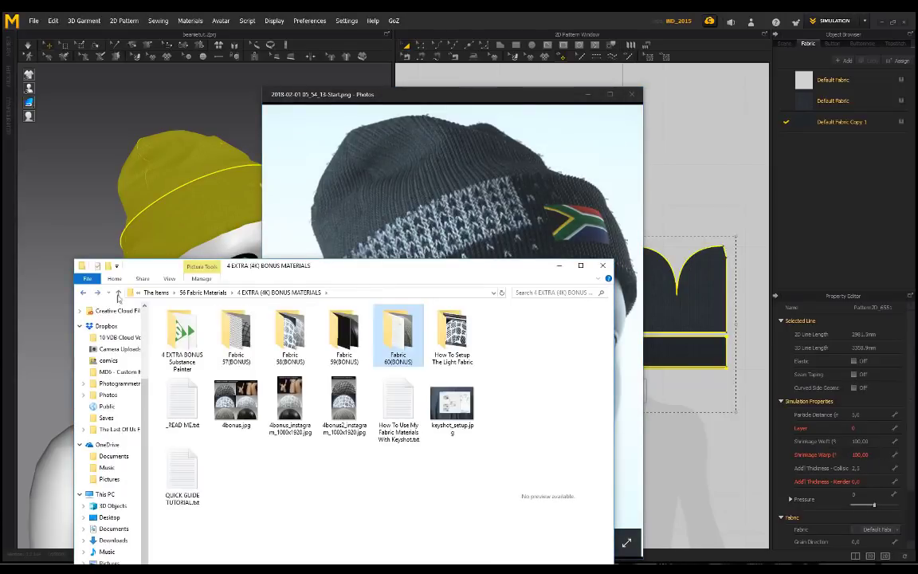
left_click(118, 293)
double_click(339, 323)
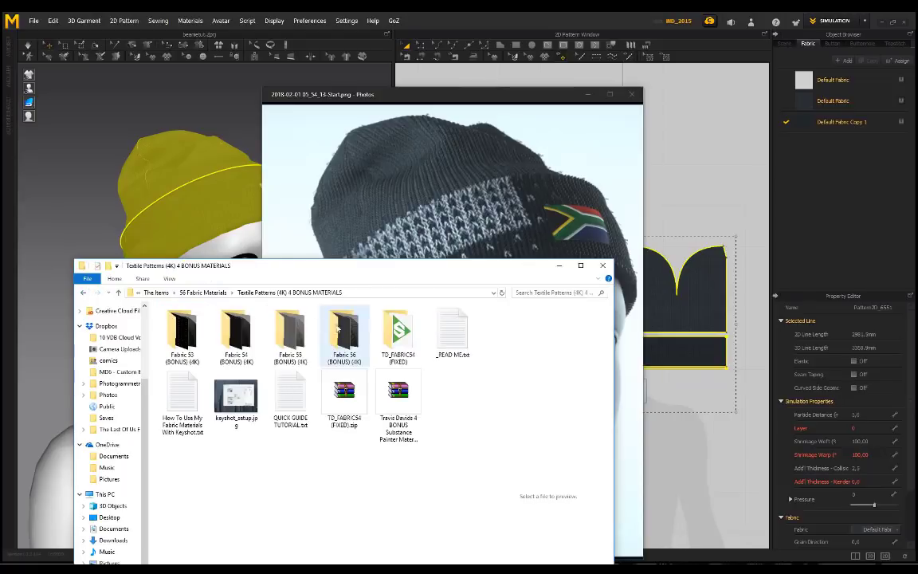
Open Fabric 37 (4K) (Assorted Jacquard Knit) in Textile Patterns (4K) Part 2 and compare the FABRIC37.jpg preview with the finished render
left_click(82, 294)
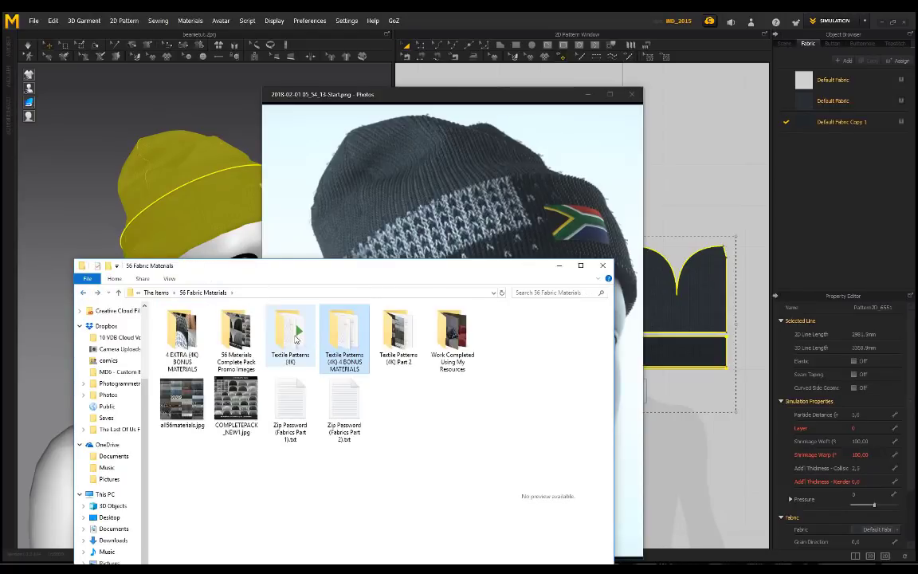
double_click(398, 331)
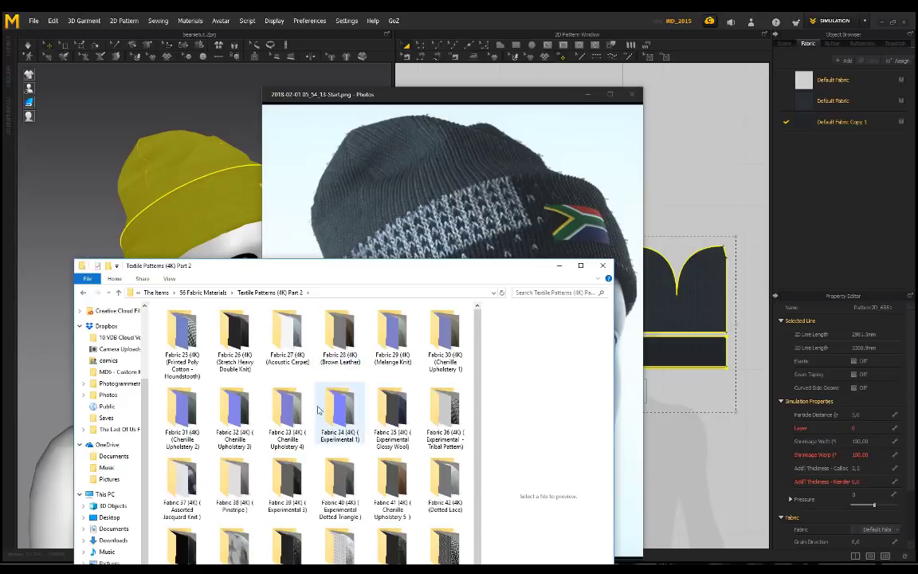
double_click(186, 501)
left_click(194, 344)
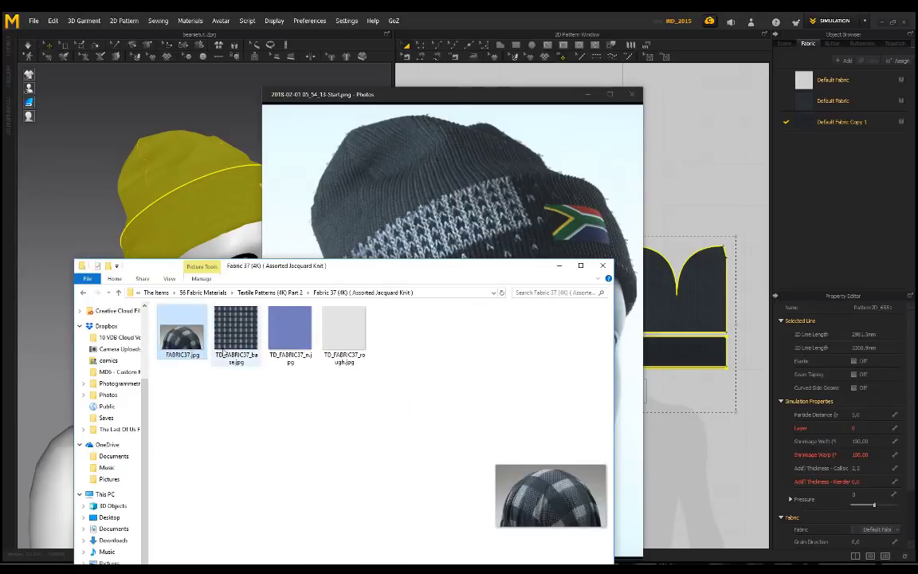
left_click_drag(385, 267, 331, 319)
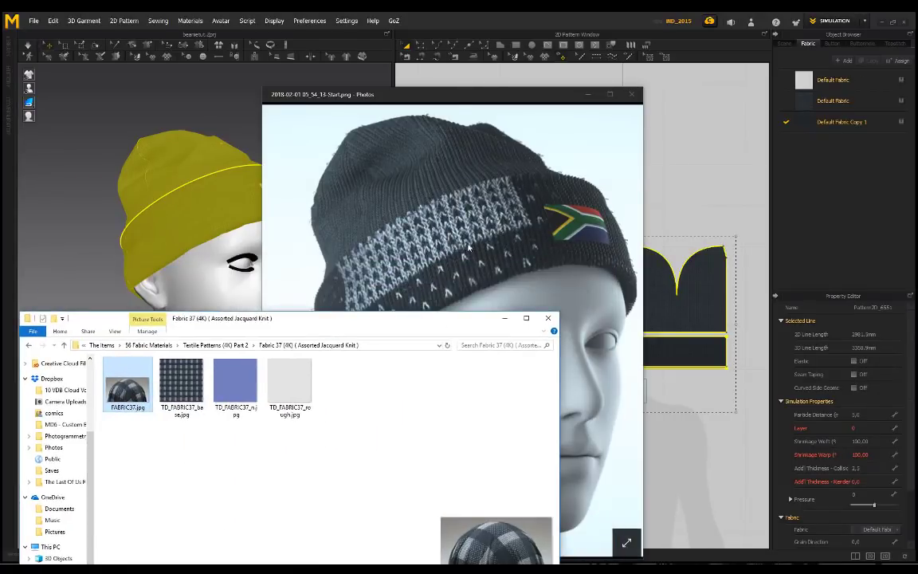
Return to 56 Fabric Materials and review the Substance archives in the 4 EXTRA BONUS Substance Painter folder of 4 EXTRA (4K) BONUS MATERIALS
left_click(29, 345)
left_click(29, 345)
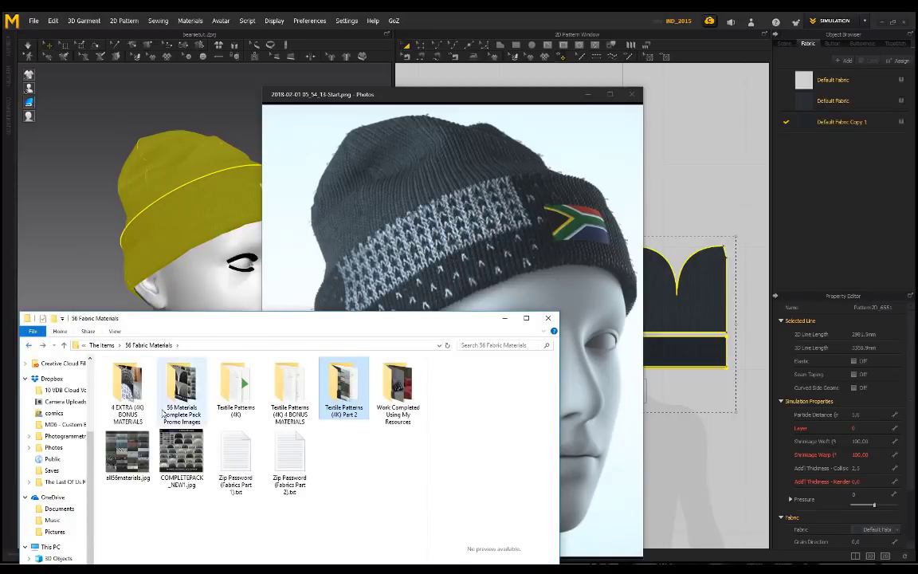
double_click(128, 386)
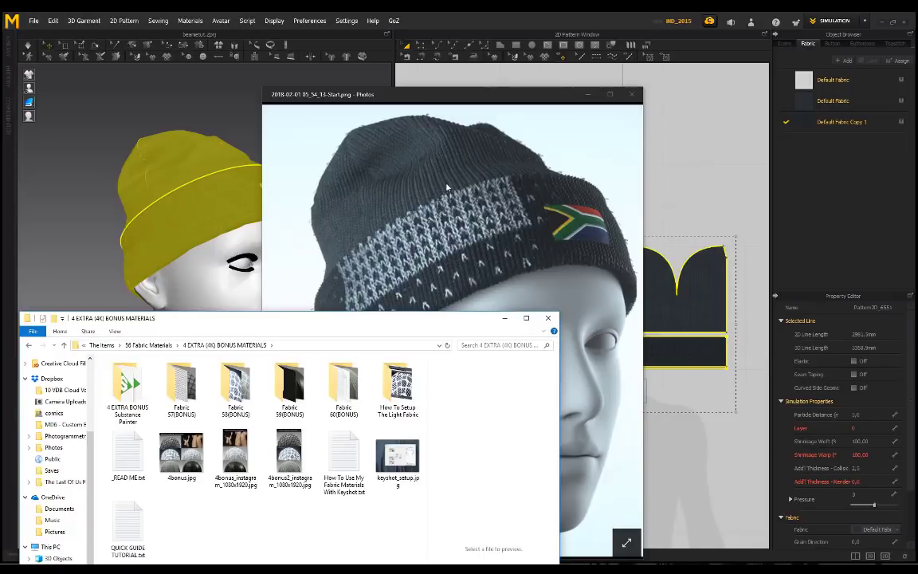
left_click(148, 391)
double_click(125, 390)
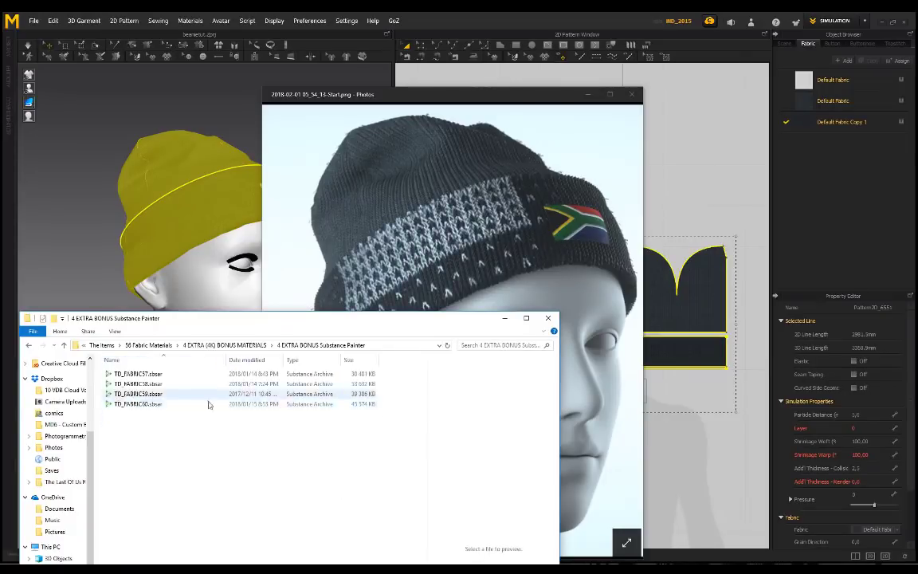
Open the Fabric 60(BONUS) folder and examine the knit texture in EXPERIMENTAL6.jpg up close
left_click(30, 347)
double_click(346, 395)
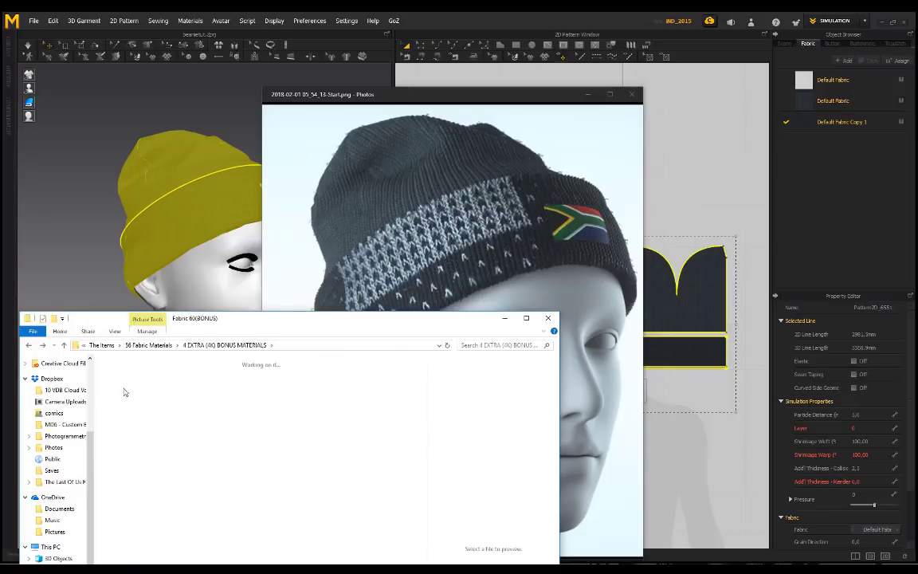
double_click(125, 388)
scroll(490, 276, "up", 3)
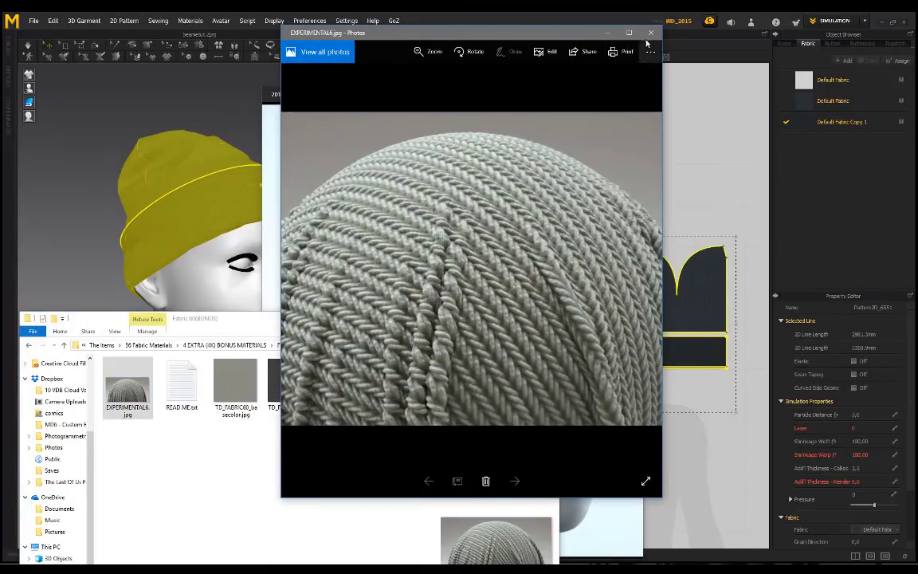
left_click(651, 33)
Preview the Fabric 60 base color and height maps against the finished render, and close File Explorer
left_click(246, 389)
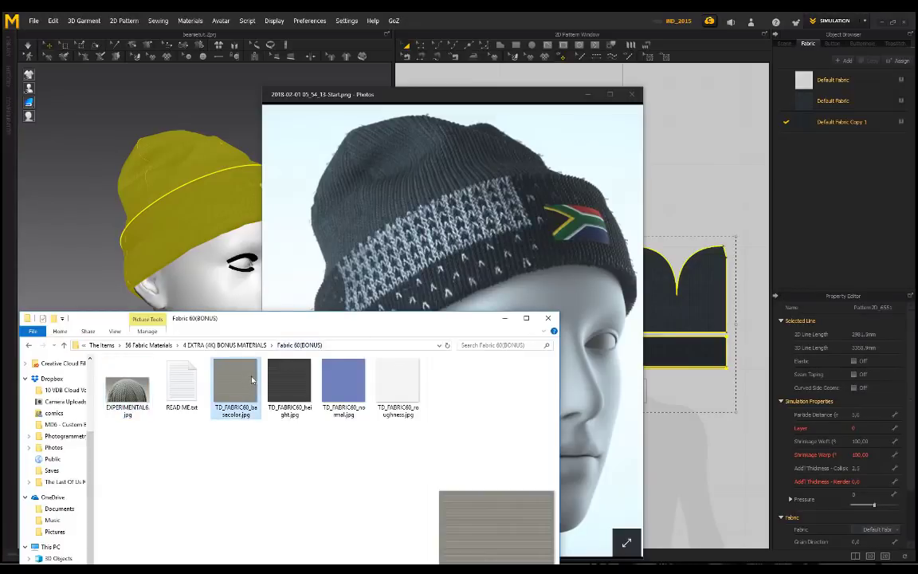
left_click(281, 360)
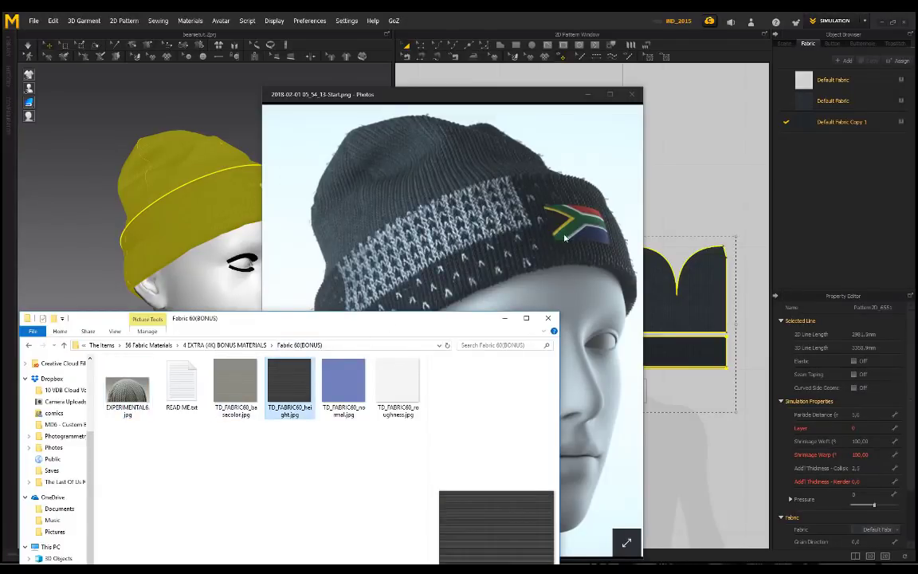
left_click_drag(466, 325, 456, 376)
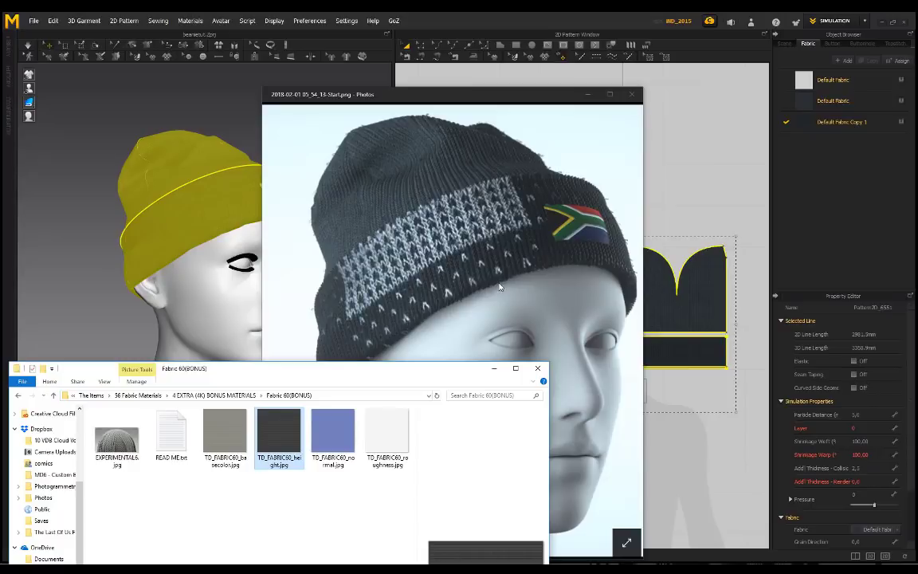
left_click(539, 368)
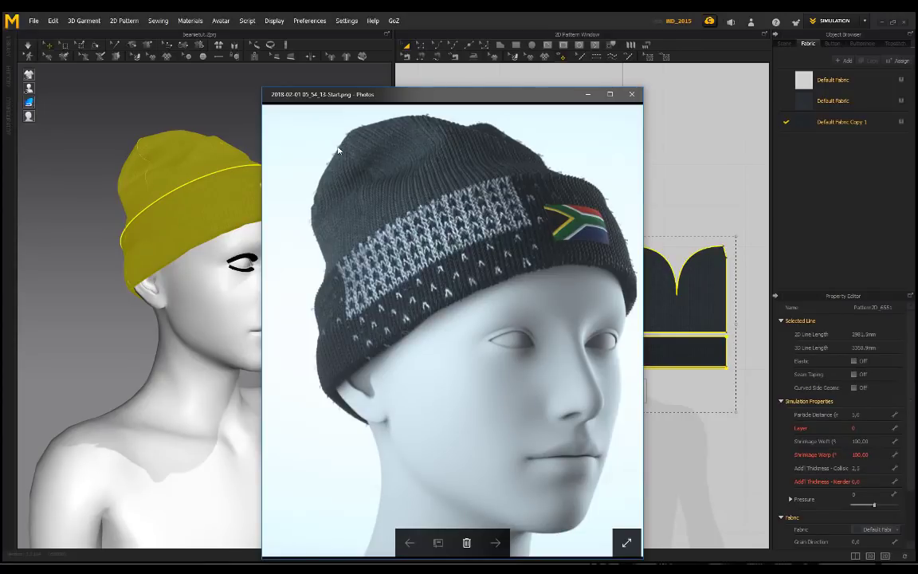
Fit the whole finished render in Photos and place its window beside the 3D beanie to compare the two
left_click_drag(522, 246, 510, 248)
scroll(511, 236, "down", 1)
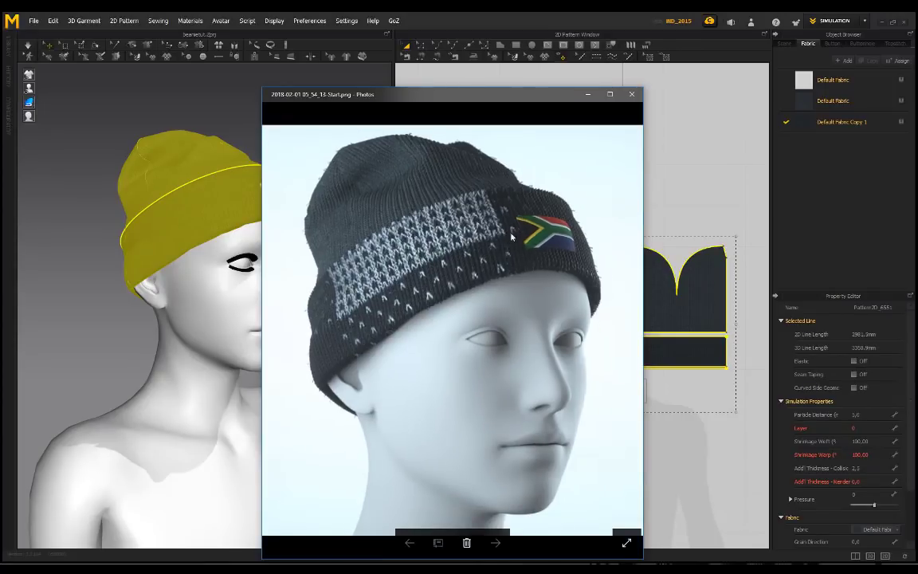
scroll(444, 258, "down", 2)
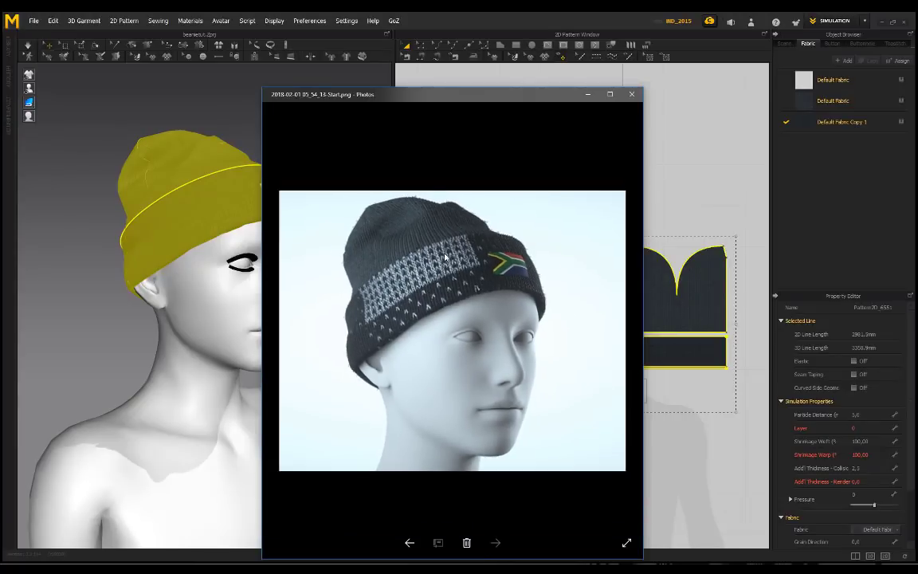
left_click_drag(400, 97, 460, 78)
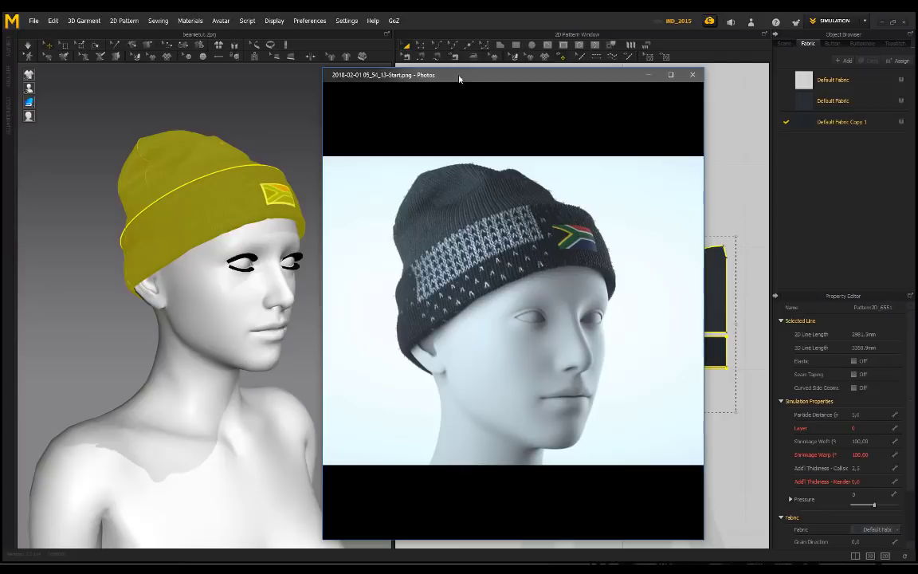